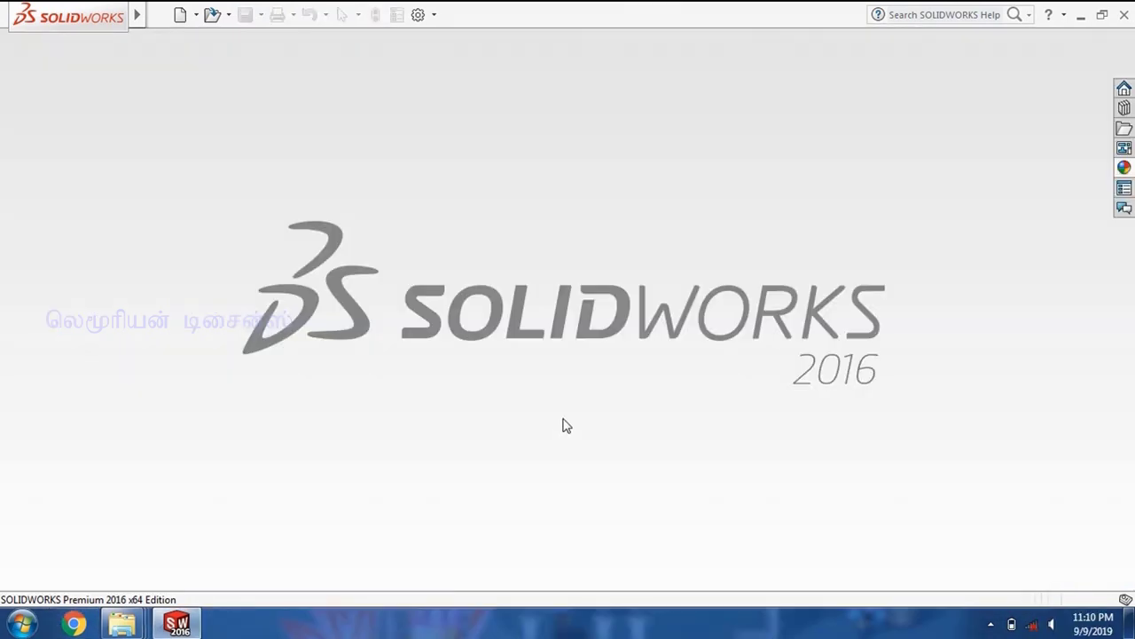
Step: Create a new part, switch its units to MMGS, and start a Front Plane sketch
click(173, 20)
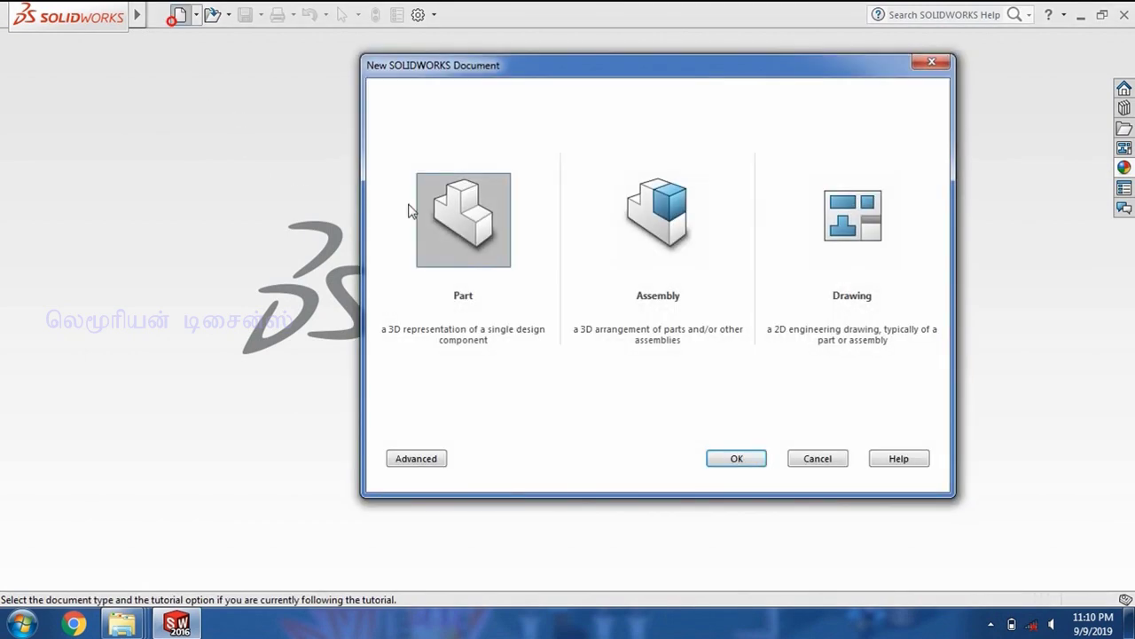
click(759, 463)
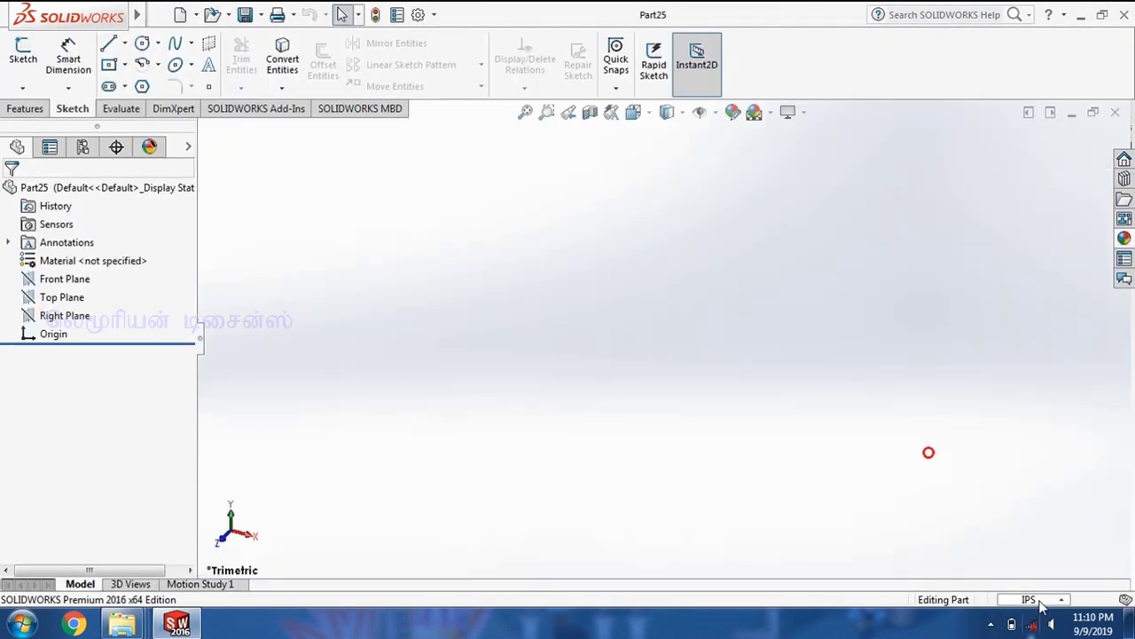
click(1037, 601)
click(1045, 529)
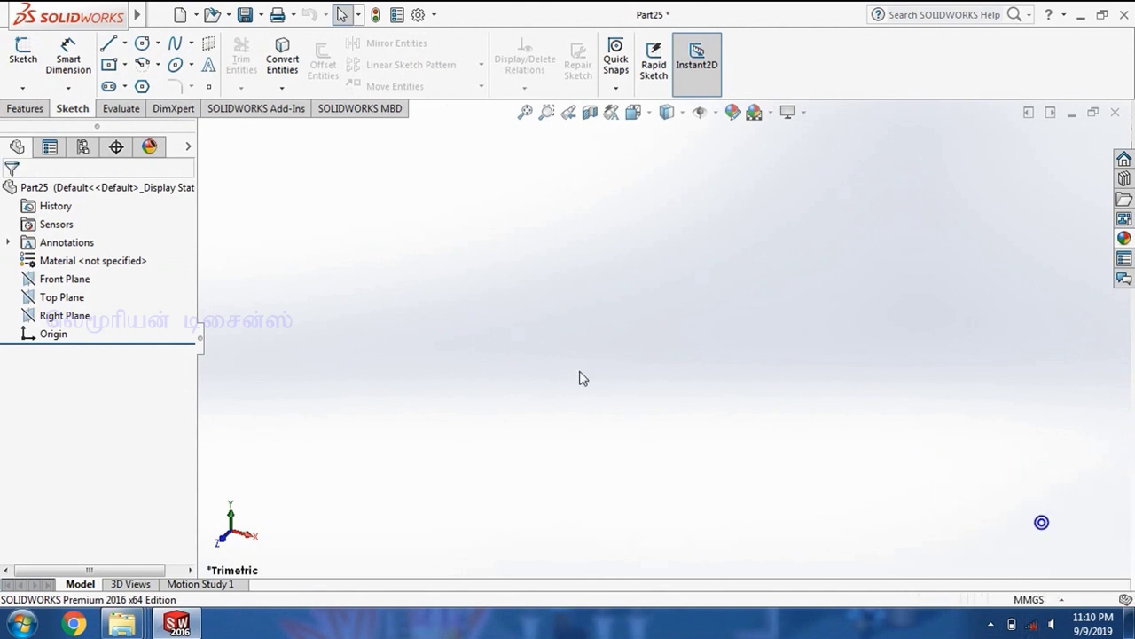
click(65, 278)
click(23, 53)
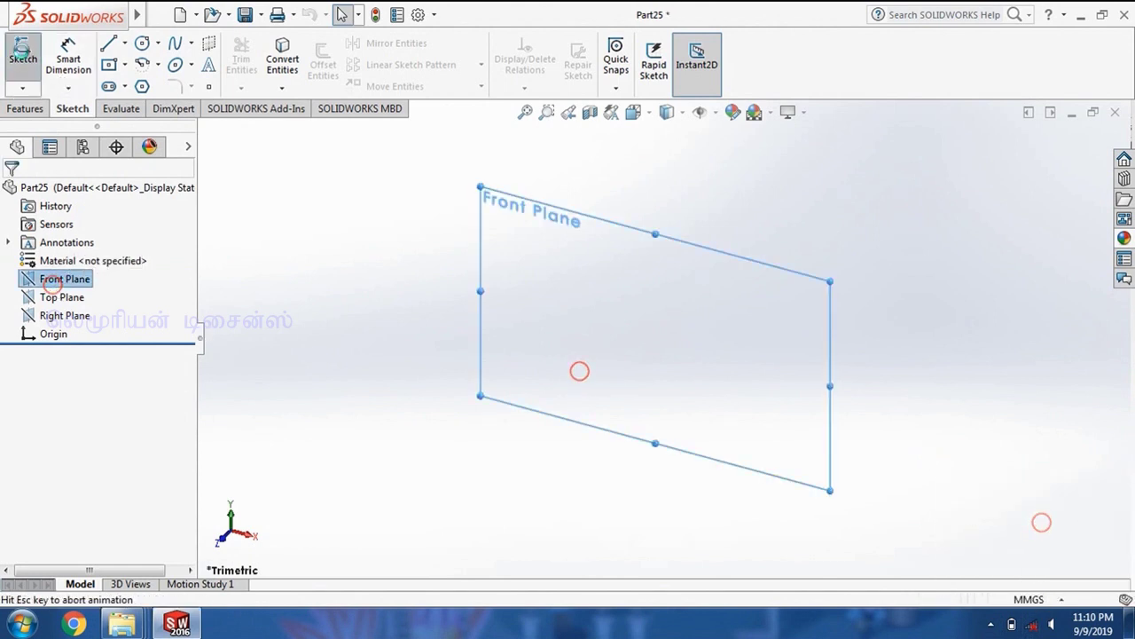
Step: Draw a center rectangle at the origin and dimension its width to 62 mm
click(110, 65)
click(662, 338)
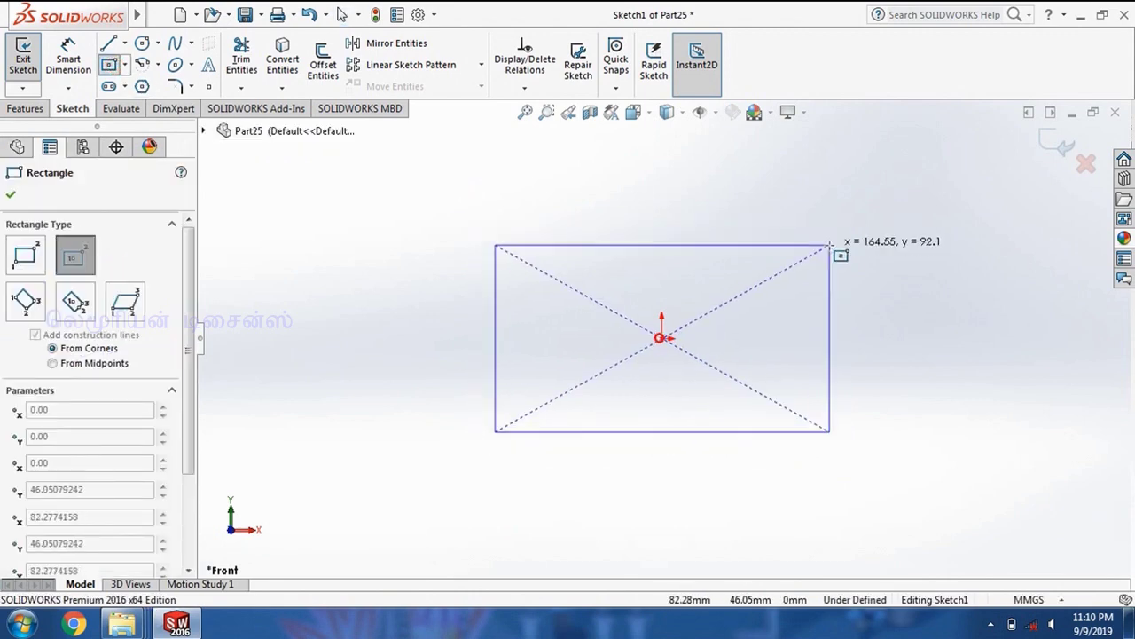
click(830, 244)
click(66, 64)
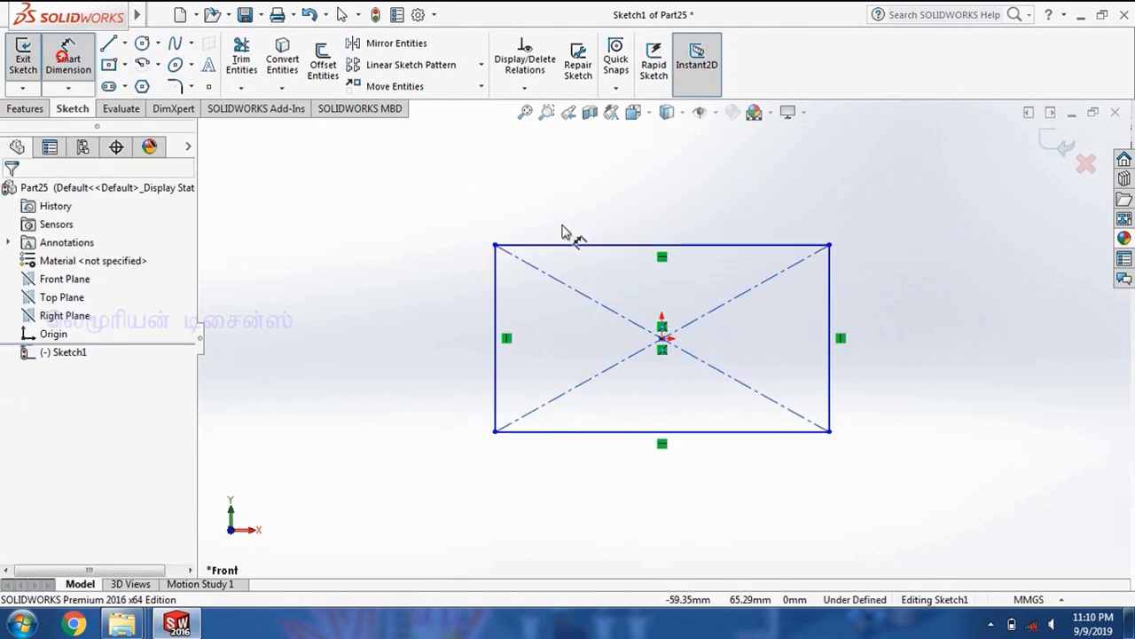
click(592, 246)
click(614, 205)
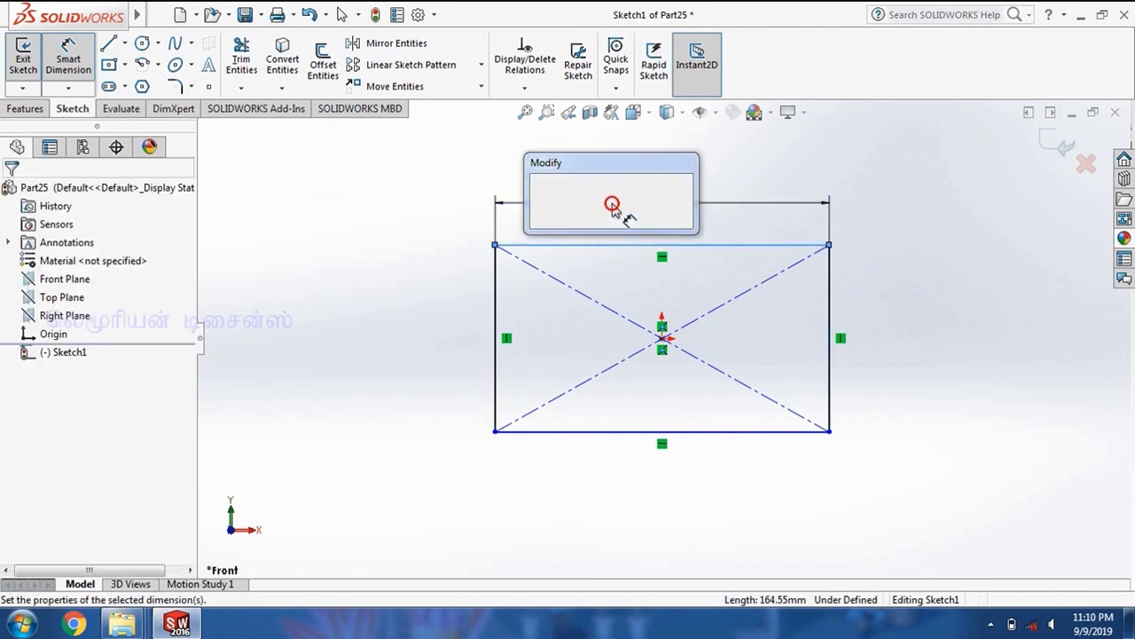
text(62)
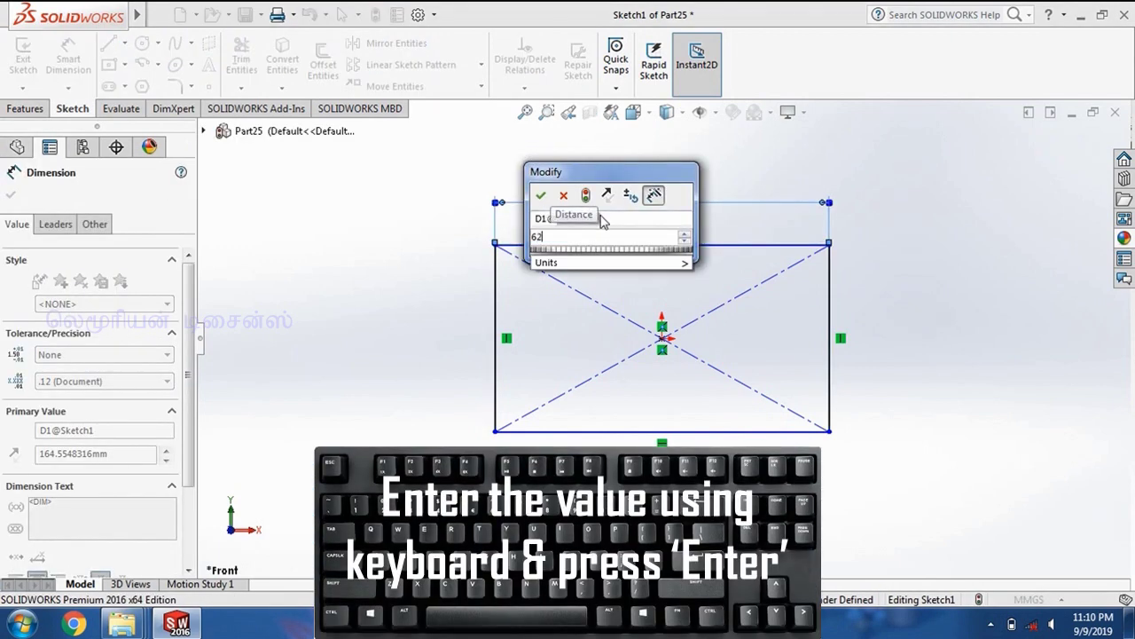
key(Return)
Step: Dimension the rectangle's right edge to a 64 mm height
click(829, 289)
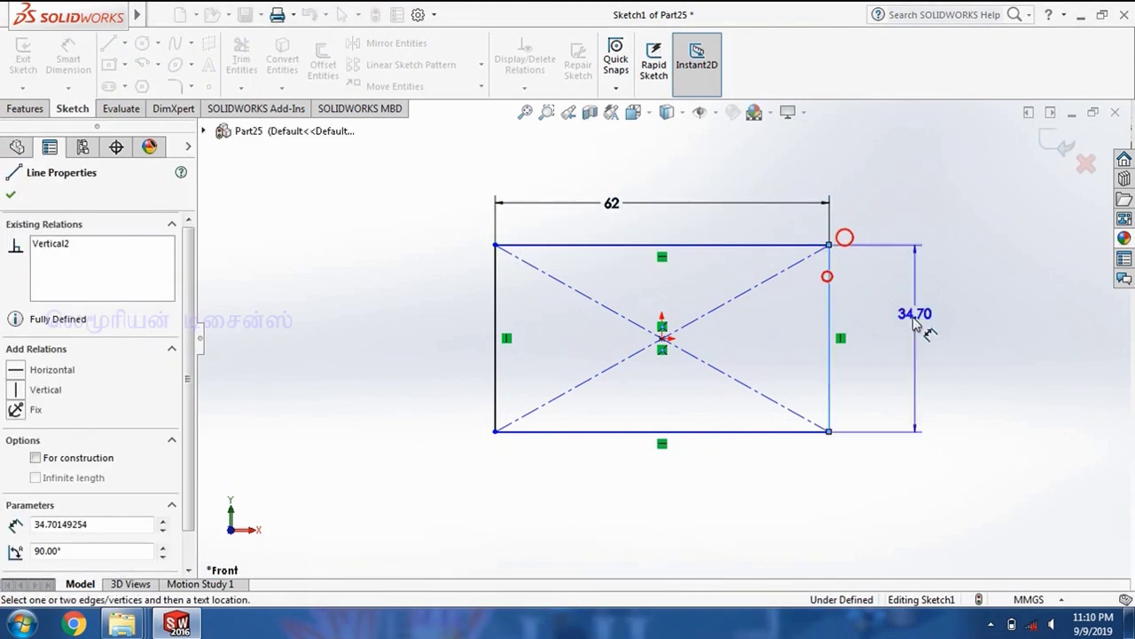
click(914, 323)
text(6)
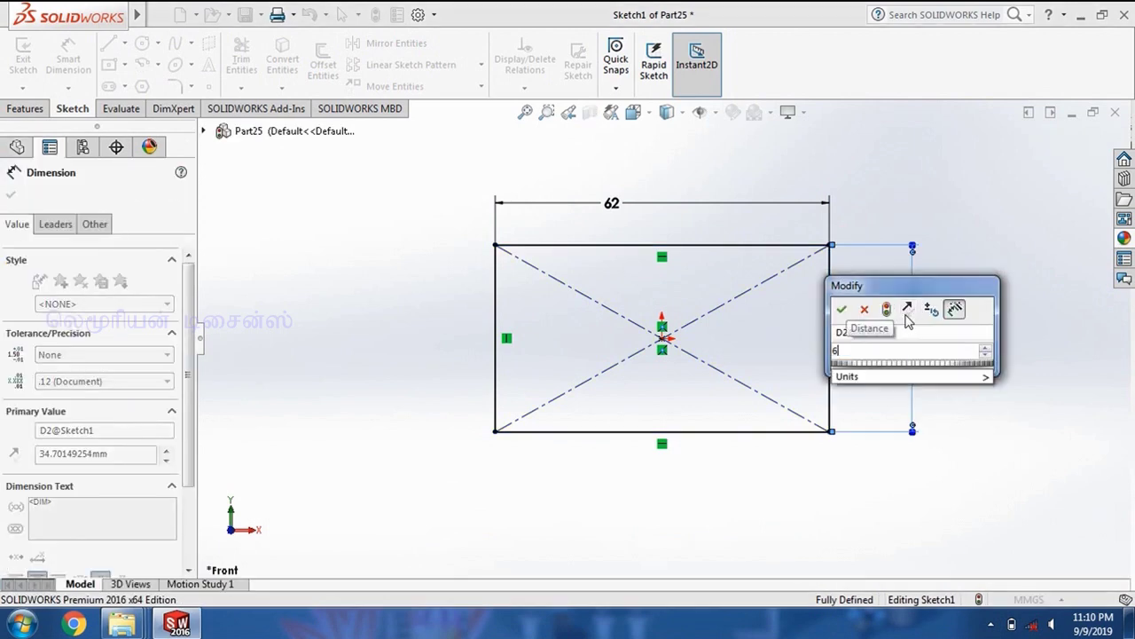
text(4)
key(Return)
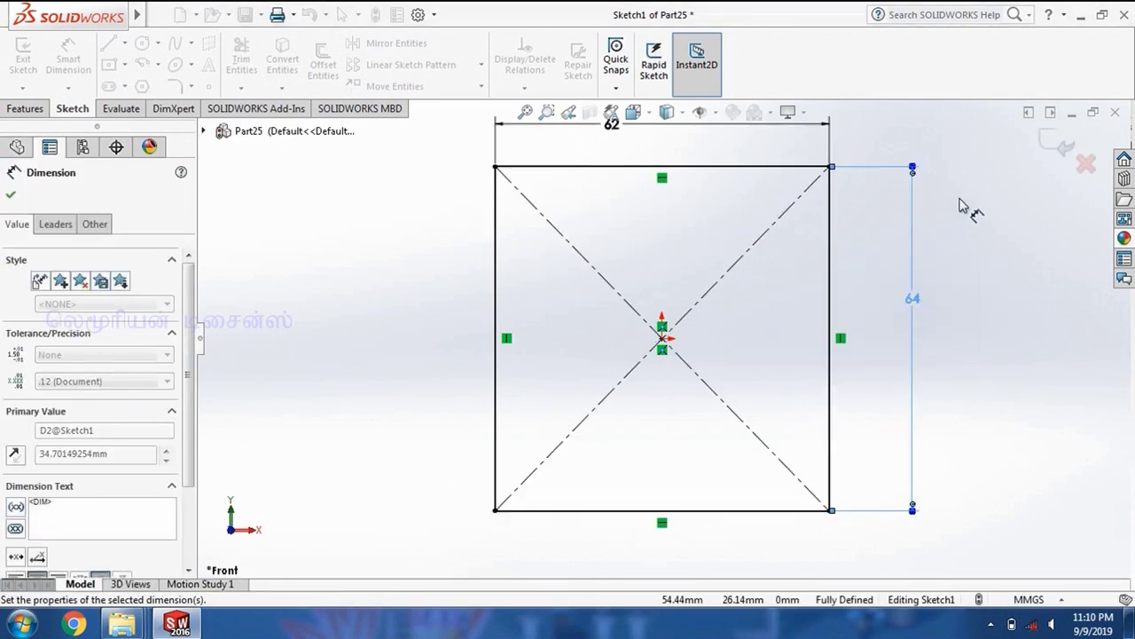
click(956, 197)
click(112, 65)
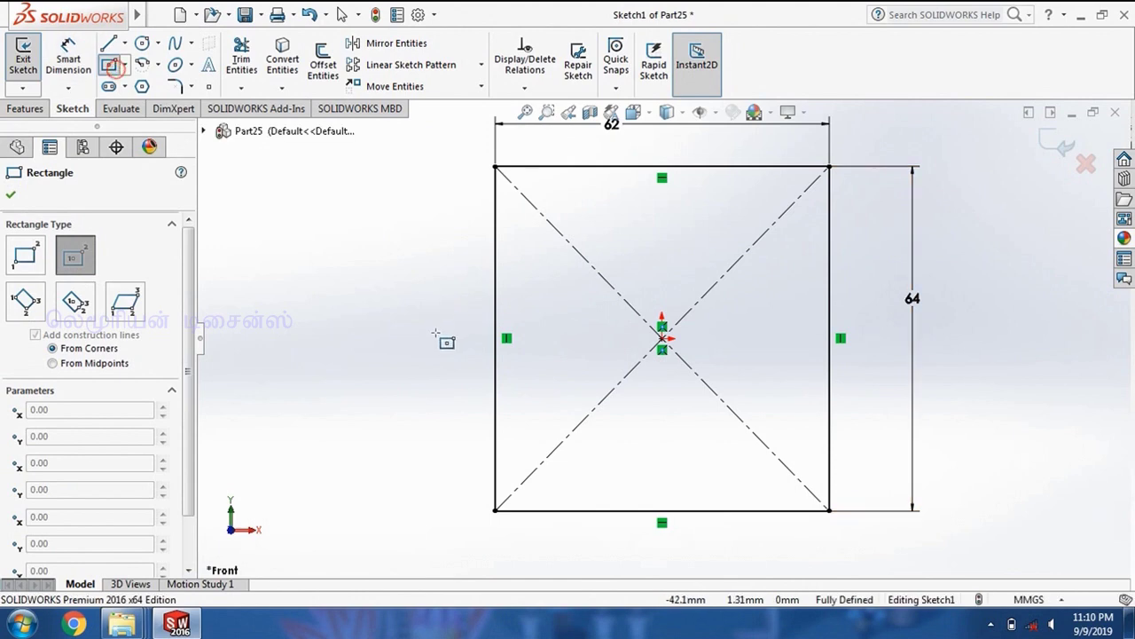
Step: Draw a second center rectangle left of the square and make both centres horizontal
click(436, 332)
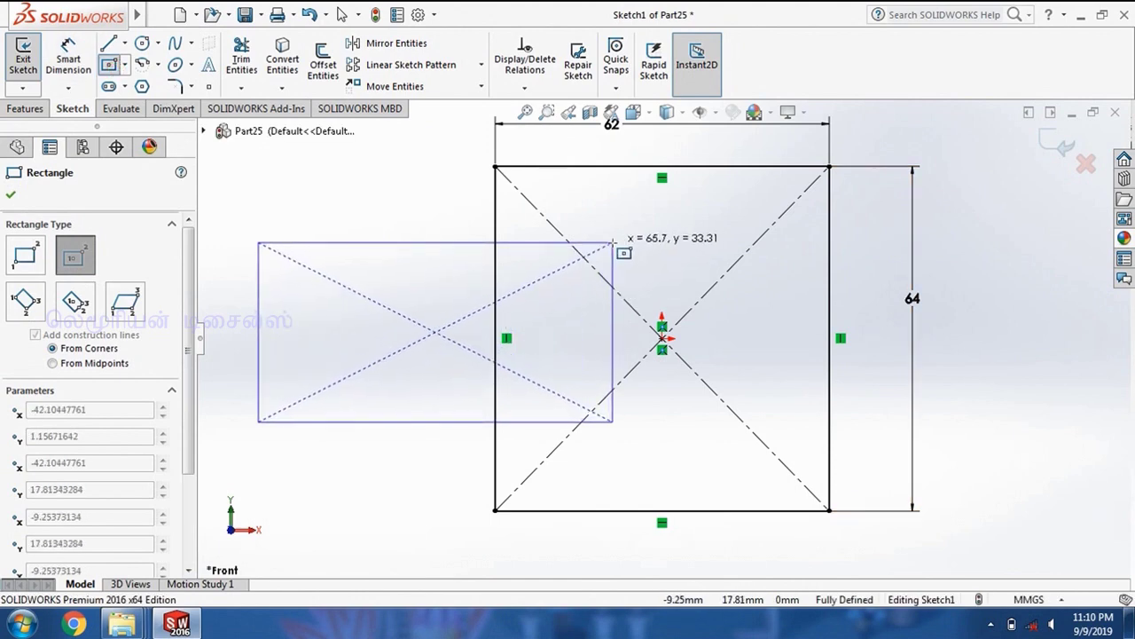
click(612, 242)
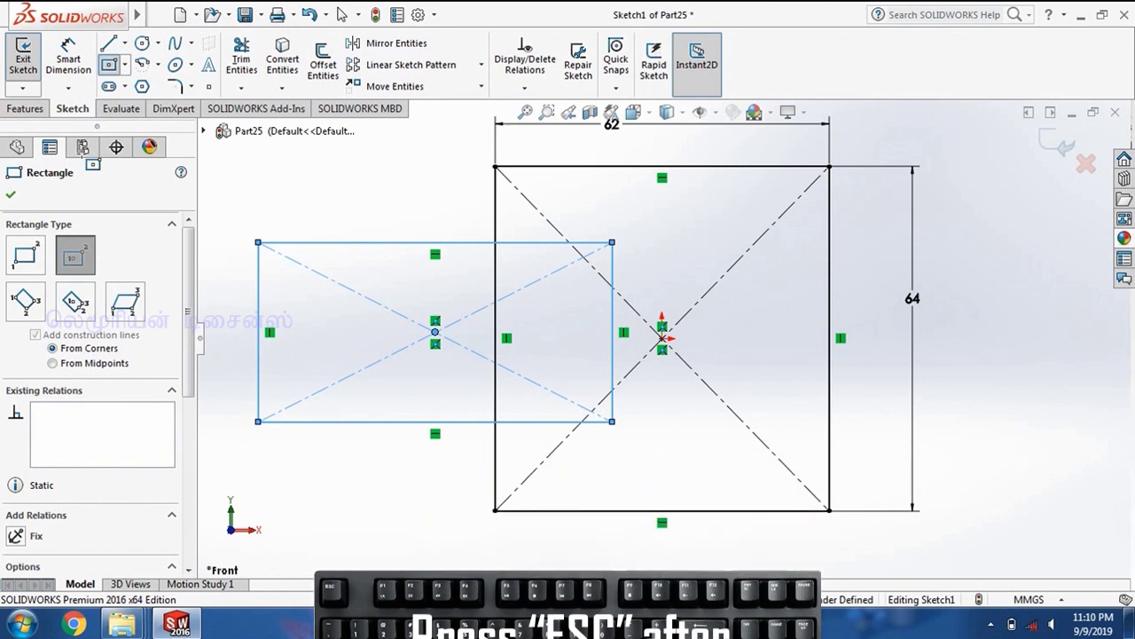
key(Escape)
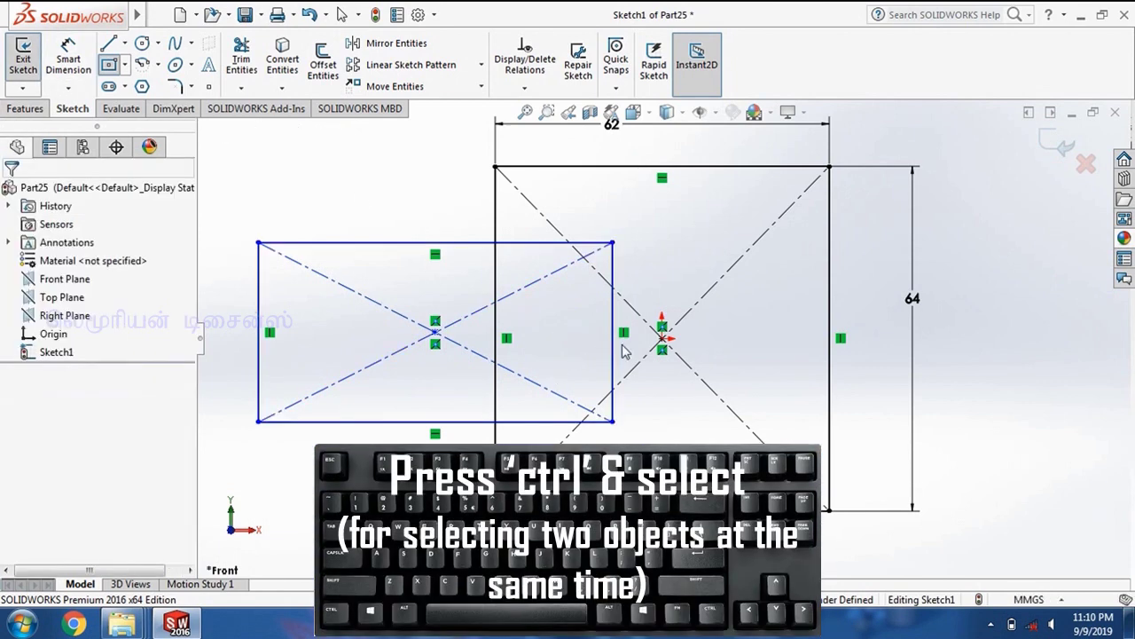
ctrl+click(661, 340)
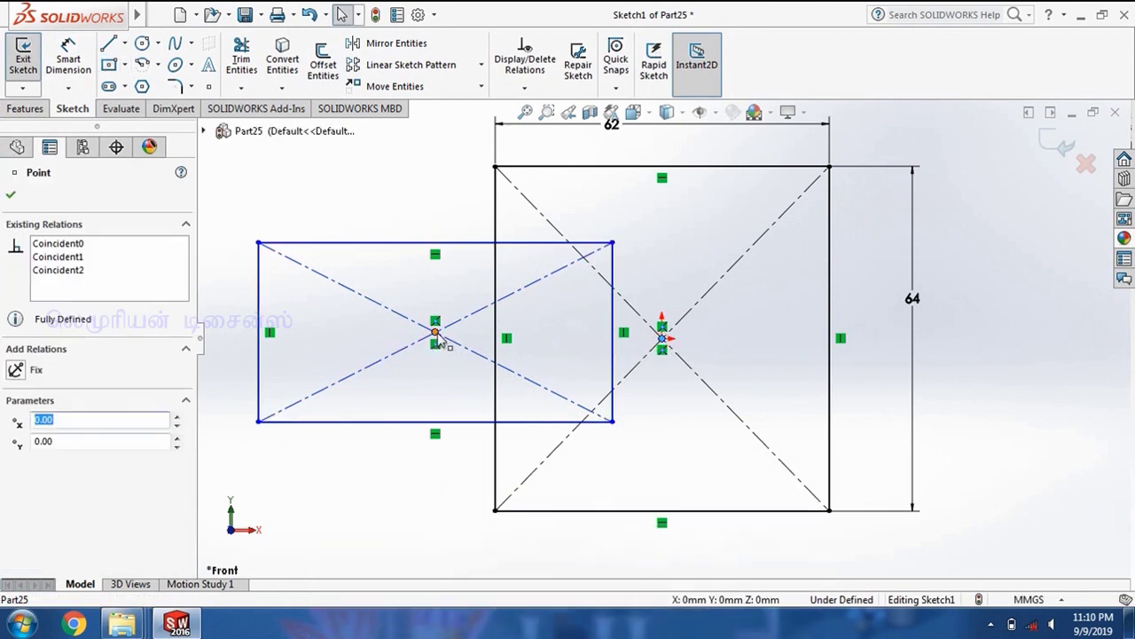
ctrl+click(436, 334)
click(486, 266)
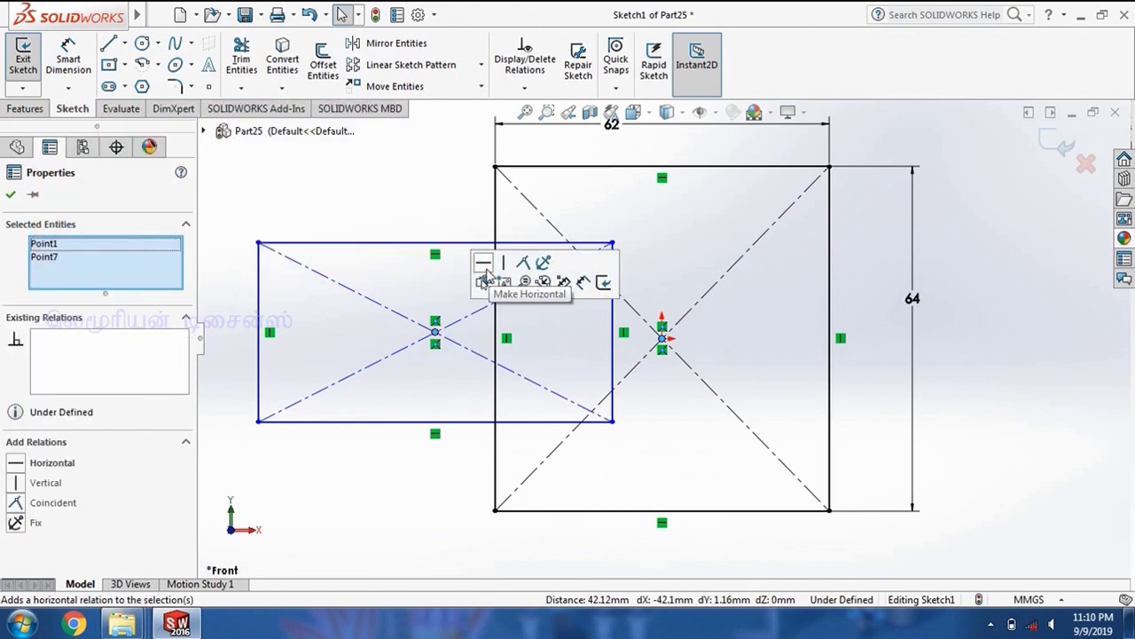
click(451, 224)
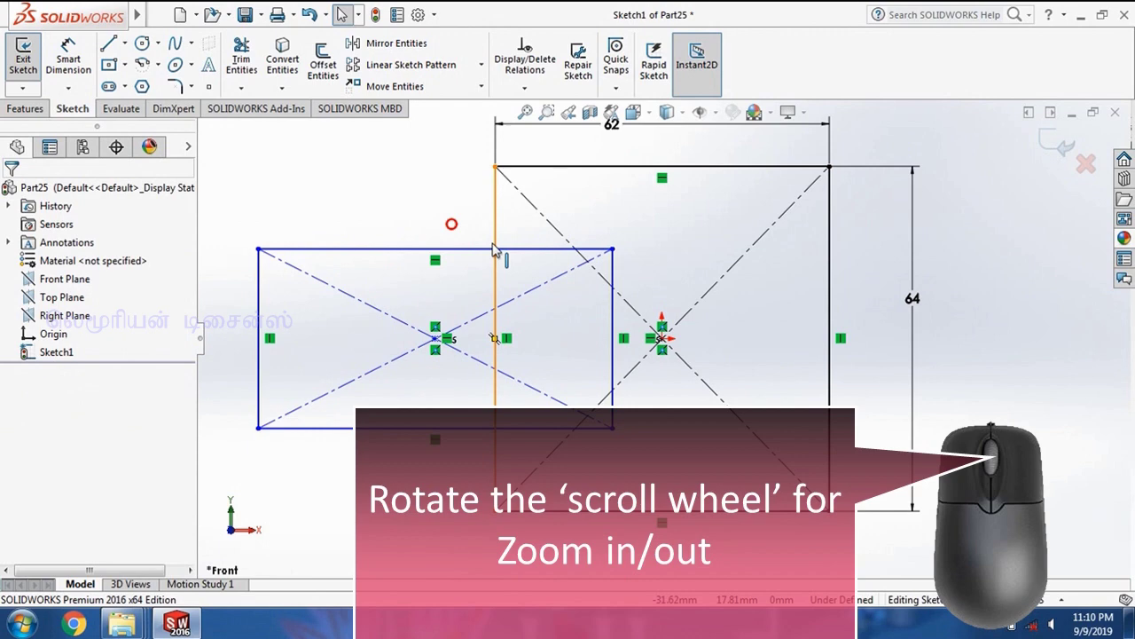
Step: Dimension the left rectangle's height to 28 mm
scroll(661, 338, up, 3)
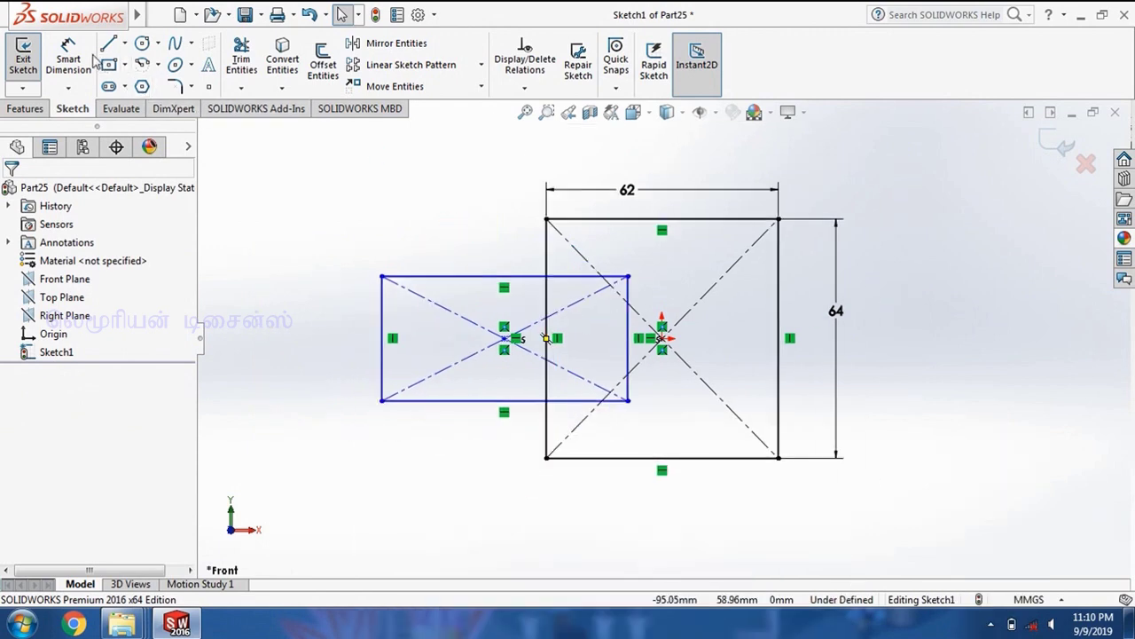
click(382, 309)
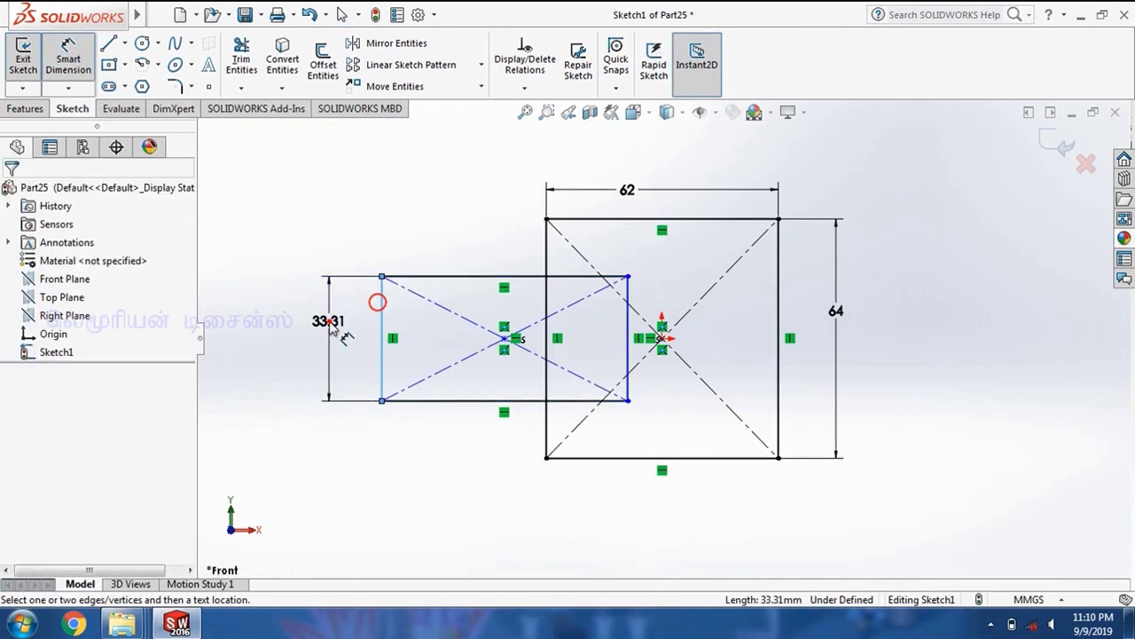
click(329, 321)
text(28)
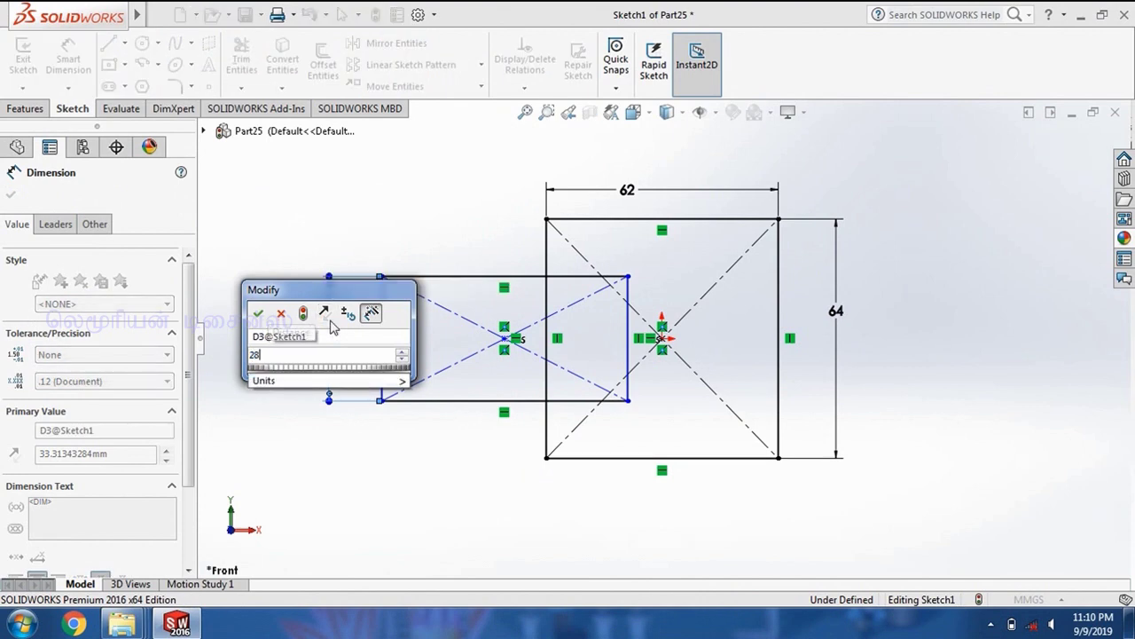
key(Return)
click(386, 225)
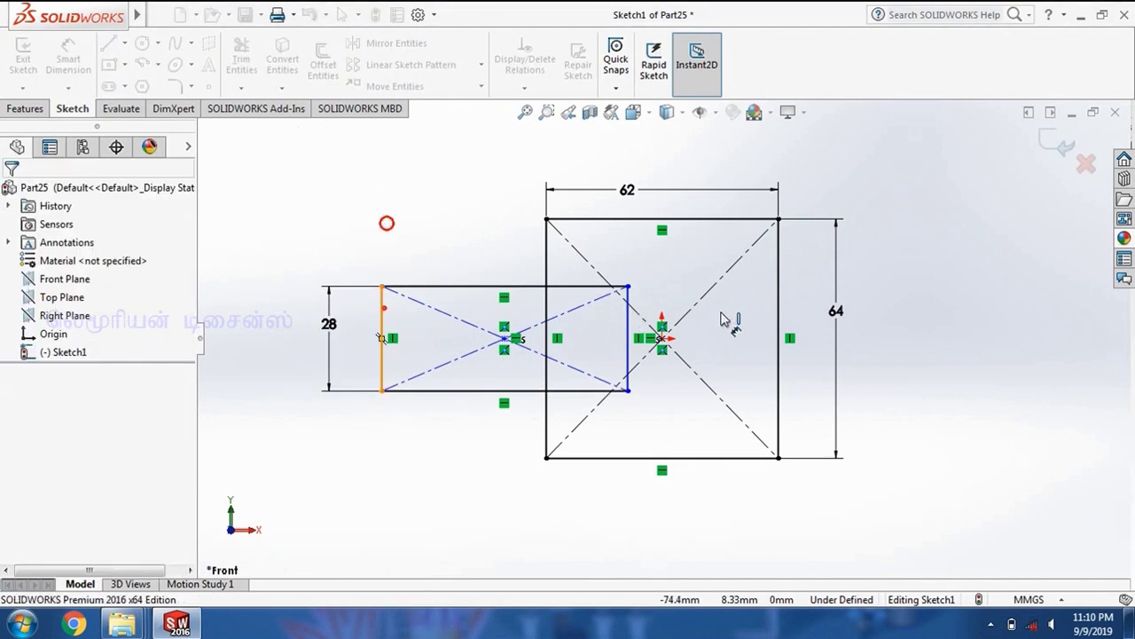
Step: Dimension the overall length from the left edge to the square's right edge as 104 mm
click(382, 338)
click(779, 316)
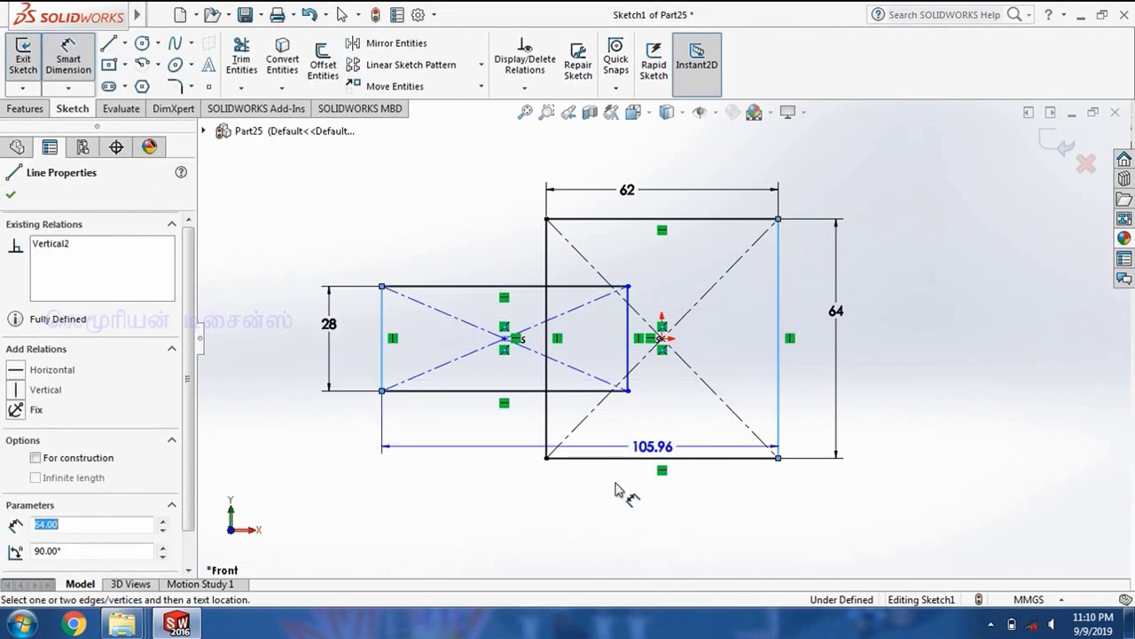
click(589, 515)
text(104)
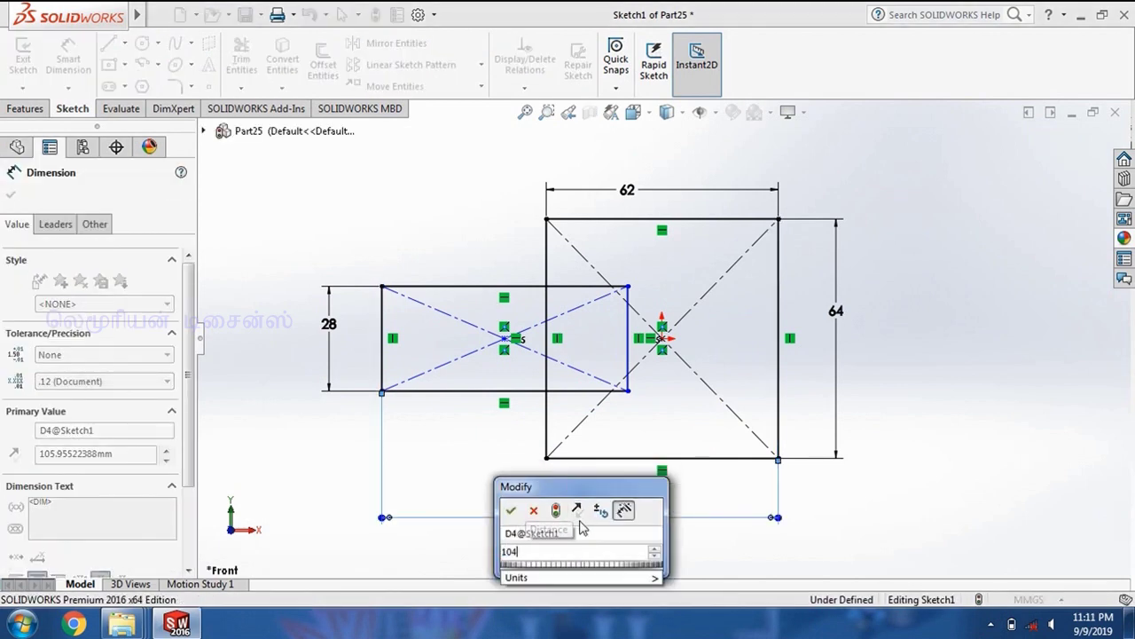
key(Return)
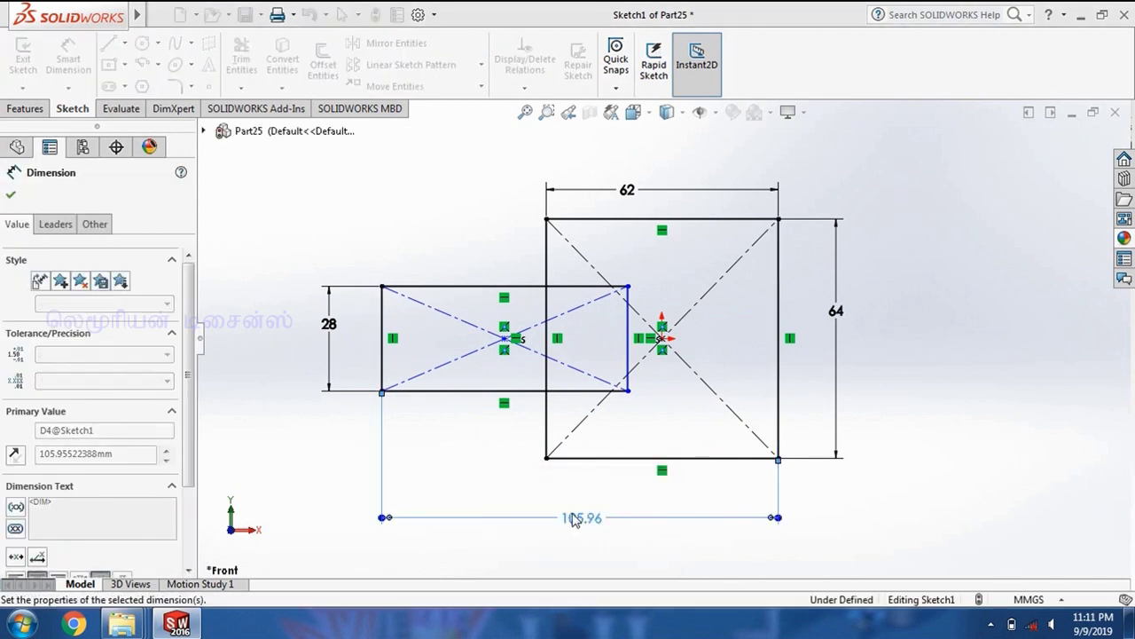
key(Escape)
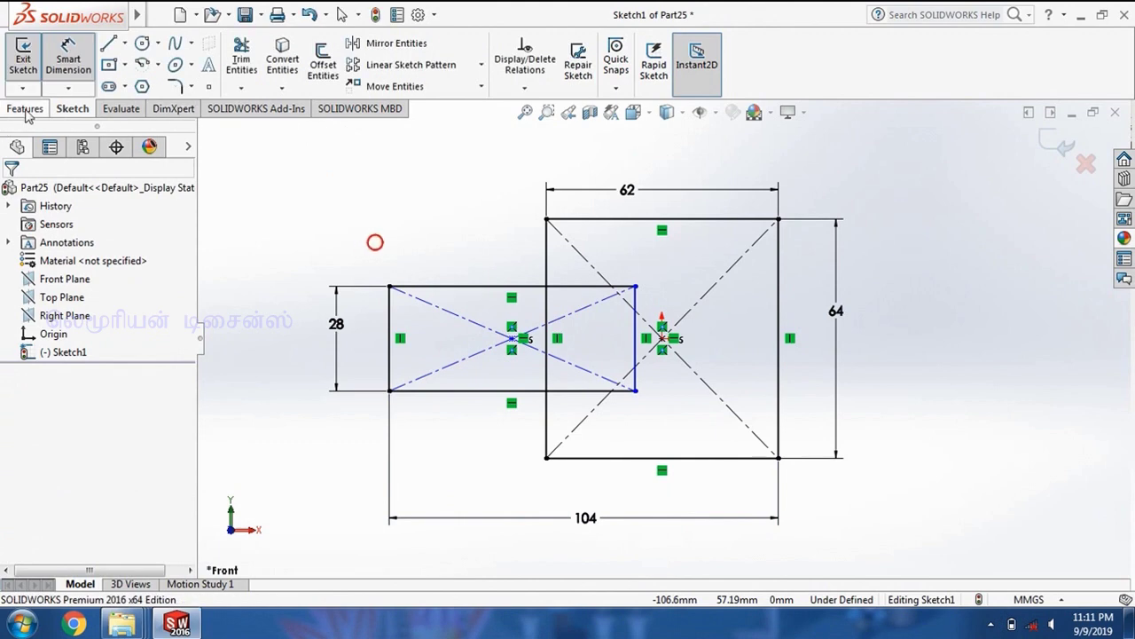
Step: Boss-extrude Sketch1's three regions 28 mm Mid Plane into a stepped block
click(25, 109)
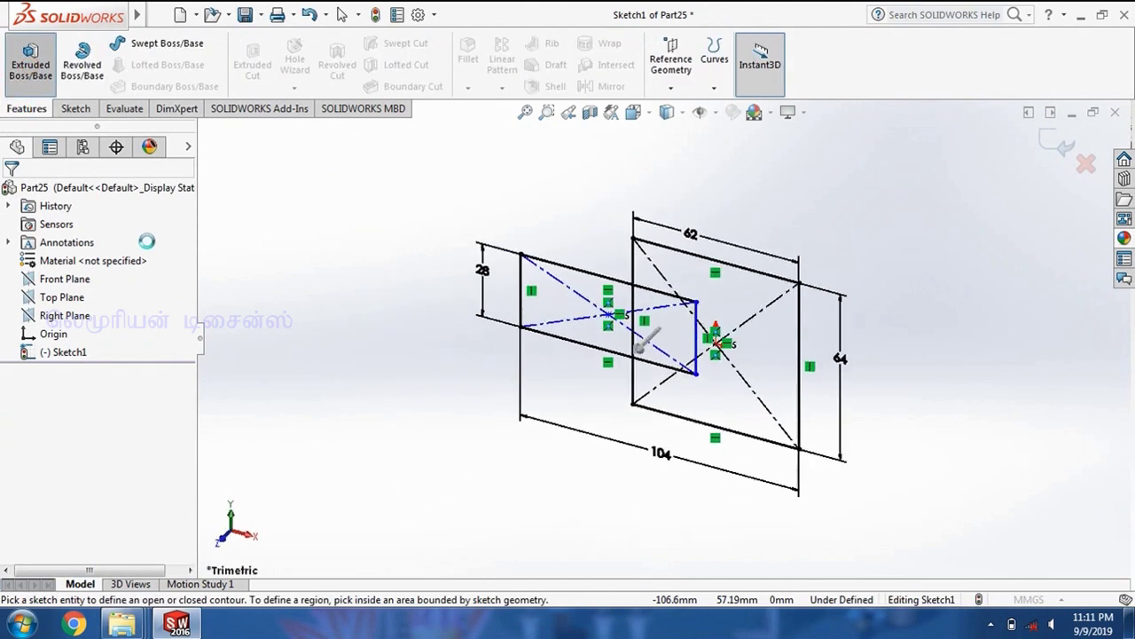
click(152, 295)
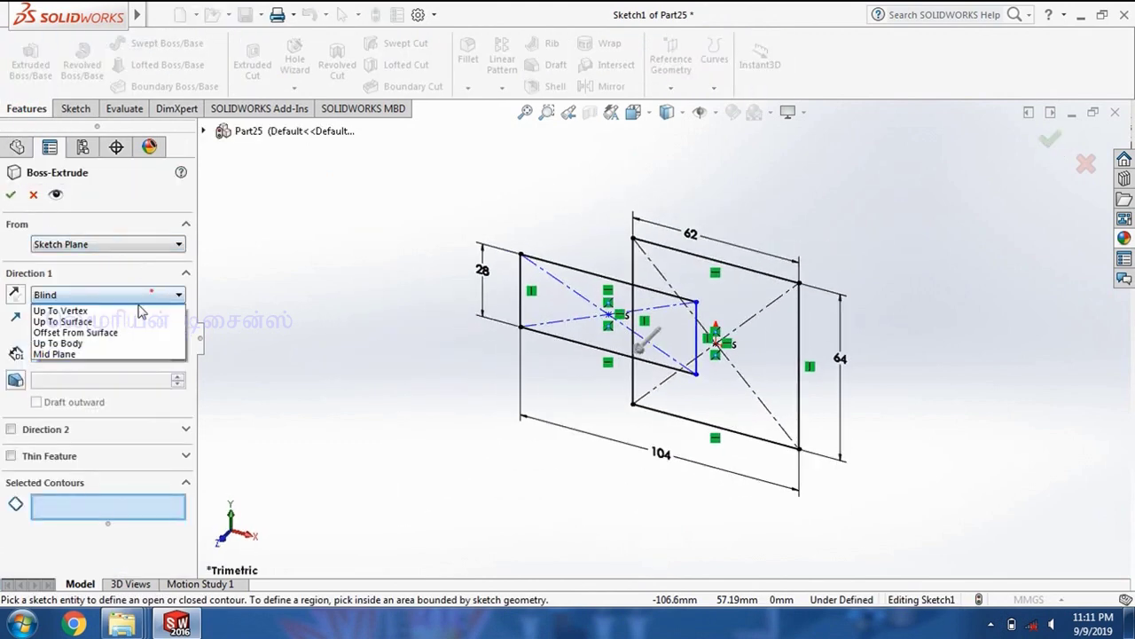
click(93, 365)
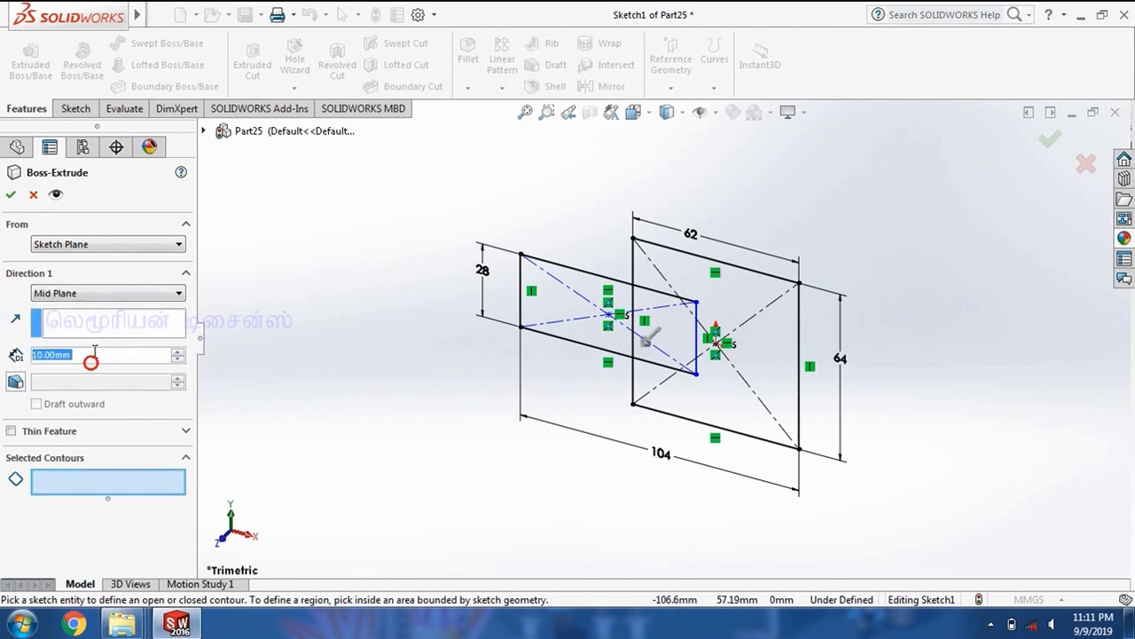
text(28)
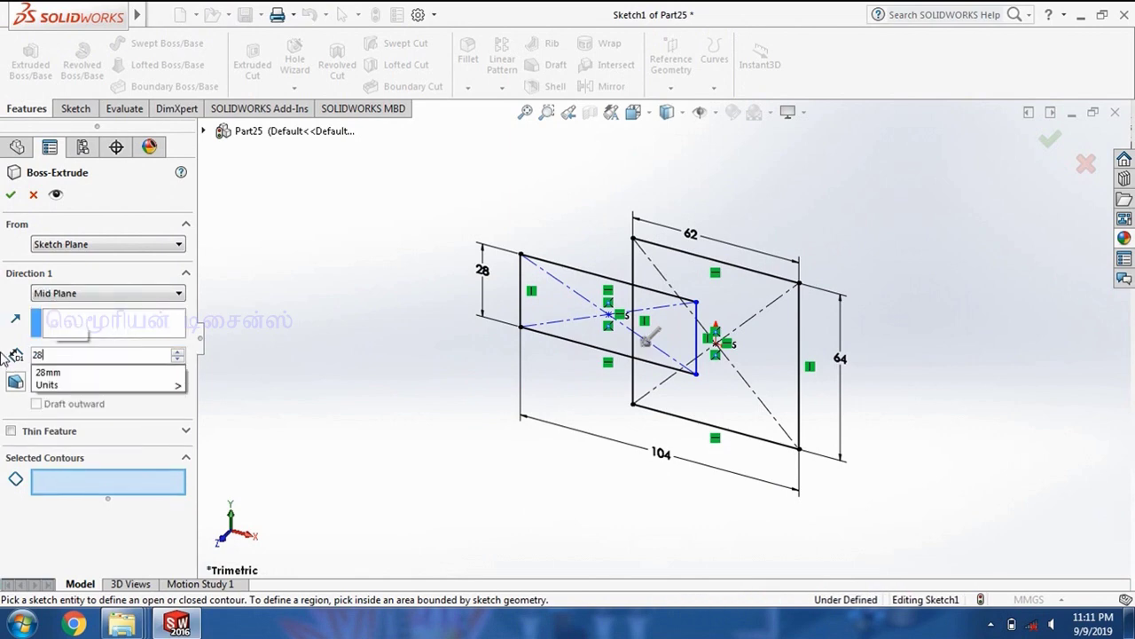
key(Return)
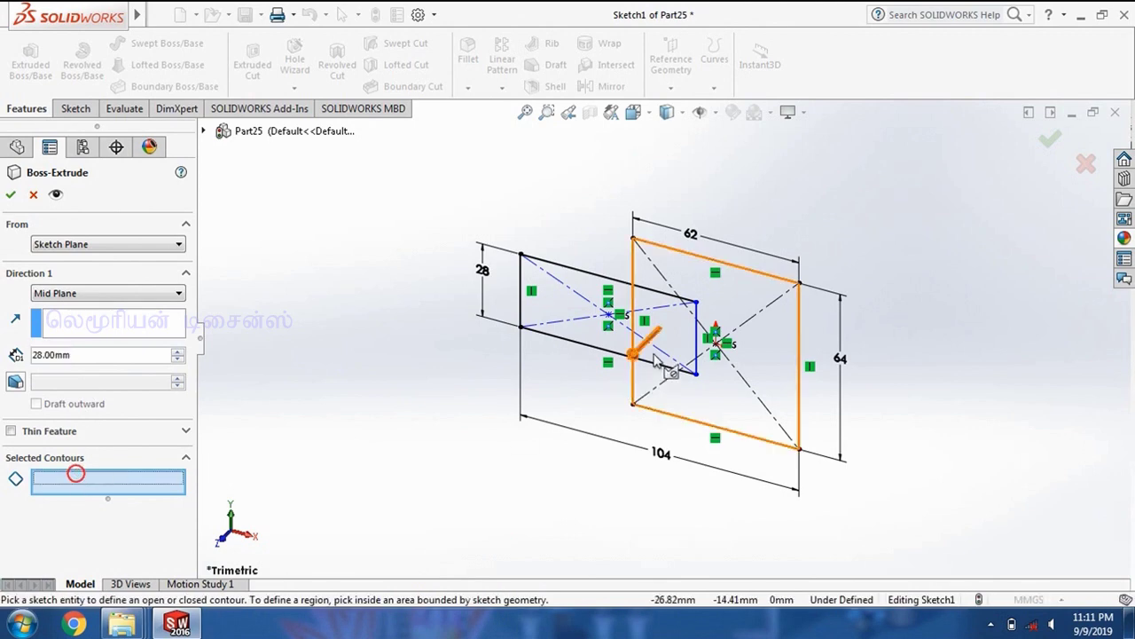
scroll(656, 346, down, 2)
scroll(656, 346, down, 3)
click(529, 250)
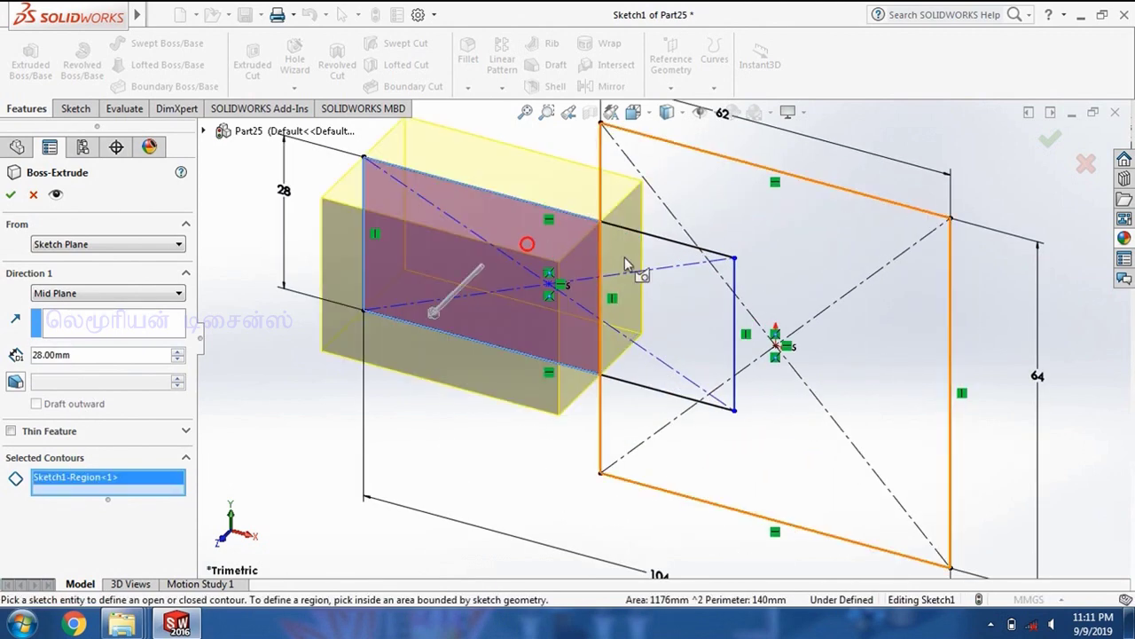
click(671, 285)
click(821, 250)
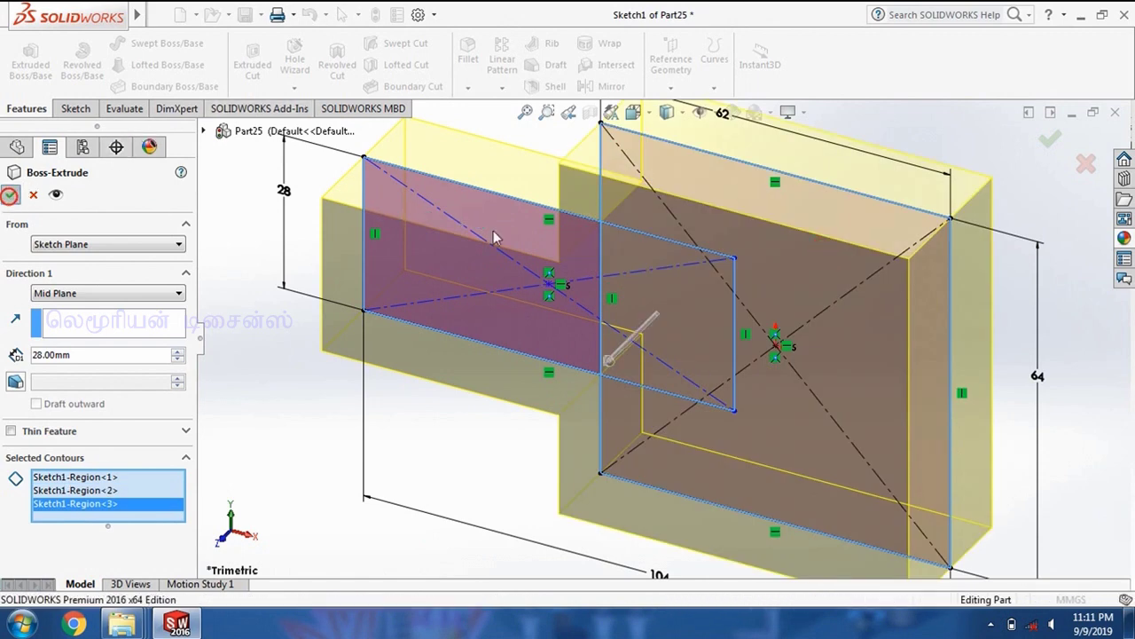
key(Return)
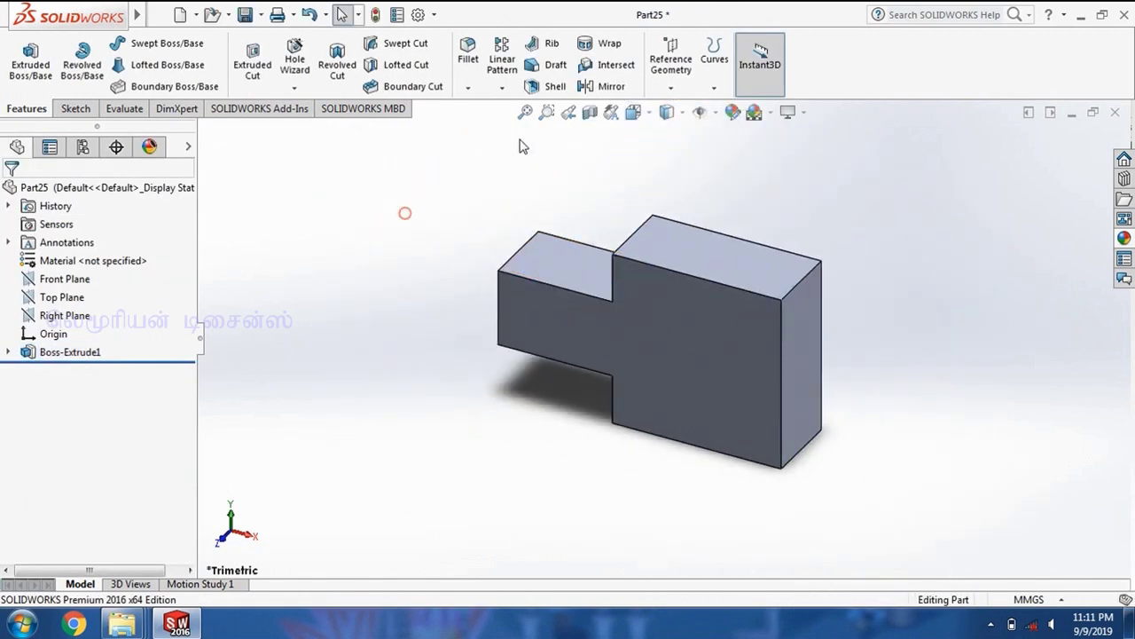
Step: Fillet the upper and lower inner step edges with a 32 mm radius
middle_drag(583, 200, 567, 124)
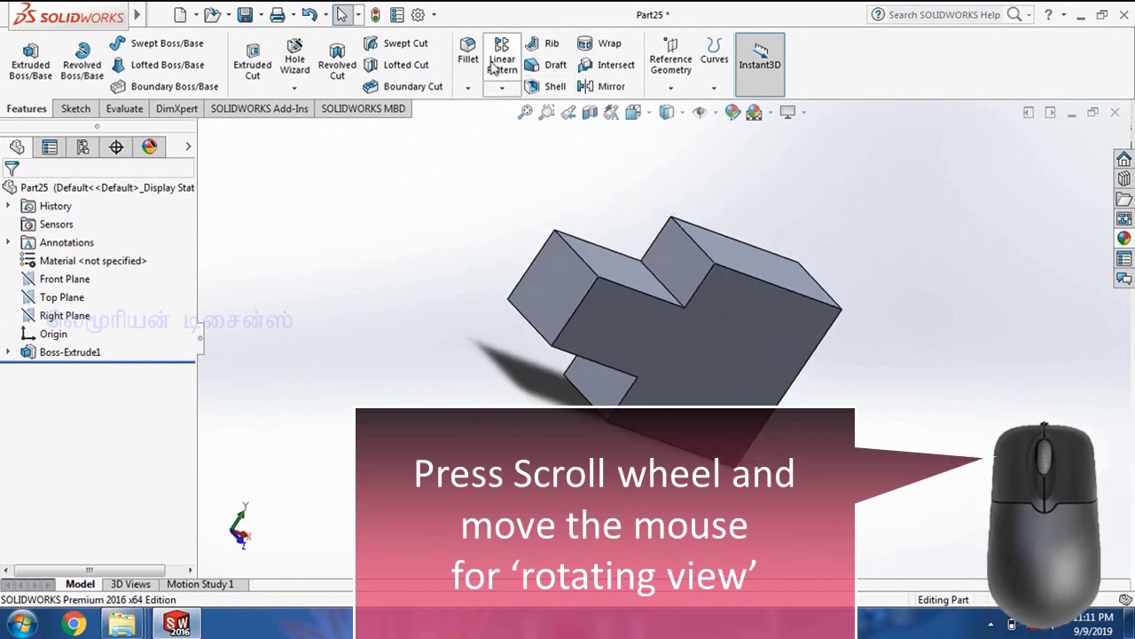
click(699, 245)
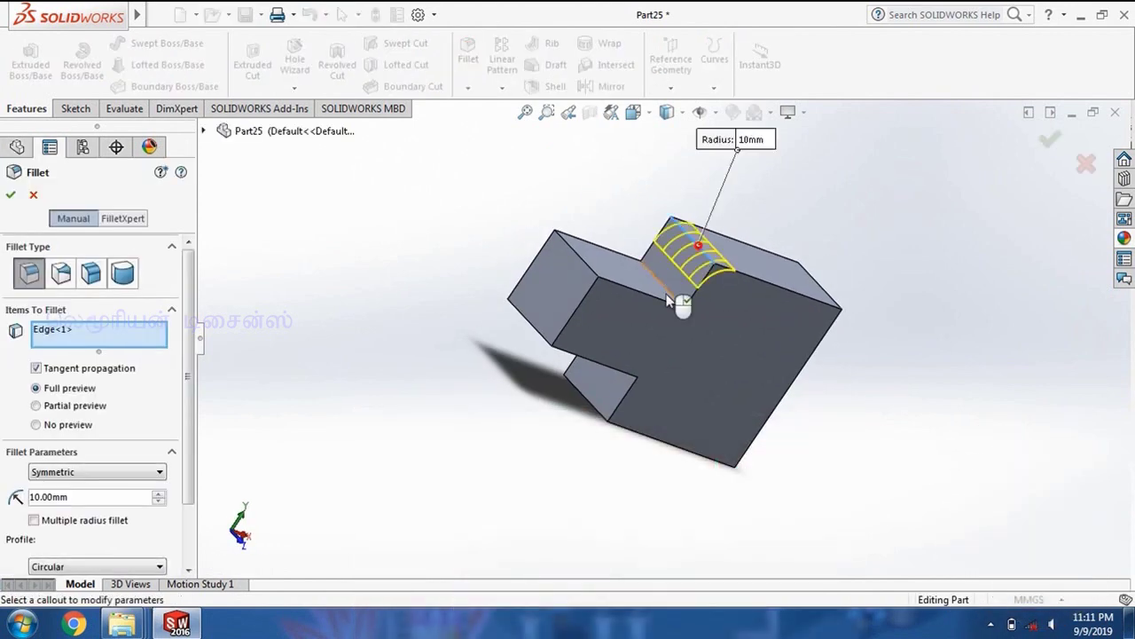
middle_drag(698, 245, 710, 196)
click(605, 374)
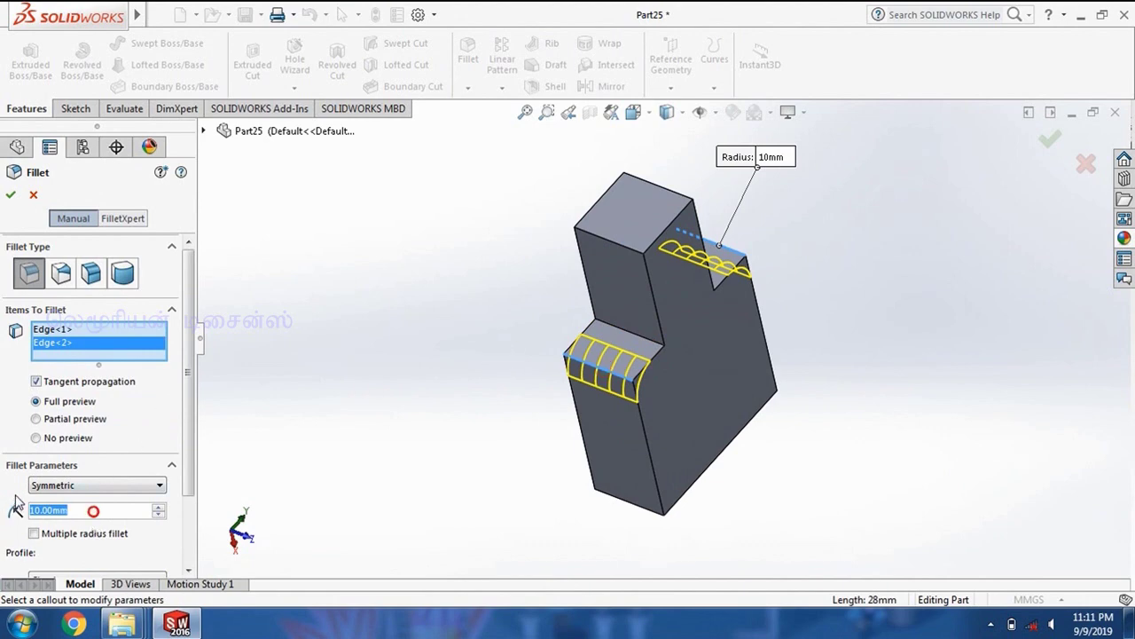
text(32)
key(Return)
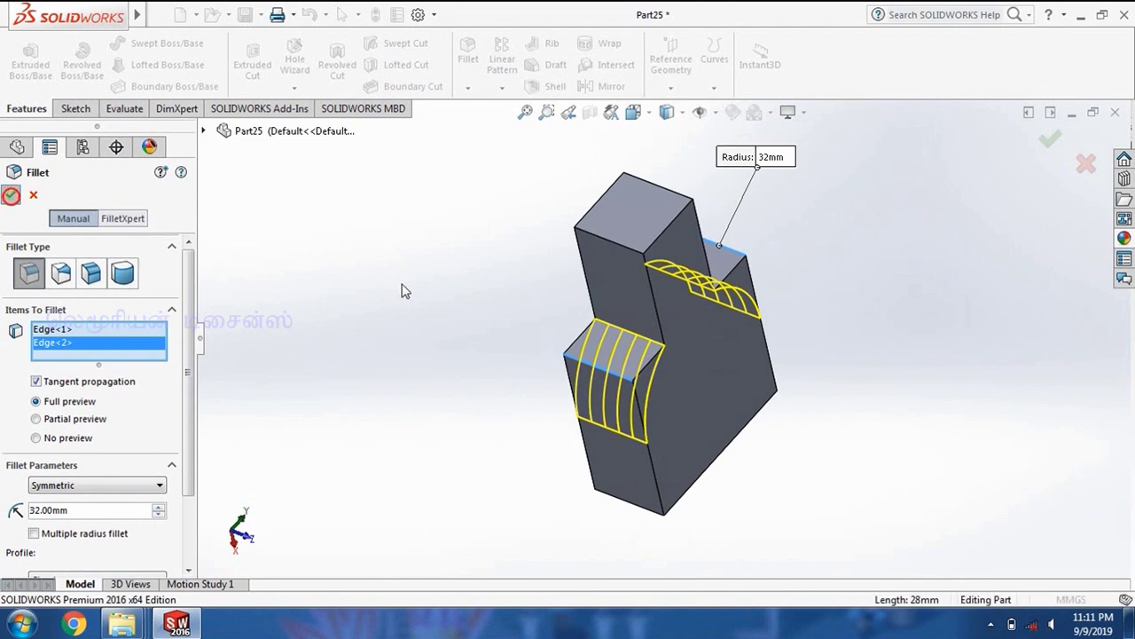
key(Return)
click(650, 228)
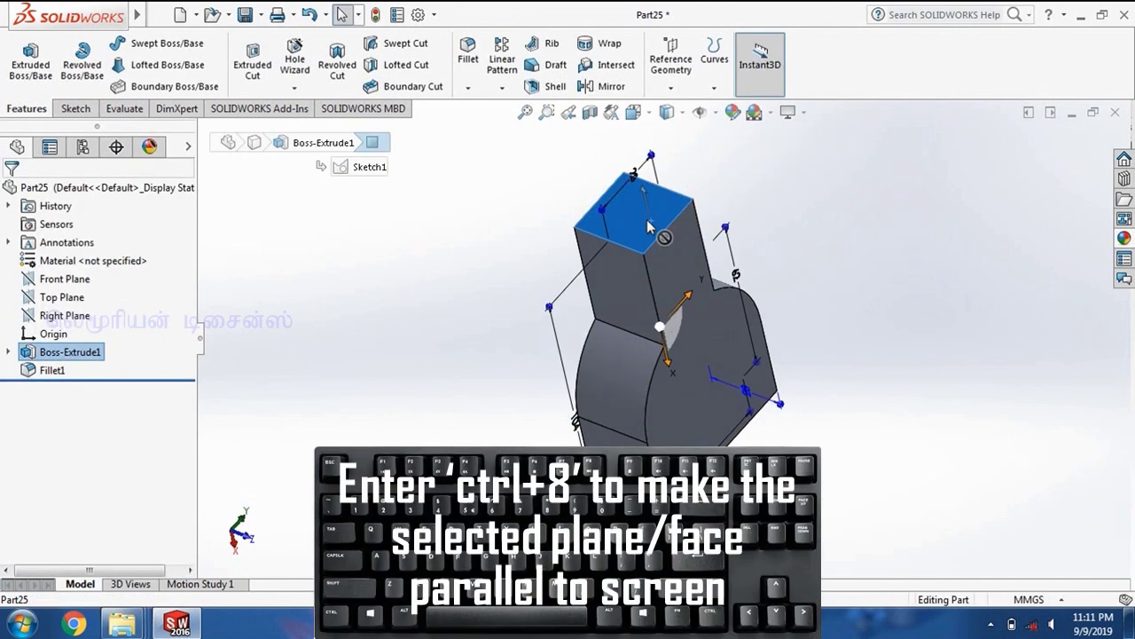
Step: View the end face normal, open a sketch on it, and draw a line across its corner
key(ctrl+8)
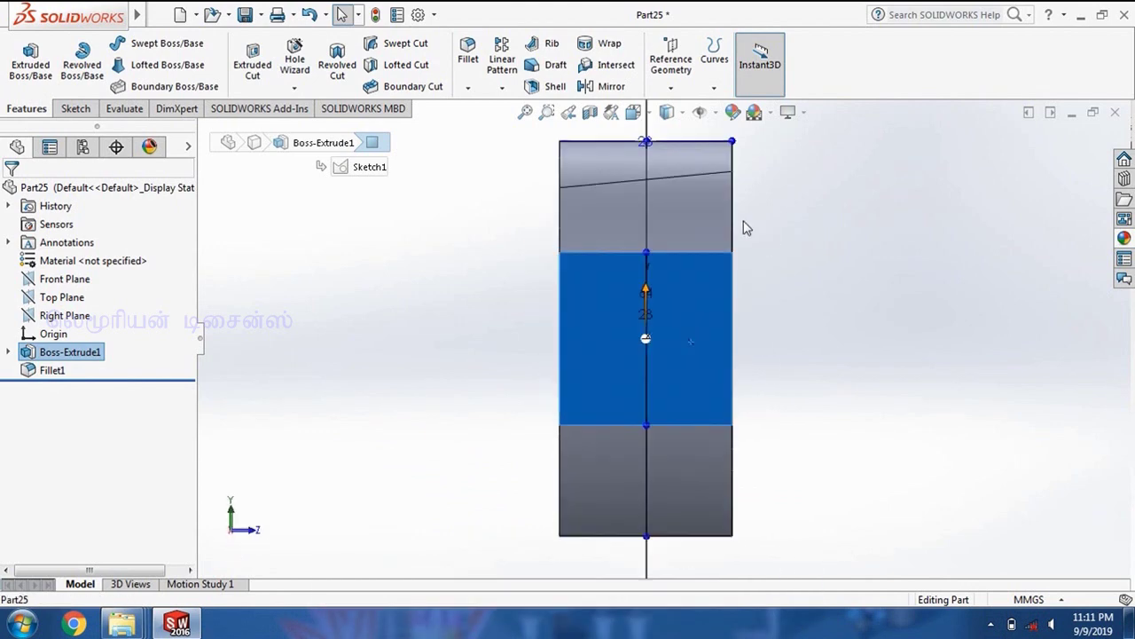
click(76, 108)
click(24, 55)
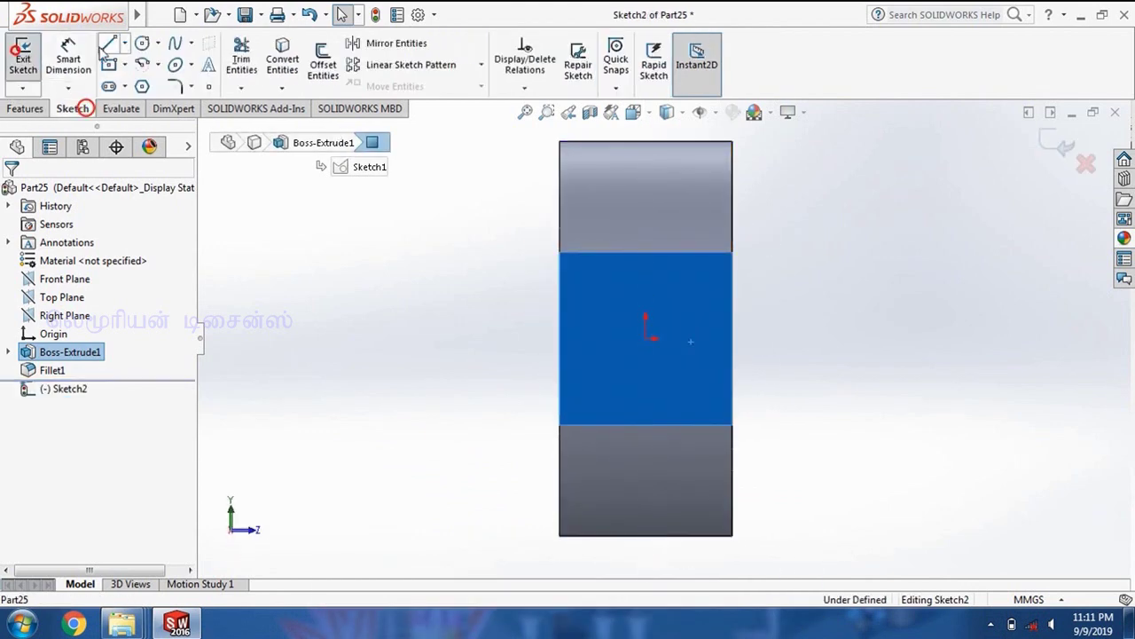
click(107, 43)
scroll(557, 291, down, 1)
scroll(561, 293, down, 2)
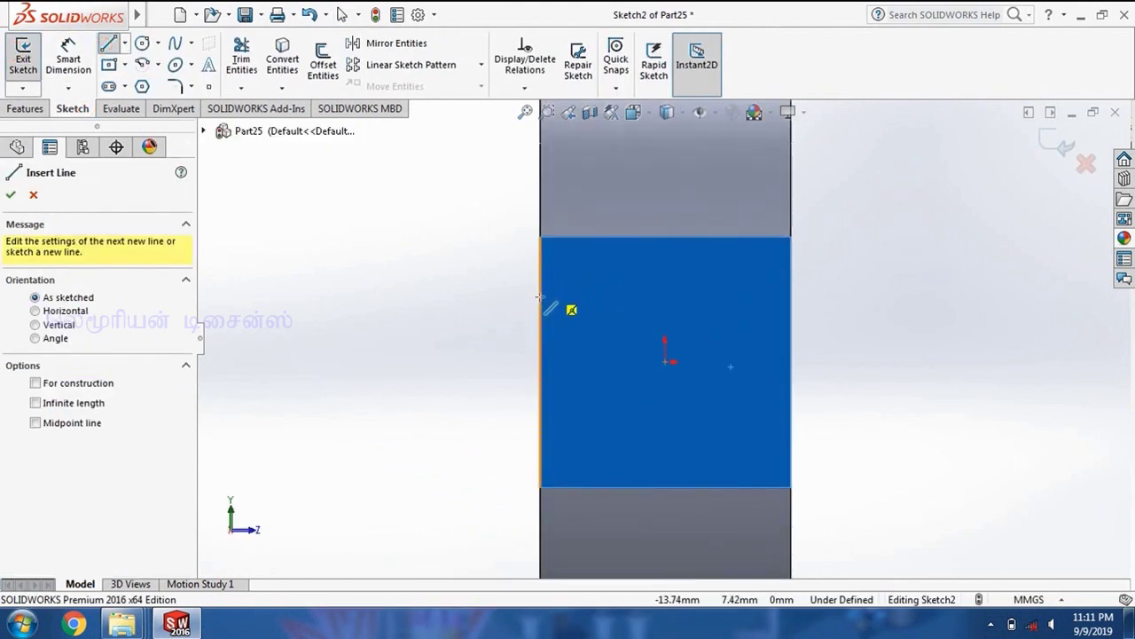
click(540, 297)
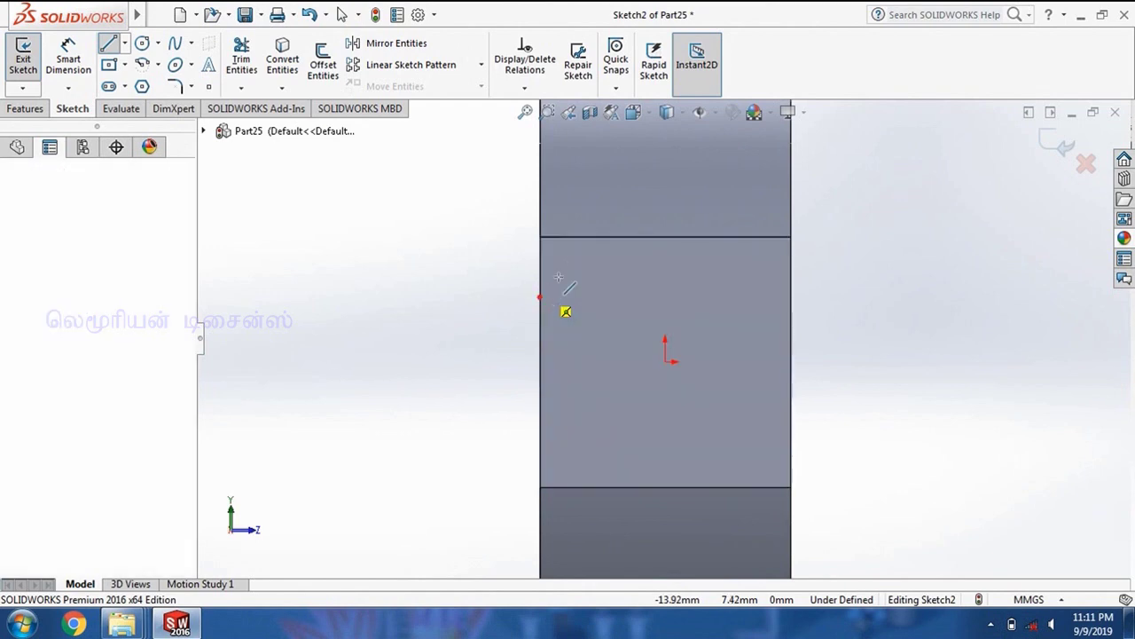
click(594, 237)
Step: Dimension the corner line's top endpoint 7 mm from the side edge
click(68, 57)
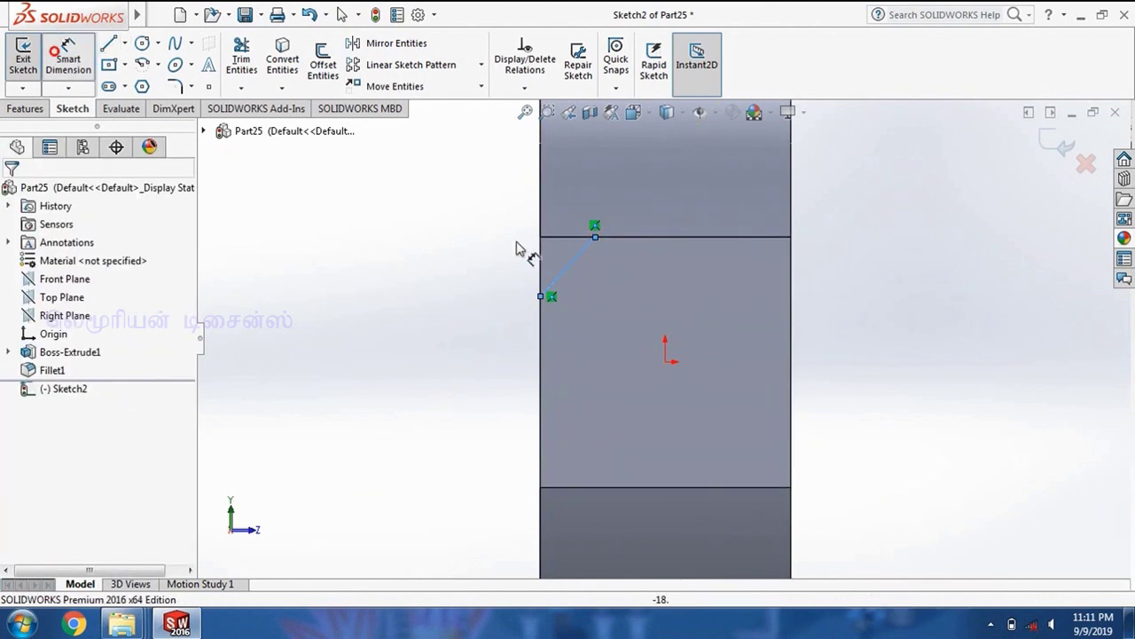
scroll(568, 253, down, 2)
click(614, 245)
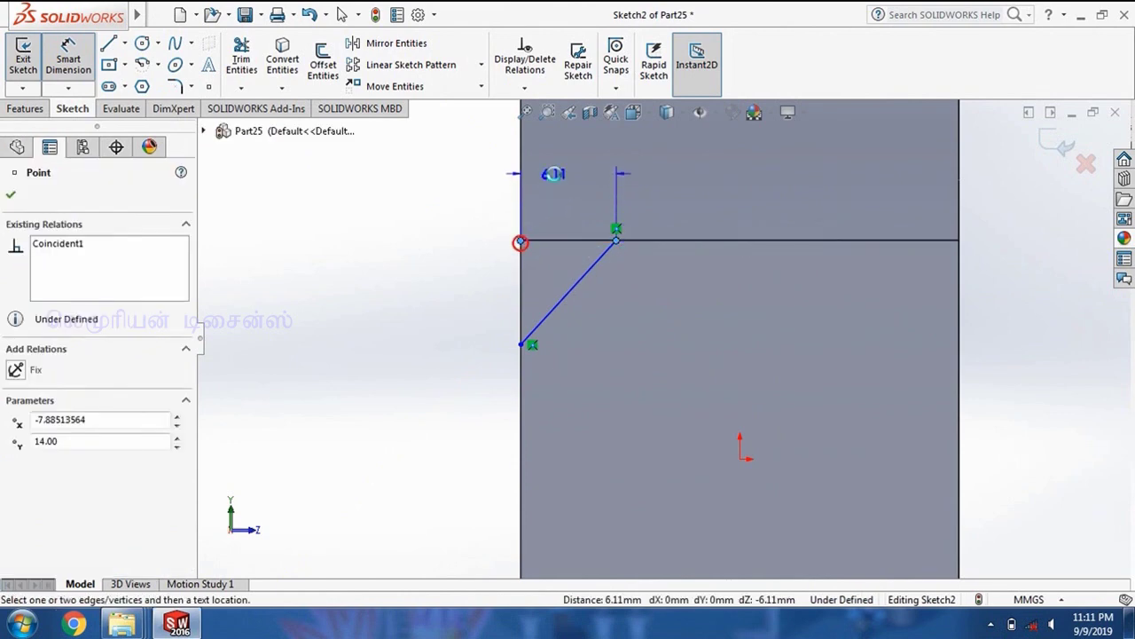
click(552, 174)
text(7)
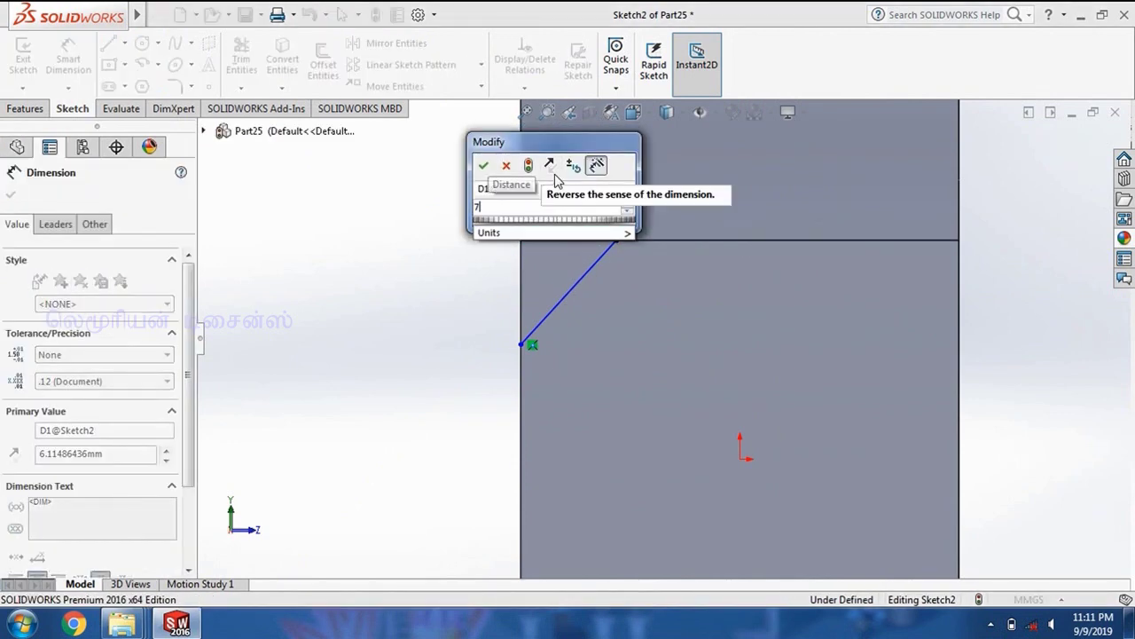
key(Return)
click(414, 227)
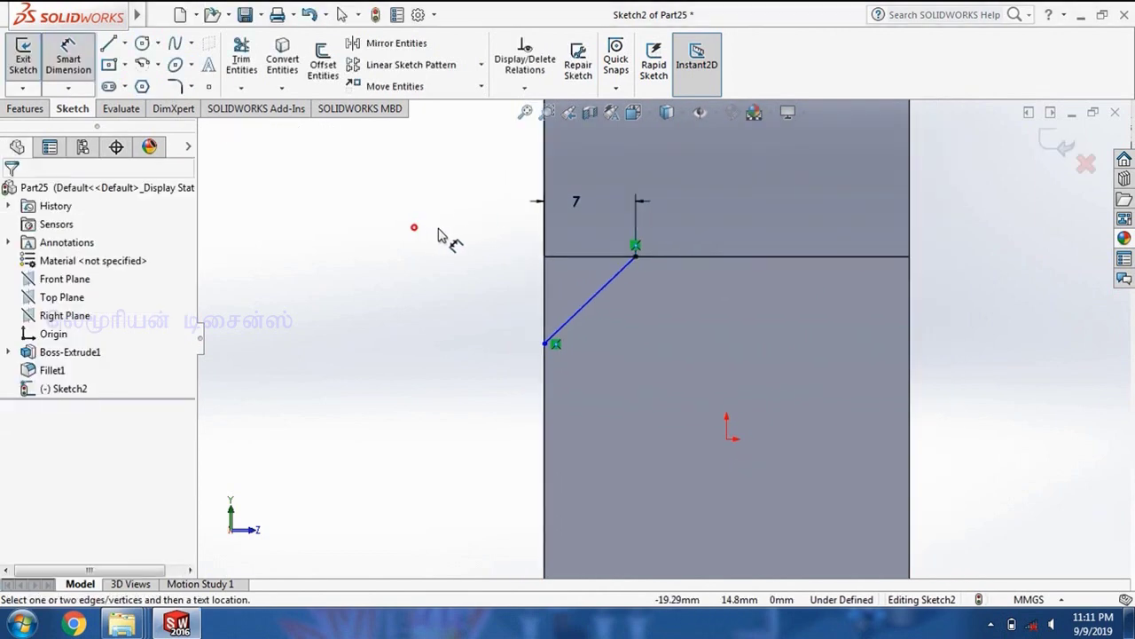
Step: Dimension the corner line at 45° to the side edge
scroll(630, 311, down, 3)
click(551, 311)
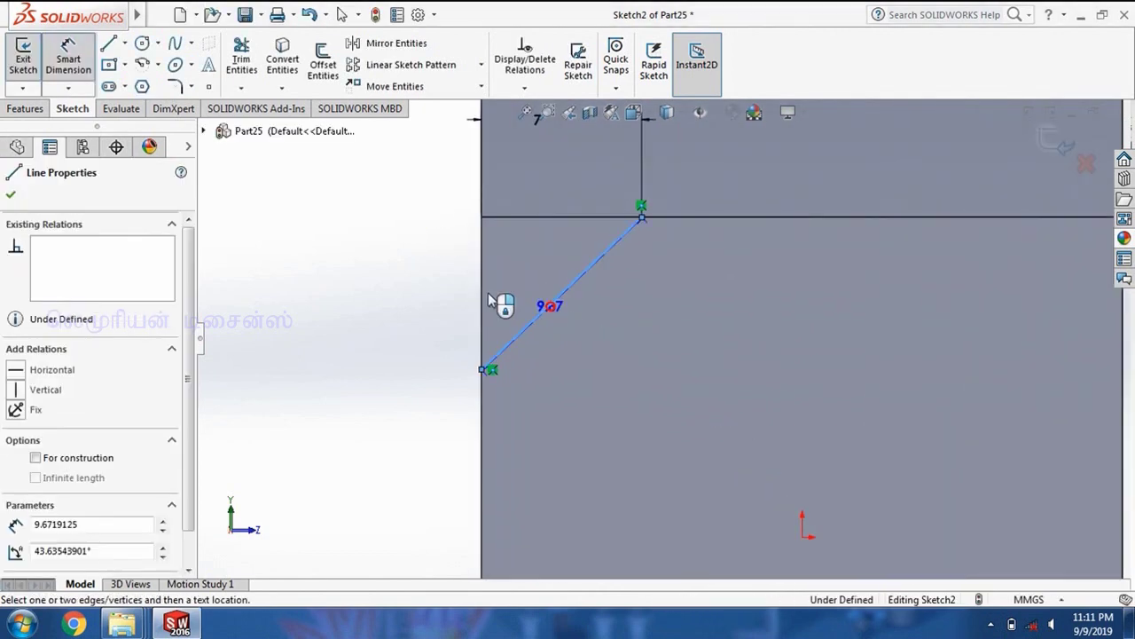
click(484, 300)
click(523, 293)
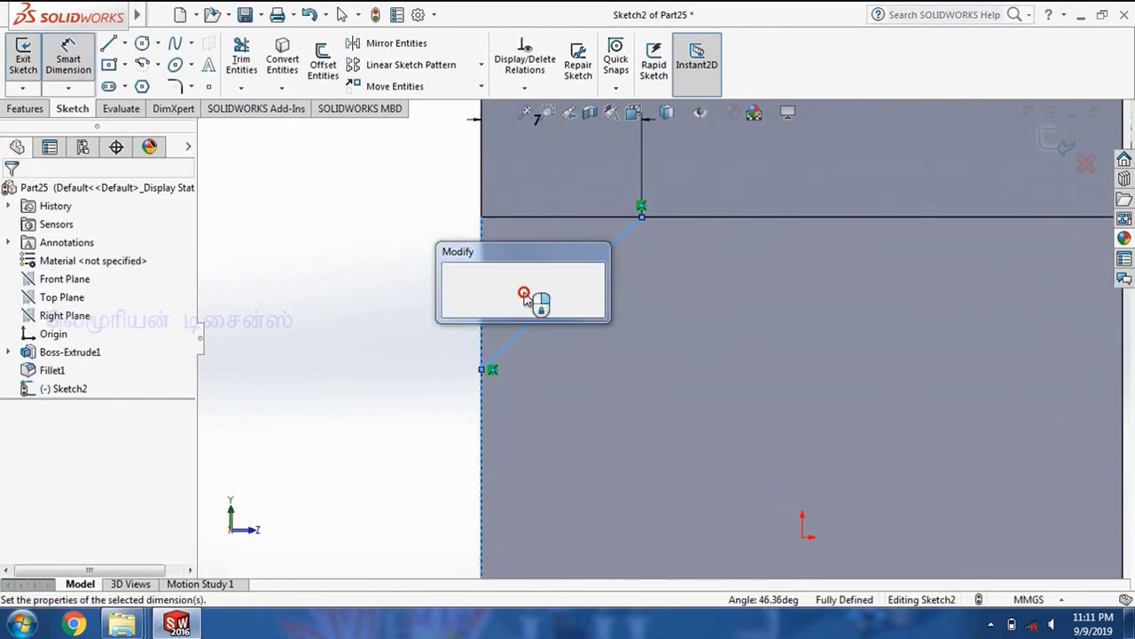
text(45)
key(Return)
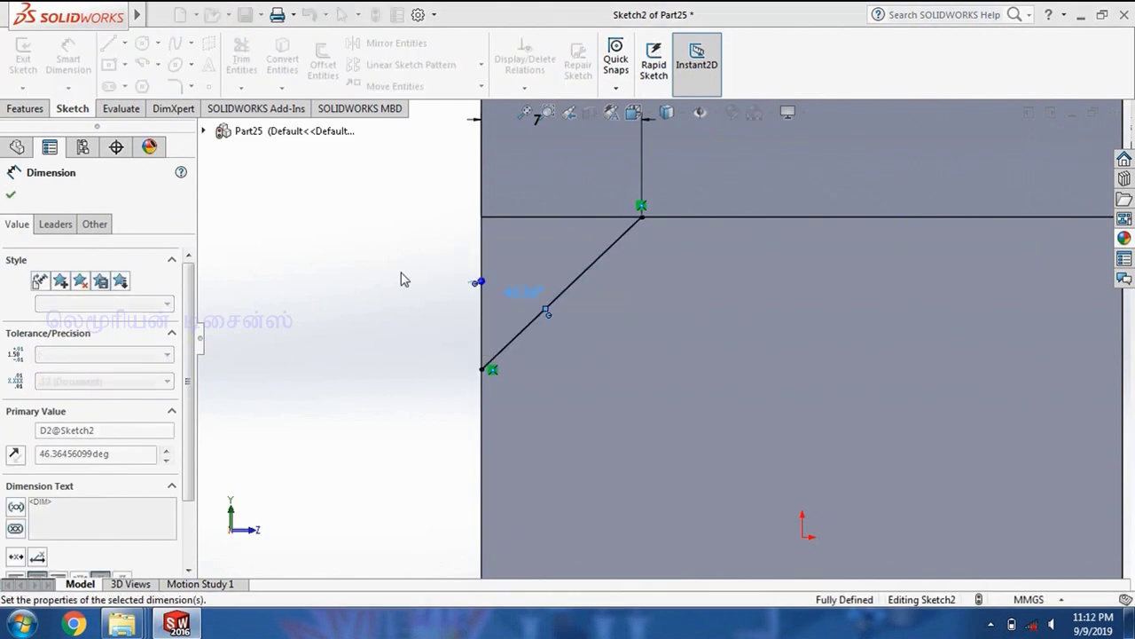
click(382, 271)
key(f)
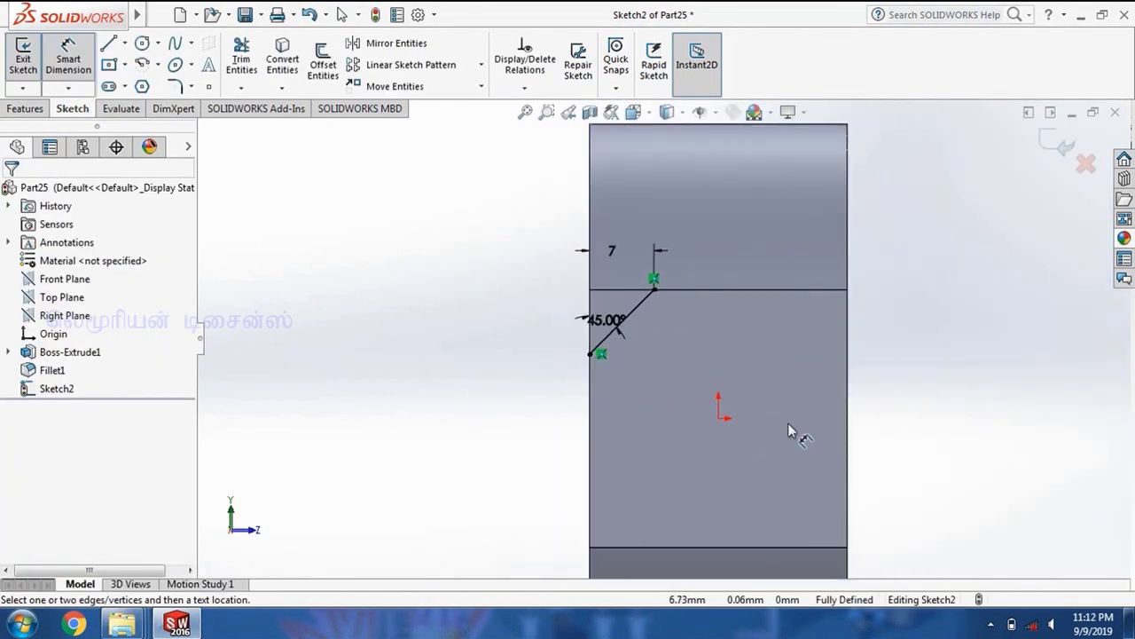
scroll(790, 431, down, 2)
key(Escape)
Step: Circular-pattern the 45° corner line four times around the sketch origin
click(479, 68)
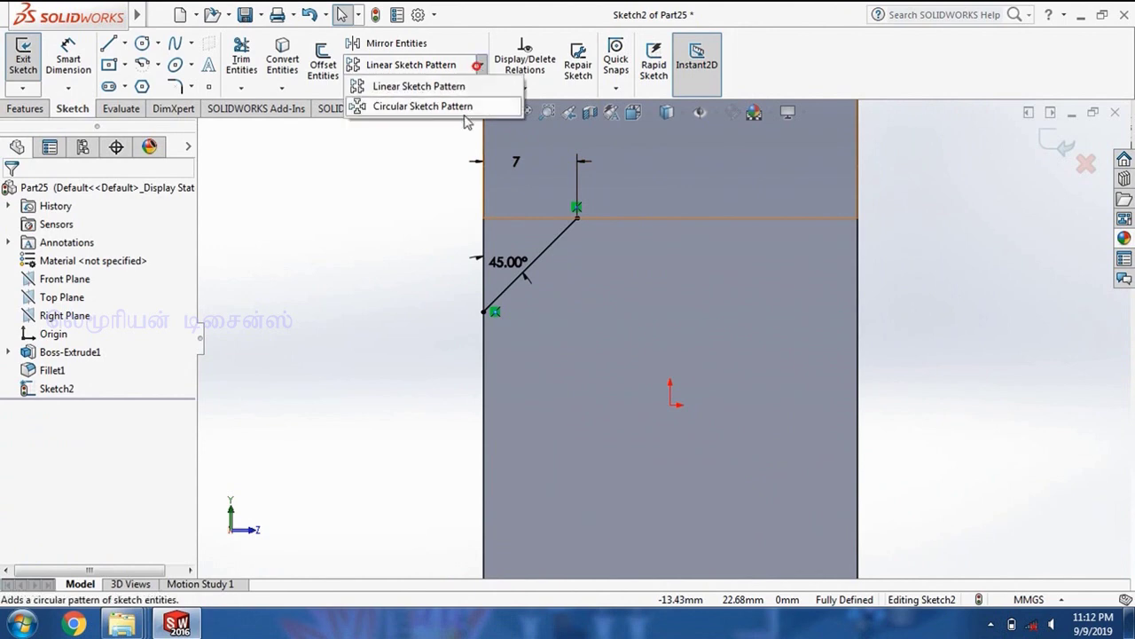
click(465, 107)
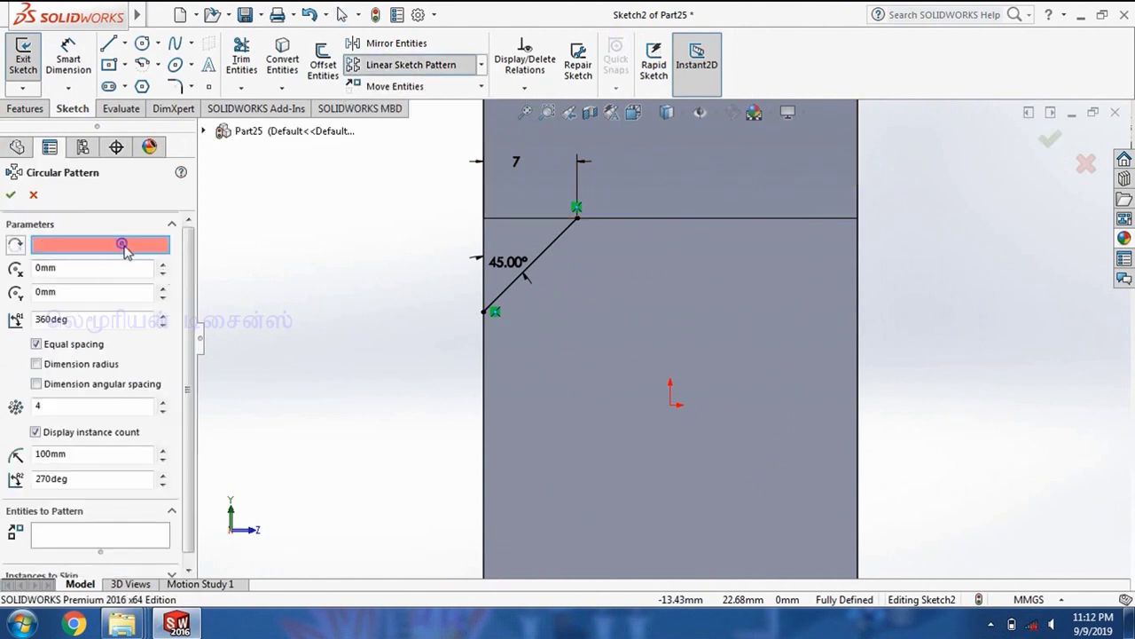
click(669, 405)
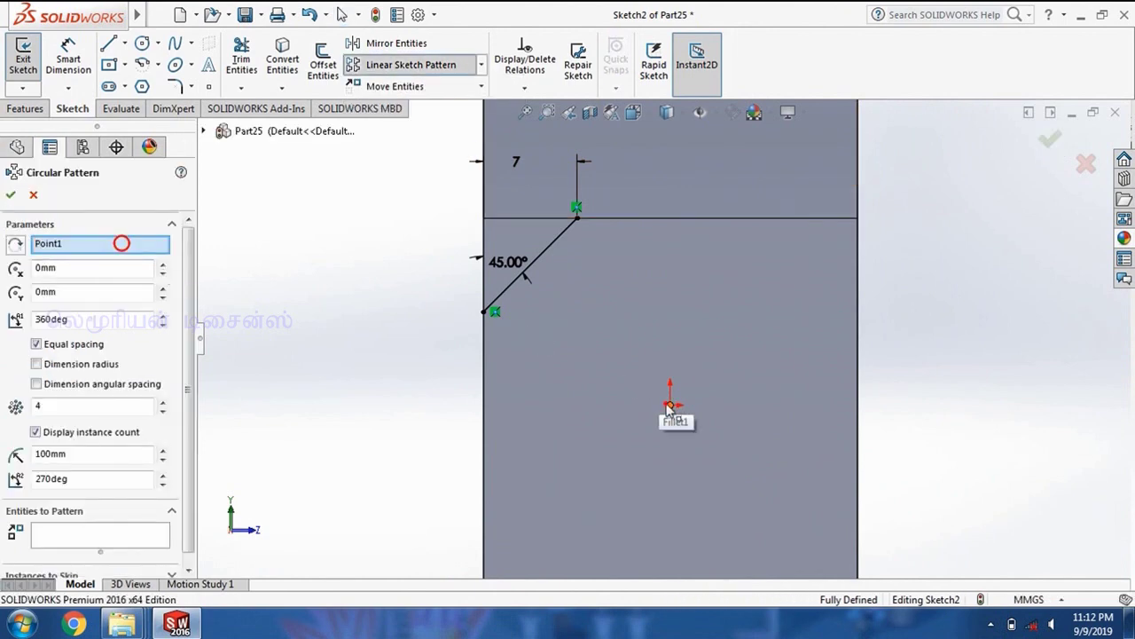
click(77, 319)
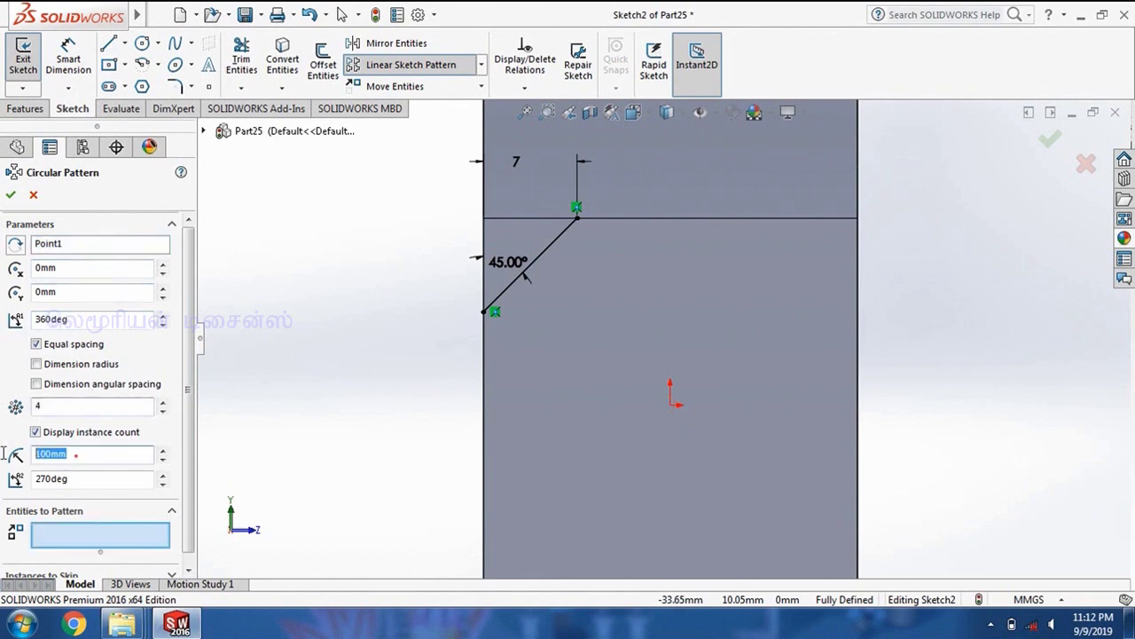
click(98, 536)
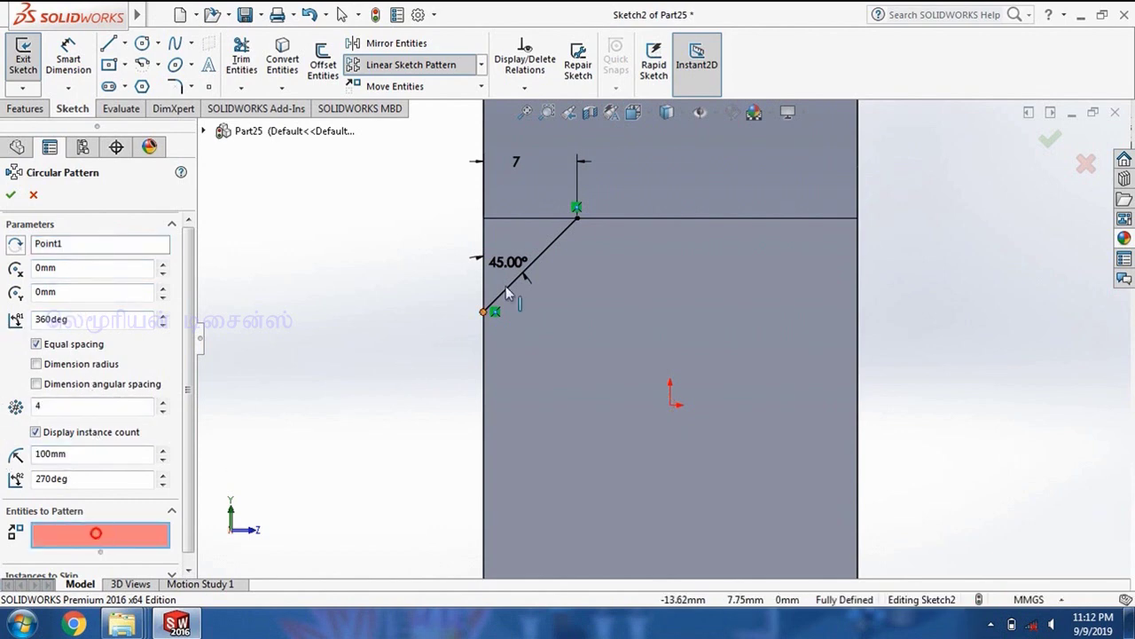
click(520, 275)
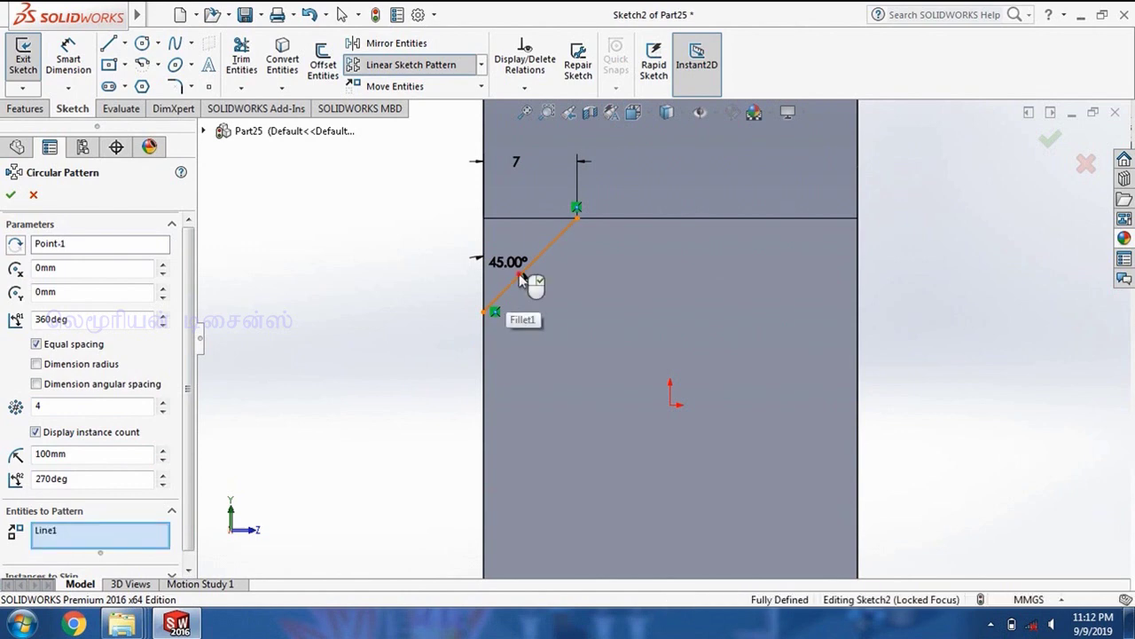
click(10, 194)
key(f)
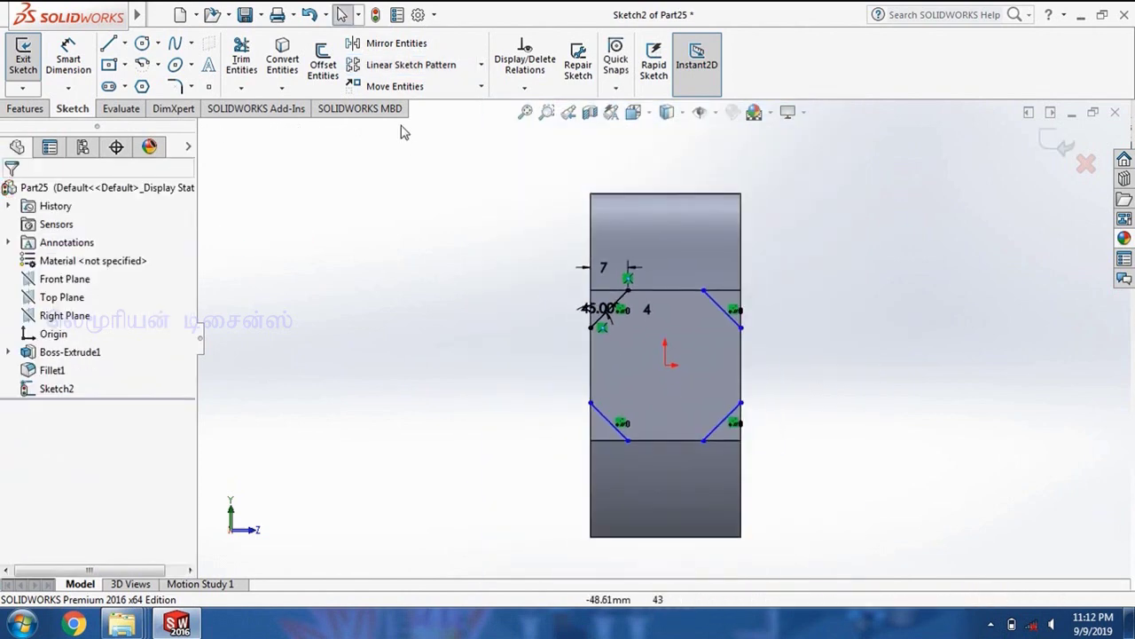
click(25, 109)
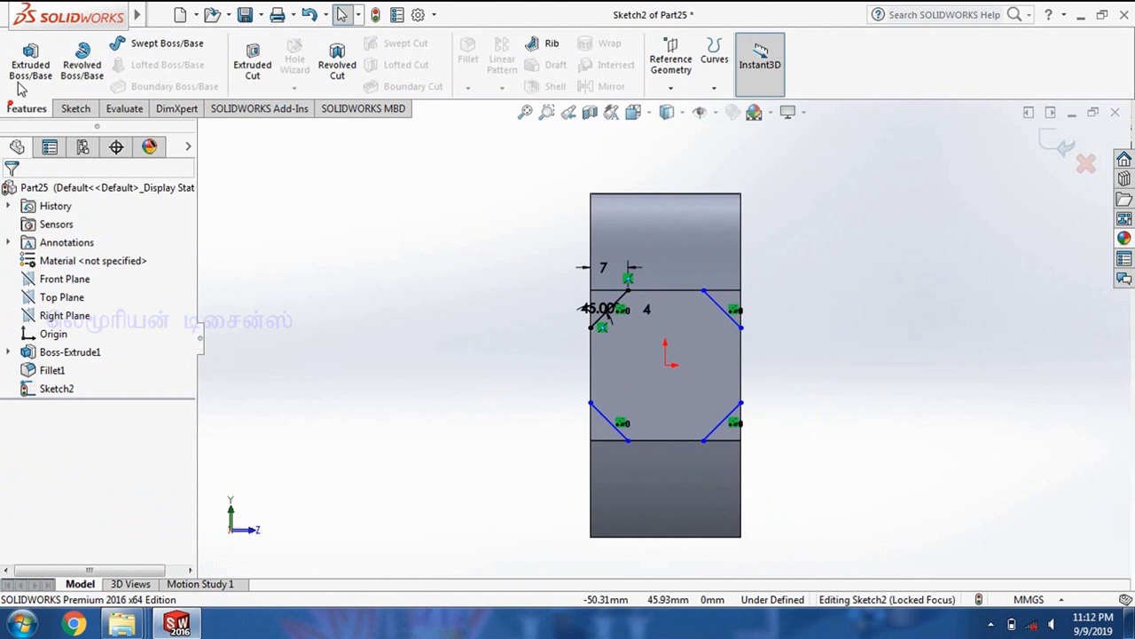
Step: Extruded-cut the four corner triangle regions 30 mm deep as a solid, non-thin cut
click(247, 79)
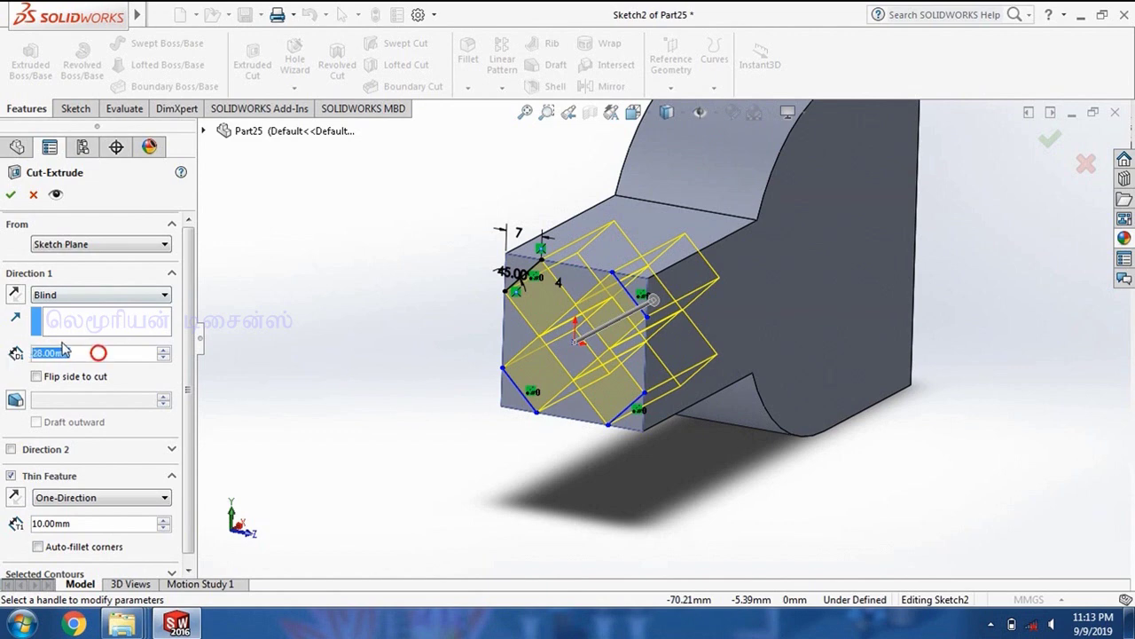
text(30)
key(Return)
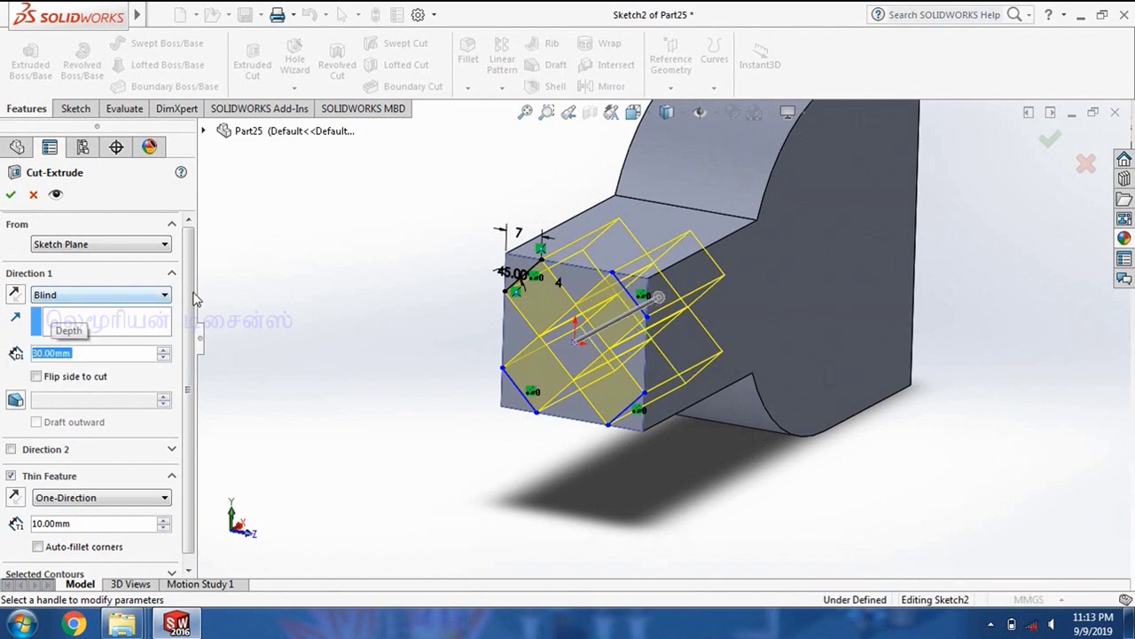
drag(188, 327, 185, 378)
click(10, 468)
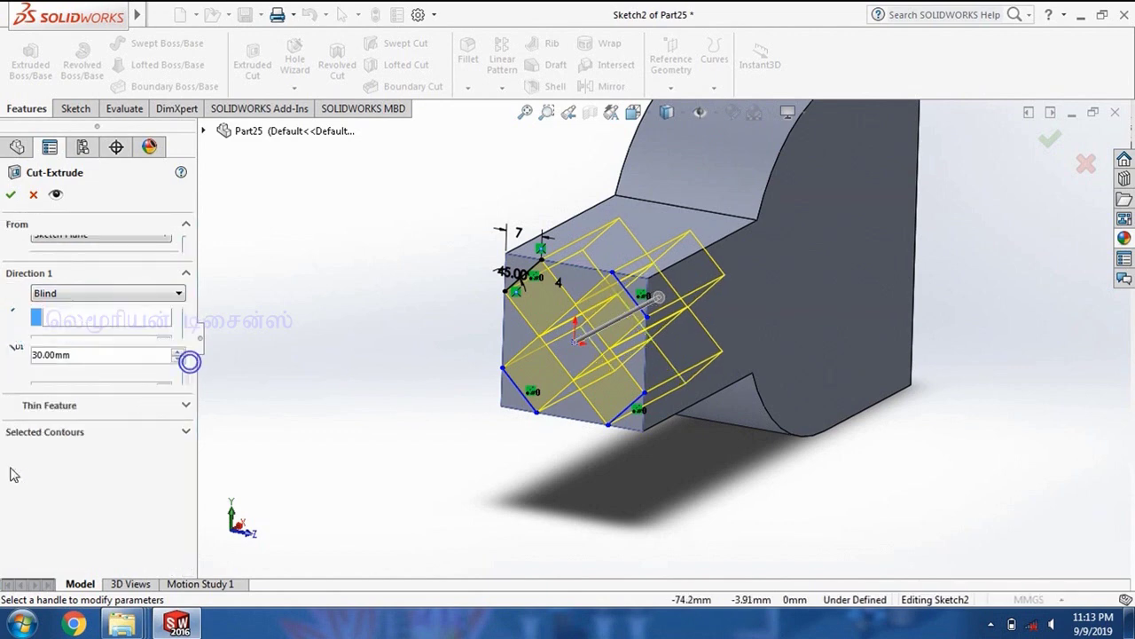
click(71, 434)
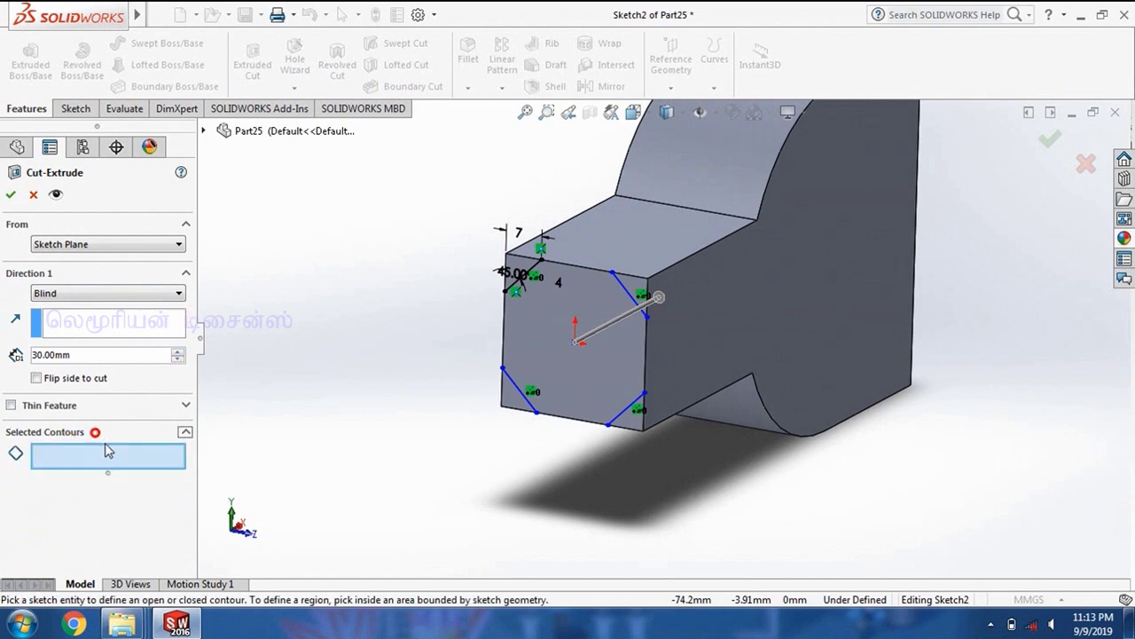
scroll(695, 372, down, 2)
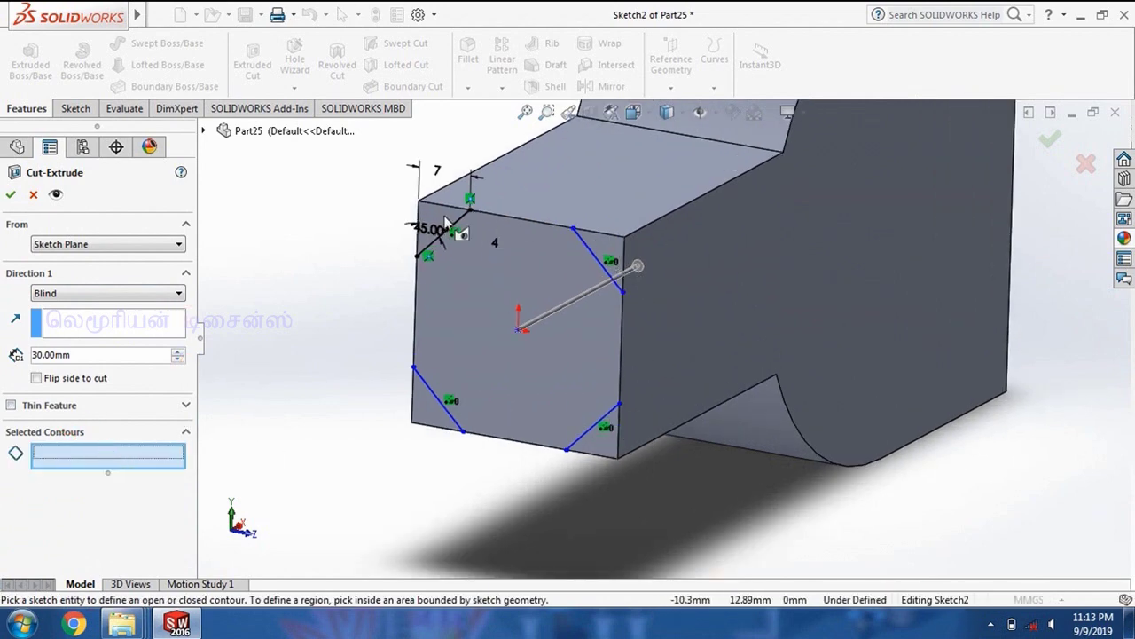
click(438, 220)
click(610, 250)
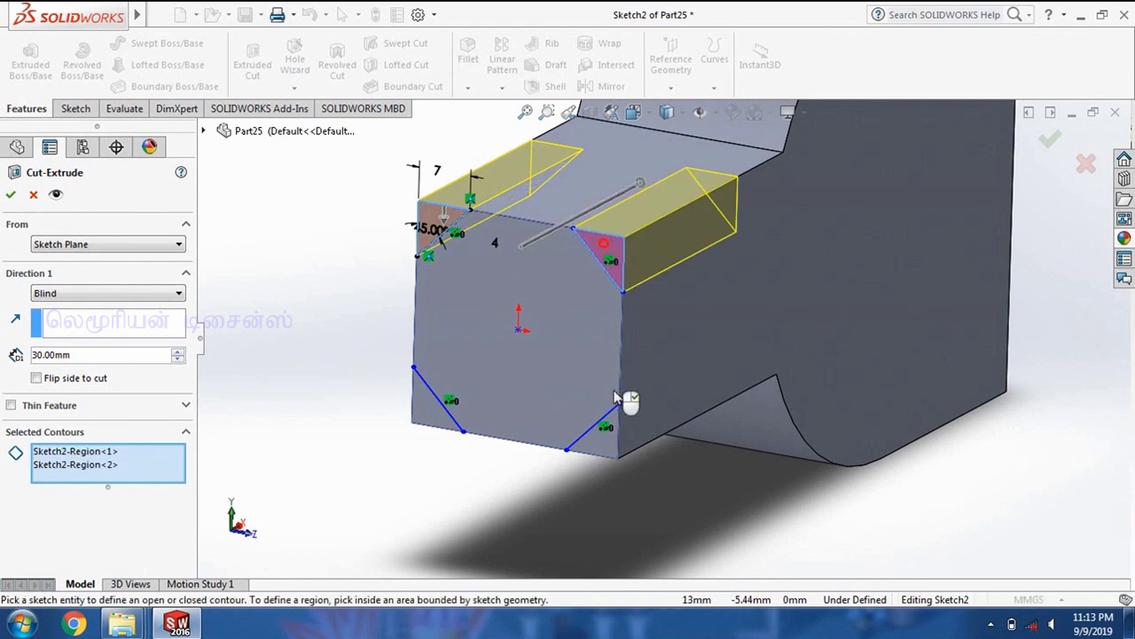
click(609, 446)
click(428, 422)
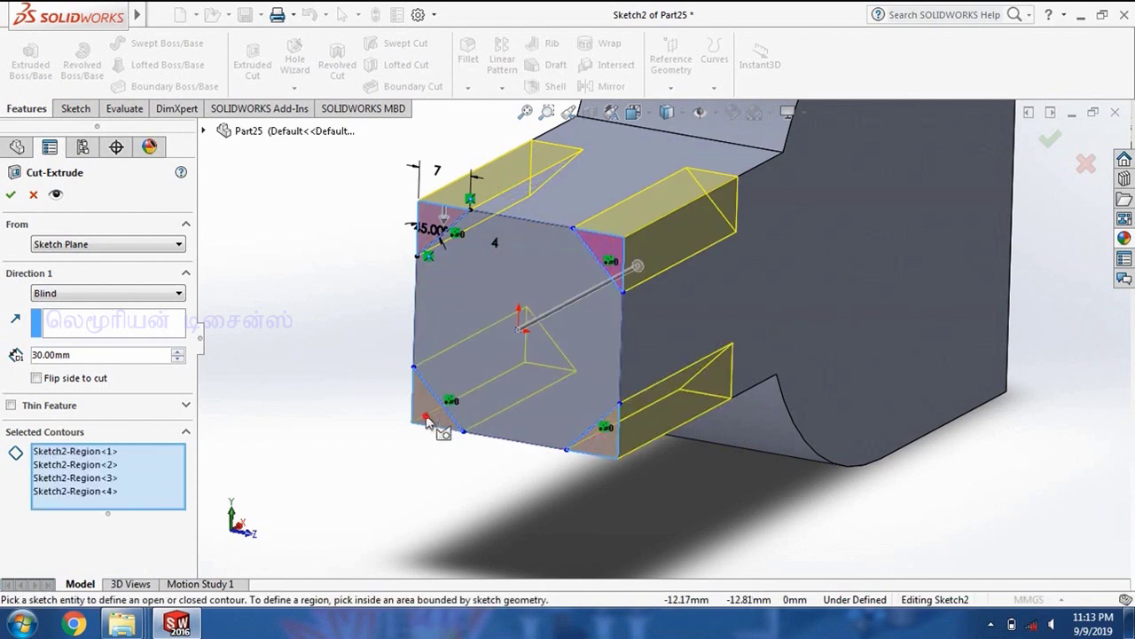
click(10, 195)
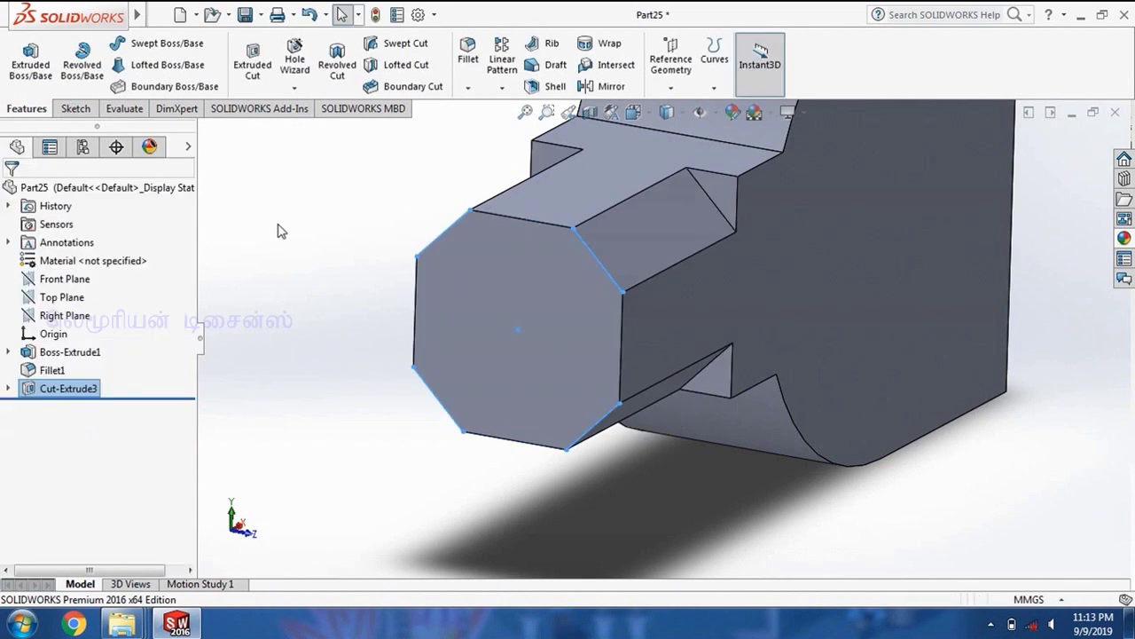
Step: Fillet the four notch edges at the octagonal arm's step with a 4.5 mm radius
middle_drag(330, 248, 531, 203)
scroll(671, 272, down, 3)
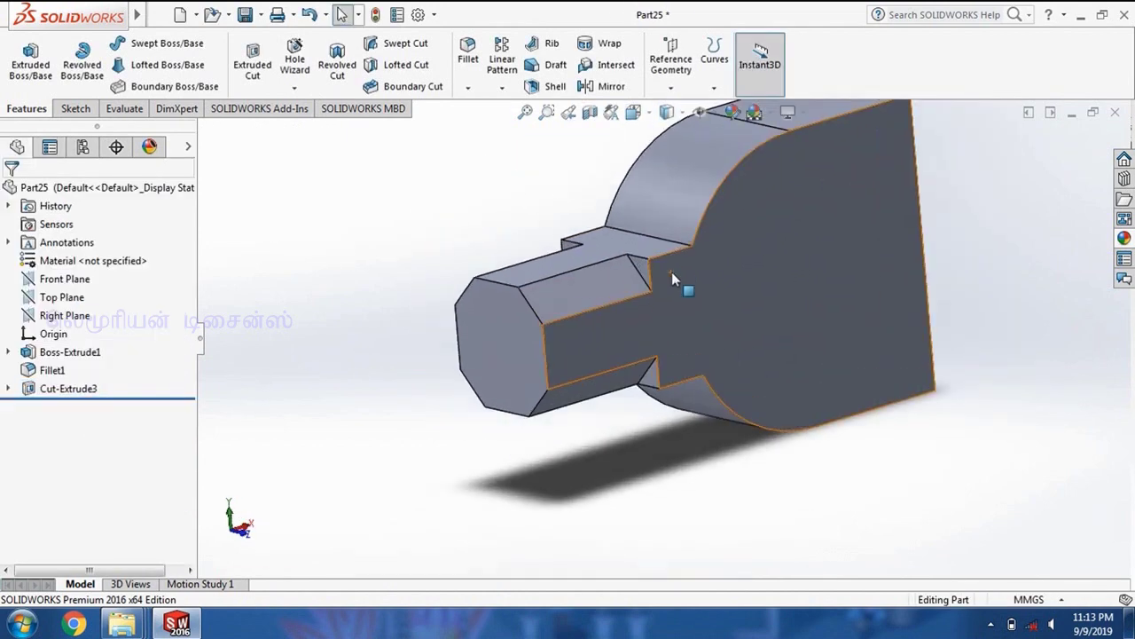
scroll(672, 271, down, 3)
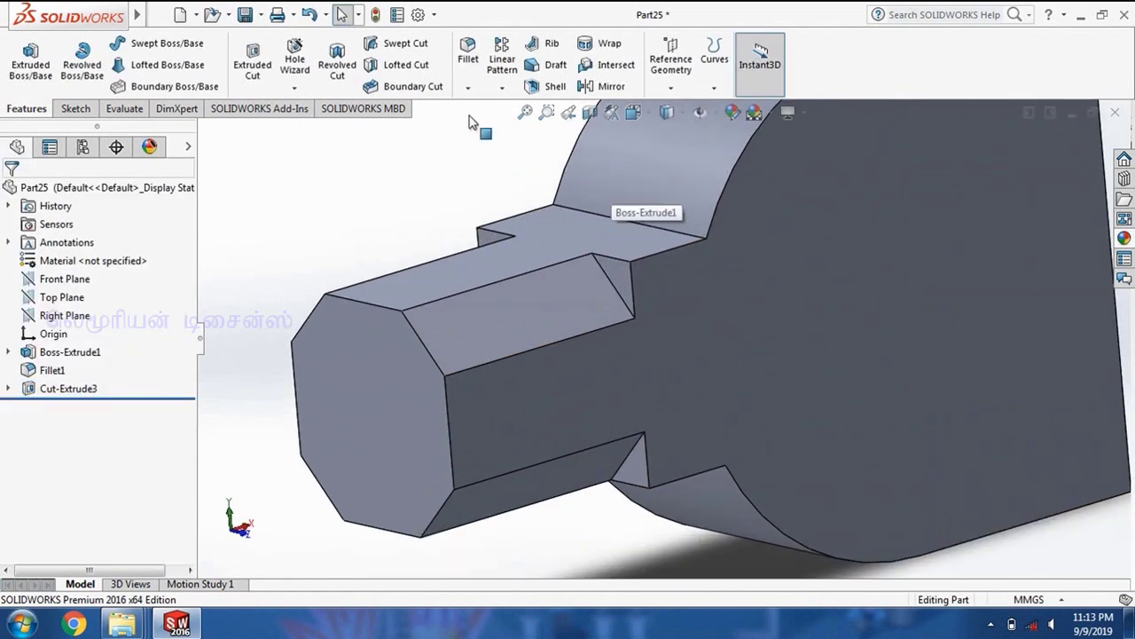
click(611, 287)
mouse_move(591, 264)
middle_down()
mouse_move(635, 257)
mouse_move(492, 241)
middle_up()
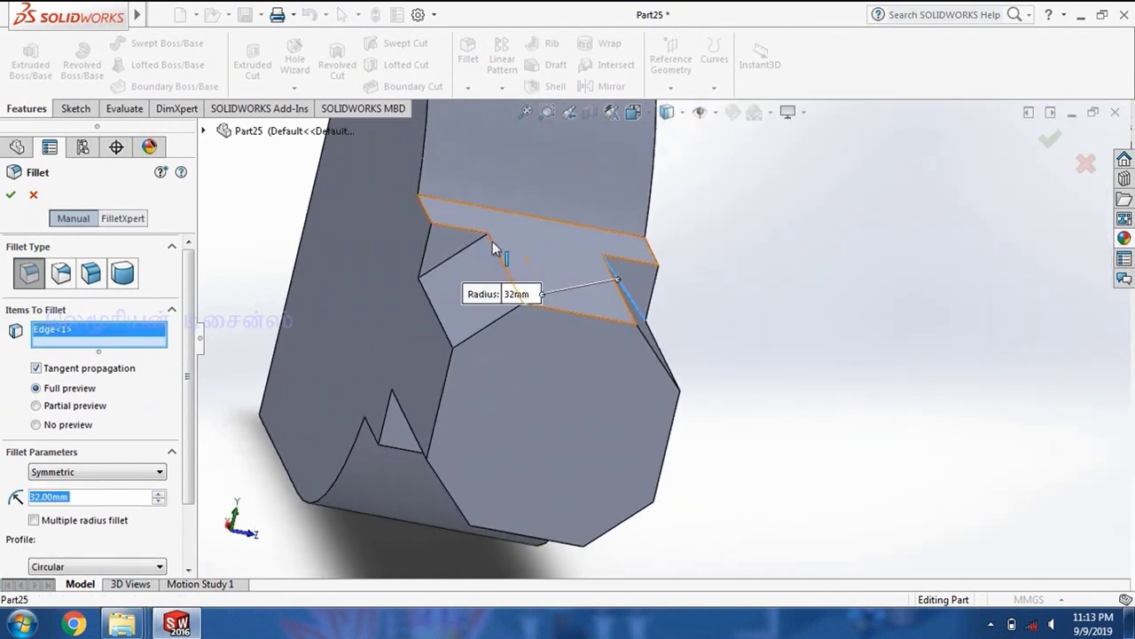
click(476, 241)
mouse_move(494, 359)
middle_down()
mouse_move(500, 265)
mouse_move(525, 449)
middle_up()
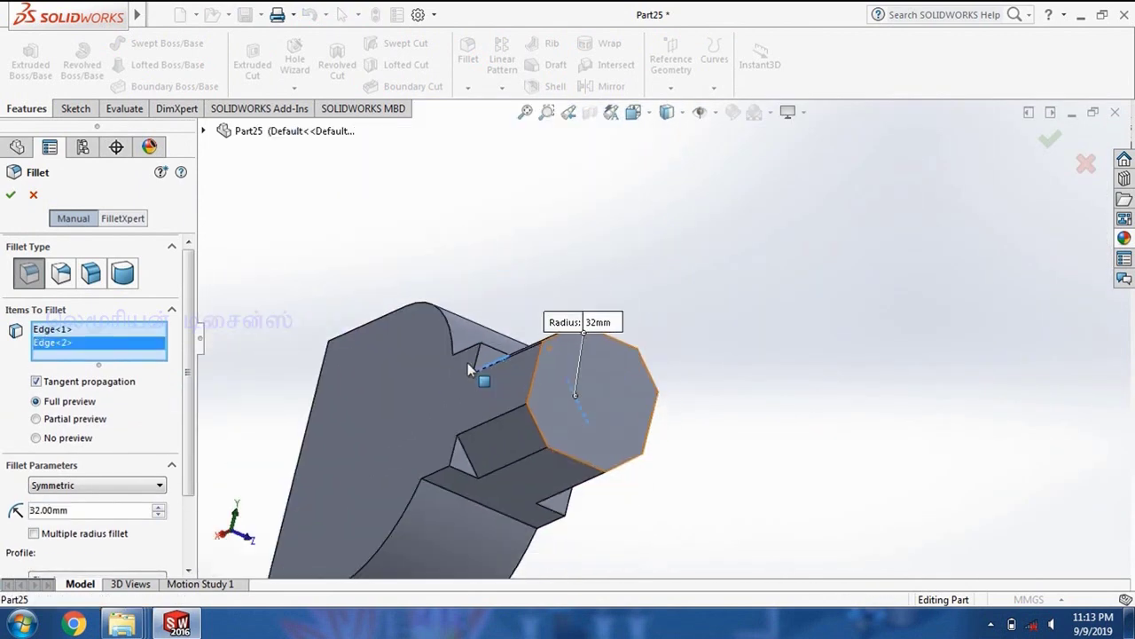
click(523, 415)
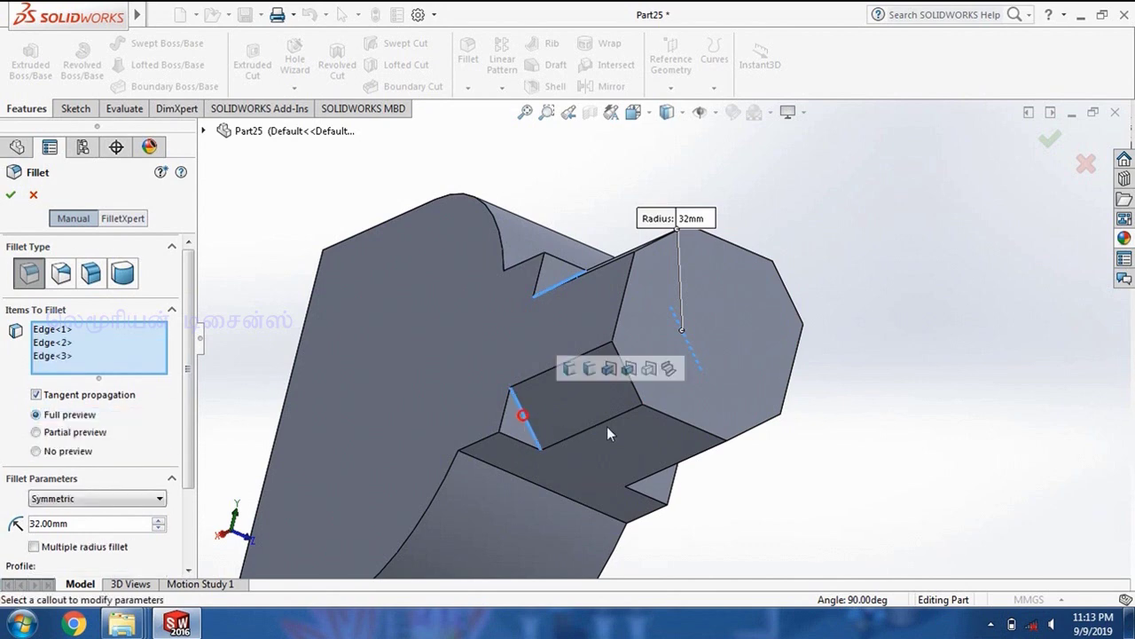
mouse_move(607, 426)
middle_down()
mouse_move(694, 487)
mouse_move(753, 491)
middle_up()
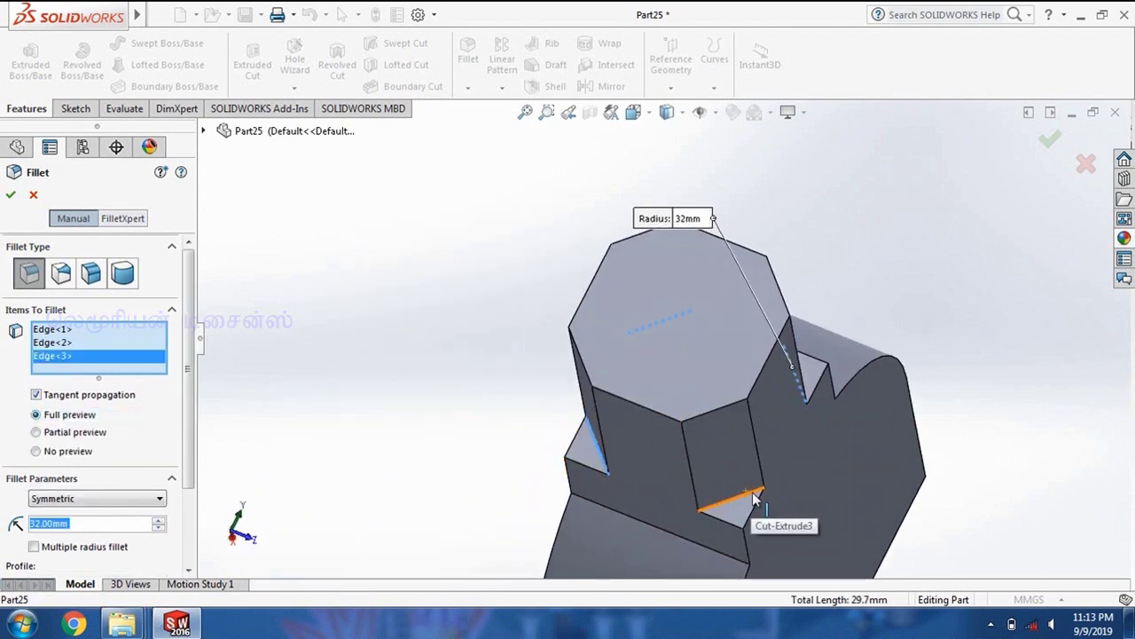
click(752, 491)
scroll(675, 411, up, 3)
drag(187, 374, 188, 453)
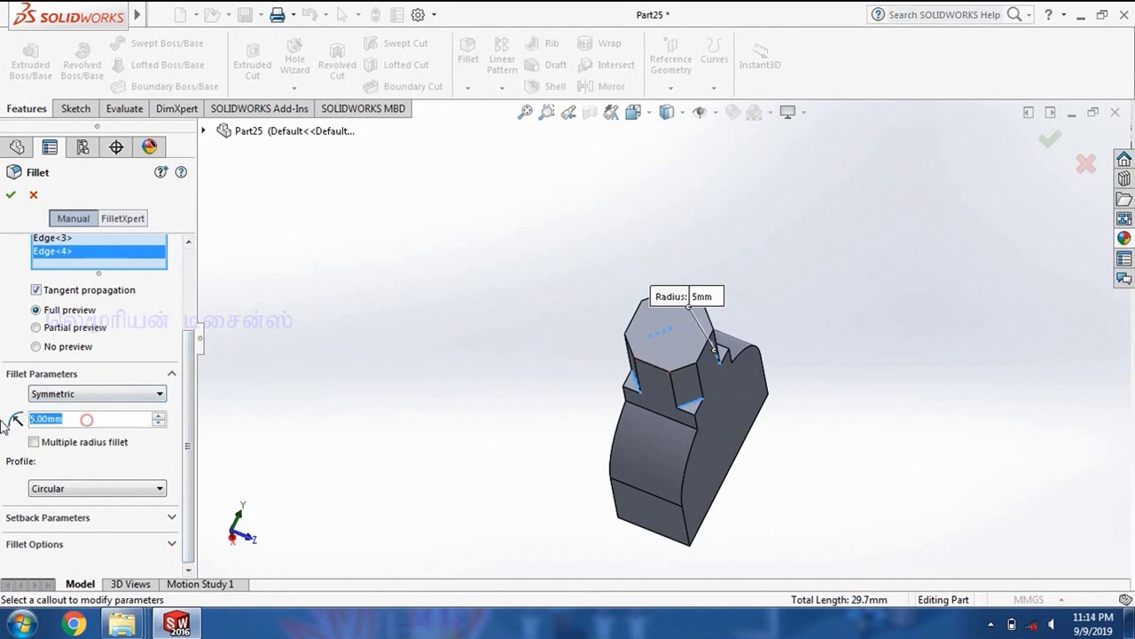
text(5)
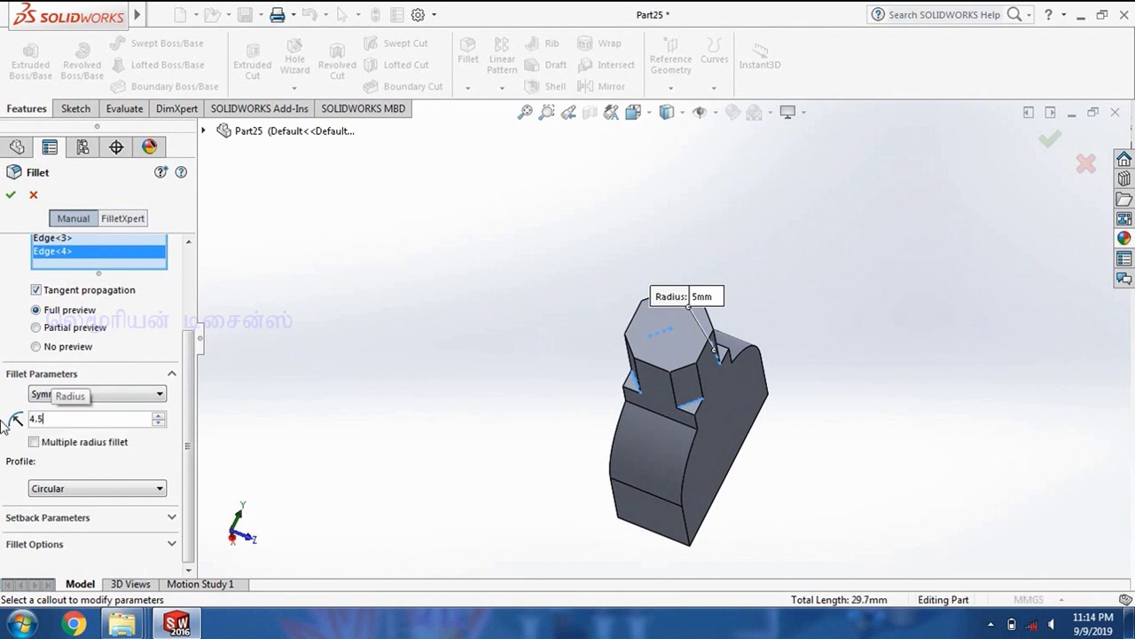
click(11, 196)
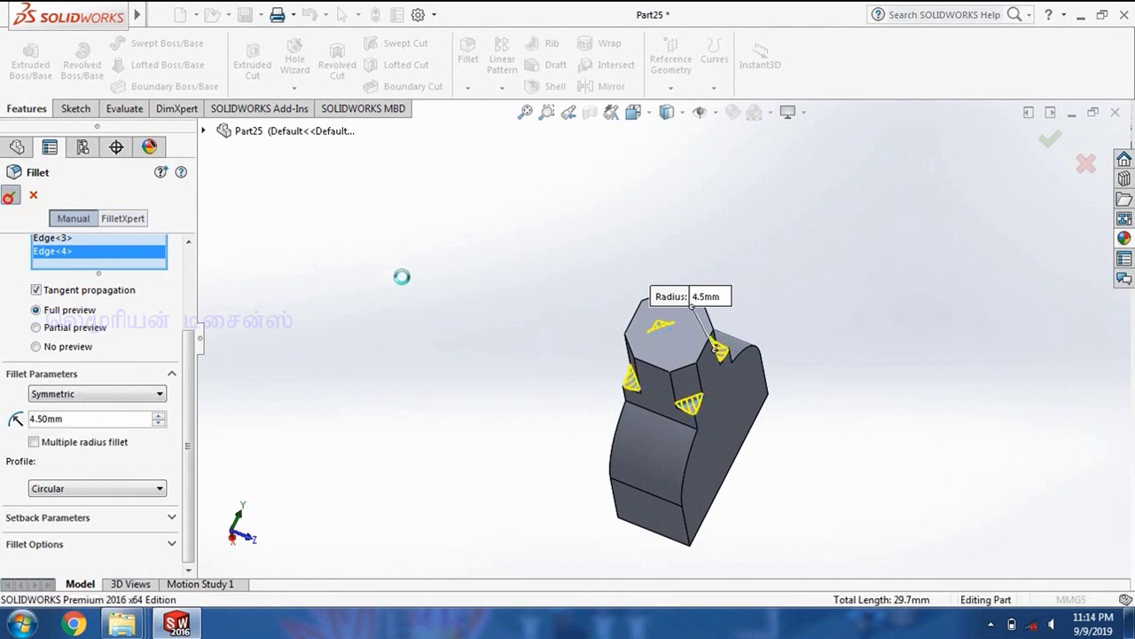
middle_drag(798, 317, 762, 352)
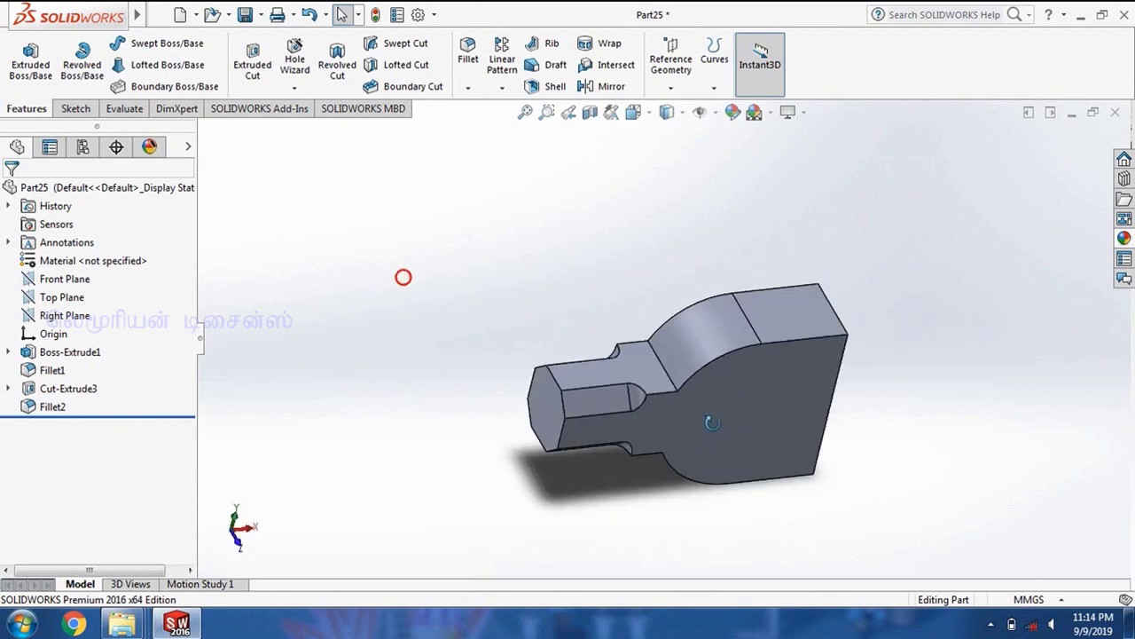
Step: Sketch a circle on the block's top face centred on its end edge
click(767, 324)
key(ctrl+8)
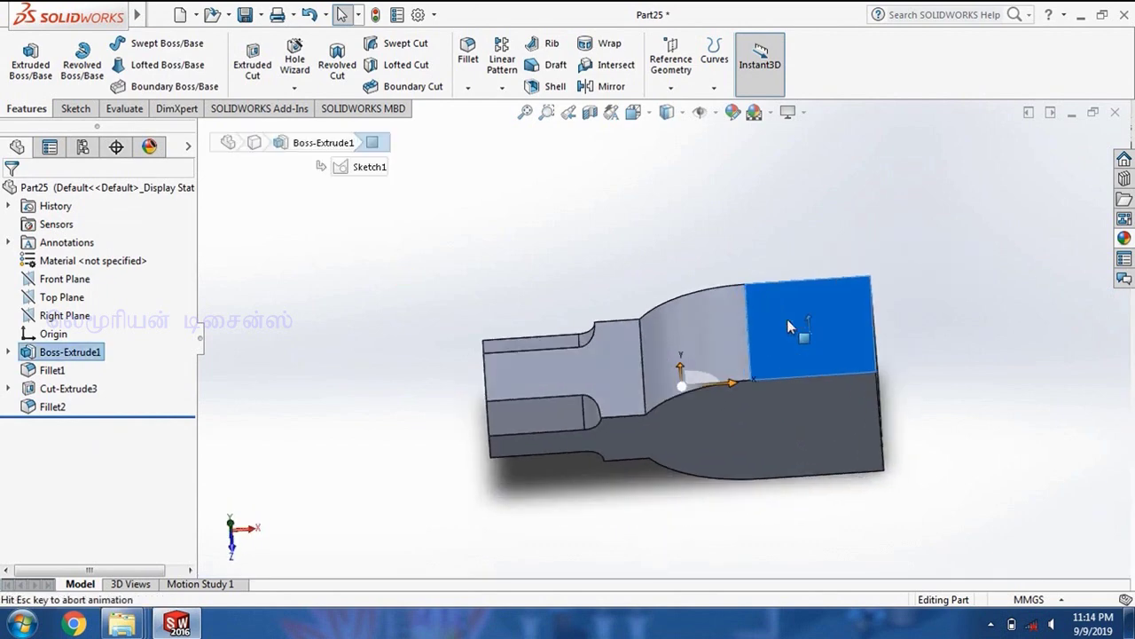
click(75, 109)
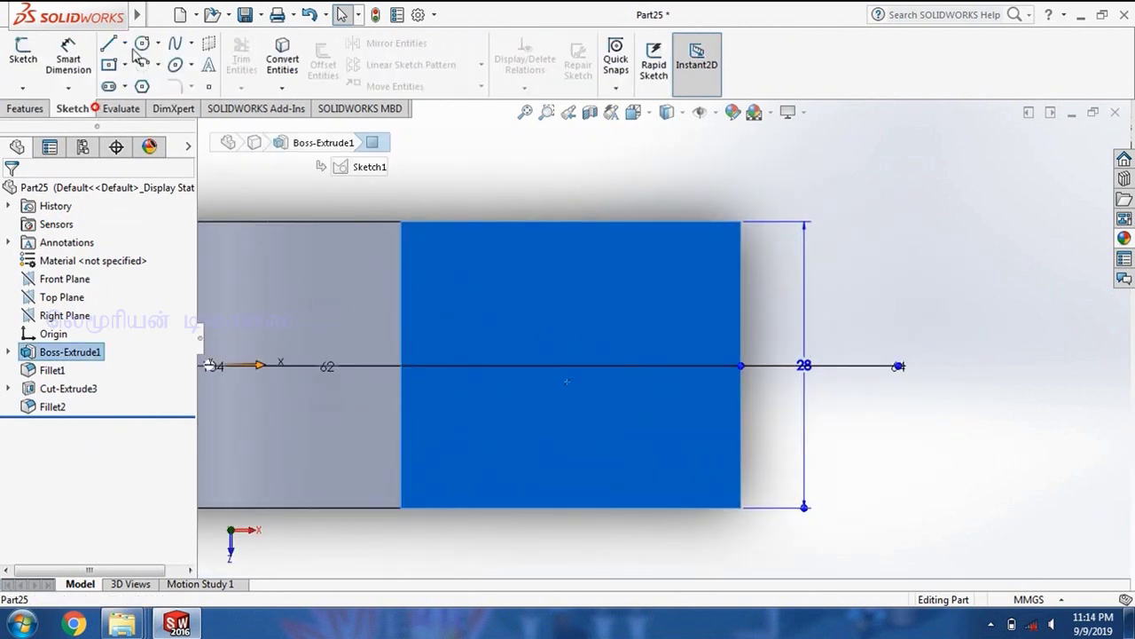
click(141, 43)
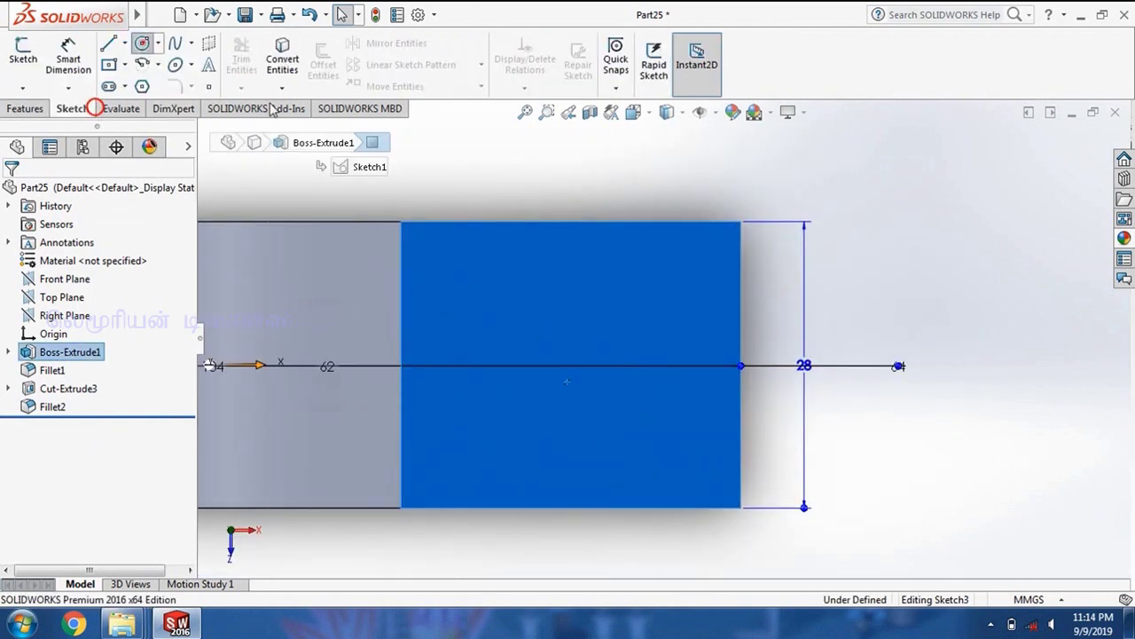
click(741, 364)
click(859, 232)
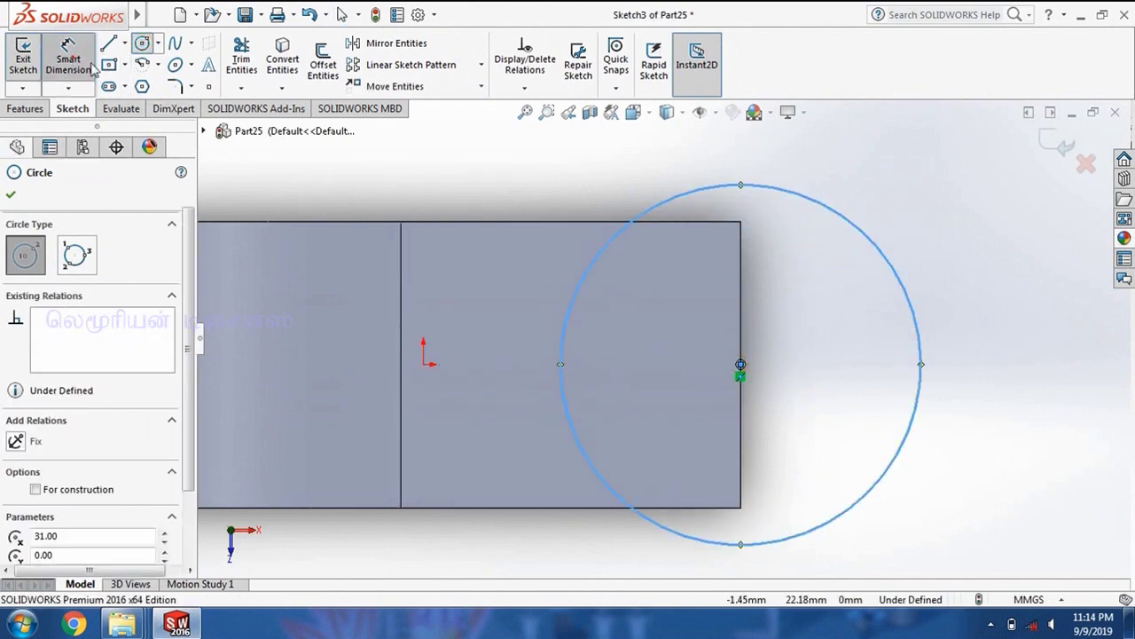
Step: Dimension the circle to a 48 mm diameter
click(92, 70)
click(818, 204)
click(830, 204)
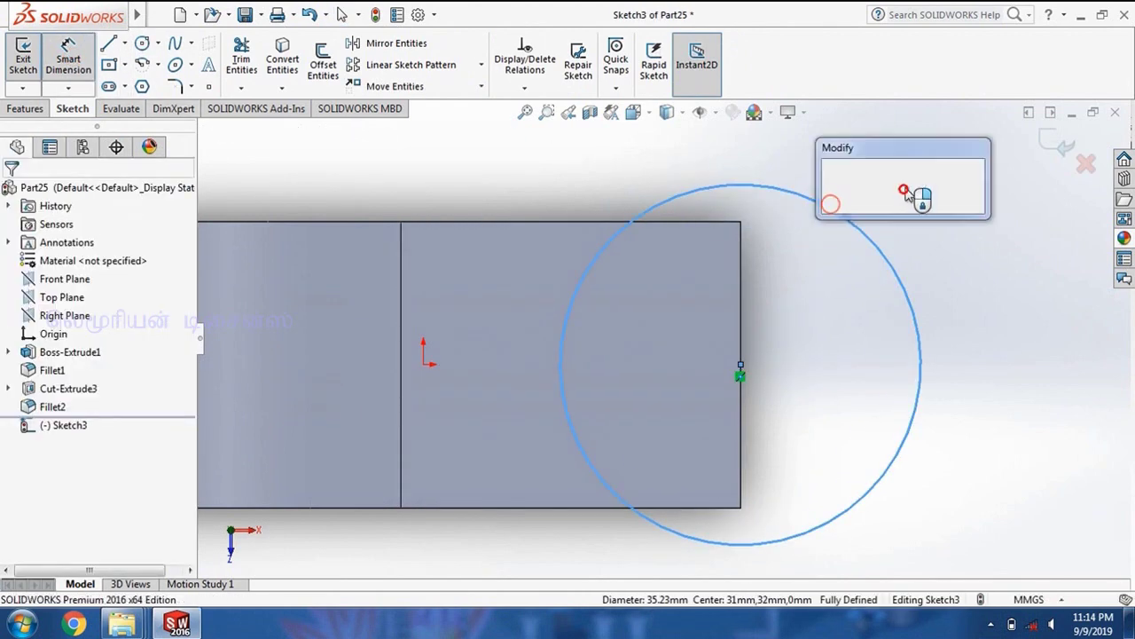
text(4)
text(48)
key(Return)
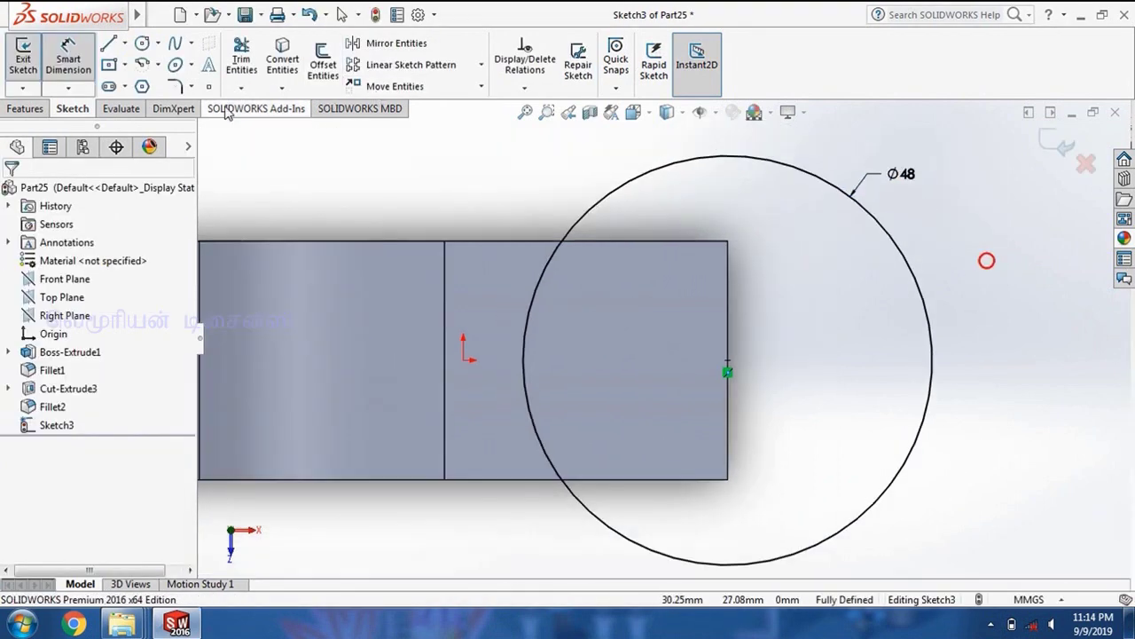
click(27, 108)
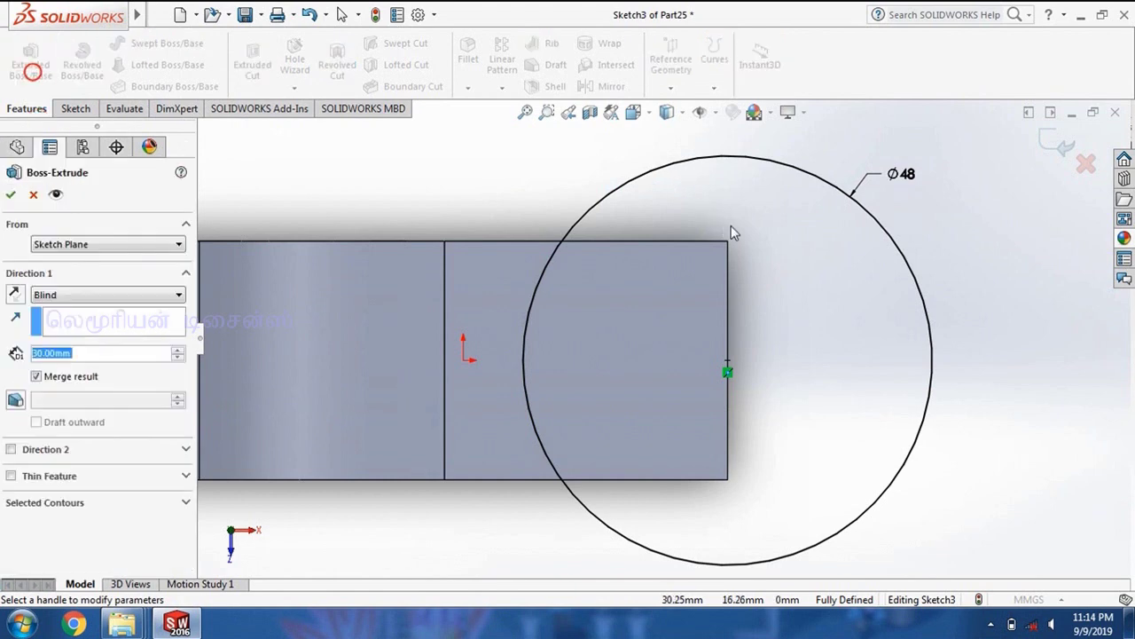
Step: Extrude the Ø48 circle up to the arm's end face as Boss-Extrude2
scroll(677, 331, up, 3)
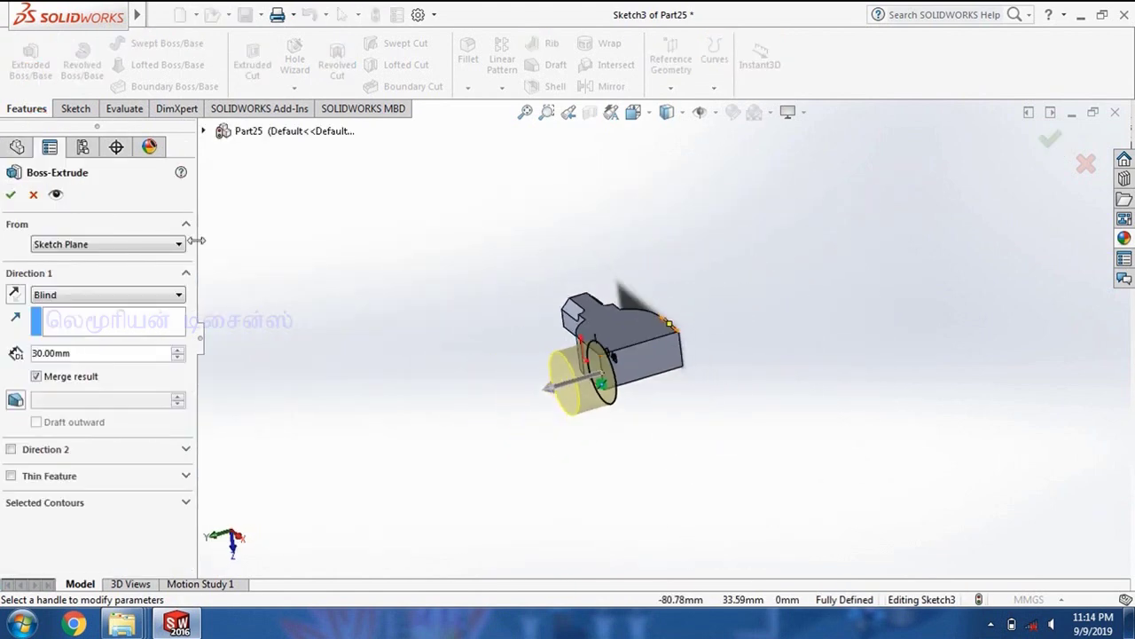
click(16, 296)
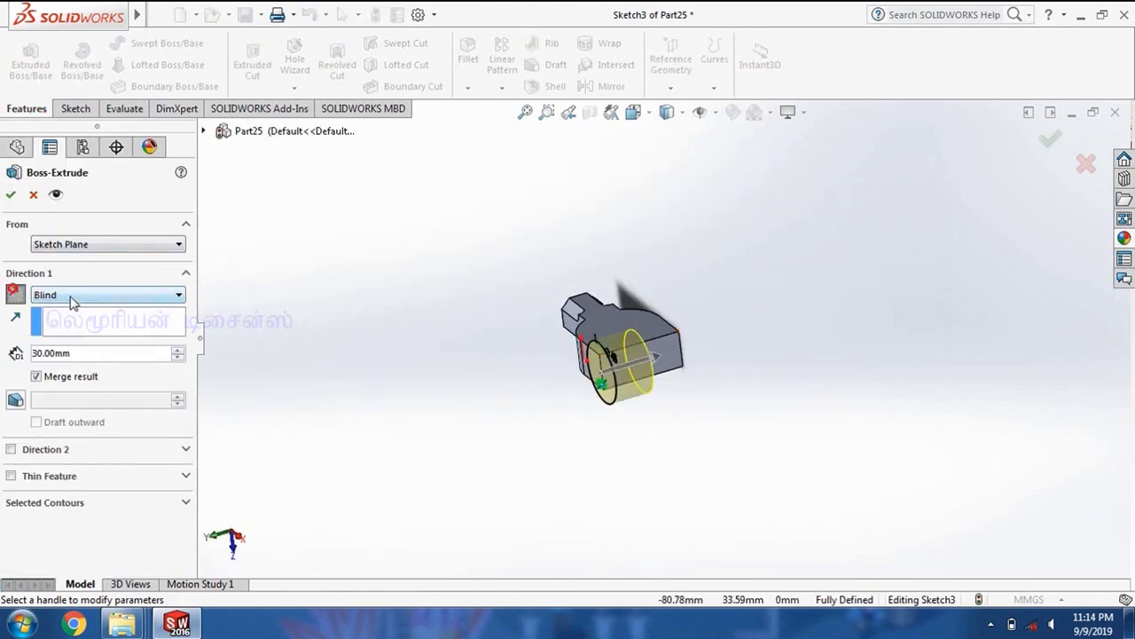
click(71, 294)
click(91, 338)
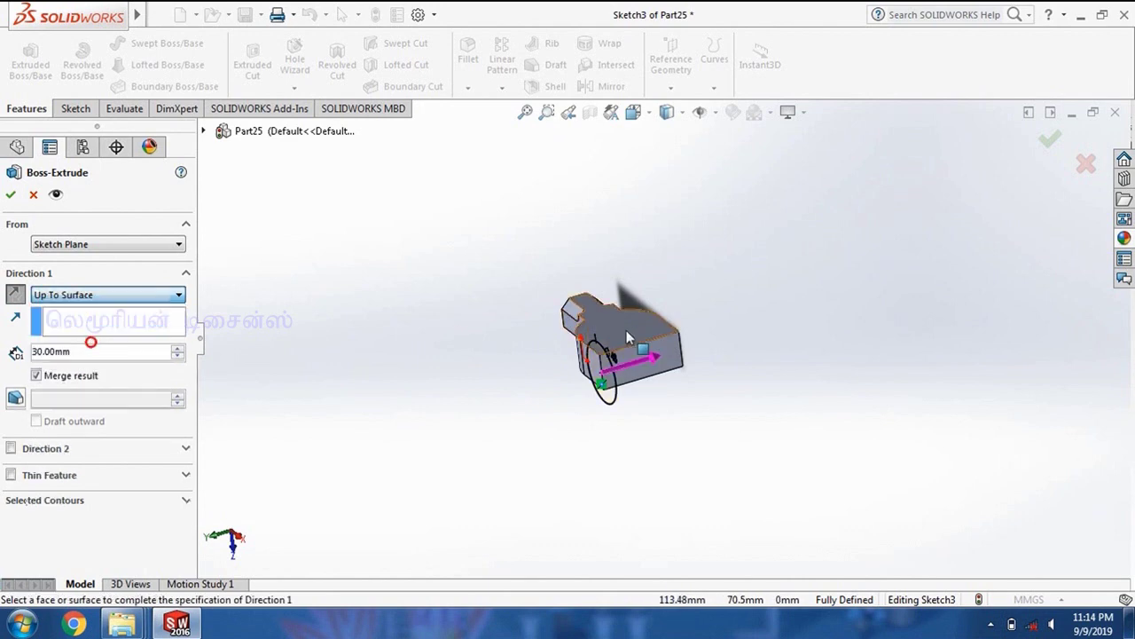
click(661, 360)
scroll(656, 359, down, 3)
scroll(644, 355, down, 2)
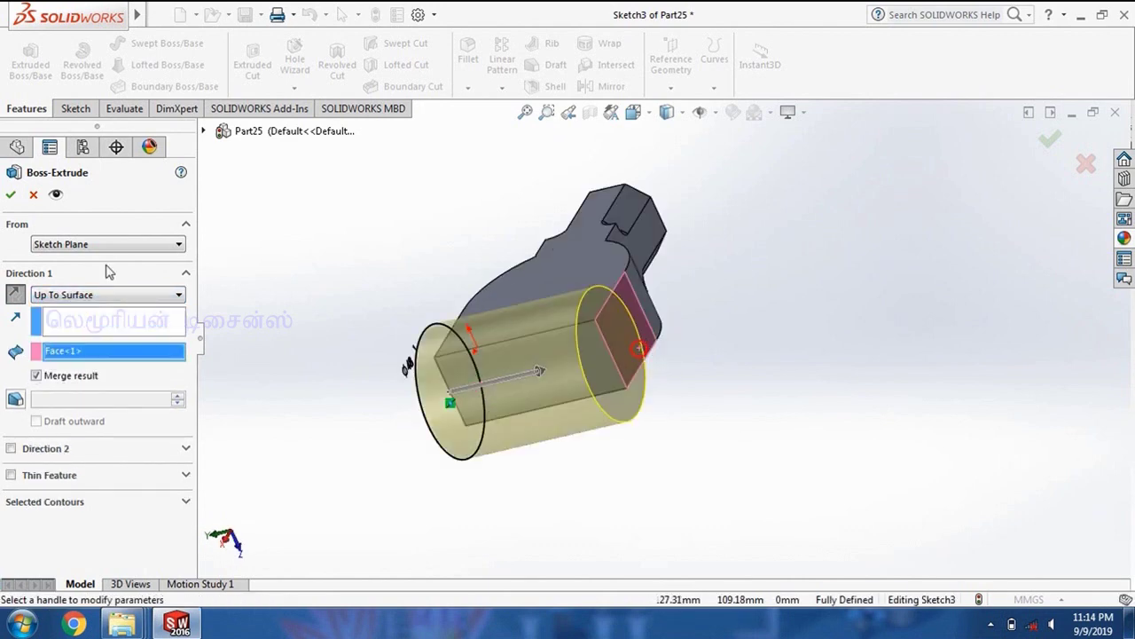
click(11, 195)
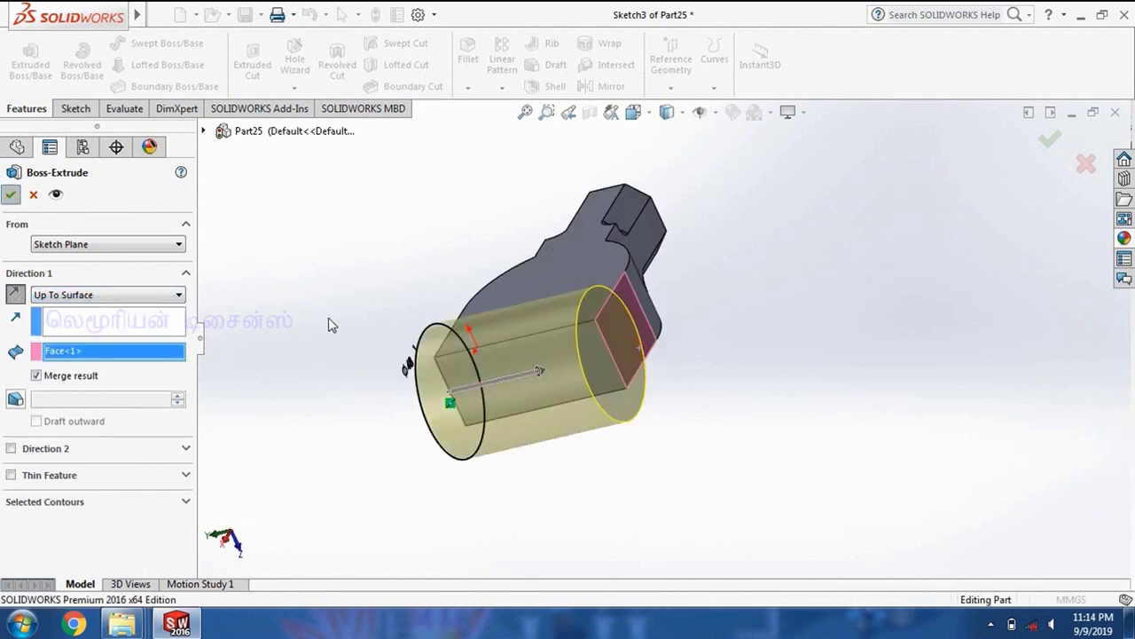
middle_drag(299, 283, 598, 314)
Step: Start a sketch on the round end's face and draw a circle at its centre
click(654, 315)
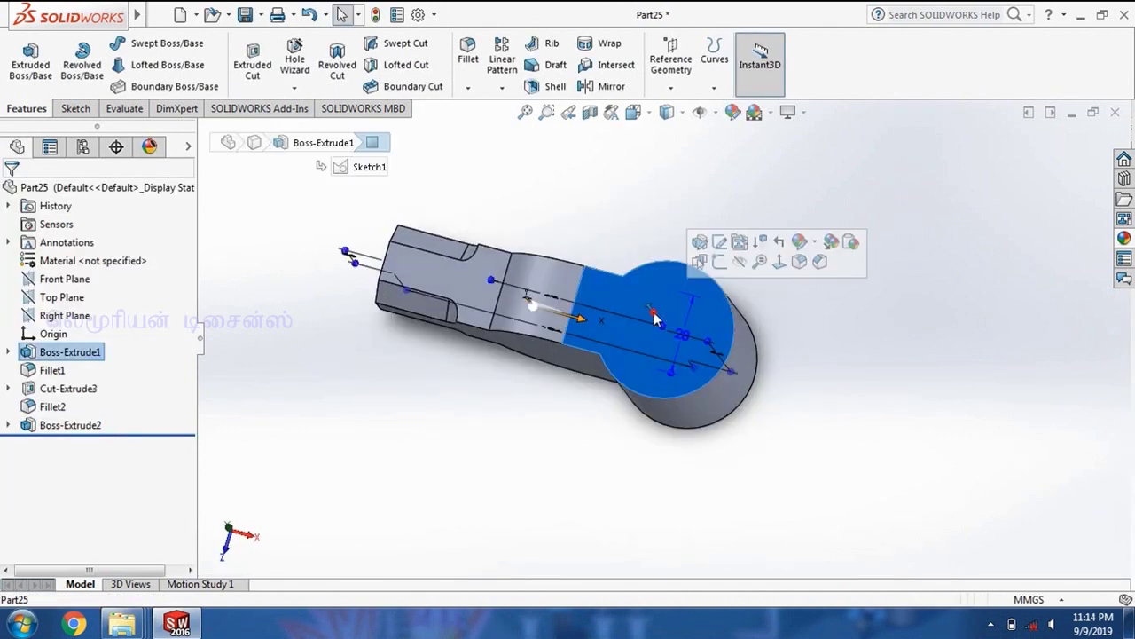
key(ctrl+8)
click(55, 108)
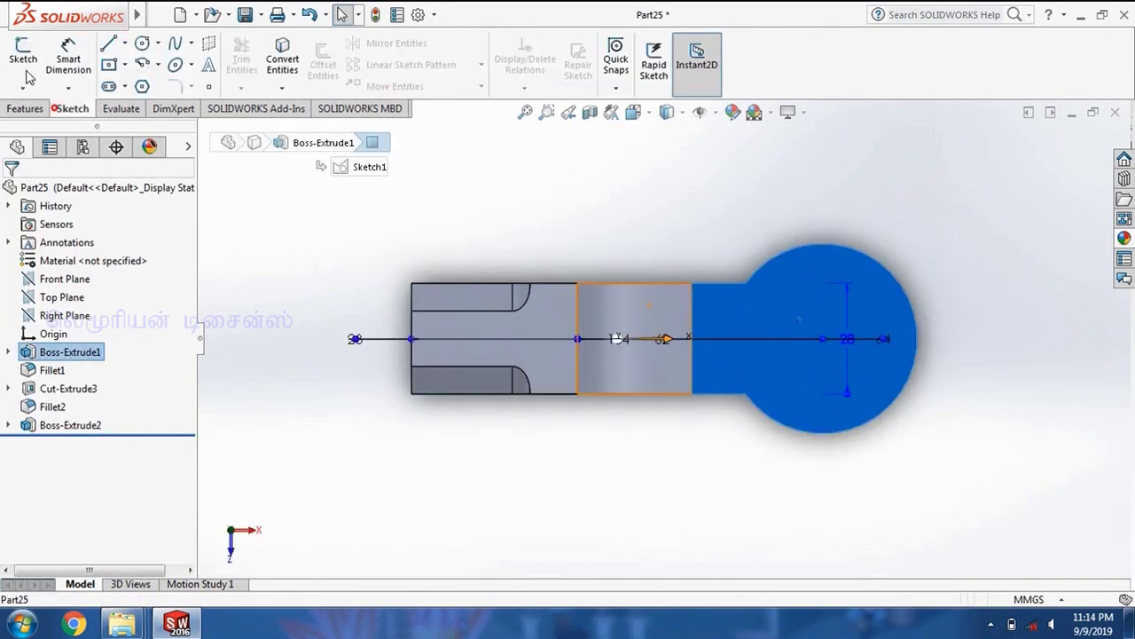
click(23, 55)
click(142, 44)
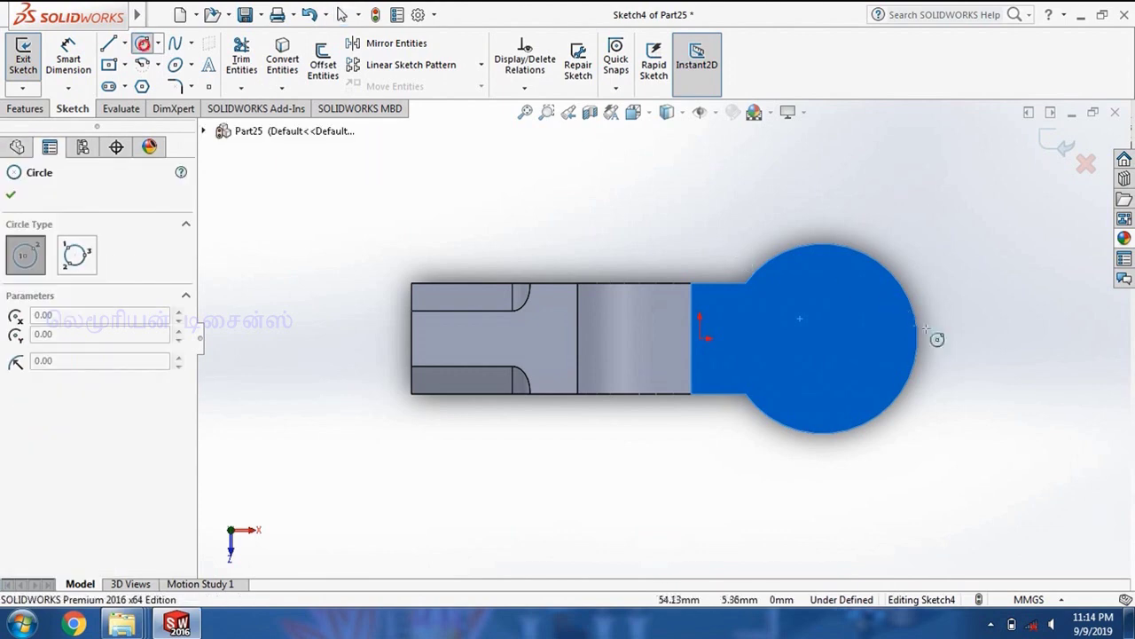
scroll(940, 337, down, 2)
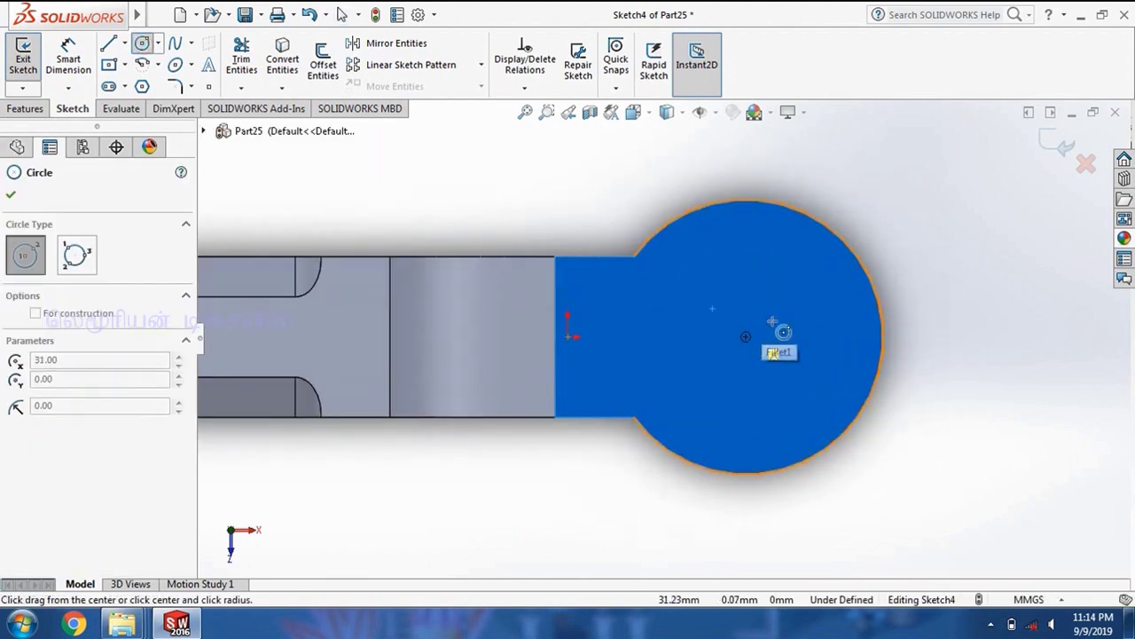
click(748, 337)
click(823, 286)
Step: Dimension the circle's diameter to 24 mm
click(69, 55)
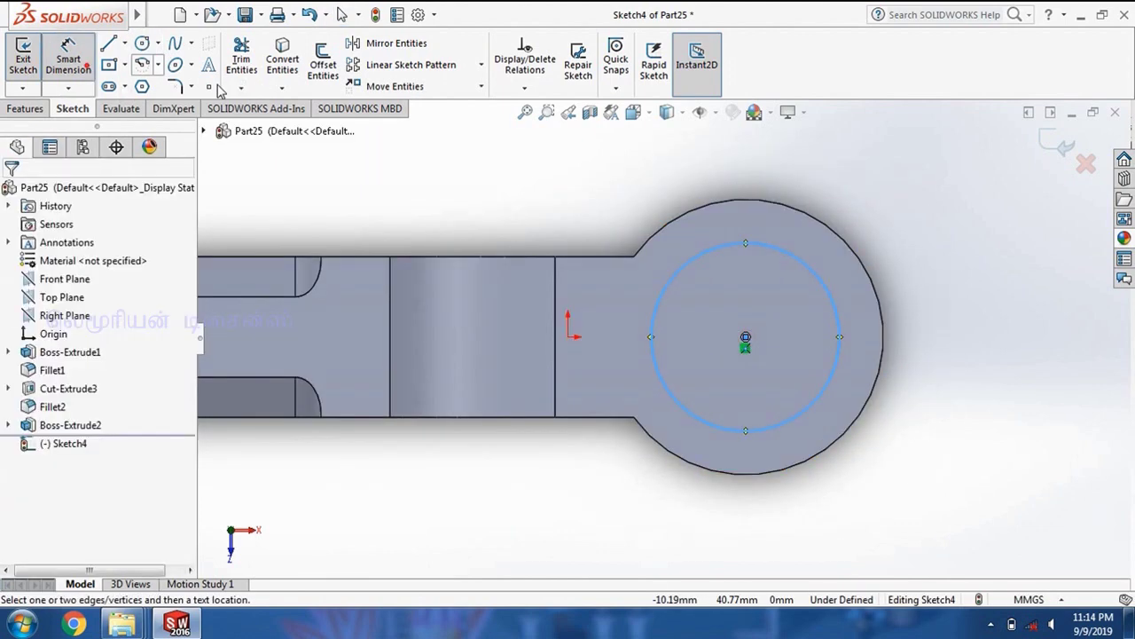
click(814, 276)
click(910, 271)
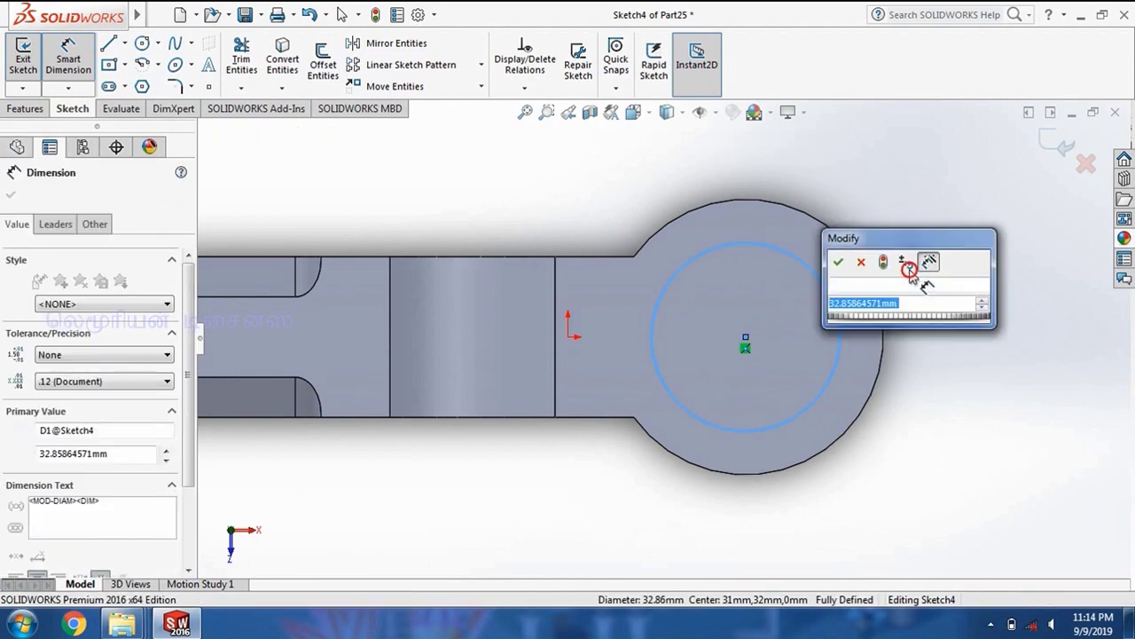
text(24)
key(Return)
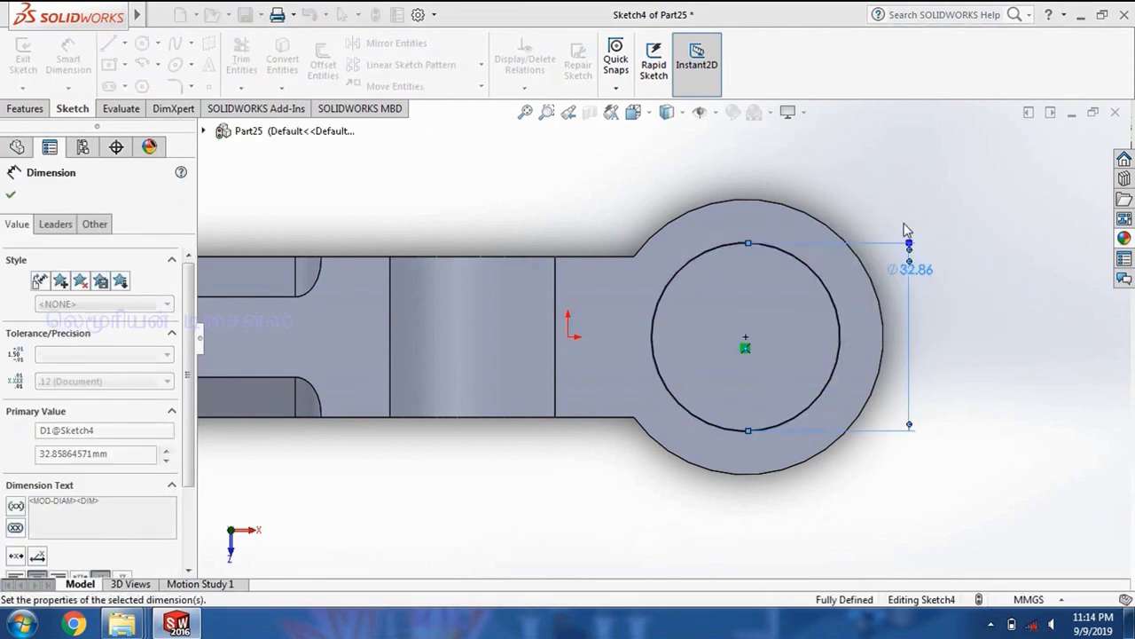
Step: Cut the 24 mm circle Through All to make the hole in the round end
click(25, 108)
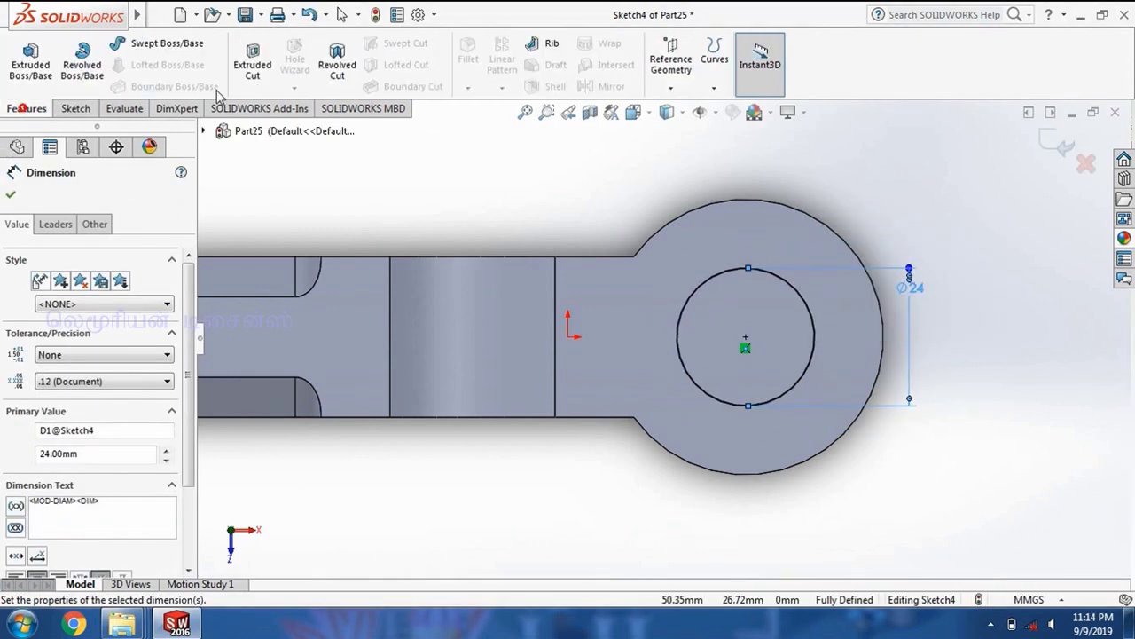
click(244, 71)
click(150, 247)
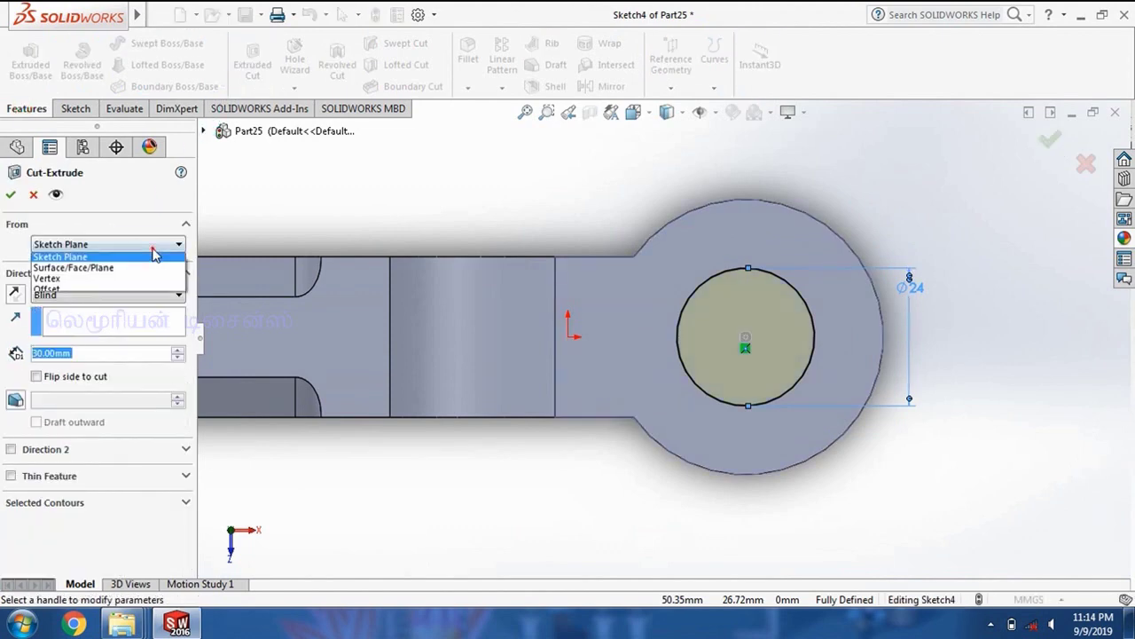
click(153, 246)
click(91, 324)
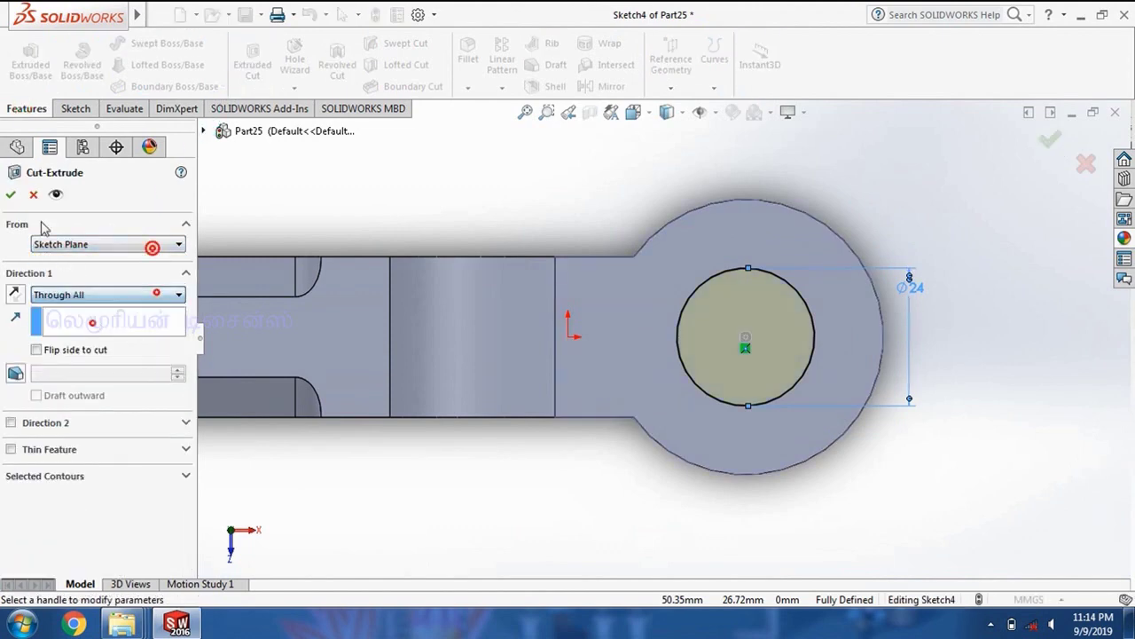
click(16, 195)
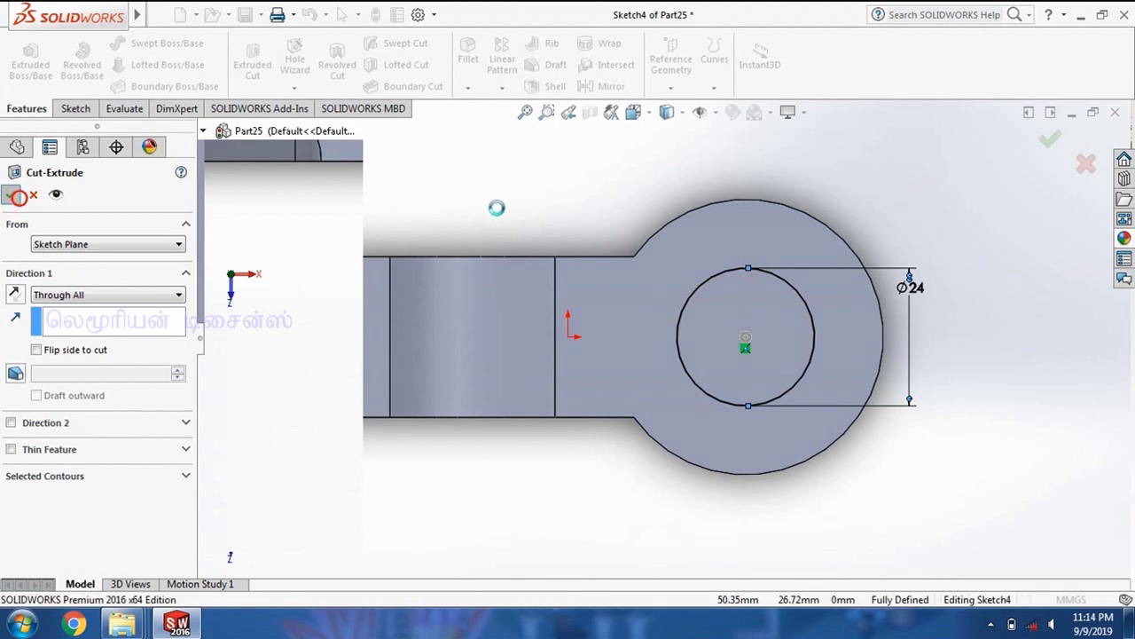
click(493, 211)
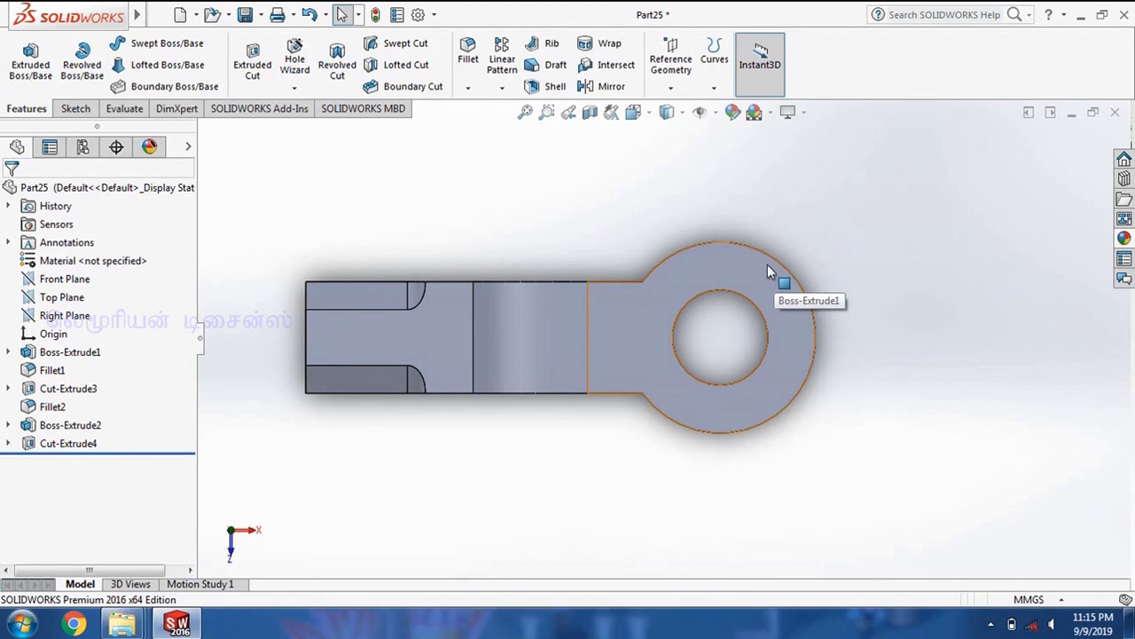
Step: Start a new sketch on the Front Plane, viewed normal to it
key(ctrl+7)
middle_drag(623, 391, 365, 257)
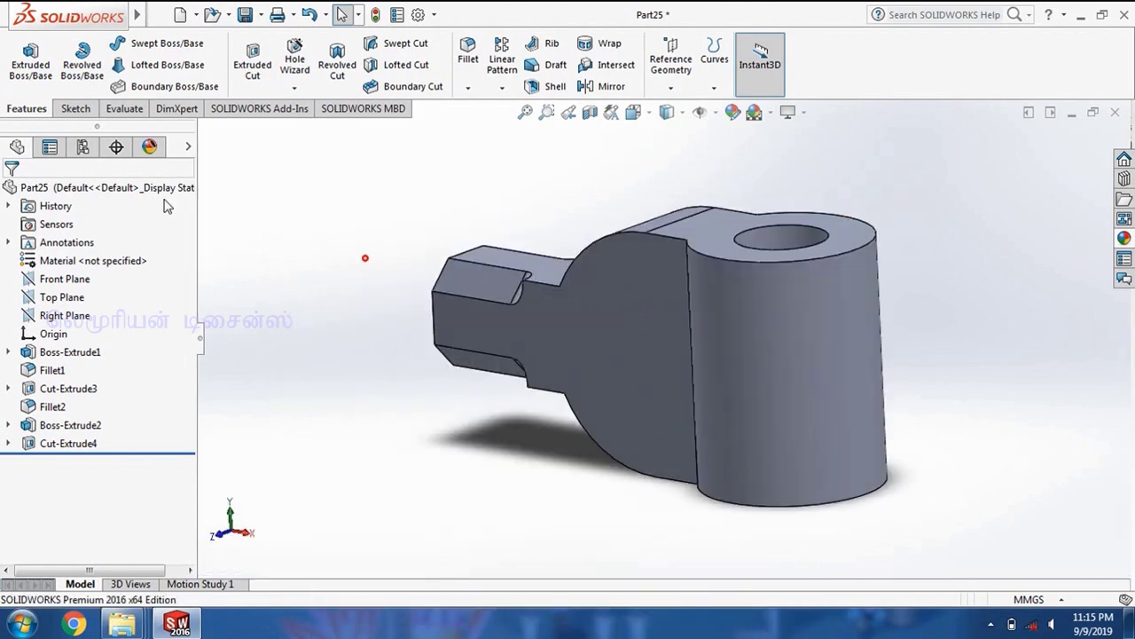
click(69, 279)
key(ctrl+8)
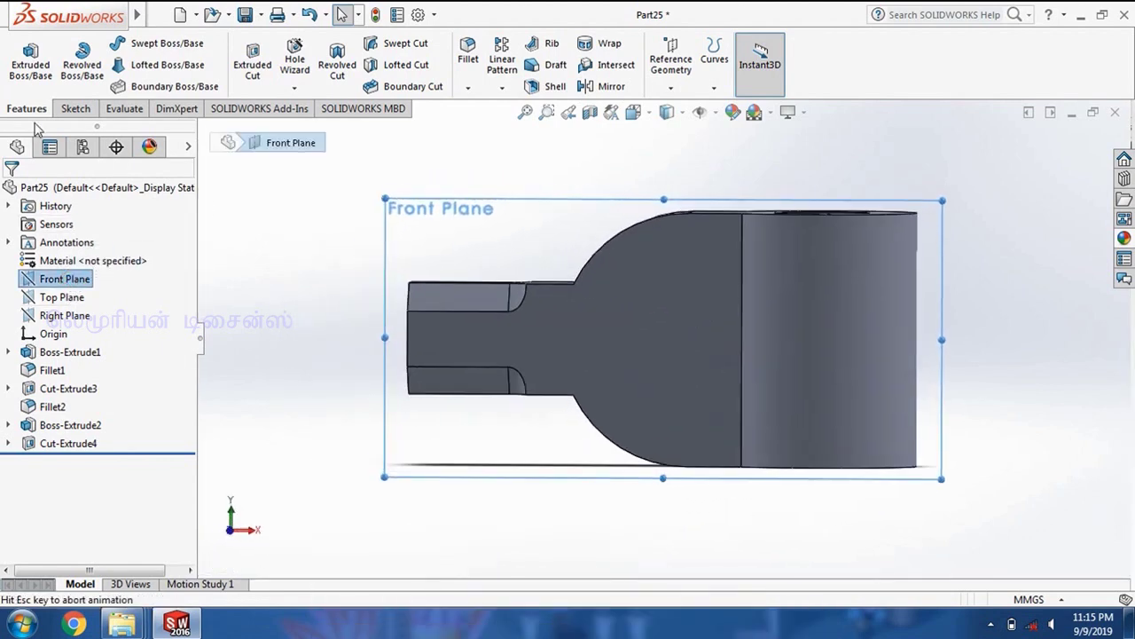
click(71, 108)
click(23, 53)
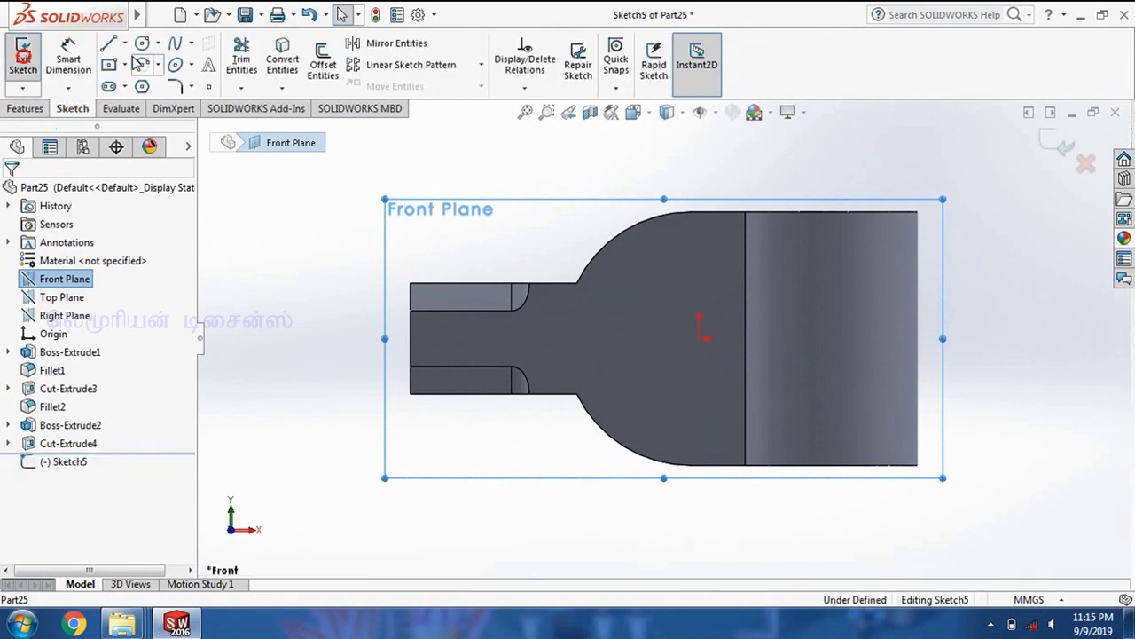
Step: Draw a centre rectangle over the round end
scroll(1006, 375, down, 3)
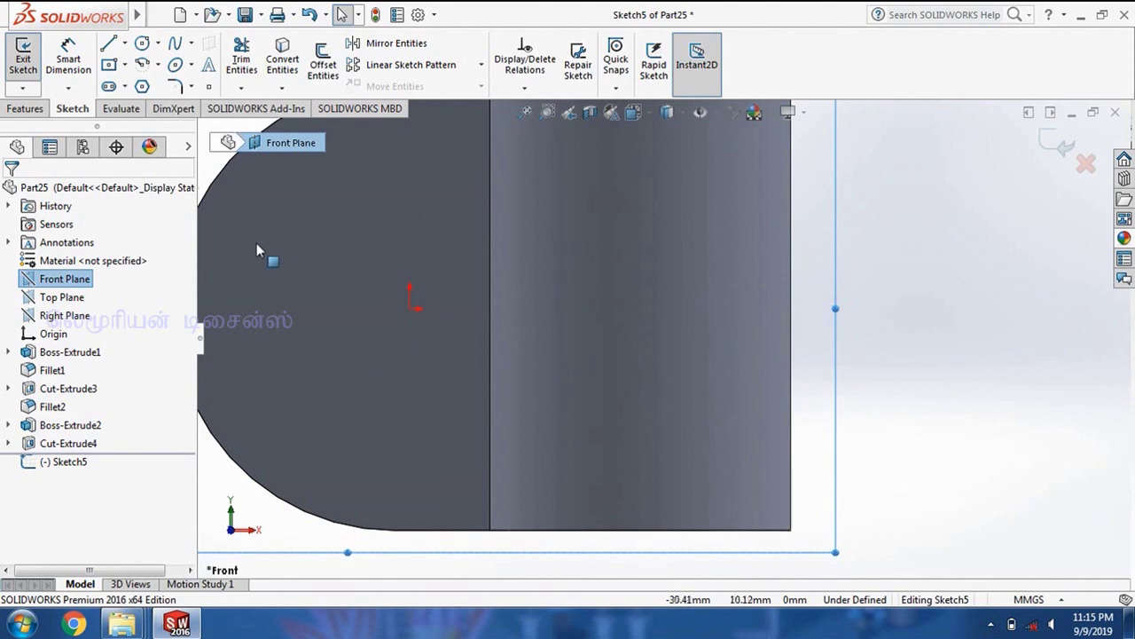
key(f)
scroll(615, 319, down, 1)
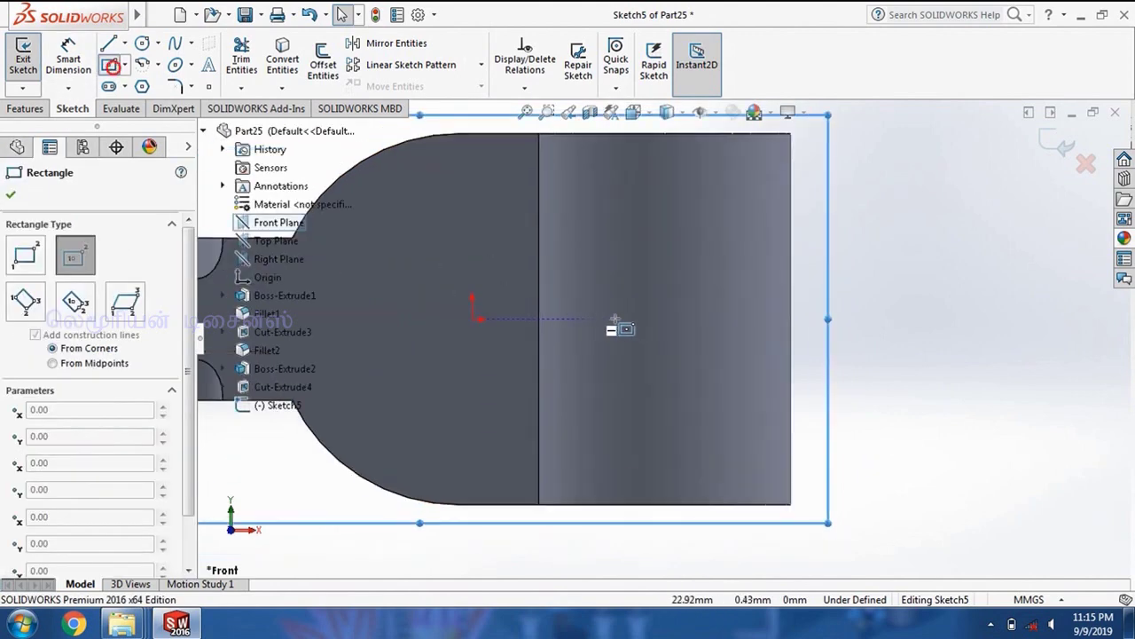
click(618, 319)
click(739, 251)
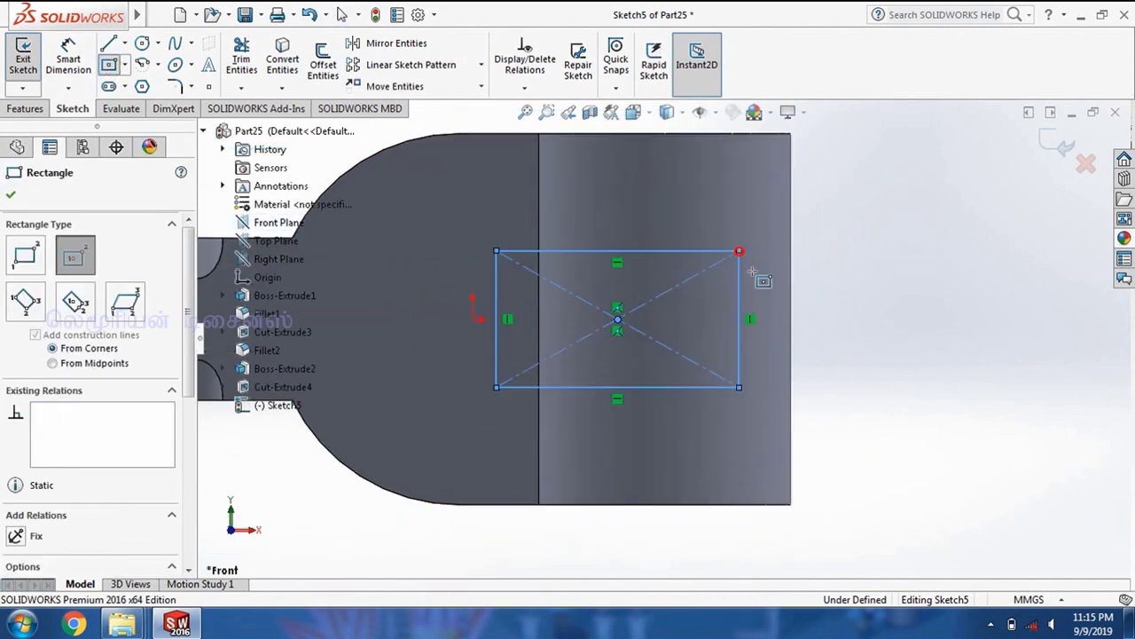
key(Escape)
Step: Align the rectangle's centre horizontally with the origin and make its right edge collinear with the outline
ctrl+click(619, 319)
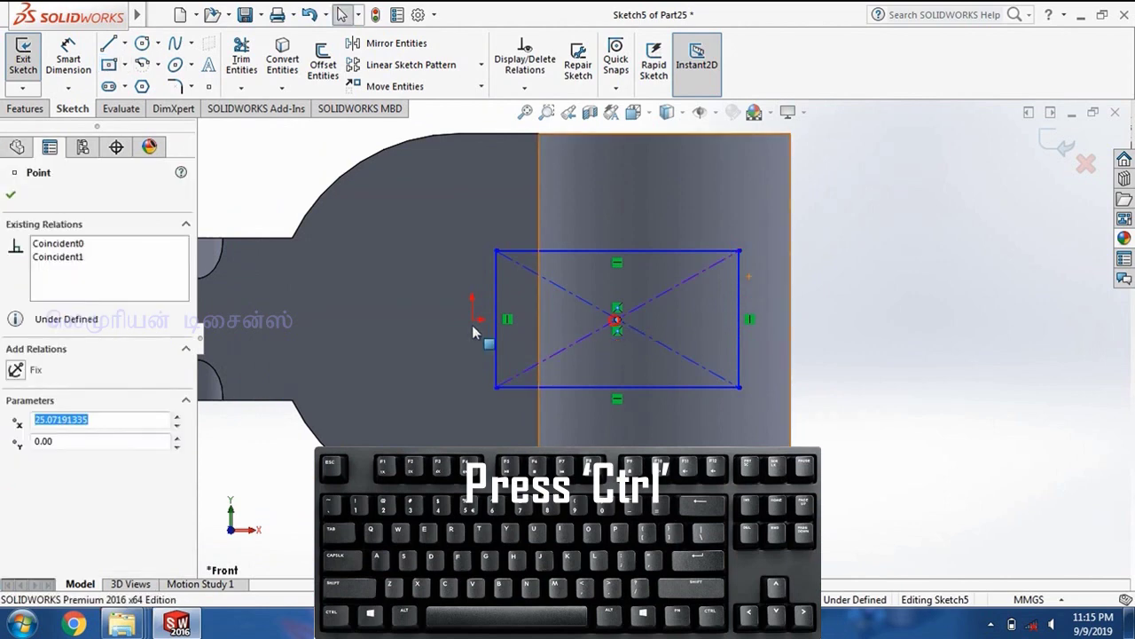
ctrl+click(472, 319)
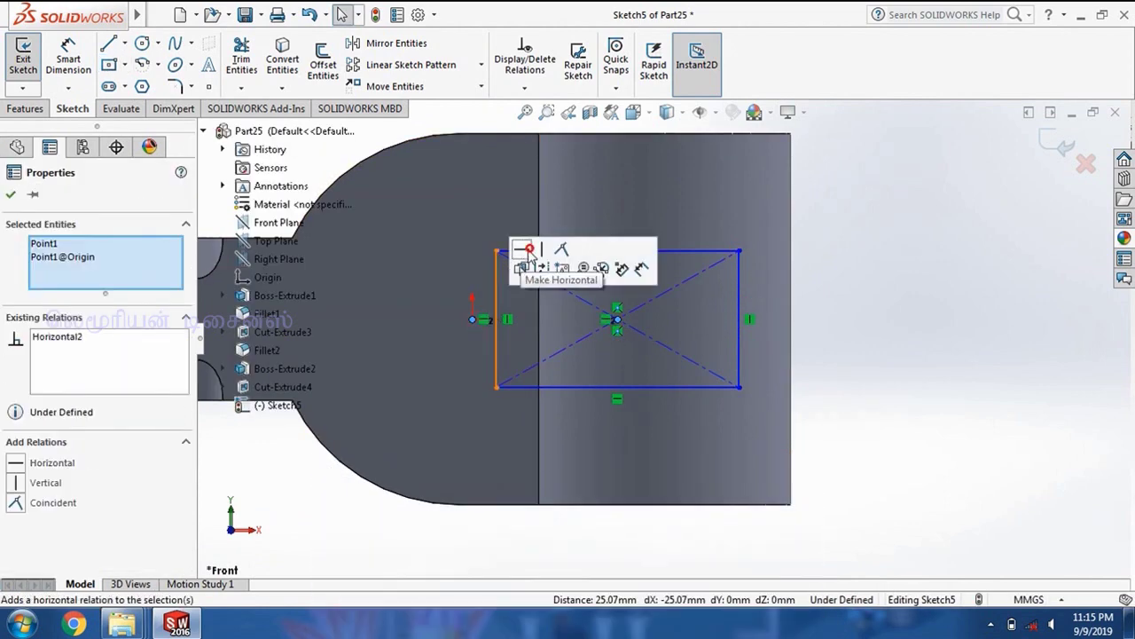
click(529, 251)
click(856, 288)
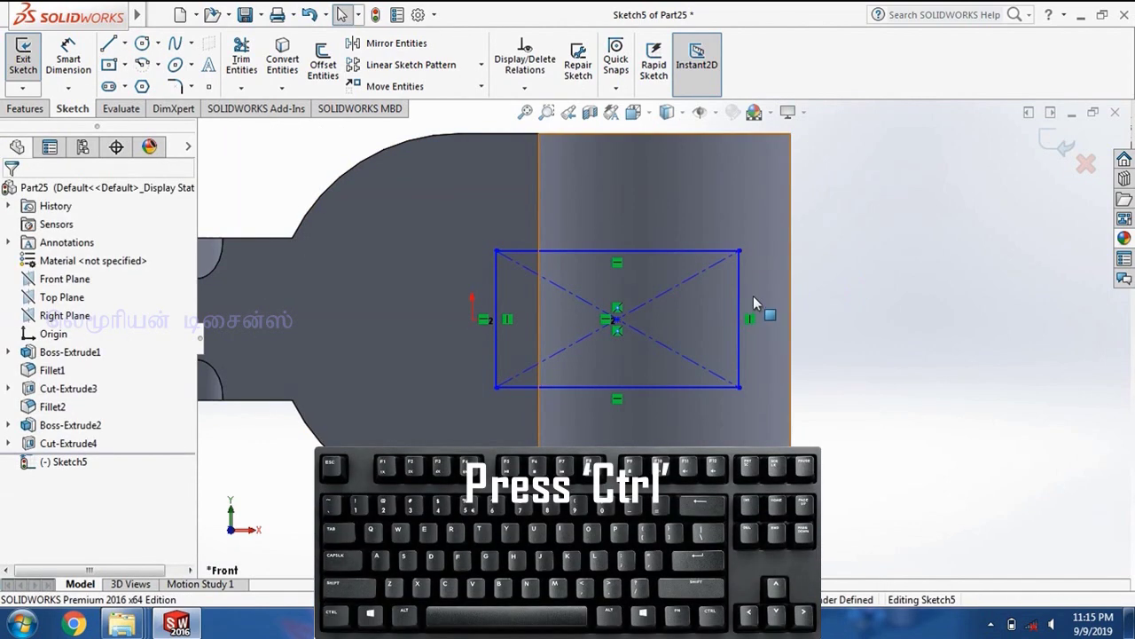
click(740, 293)
ctrl+click(791, 282)
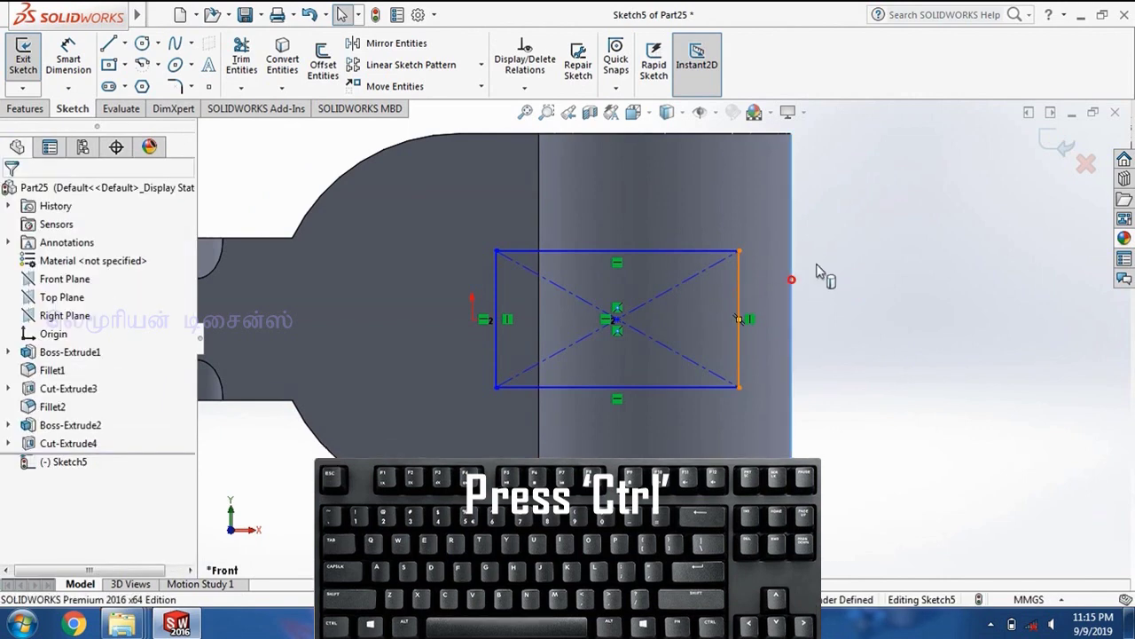
click(838, 214)
click(842, 301)
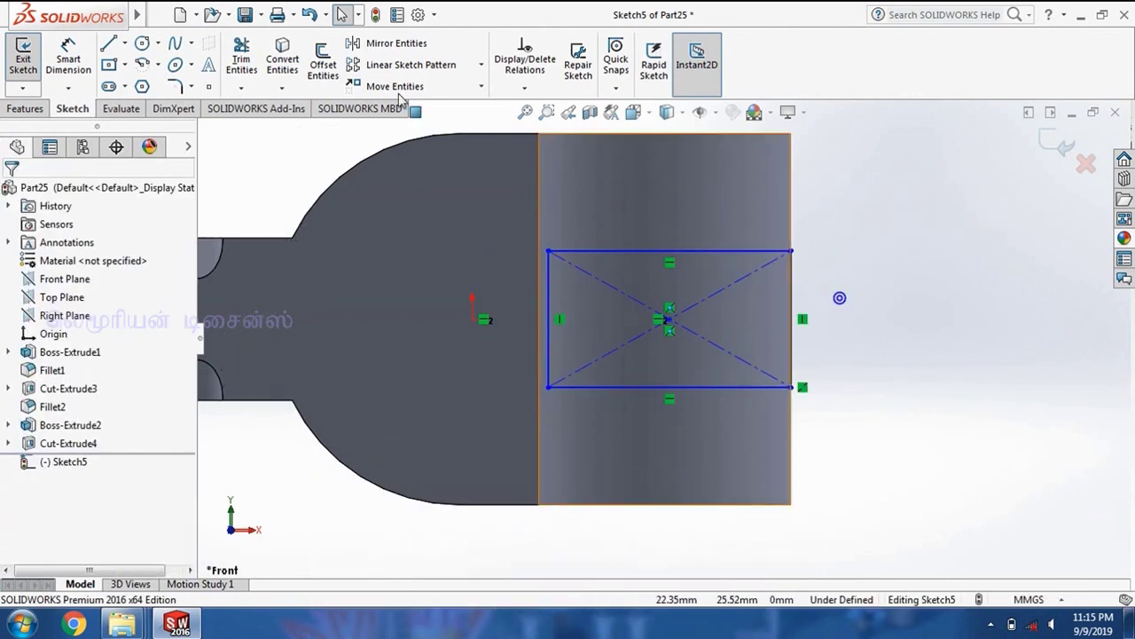
Step: Dimension the rectangle's width to 68 mm
click(58, 53)
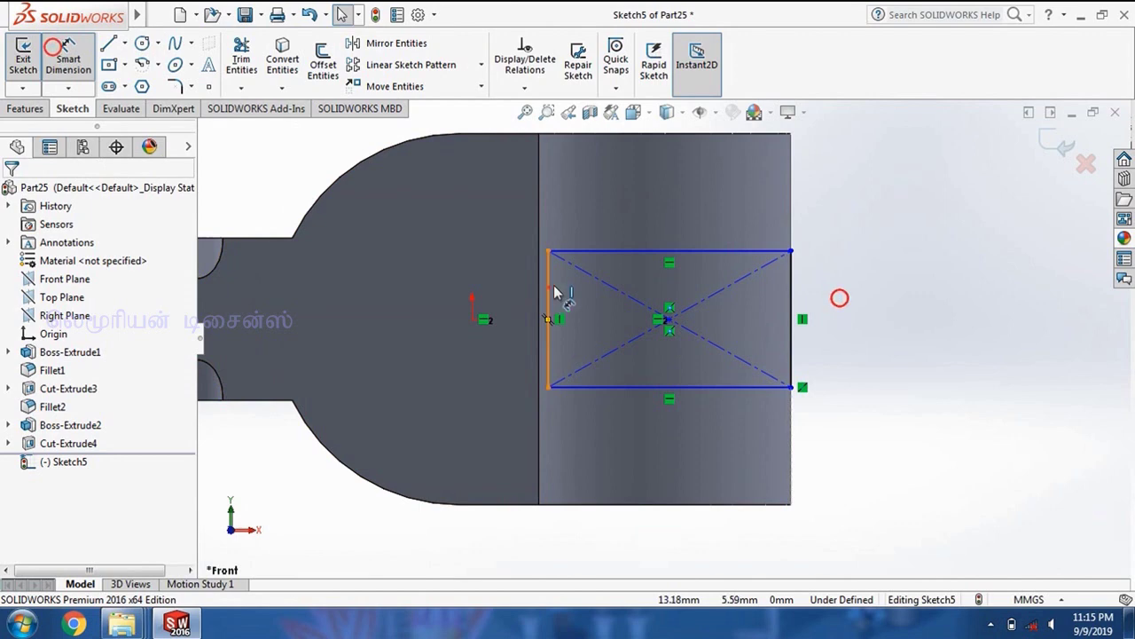
click(556, 293)
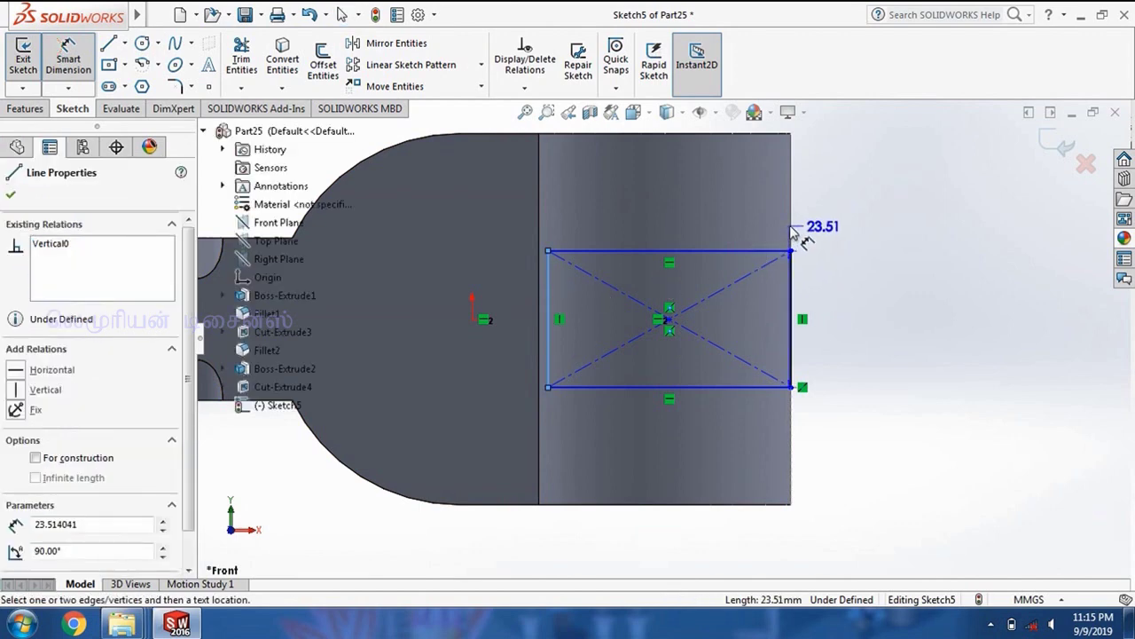
click(793, 232)
scroll(665, 337, up, 1)
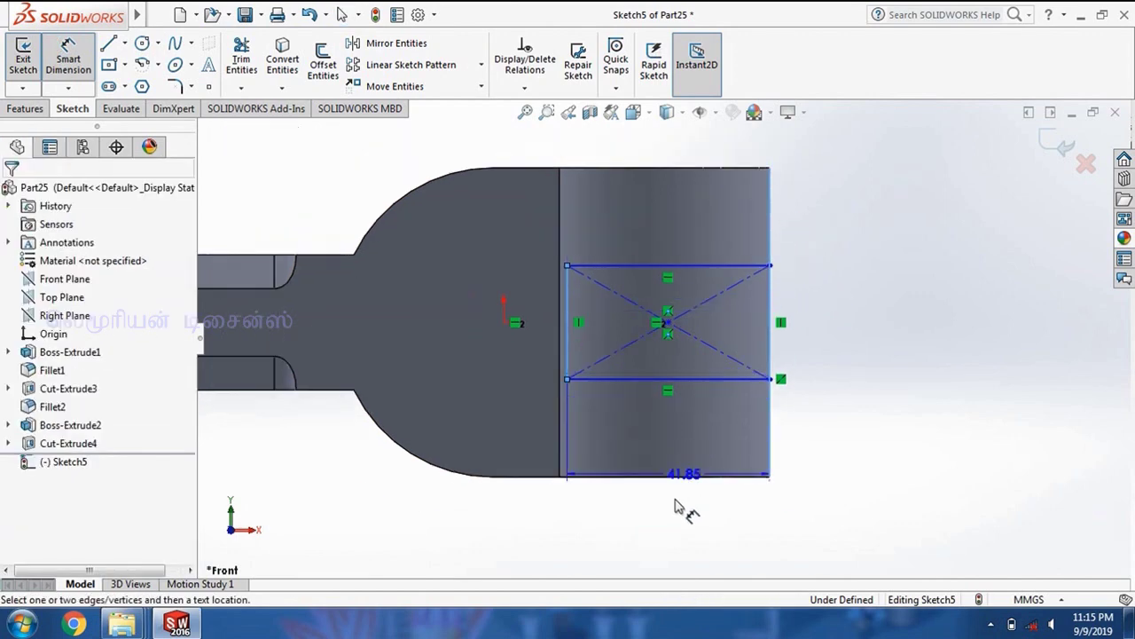
click(667, 525)
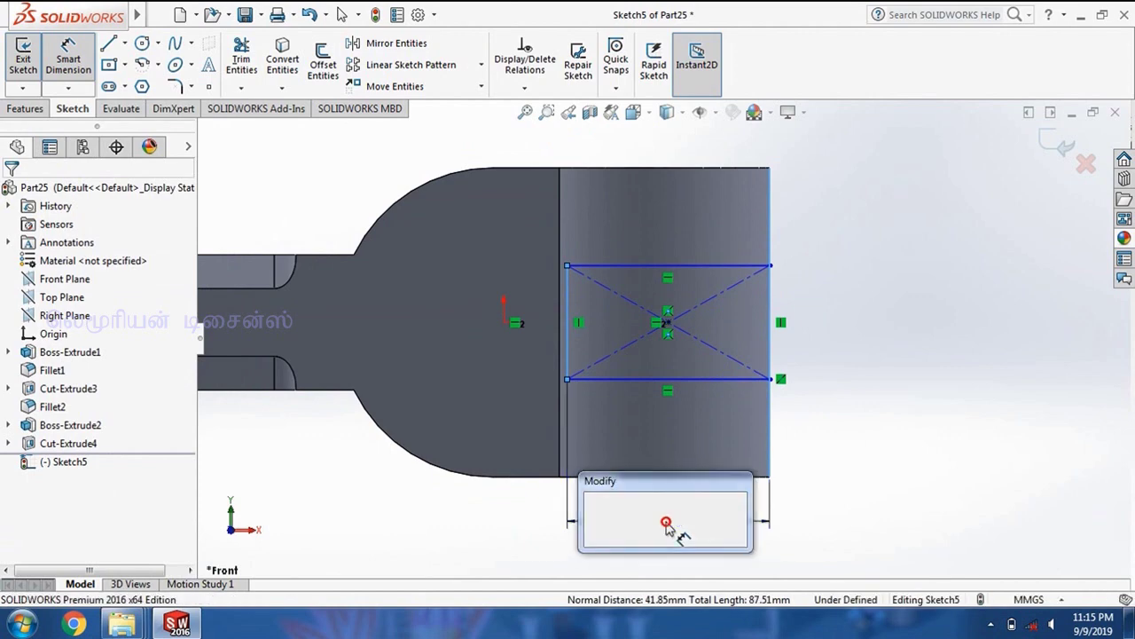
text(68)
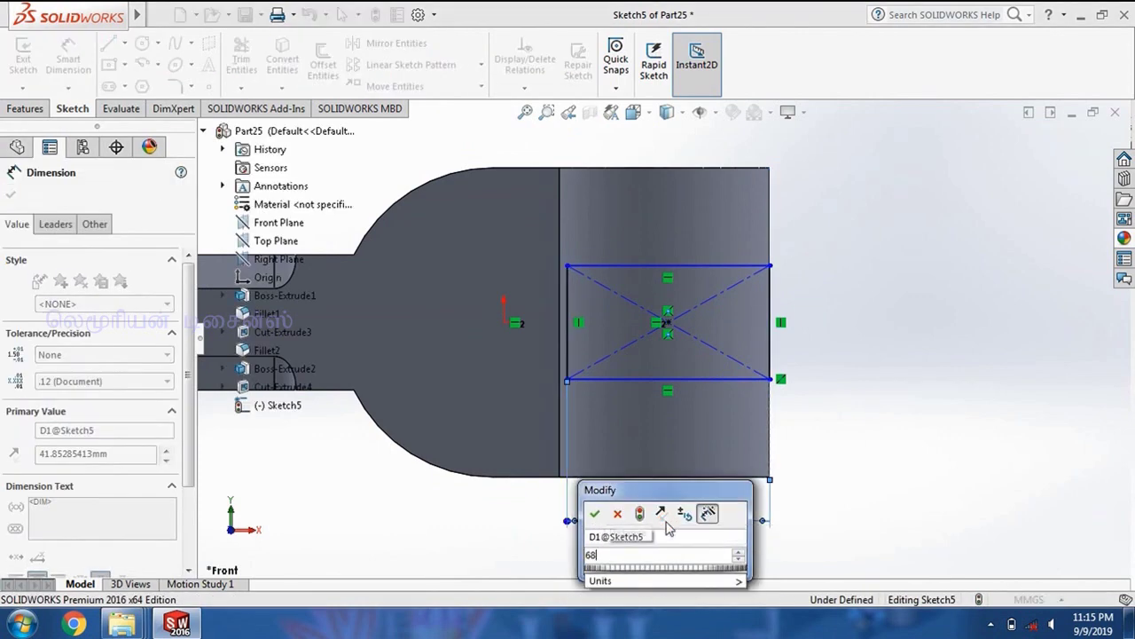
key(Return)
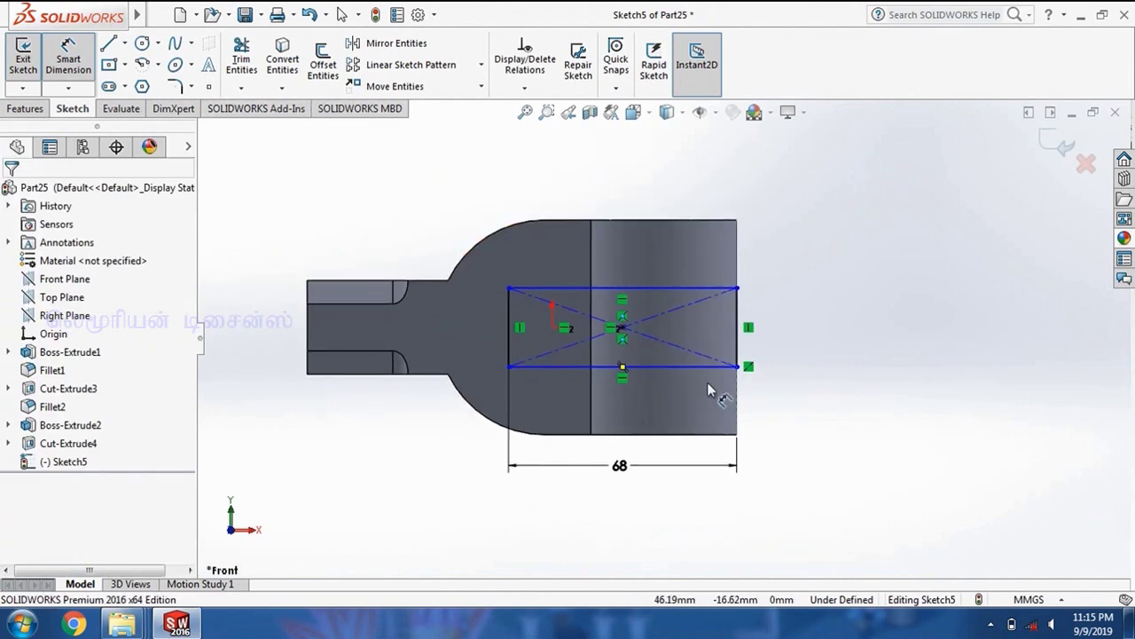
Step: Dimension the rectangle's height to 28 mm
scroll(710, 382, down, 2)
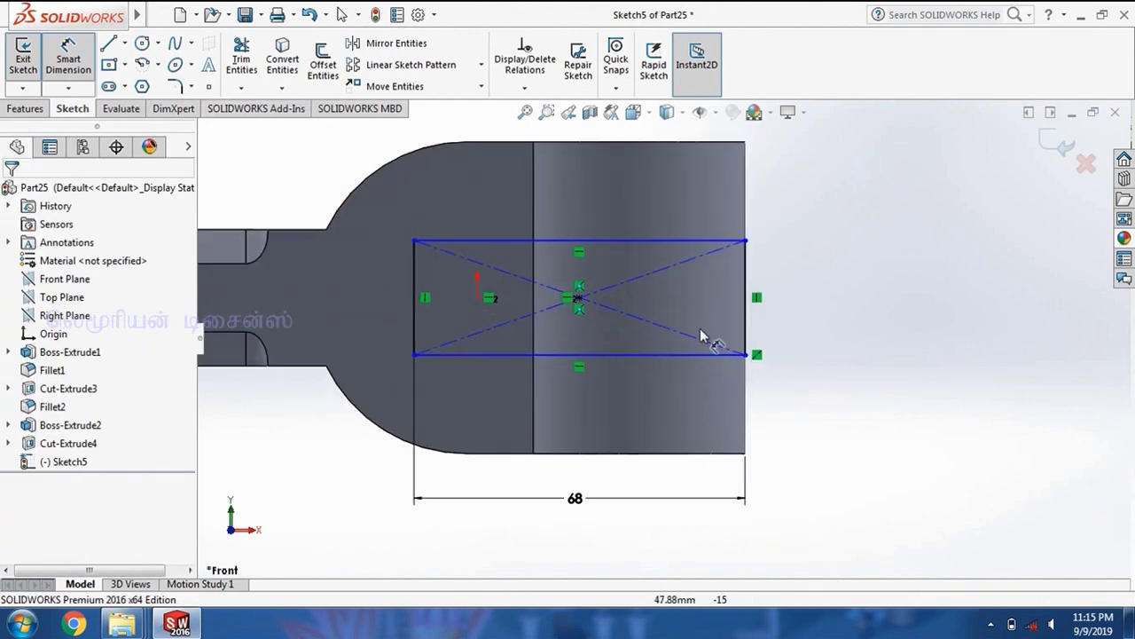
click(747, 286)
click(817, 298)
text(28)
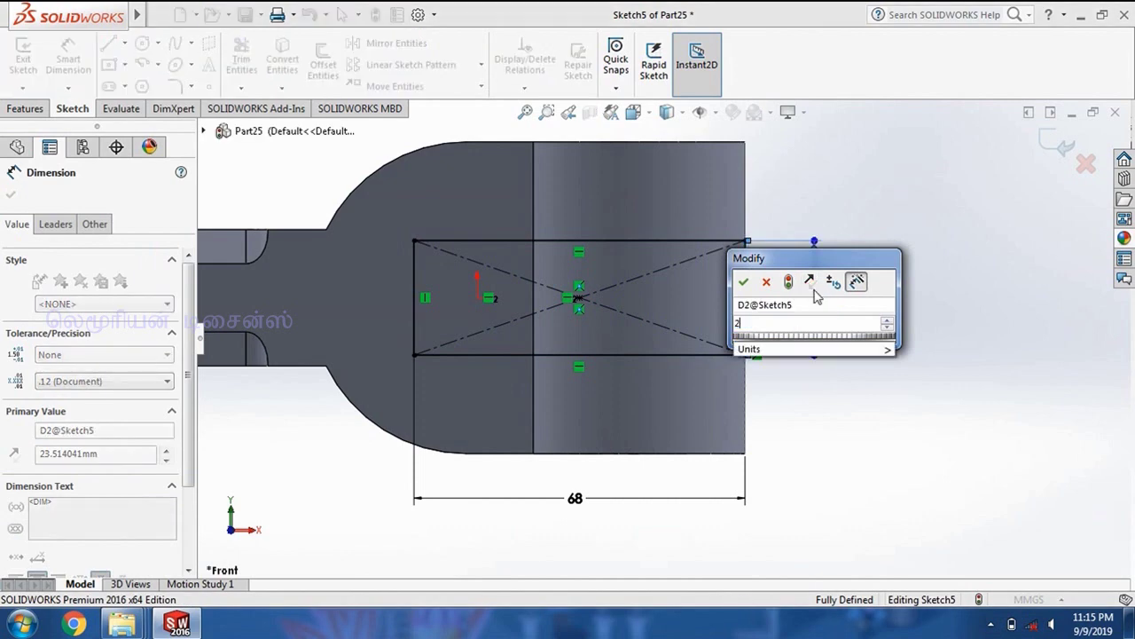
key(Return)
click(913, 406)
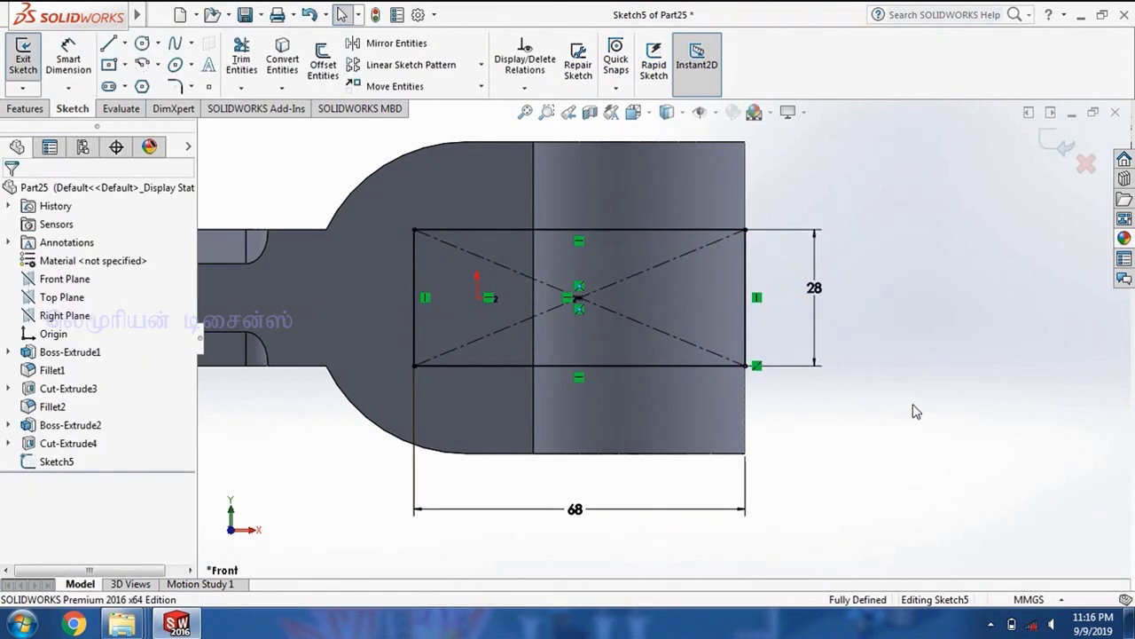
scroll(911, 405, up, 2)
Step: Cut the 68 × 28 mm rectangle Through All - Both to form the fork slot
click(26, 108)
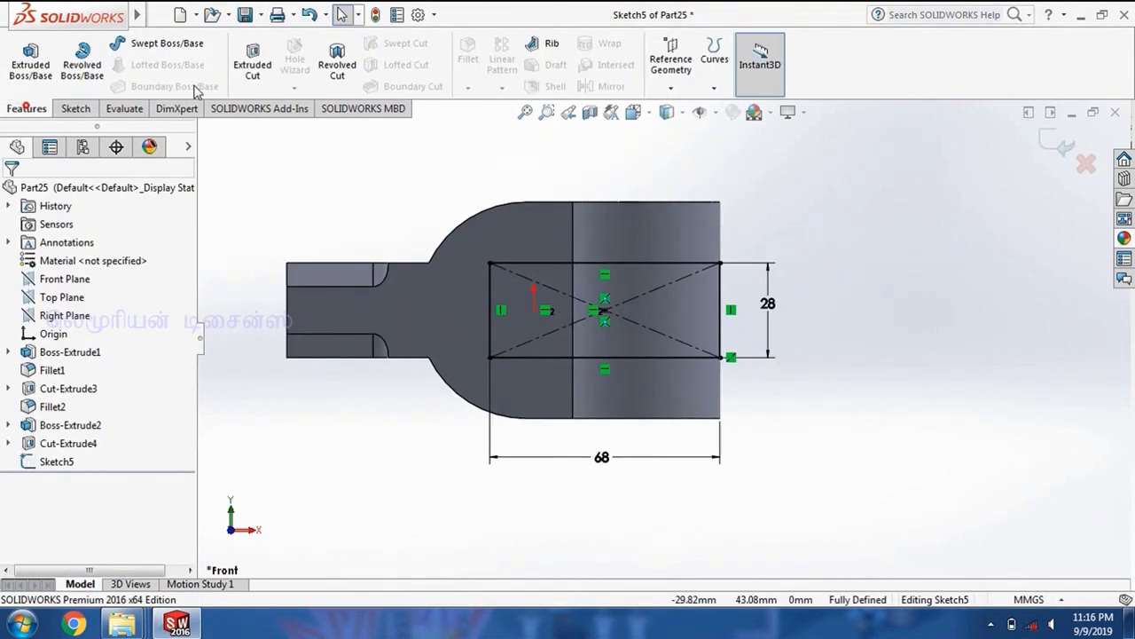
click(238, 70)
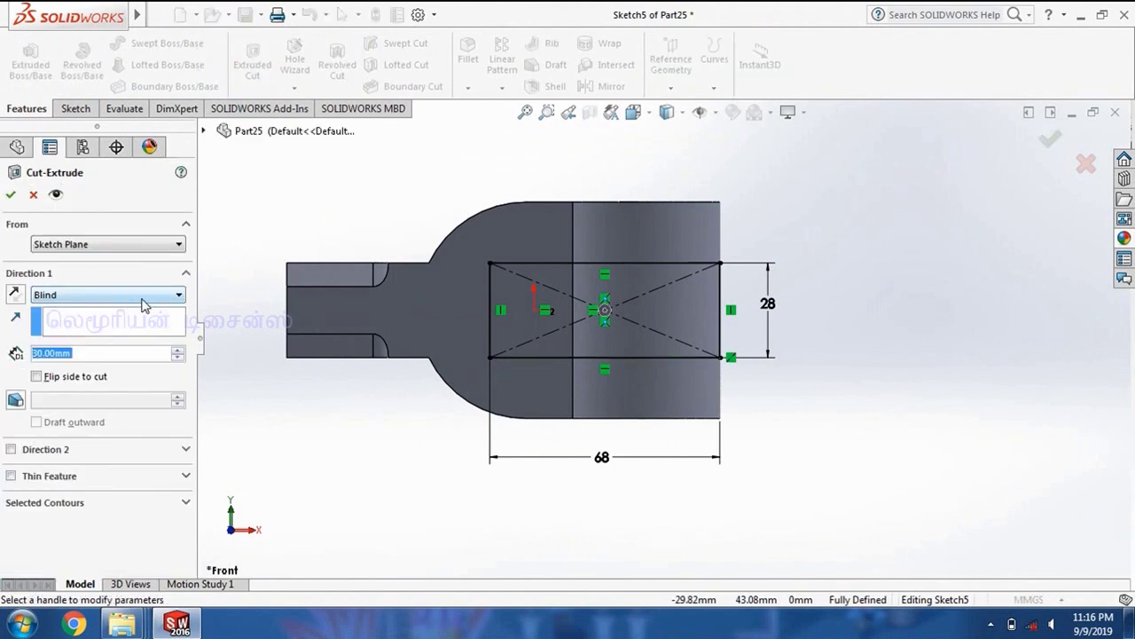
click(146, 298)
click(115, 334)
click(11, 194)
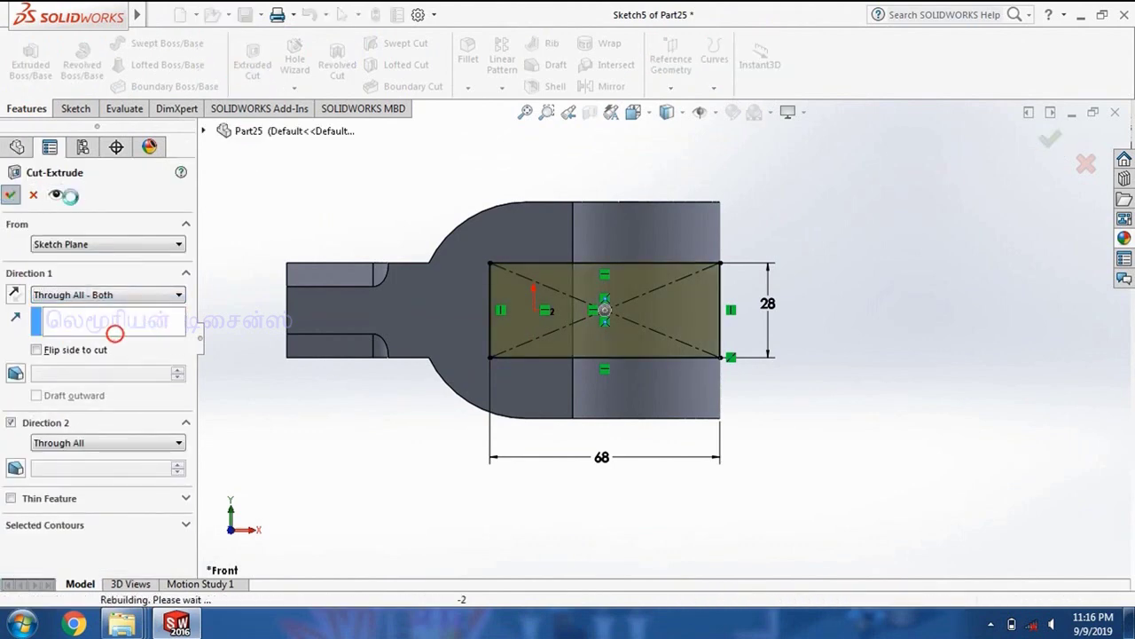
click(875, 249)
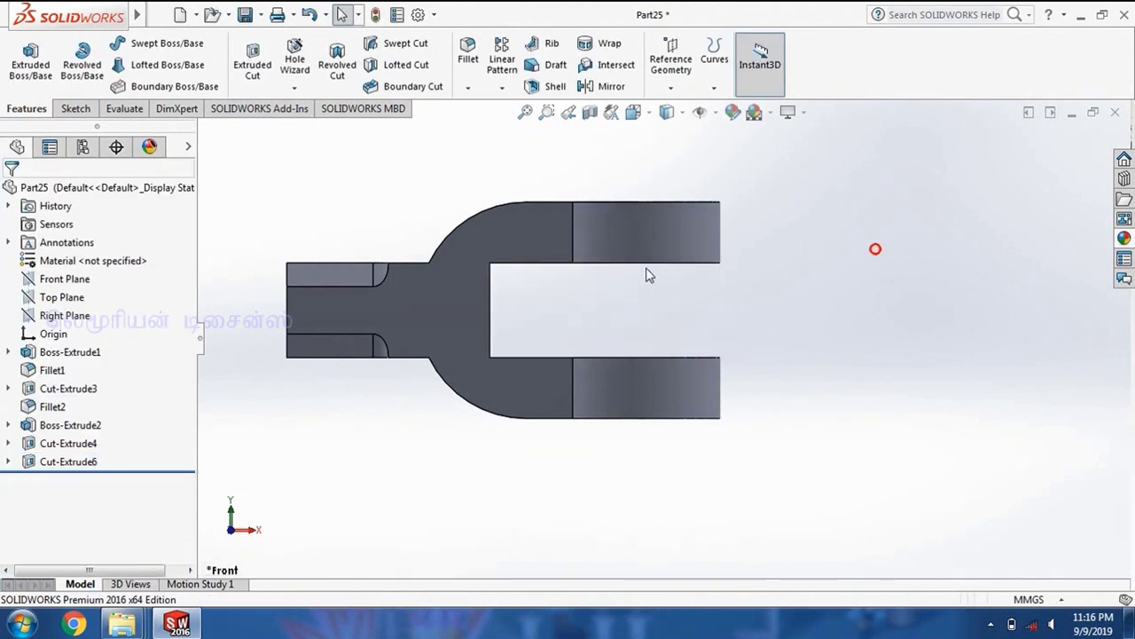
middle_drag(647, 274, 546, 220)
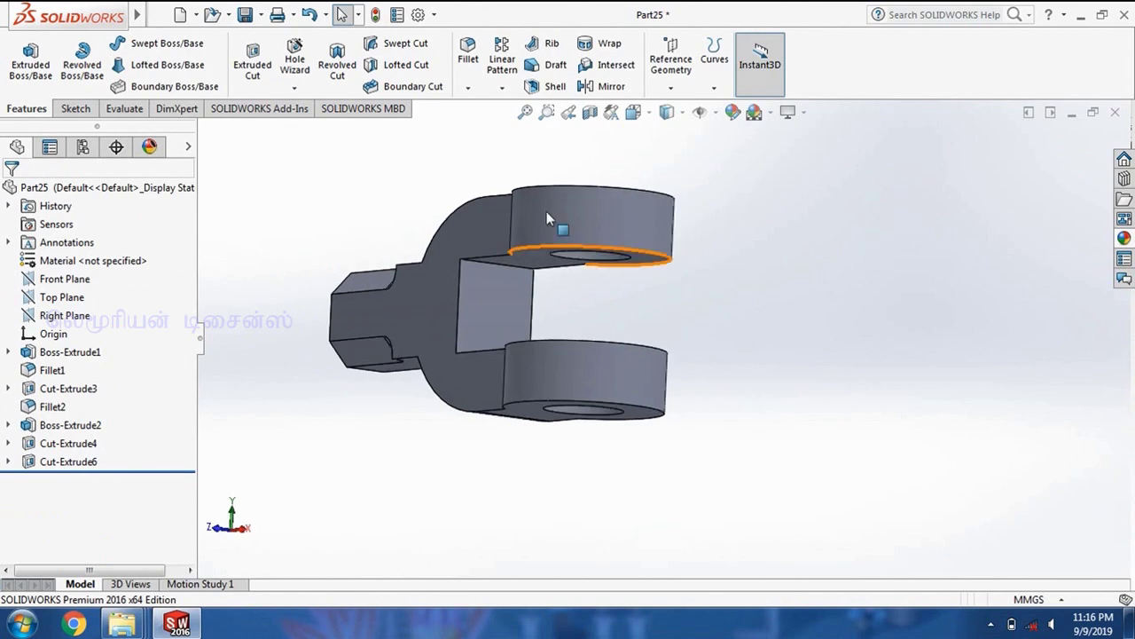
Step: Fillet the fork slot's two inner base edges with a 14 mm radius
click(513, 268)
middle_drag(514, 268, 534, 429)
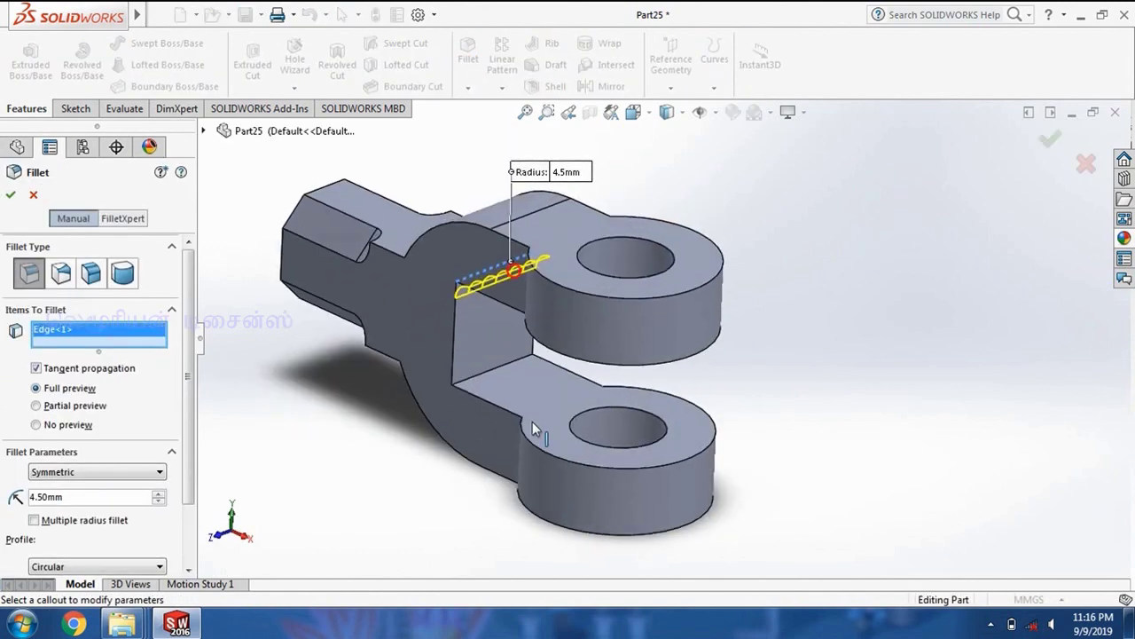
click(510, 371)
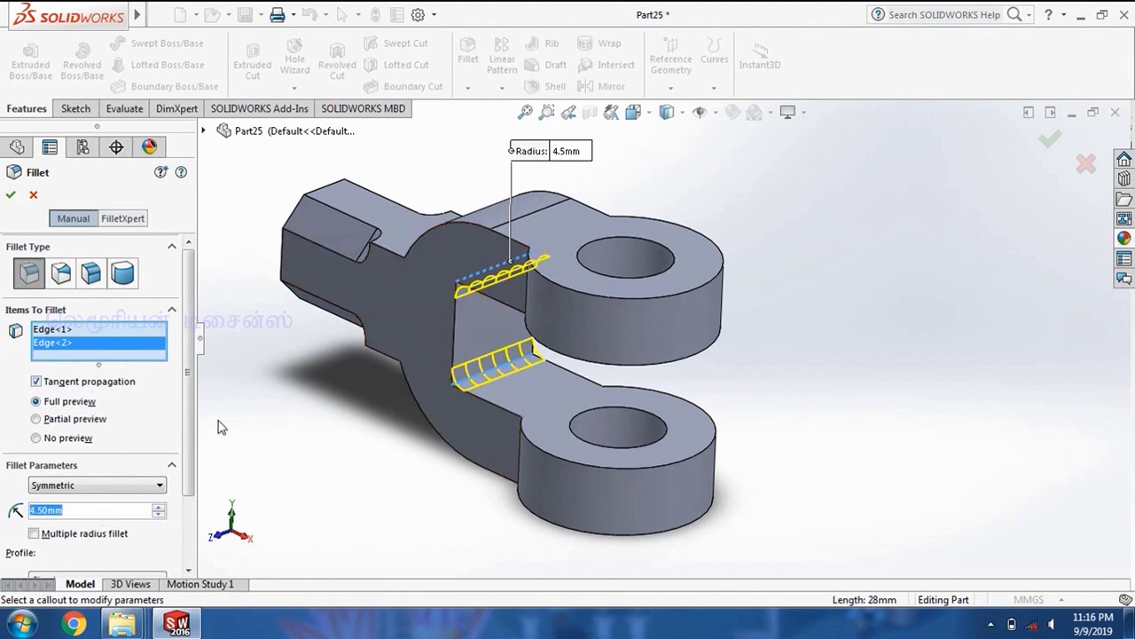
text(14)
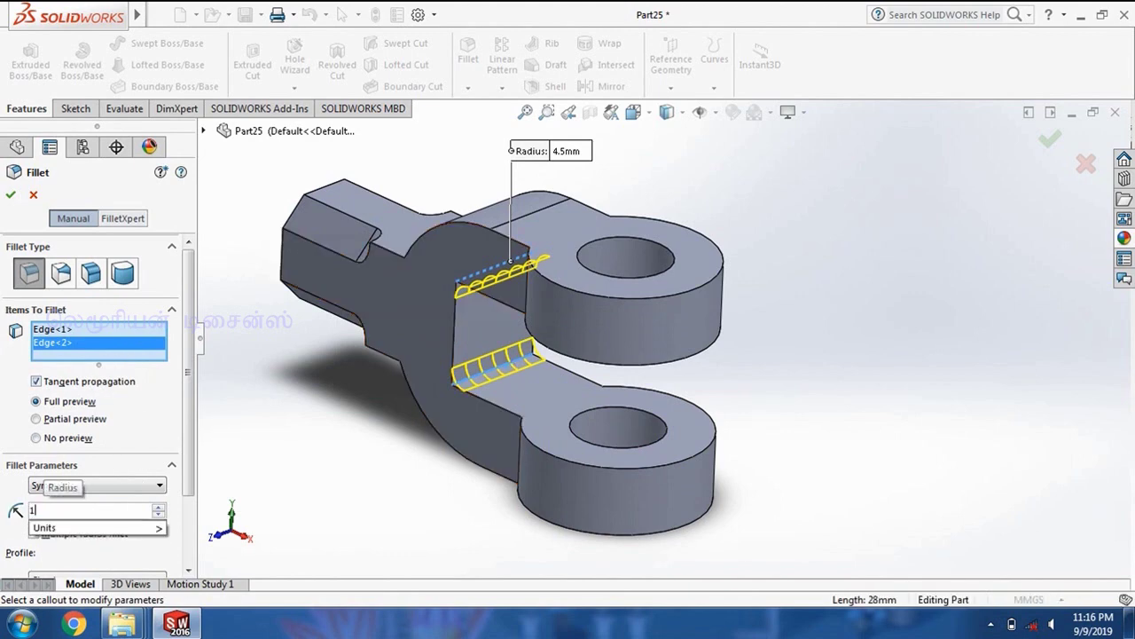
key(Return)
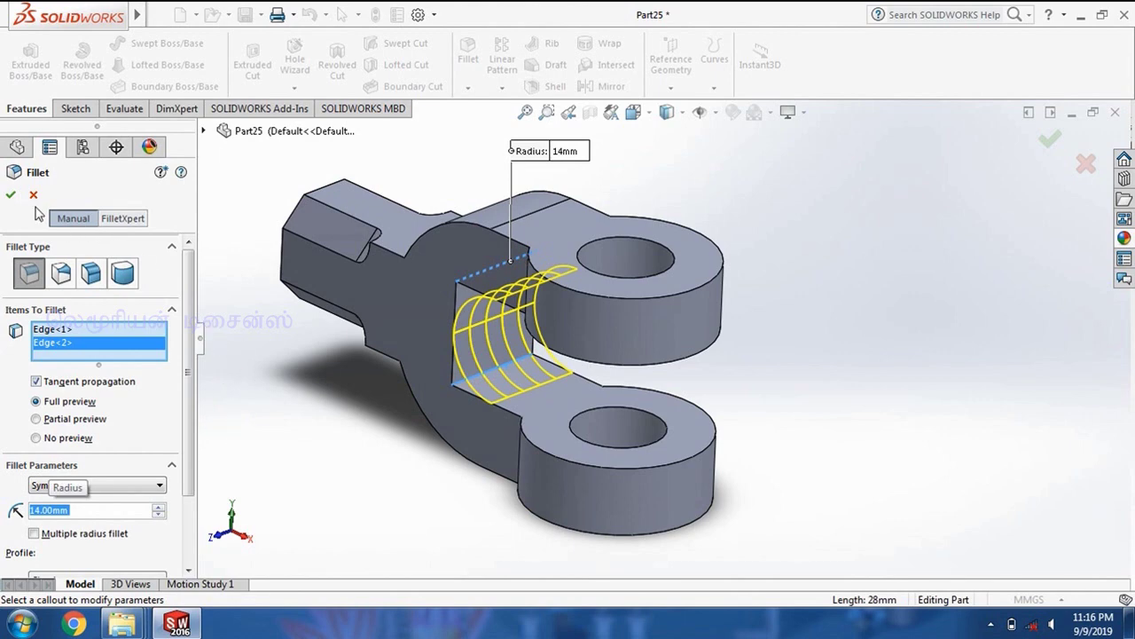
click(11, 196)
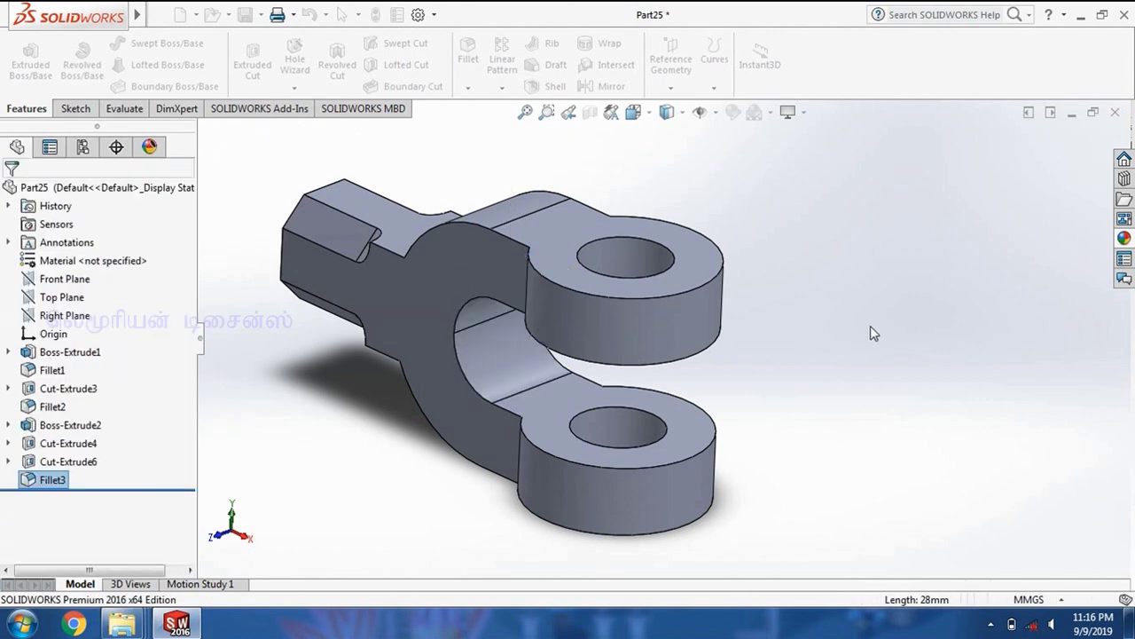
Step: Sketch a circle centred on the origin on the octagonal end face
scroll(870, 330, up, 5)
mouse_move(861, 325)
middle_down()
mouse_move(746, 281)
mouse_move(530, 337)
middle_up()
click(531, 337)
key(ctrl+8)
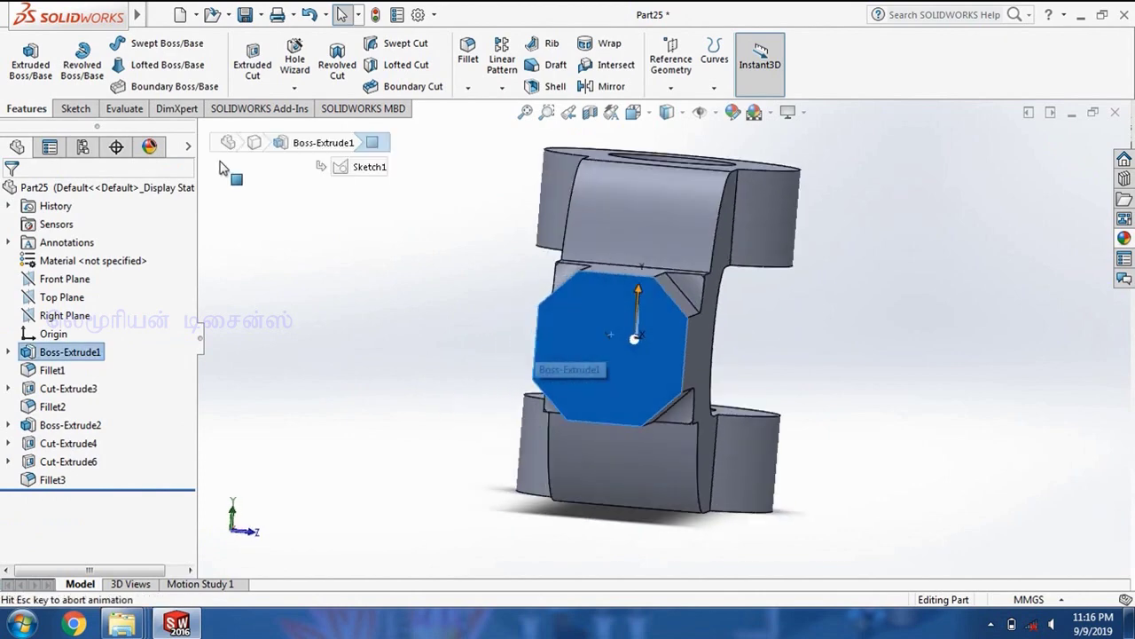
click(76, 108)
click(22, 58)
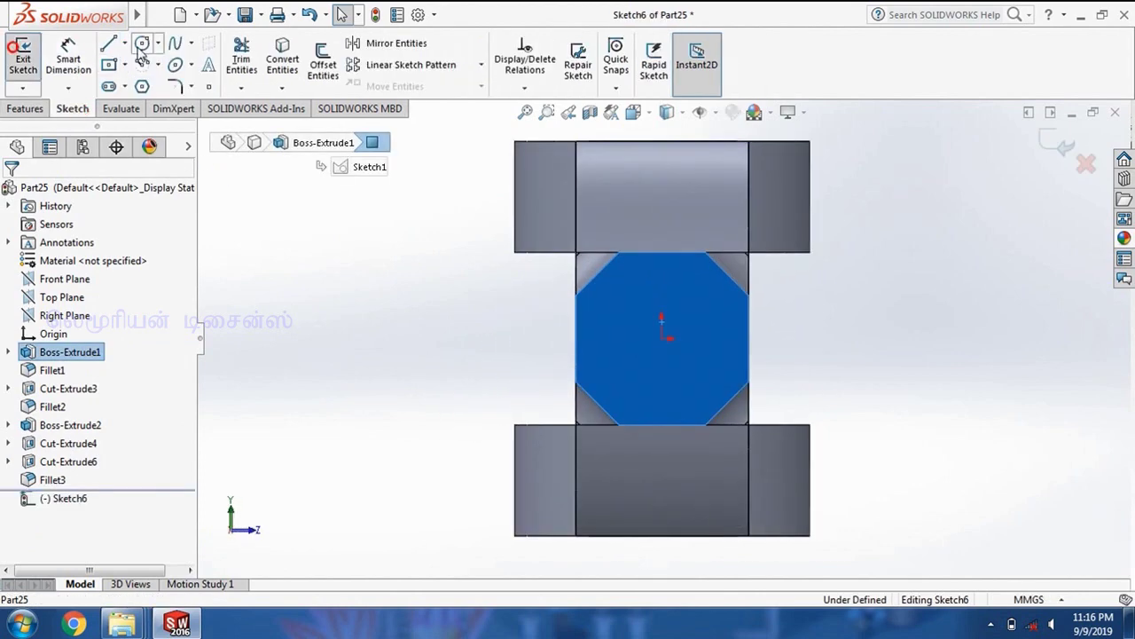
click(662, 340)
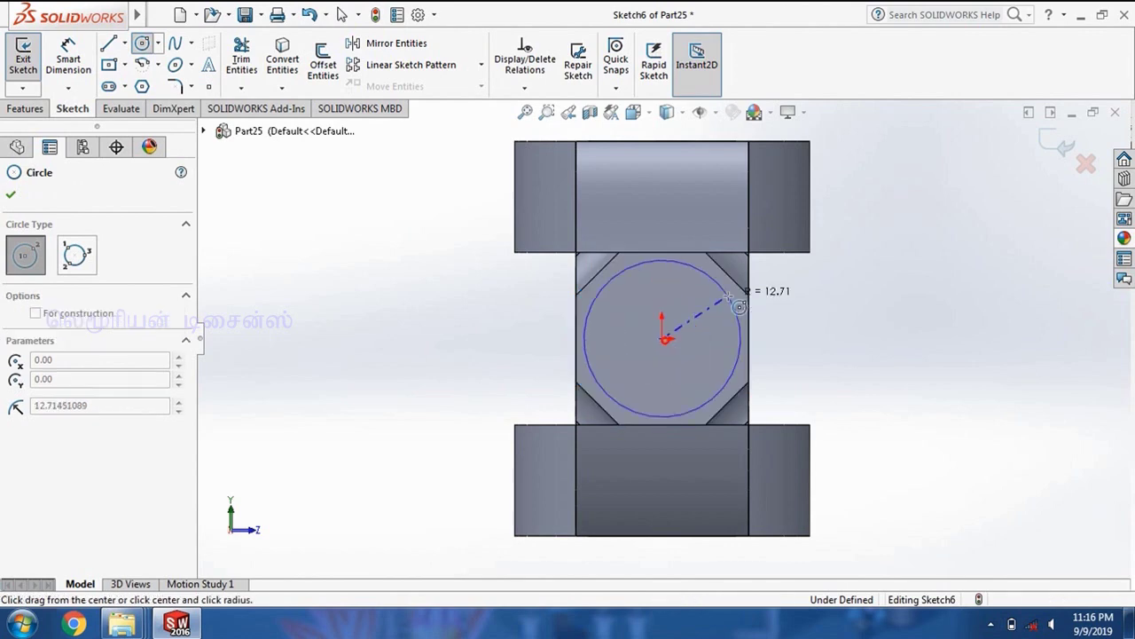
click(727, 293)
Step: Dimension the circle to 25 mm diameter
click(68, 58)
click(738, 346)
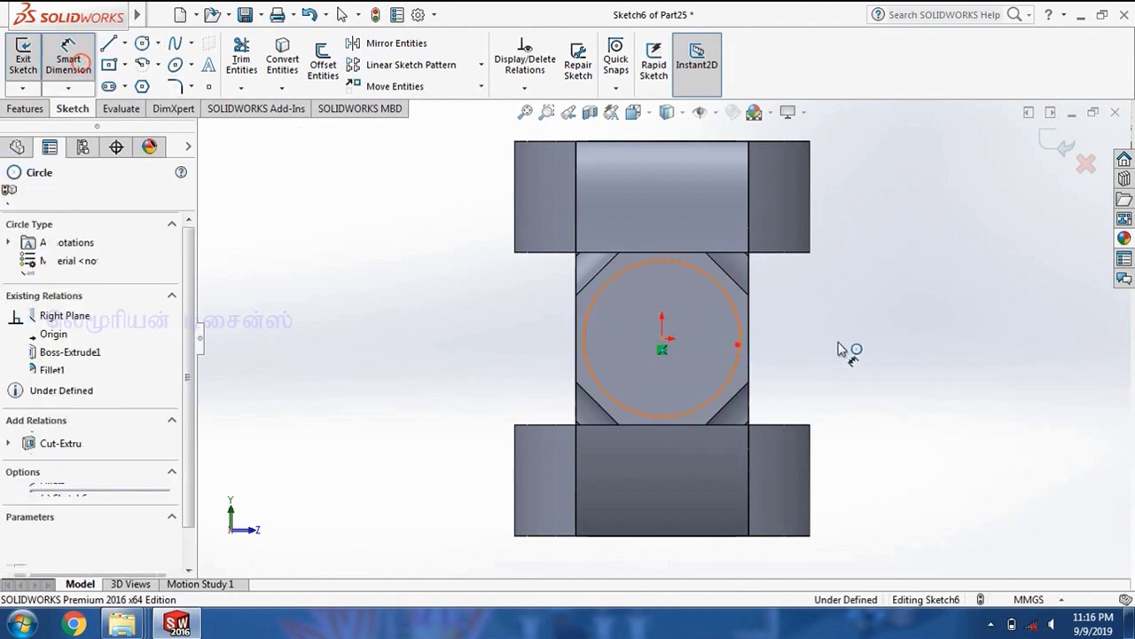
click(847, 353)
text(25)
key(Return)
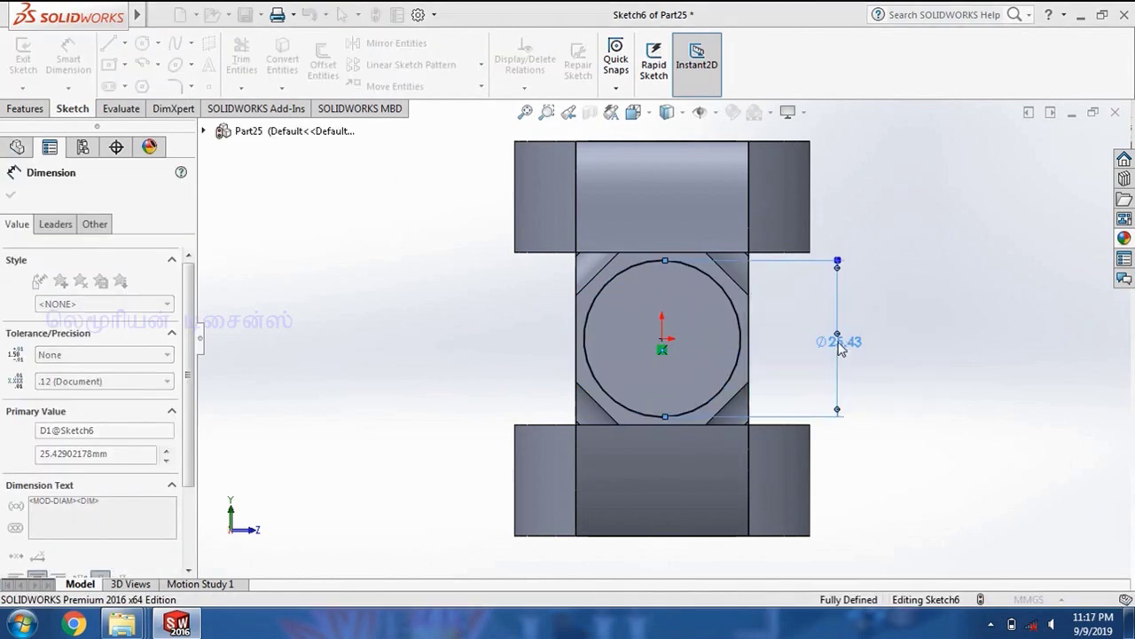
Step: Extrude the Ø25 circle 50 mm into the cylindrical shank
click(28, 110)
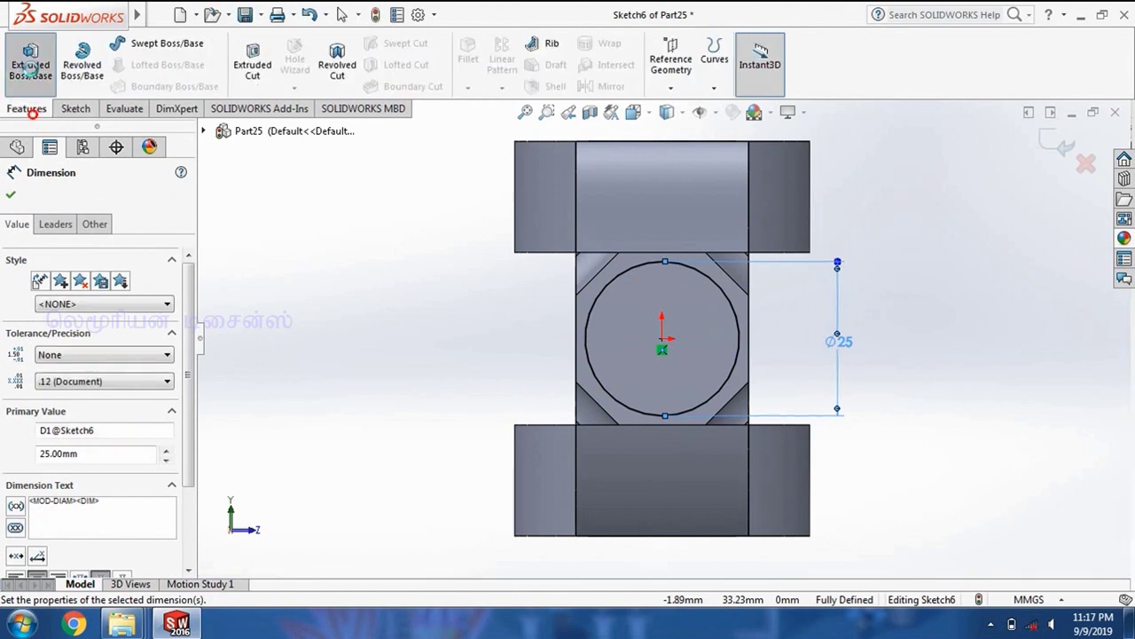
click(30, 64)
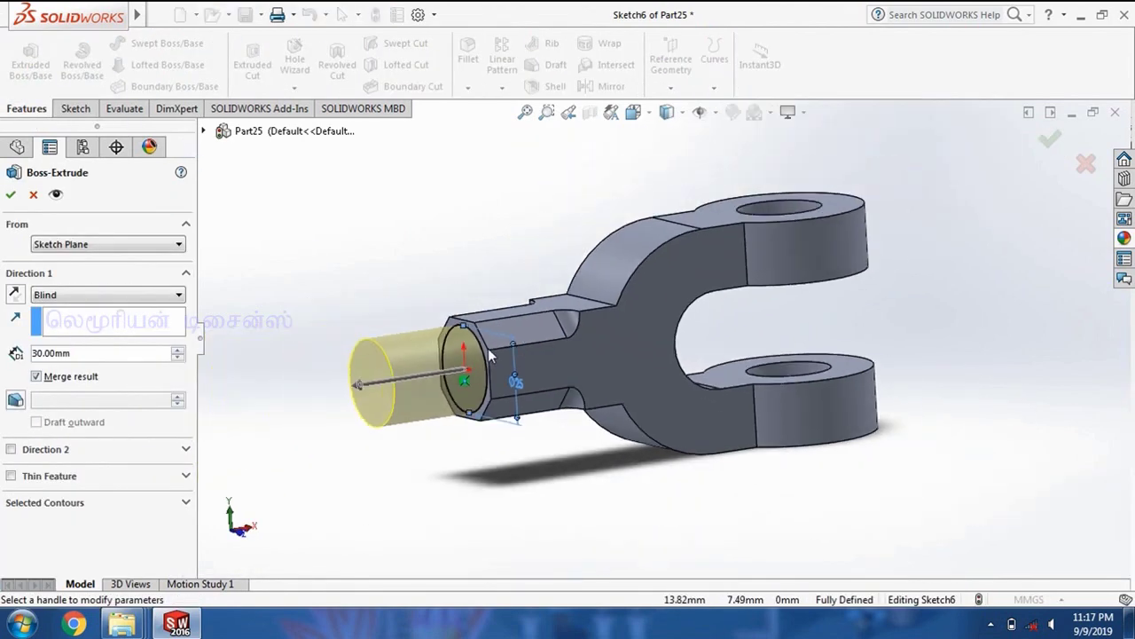
text(50)
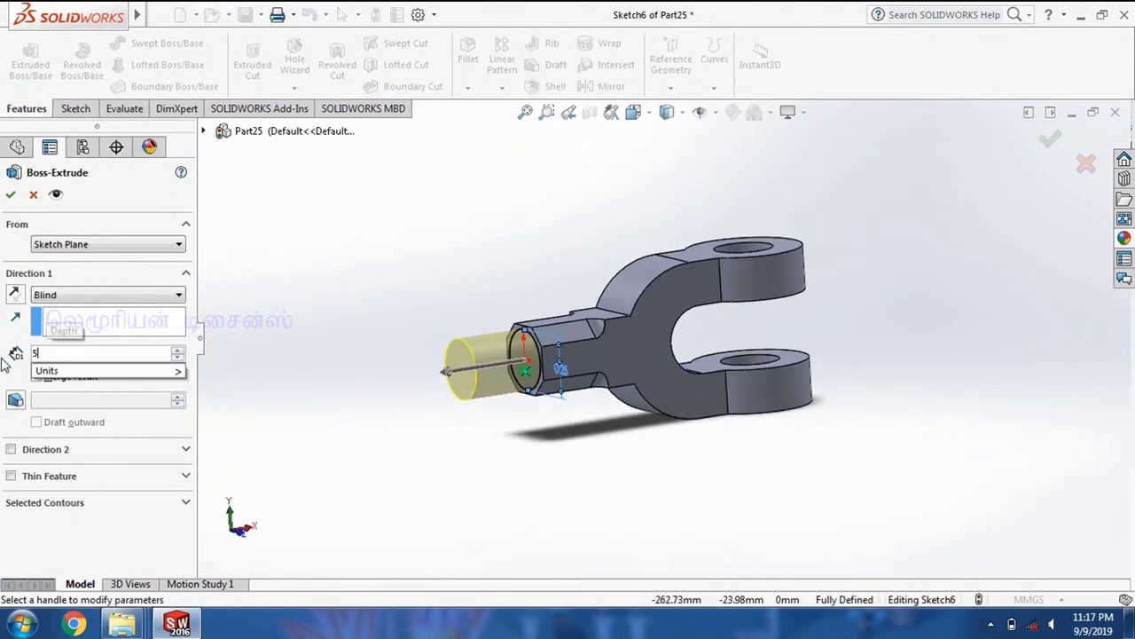
key(Return)
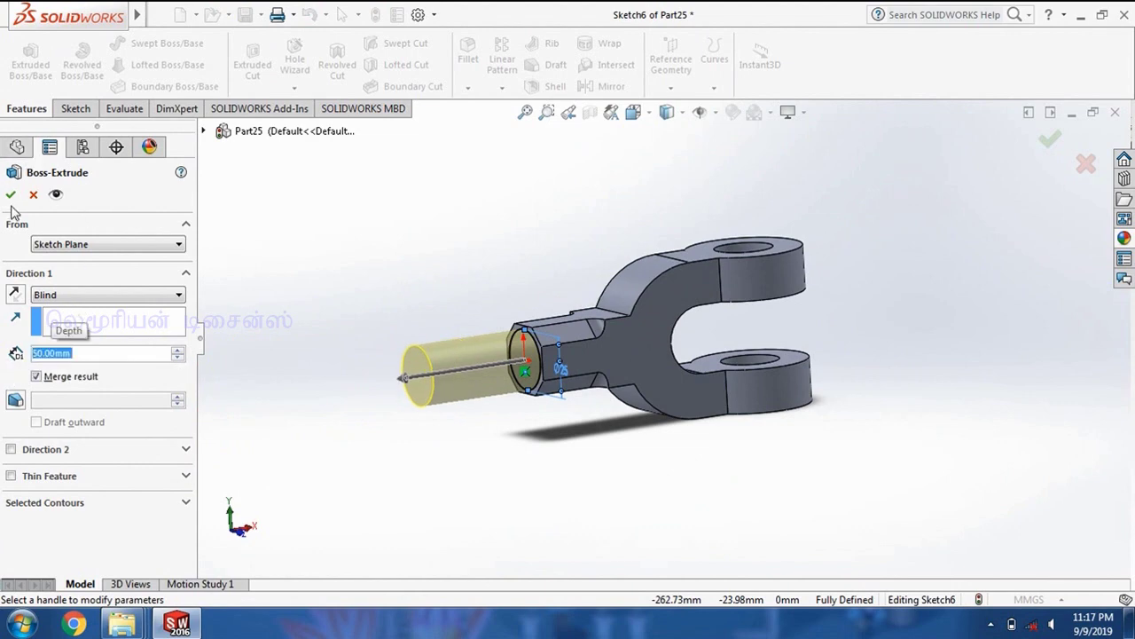
click(11, 195)
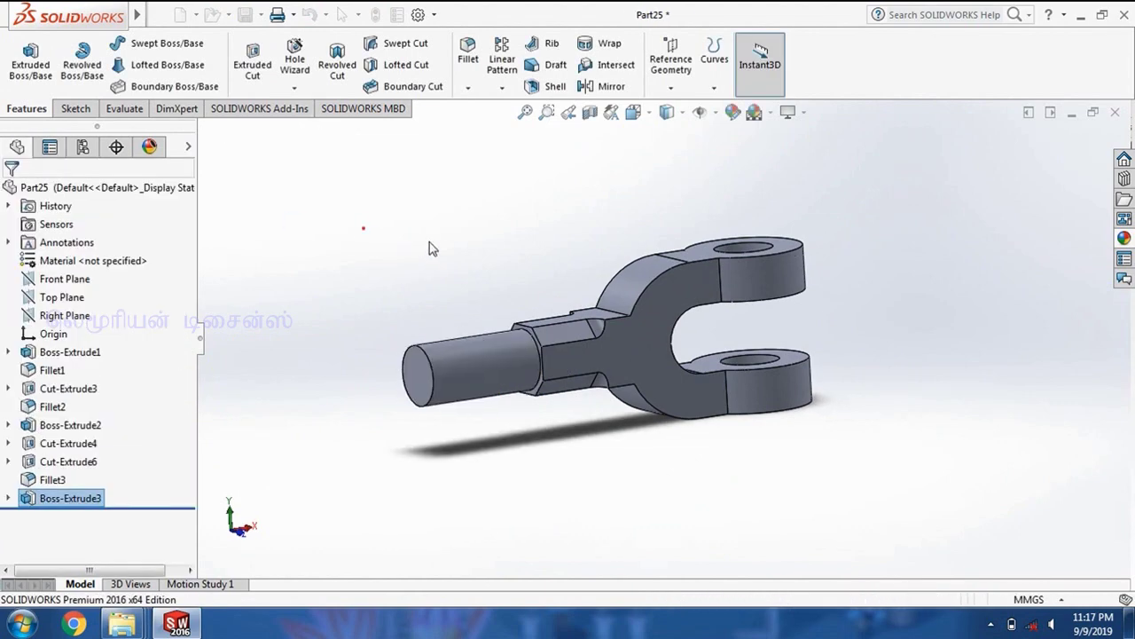
key(ctrl+7)
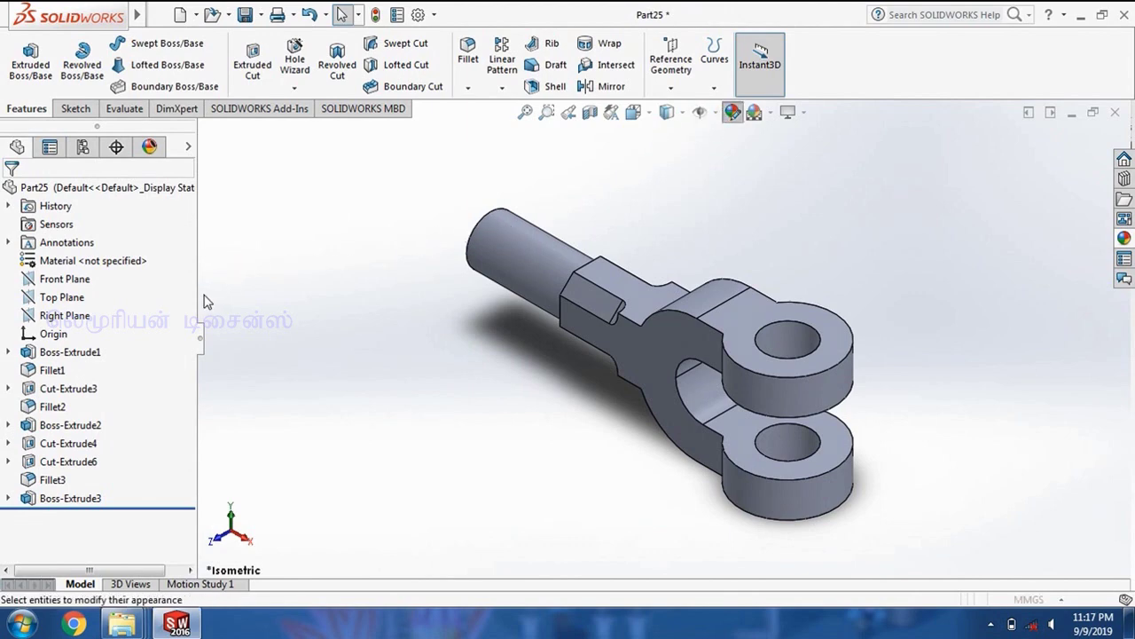
Step: Apply the pinkish-red appearance (RGB 255, 79, 146) to the whole part and fit it in view
scroll(193, 390, down, 3)
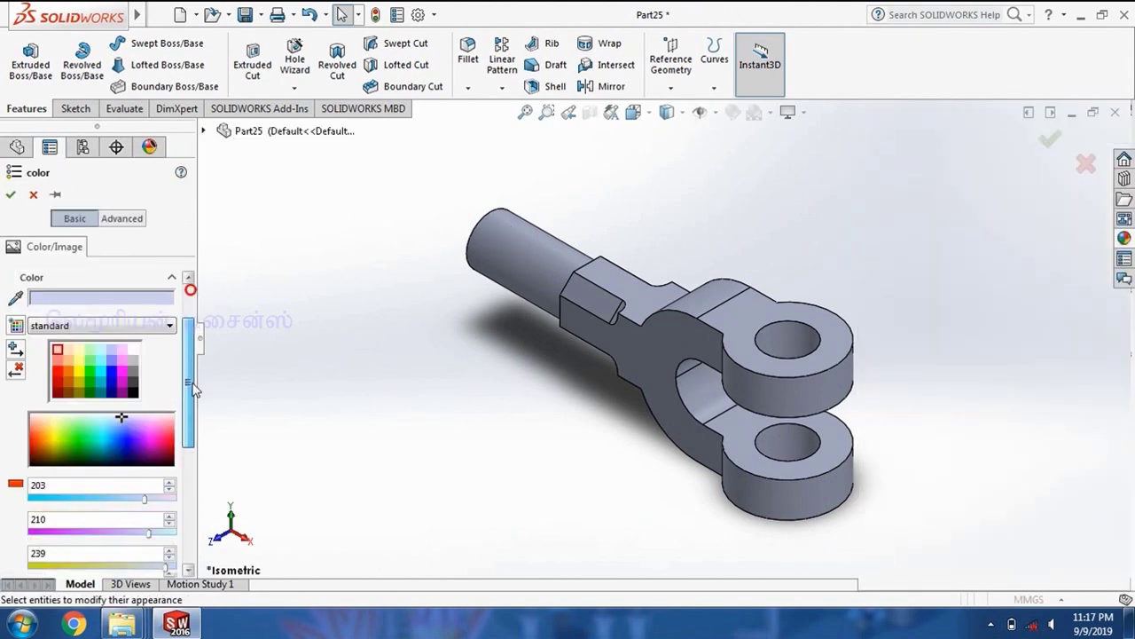
scroll(194, 390, down, 2)
click(167, 379)
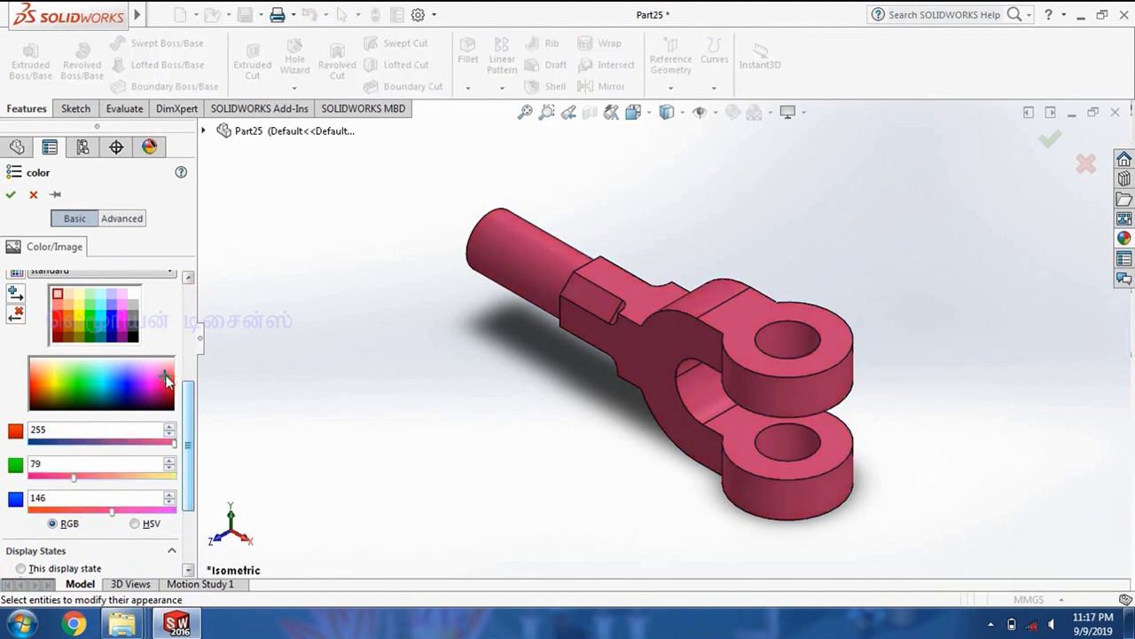
click(10, 194)
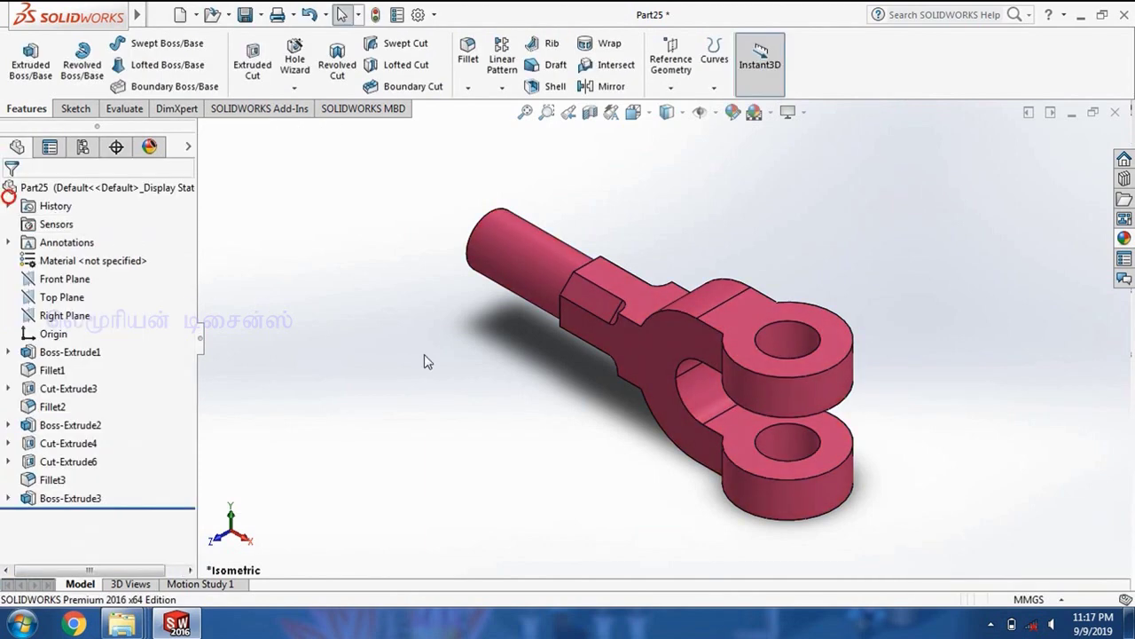
key(f)
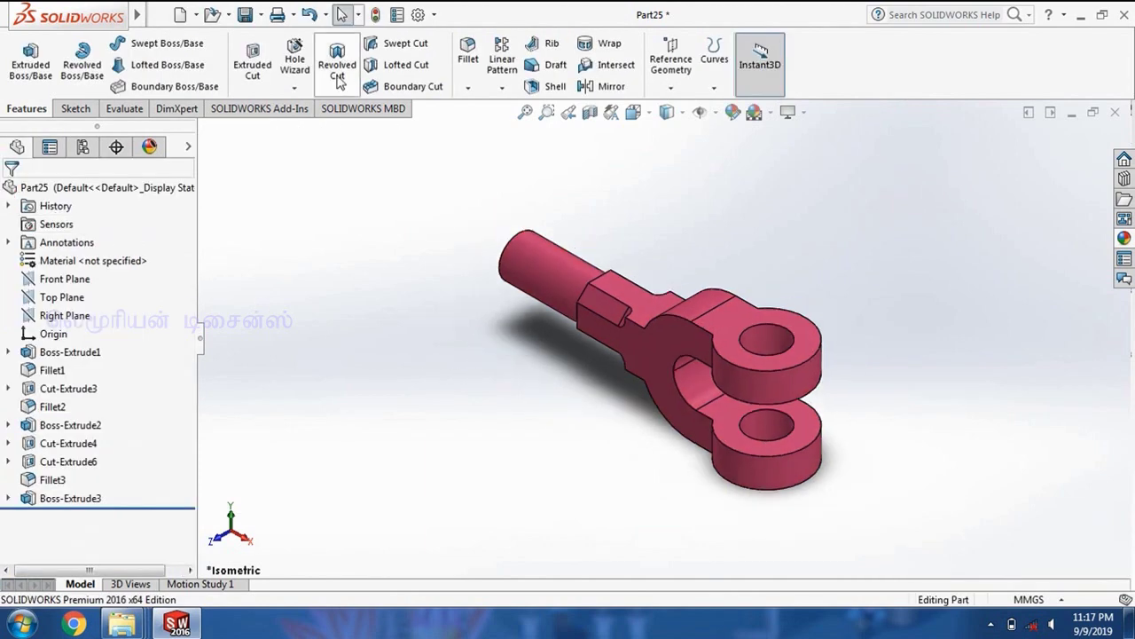
Step: Save As 'Fork end' into a newly created KJ folder in My Documents
mouse_move(69, 15)
click(156, 16)
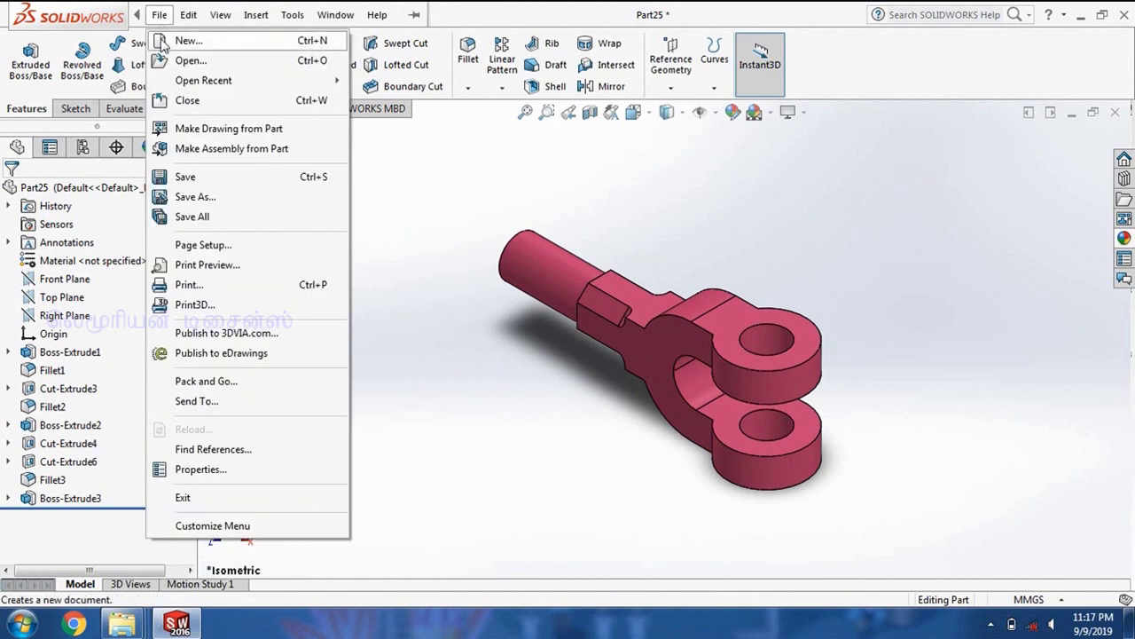
click(214, 178)
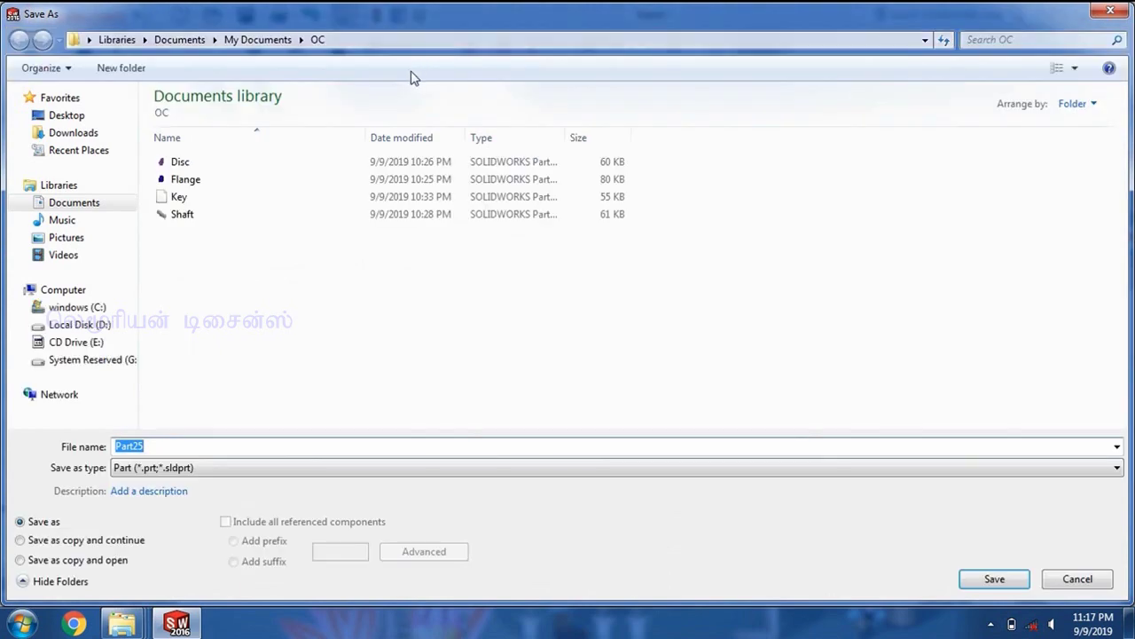
click(275, 40)
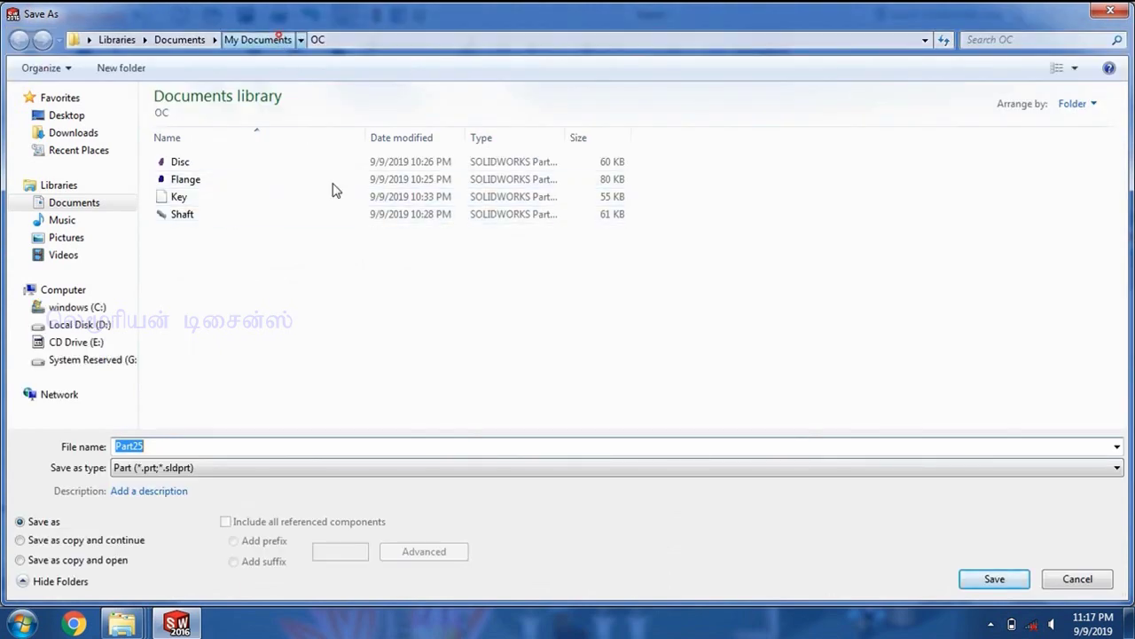
click(367, 293)
key(ctrl+shift+n)
text(KJ)
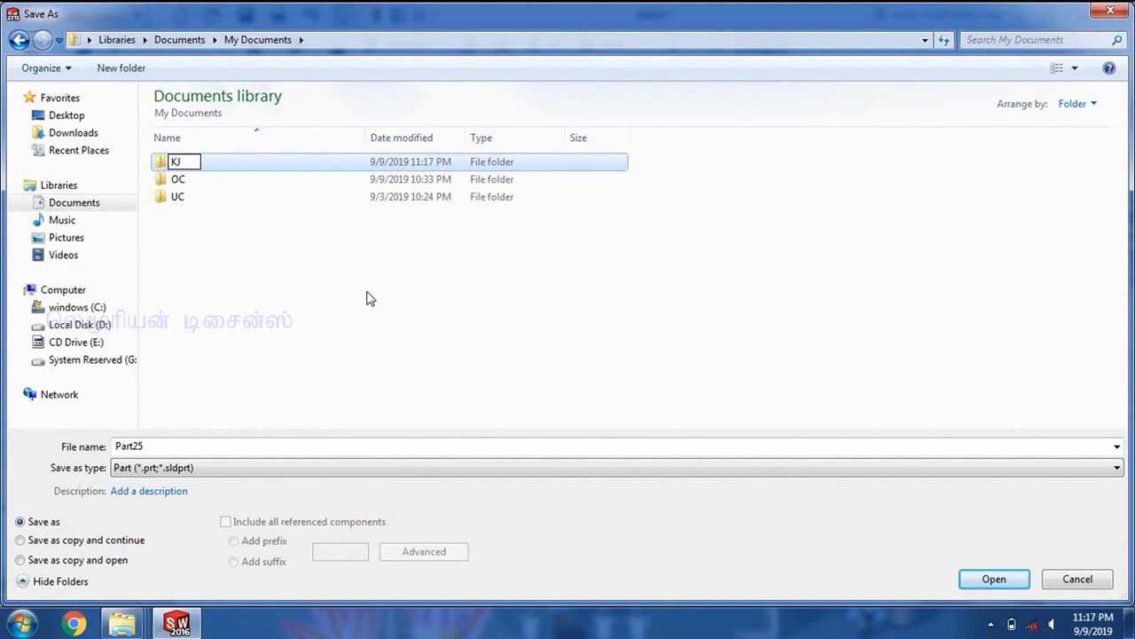
key(Return)
key(Return)
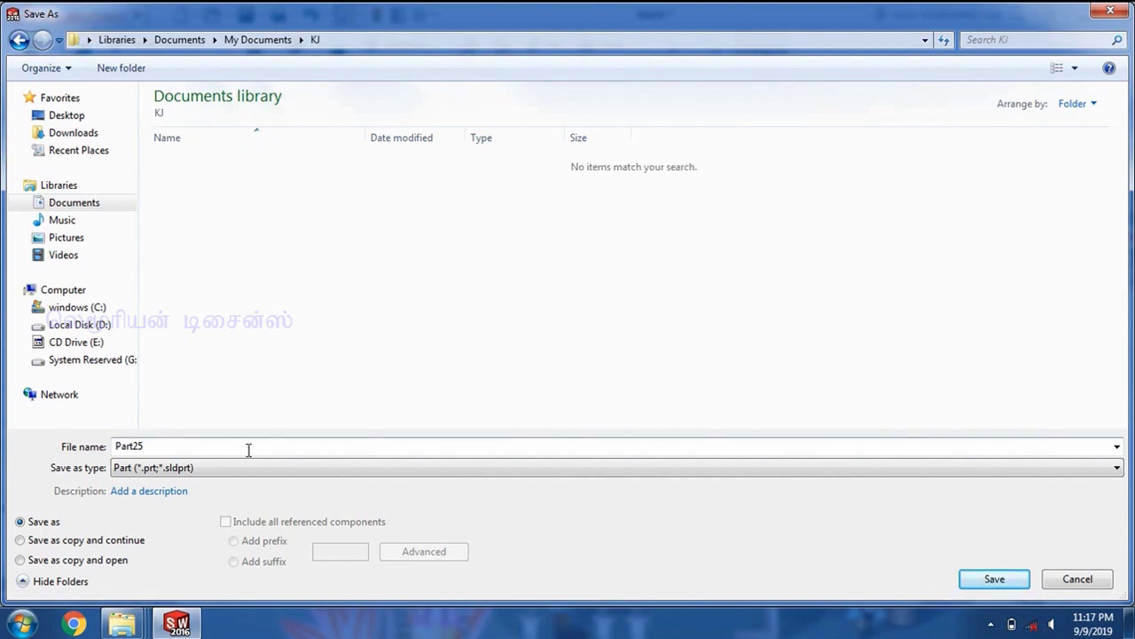
double_click(248, 447)
text(Fork end)
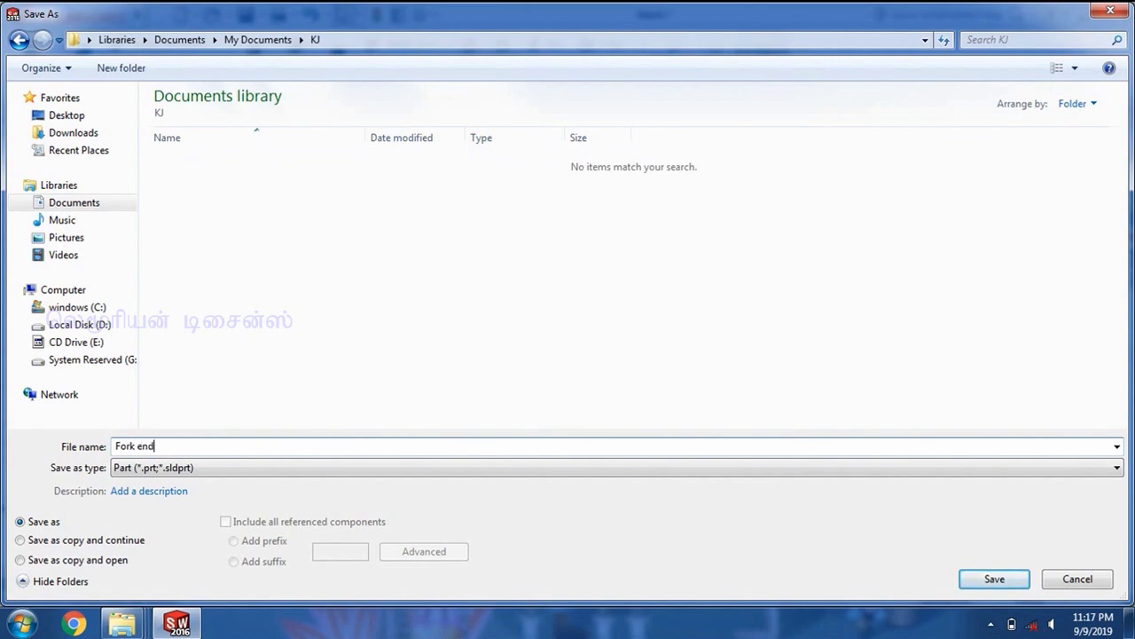
key(Return)
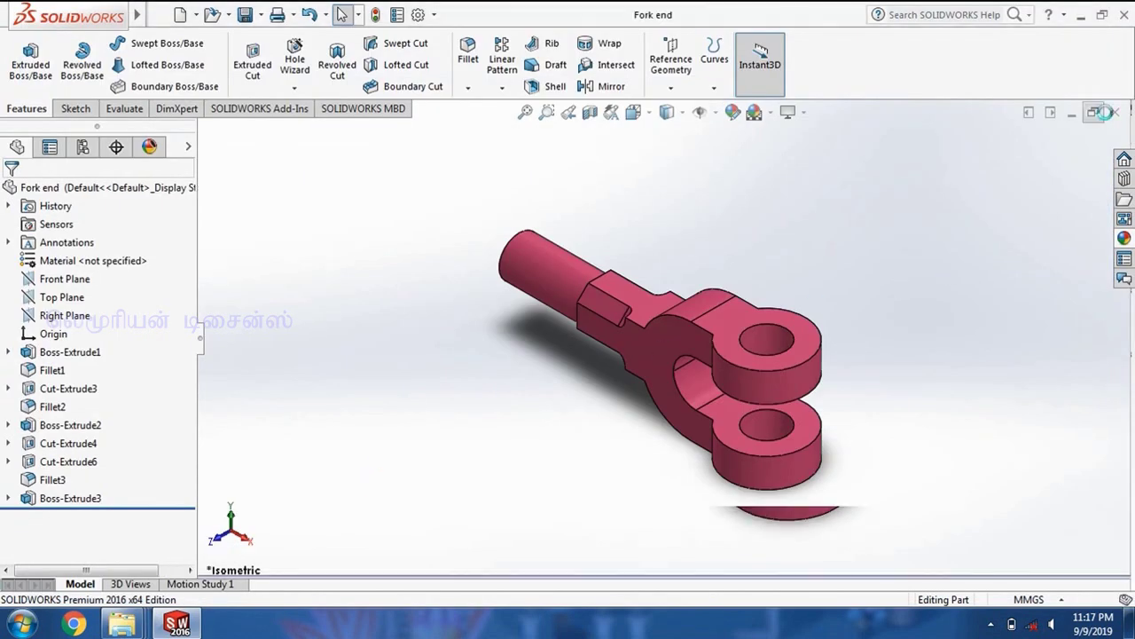
Step: Close the Fork end part document
click(1115, 112)
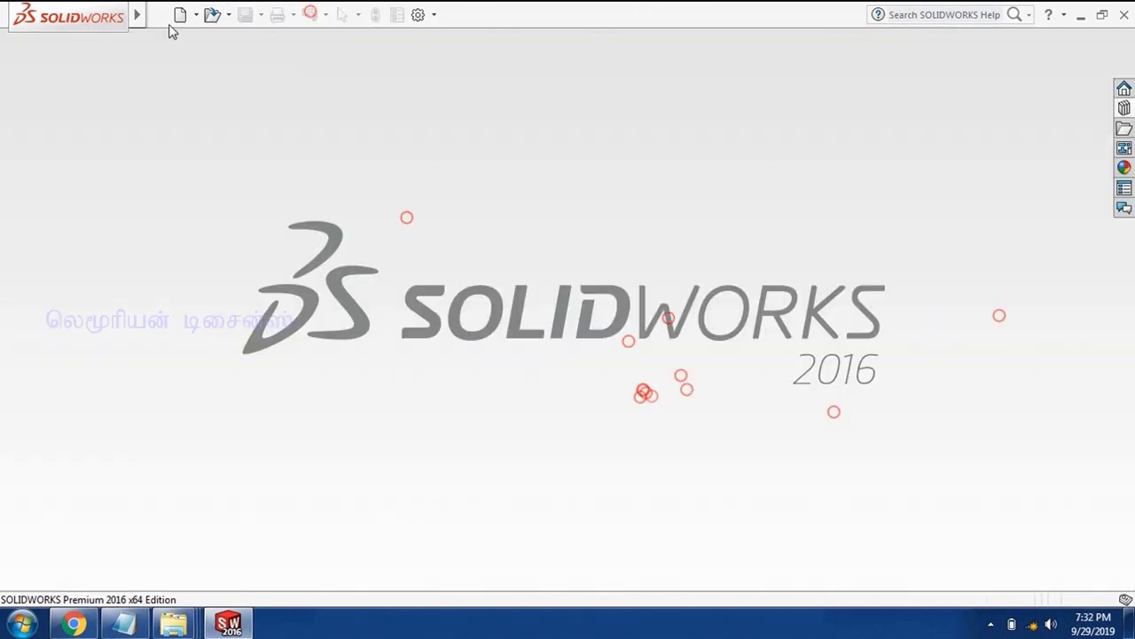
Step: Create a new part document set to MMGS (millimetre-gram-second) units
click(180, 14)
double_click(455, 207)
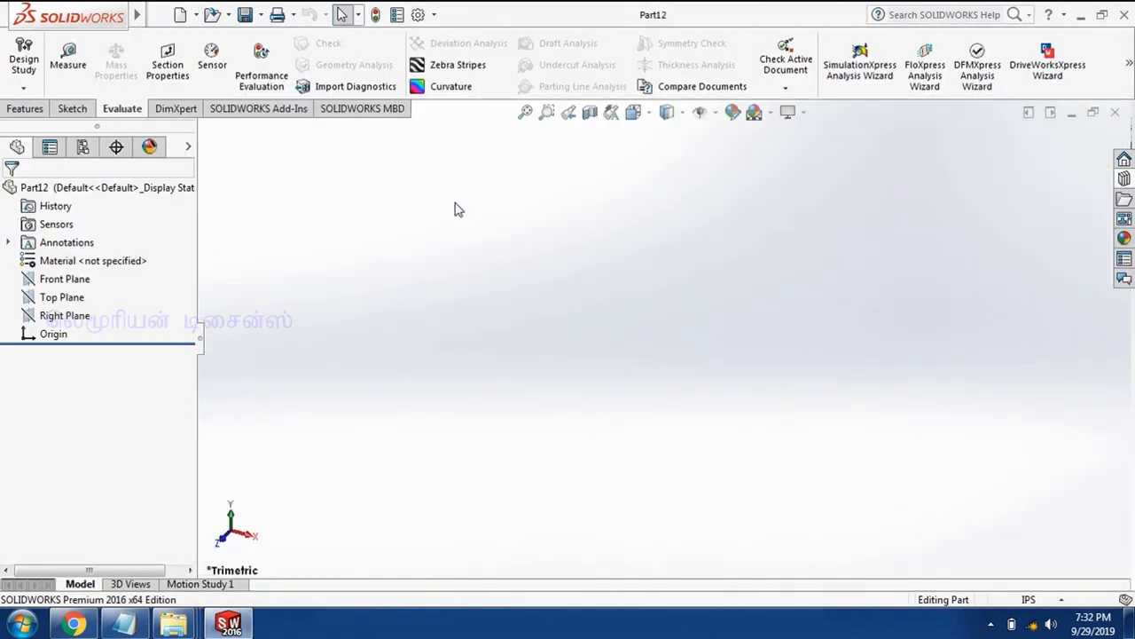
click(1034, 600)
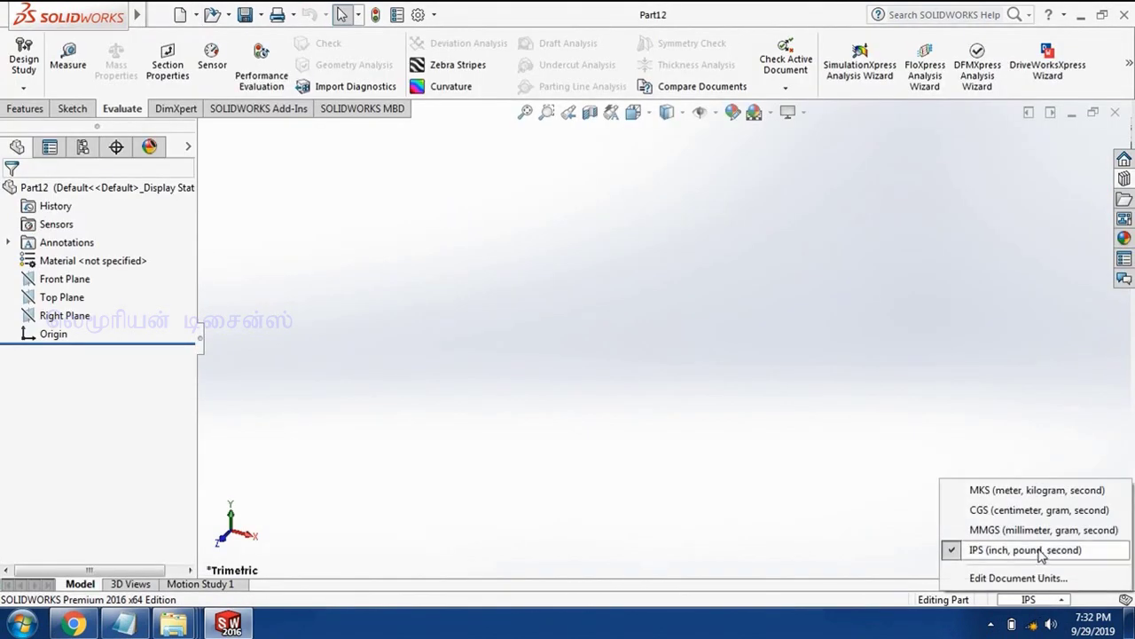
click(1045, 532)
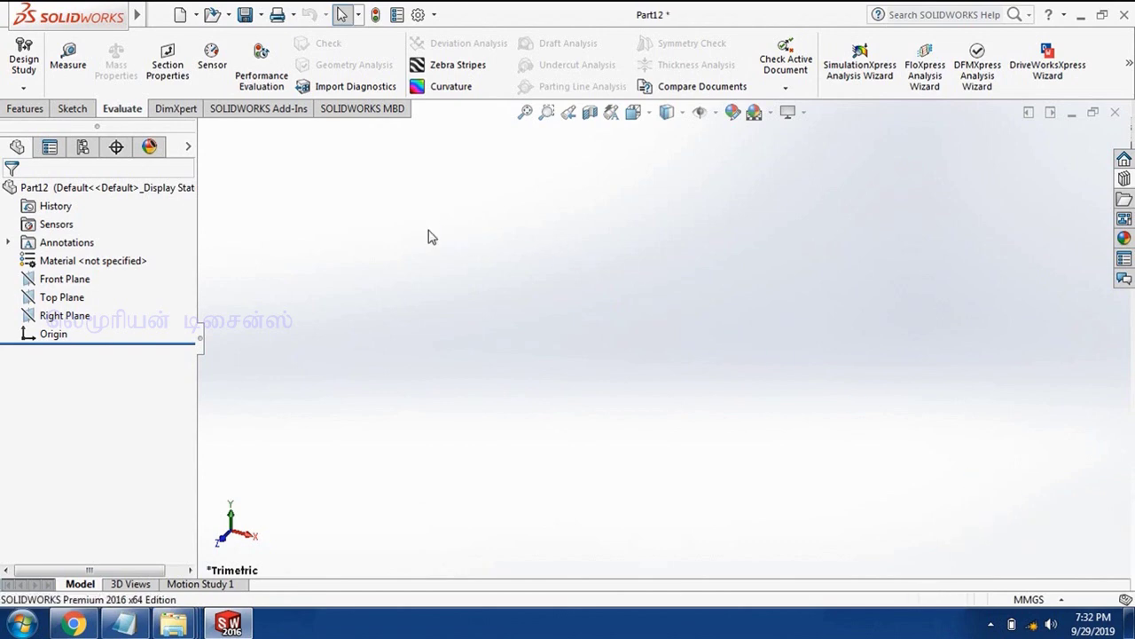
Step: Sketch a centre rectangle at the origin on the Top Plane
click(76, 298)
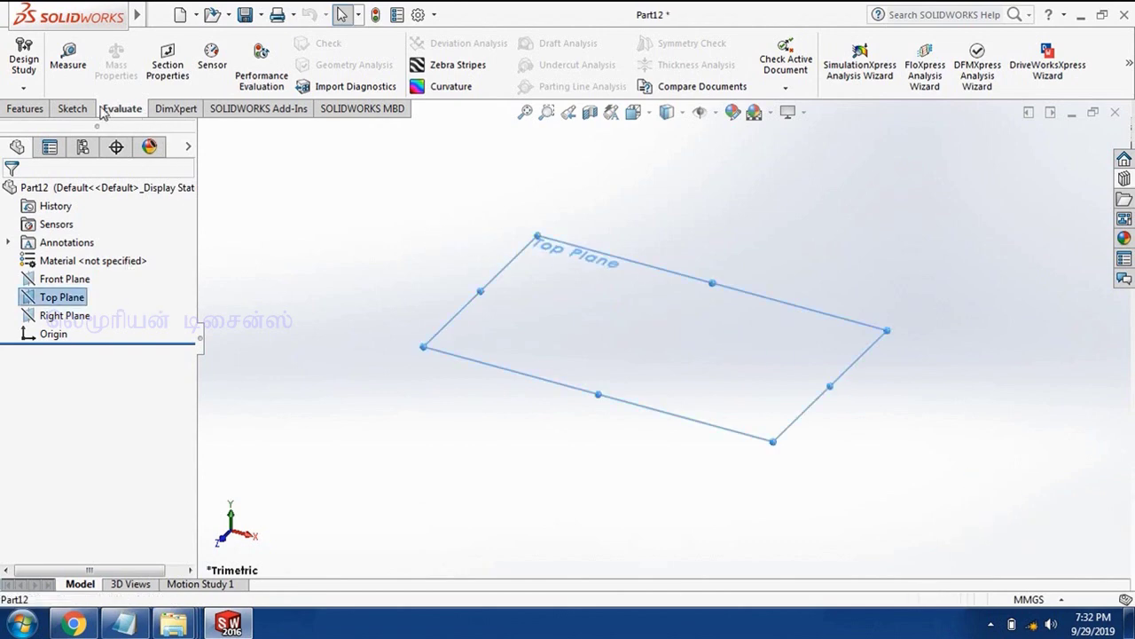
click(72, 109)
click(23, 51)
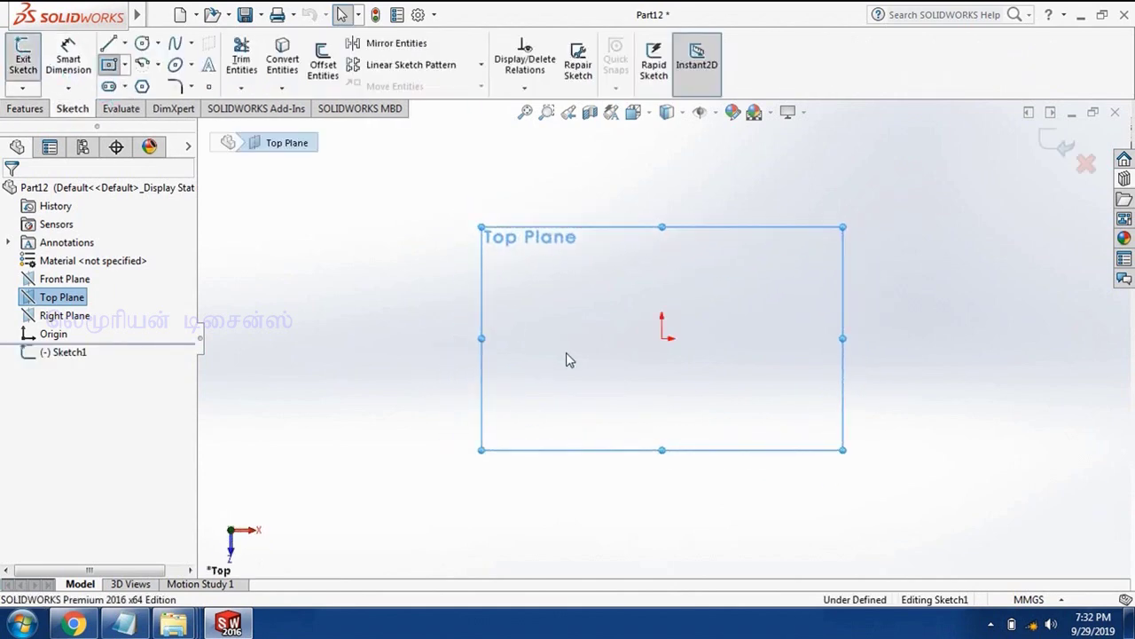
click(662, 338)
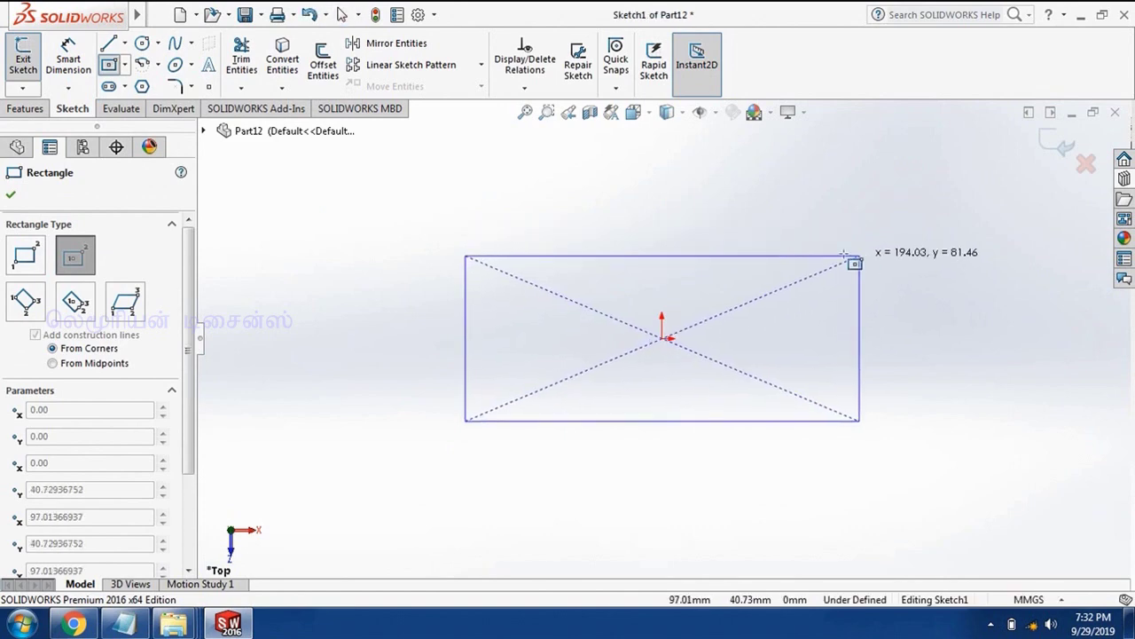
click(71, 55)
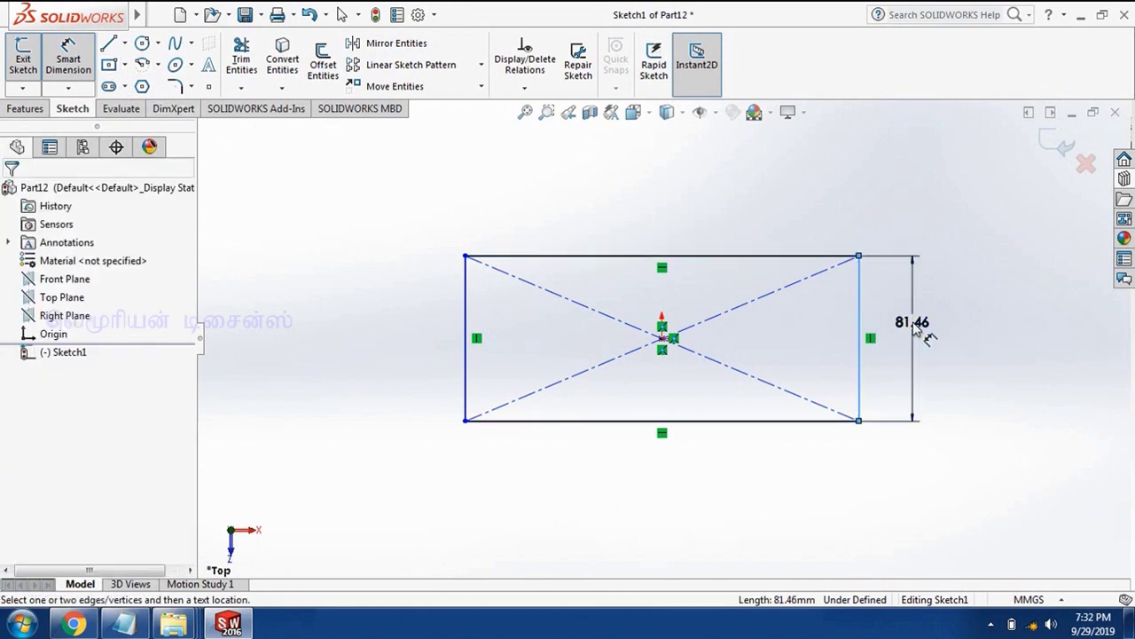
Step: Dimension the rectangle to 28 mm high and 86 mm wide
click(916, 328)
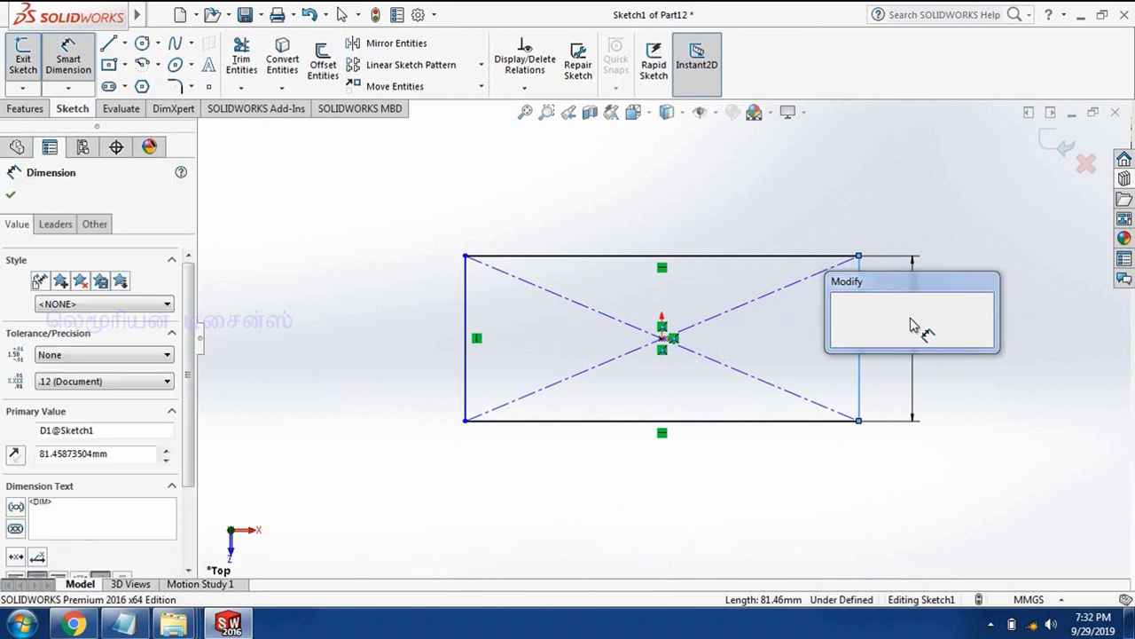
text(2)
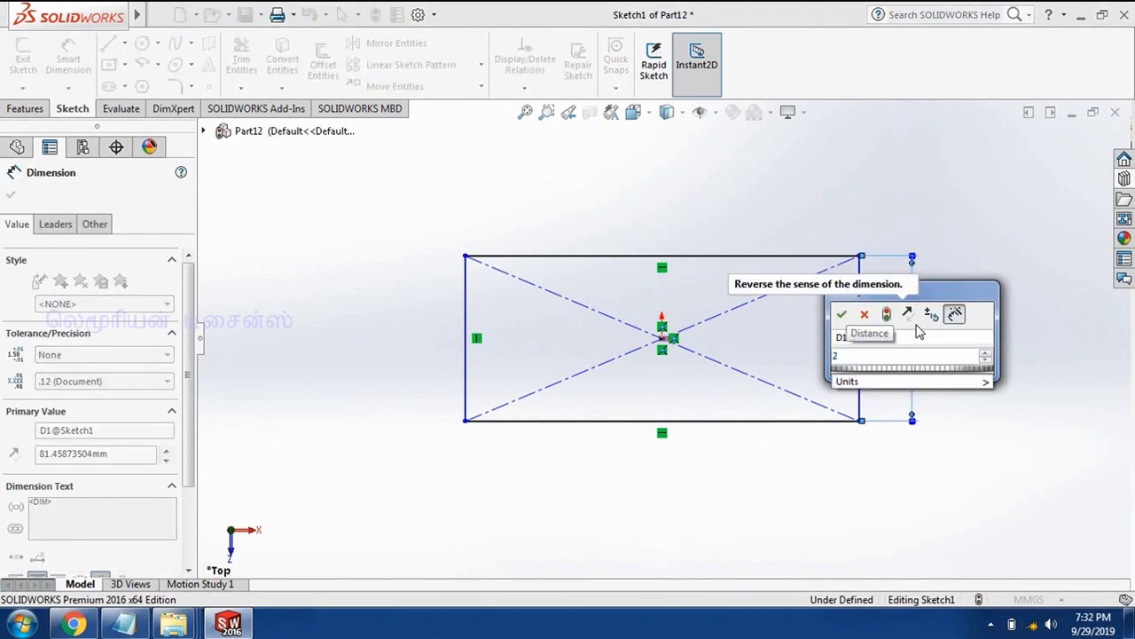
text(8)
key(Return)
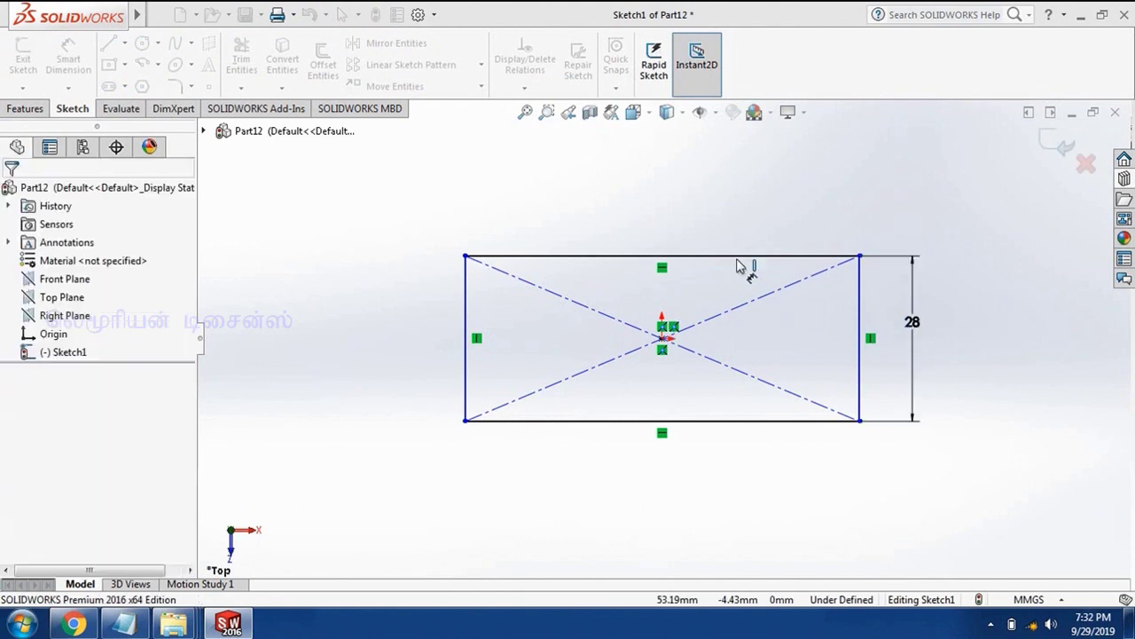
click(740, 257)
click(692, 220)
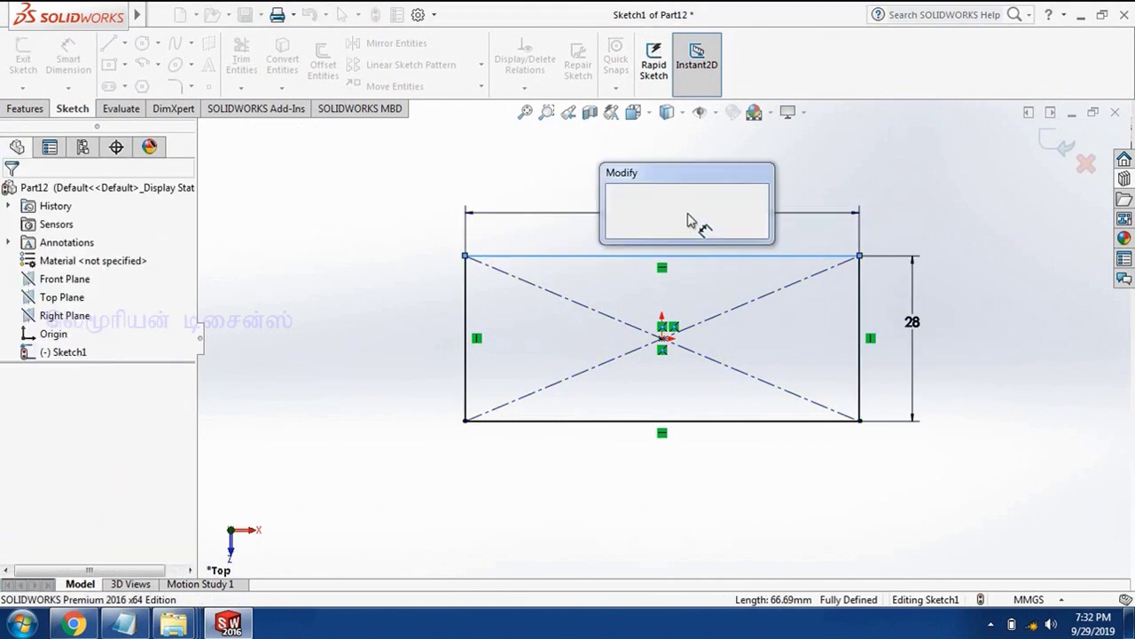
text(86)
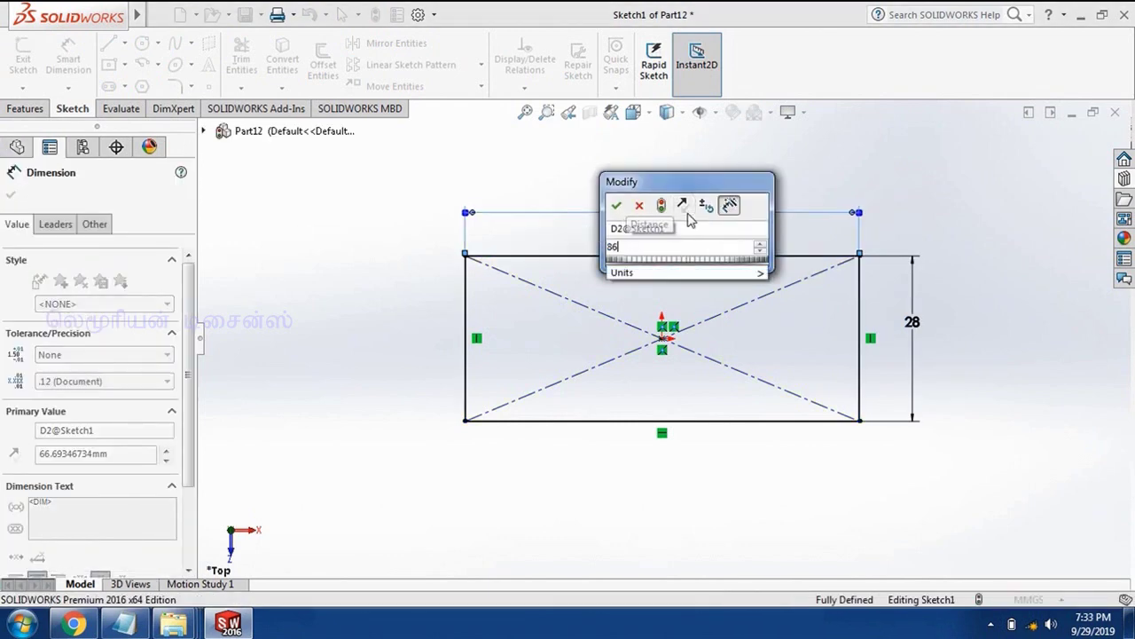
key(Return)
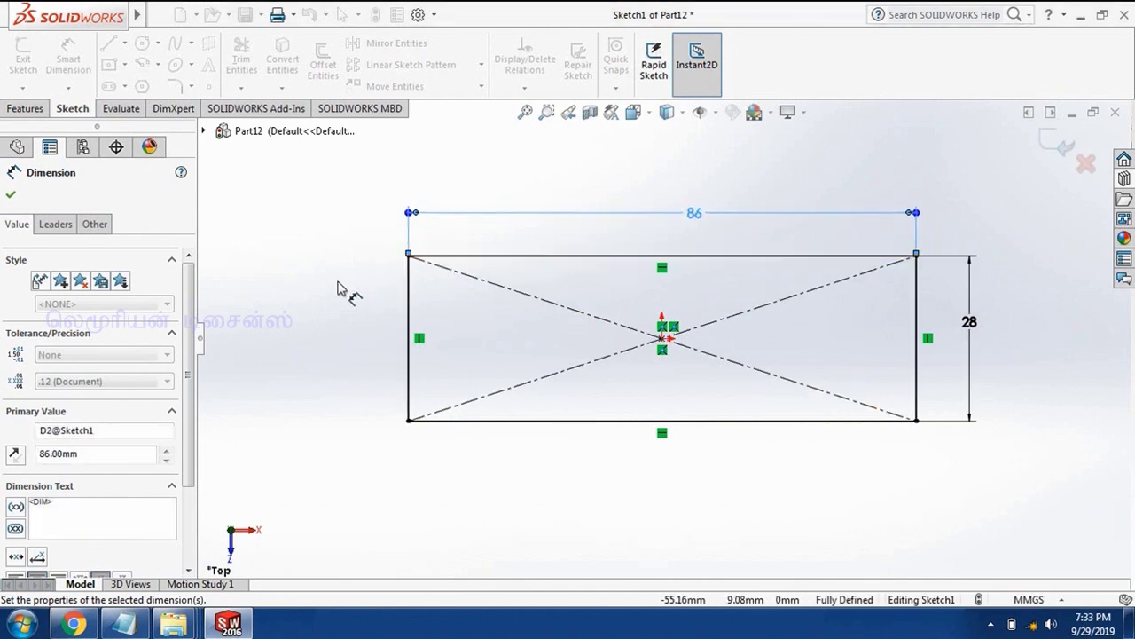
click(337, 289)
Step: Add a Ø48 circle centred on the rectangle's left edge midpoint
click(142, 44)
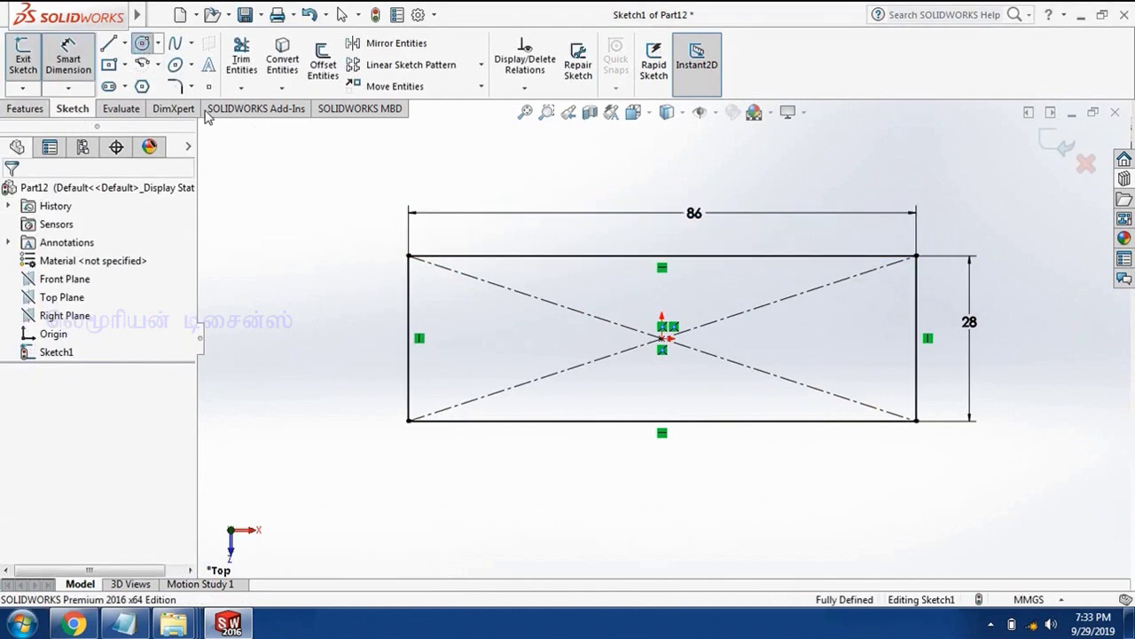
click(407, 338)
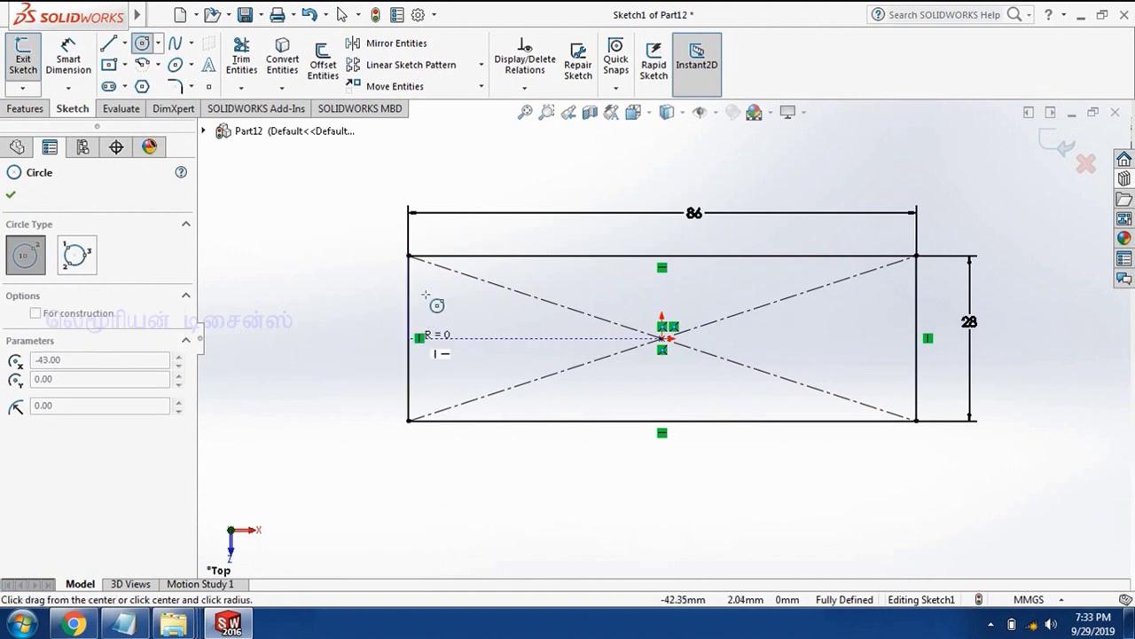
click(409, 219)
right_drag(448, 244, 448, 199)
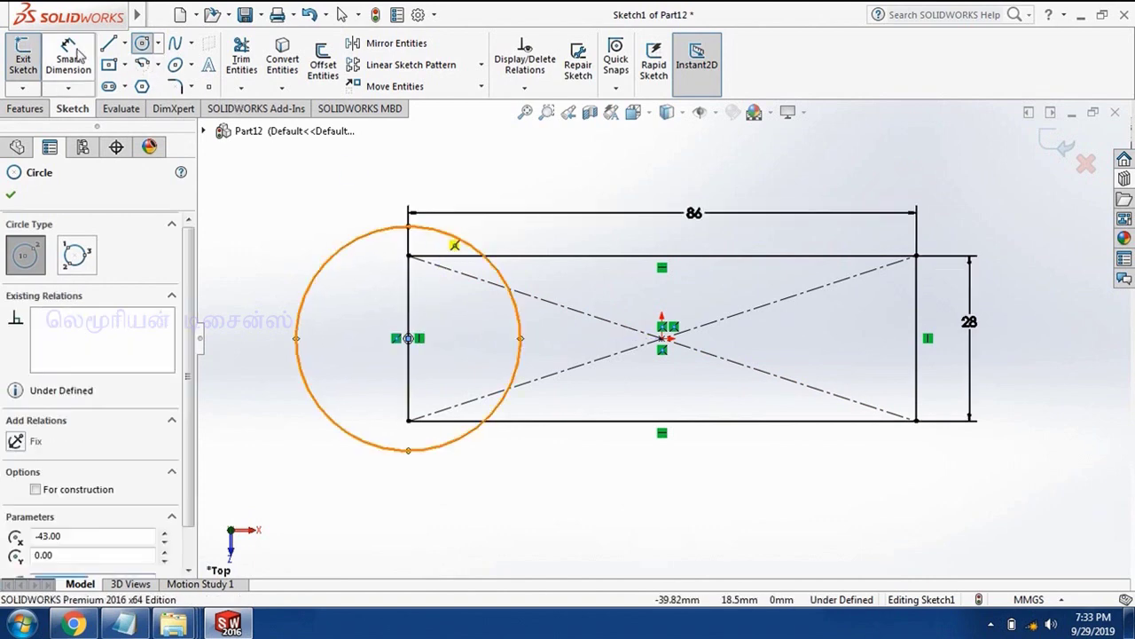
click(332, 263)
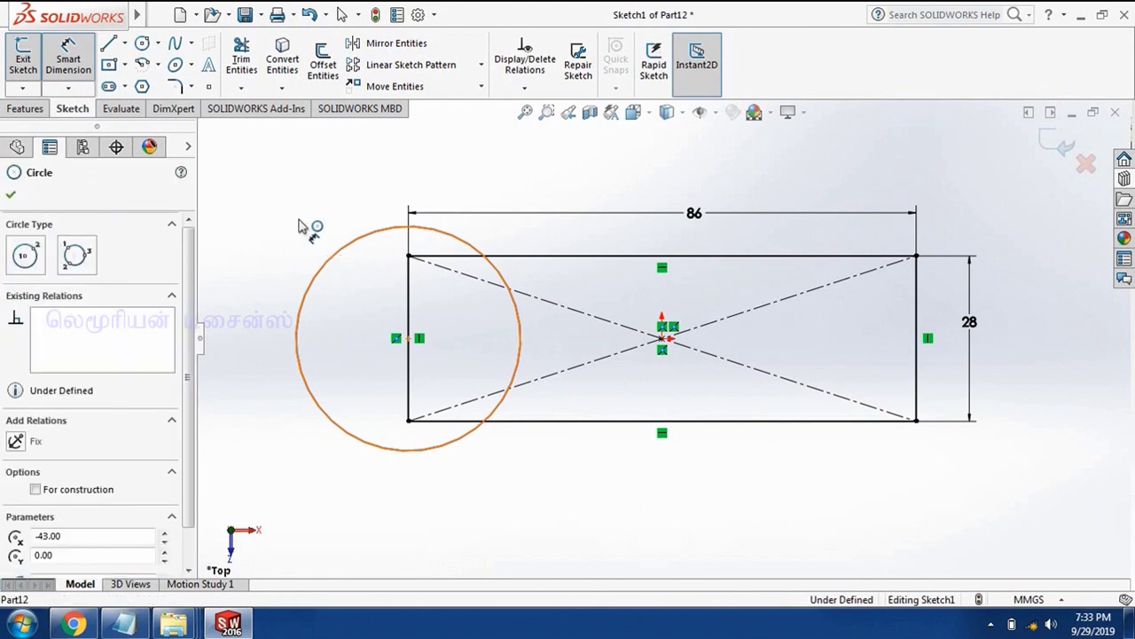
click(299, 215)
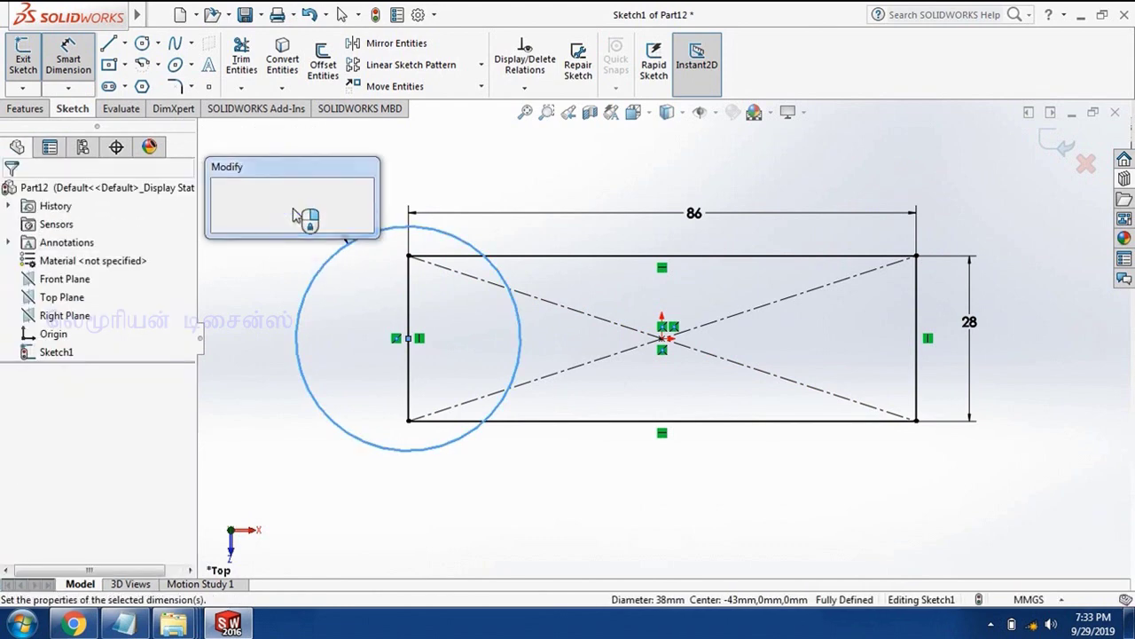
text(48)
key(Return)
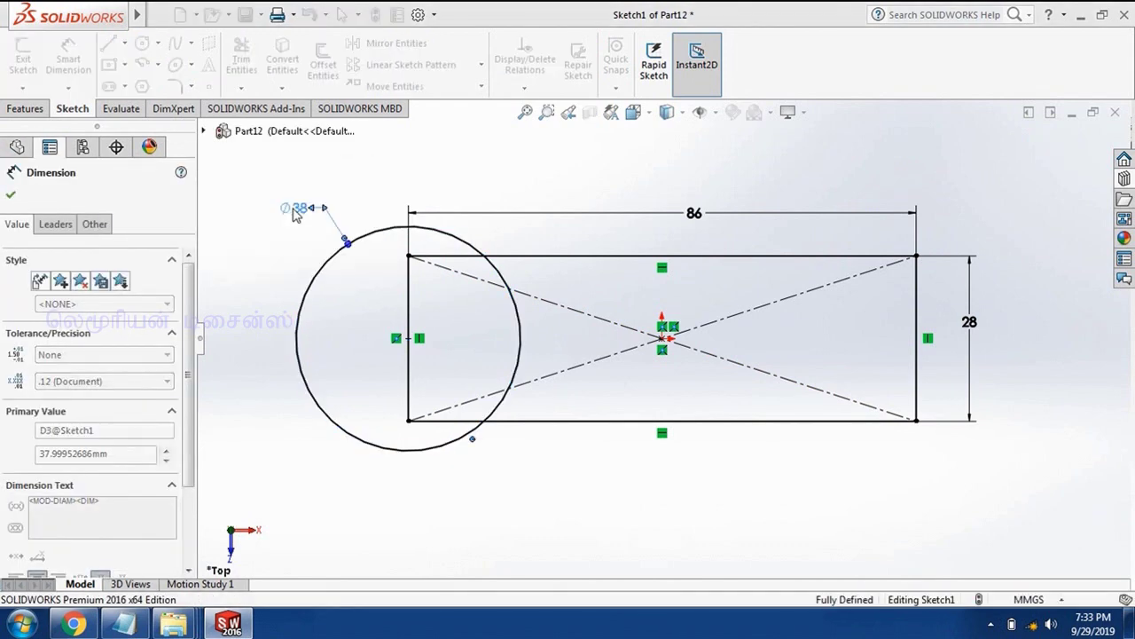
Step: Extrude the circle, rectangle and wedge regions 28 mm mid-plane into one solid
key(f)
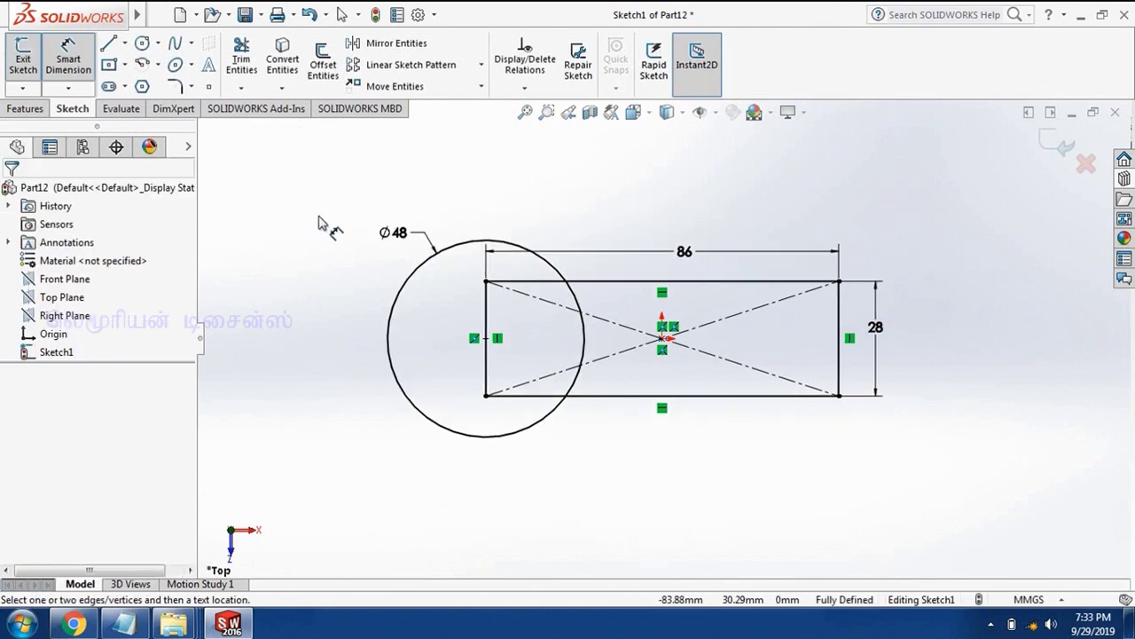
click(40, 109)
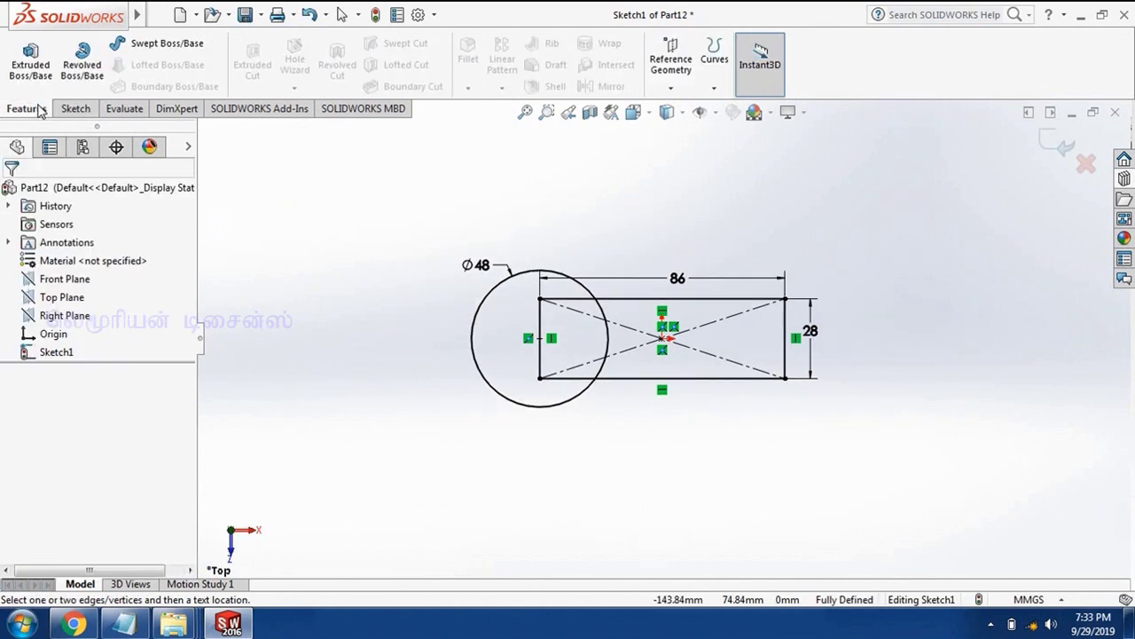
click(31, 61)
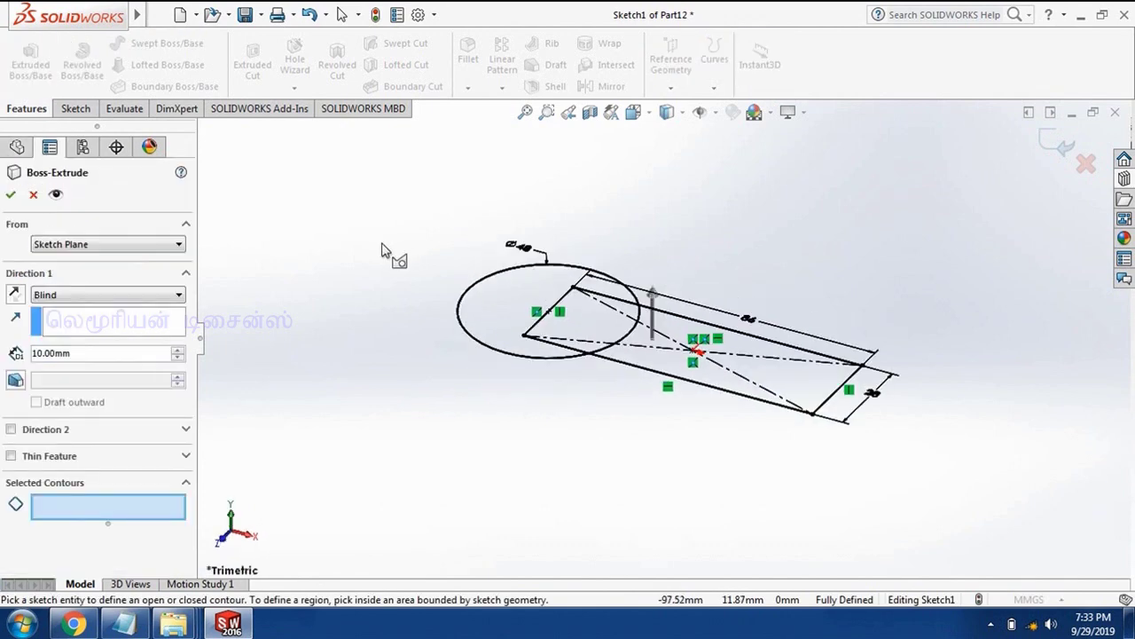
click(138, 294)
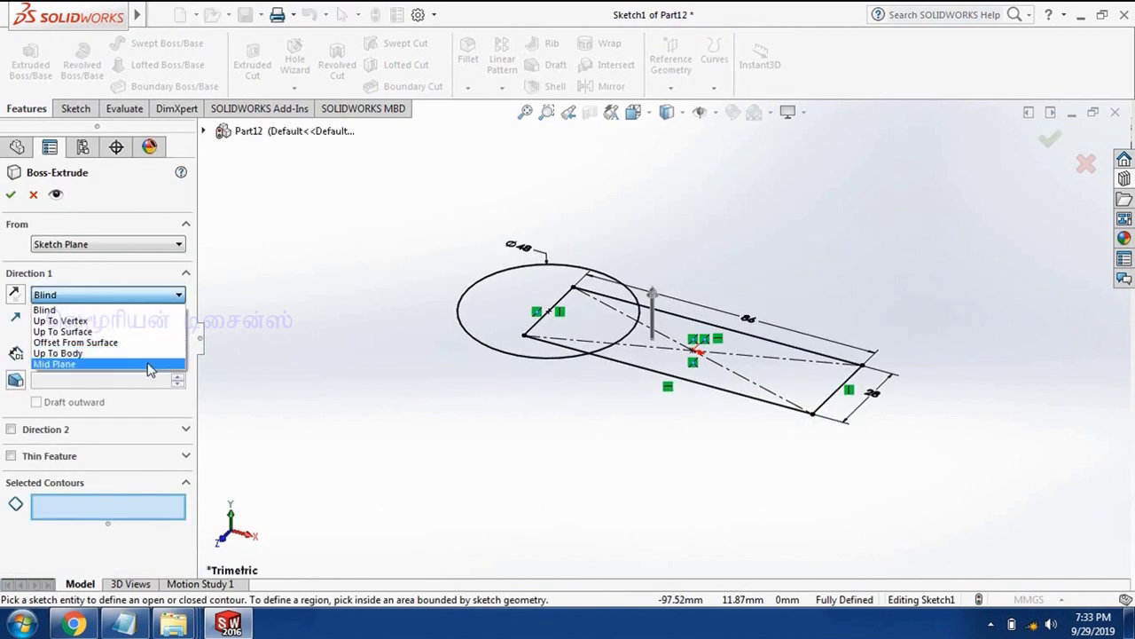
click(149, 369)
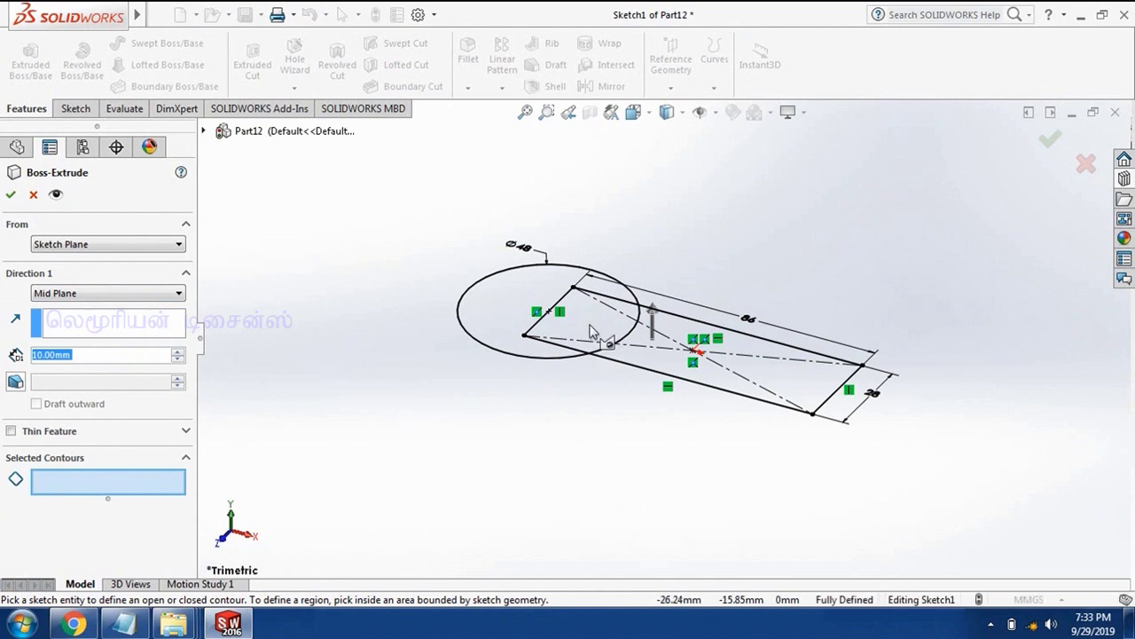
click(522, 307)
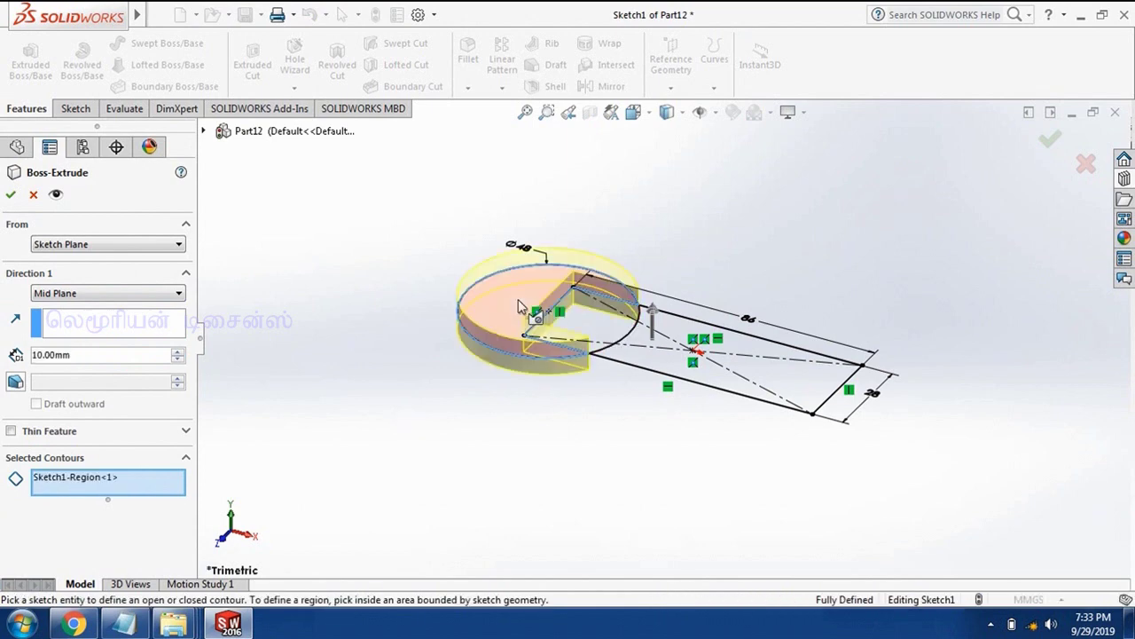
click(596, 320)
click(674, 328)
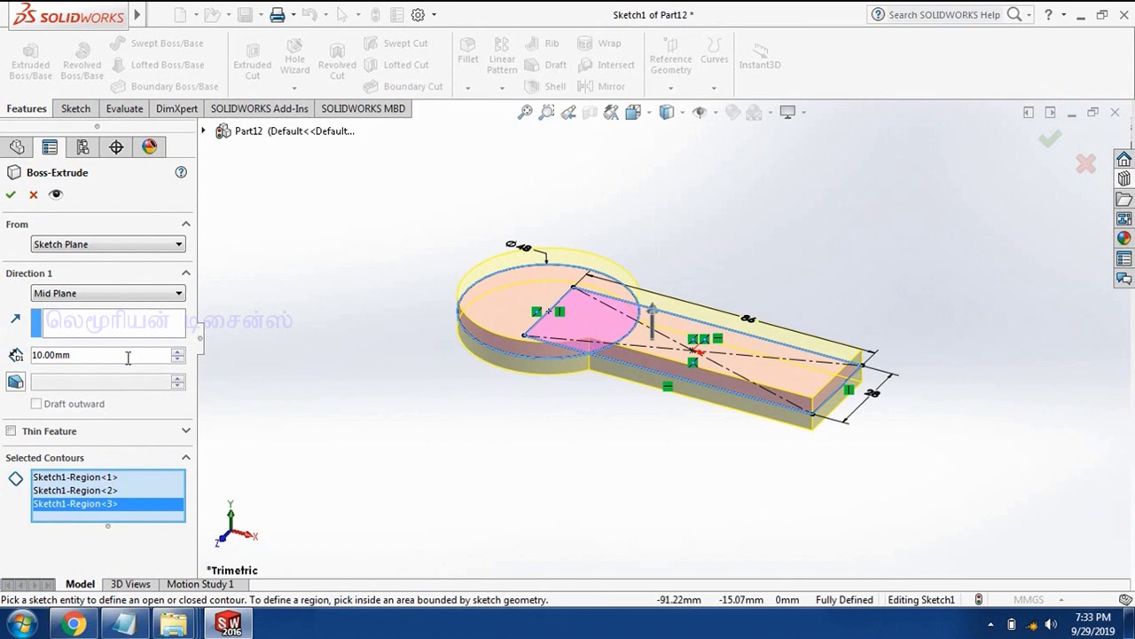
text(28)
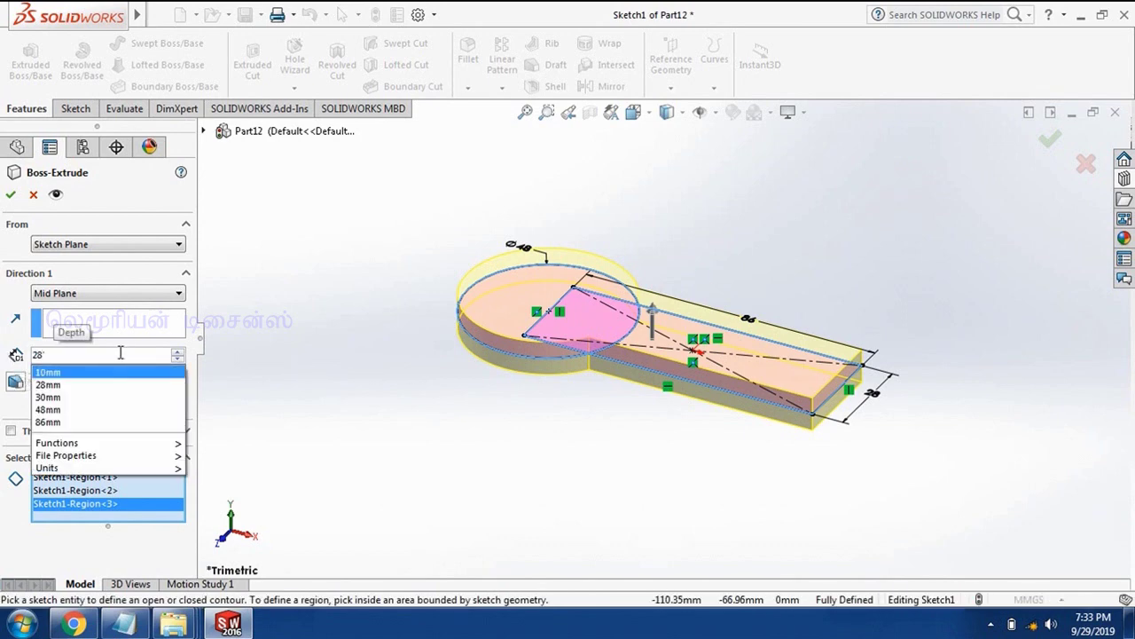
key(Return)
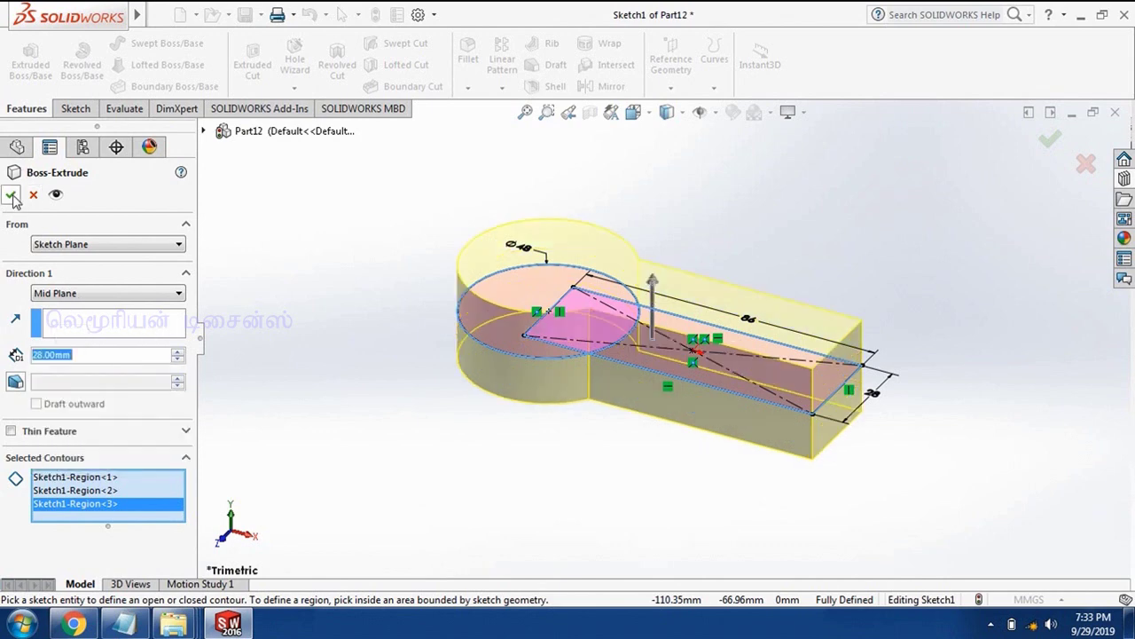
click(11, 196)
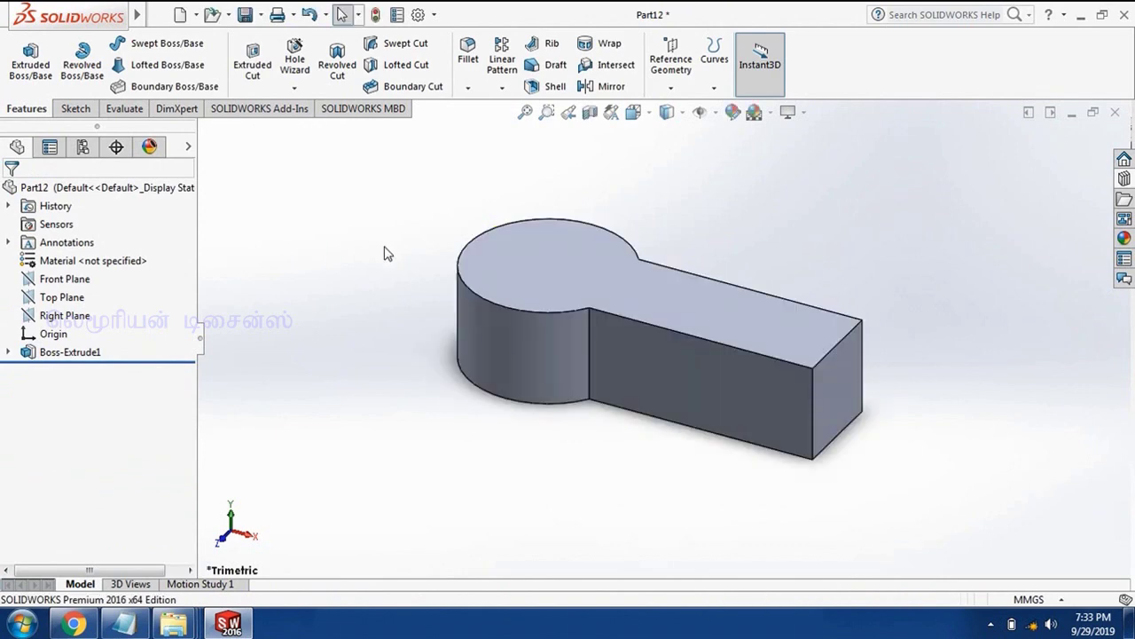
Step: On the top face, sketch a circle at the round end's centre, dimensioned to Ø24
click(75, 108)
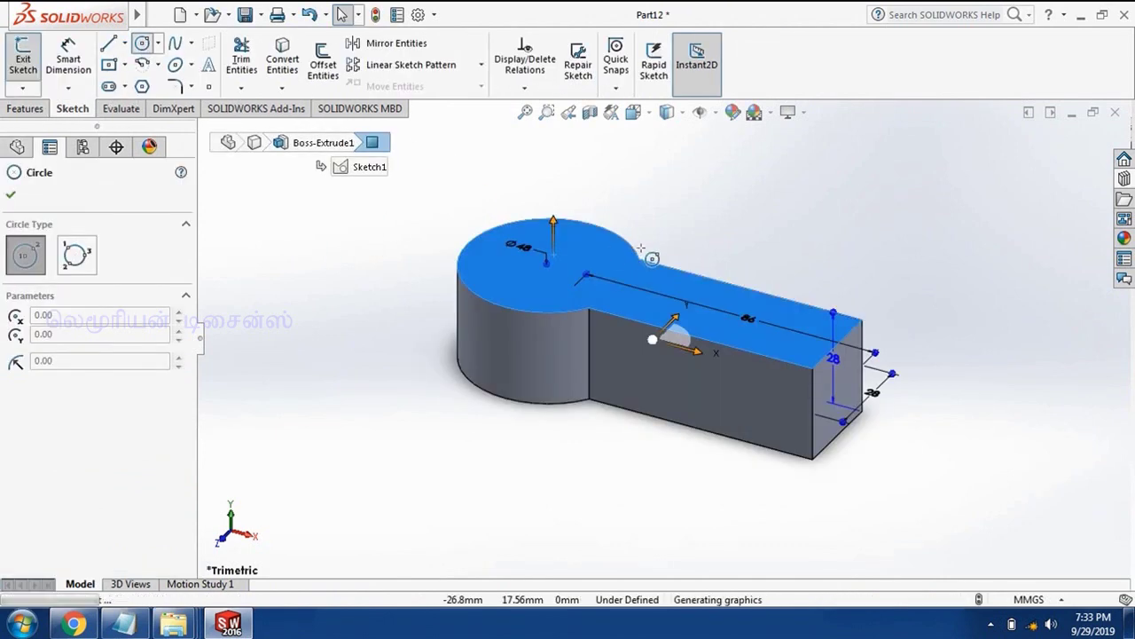
key(ctrl+8)
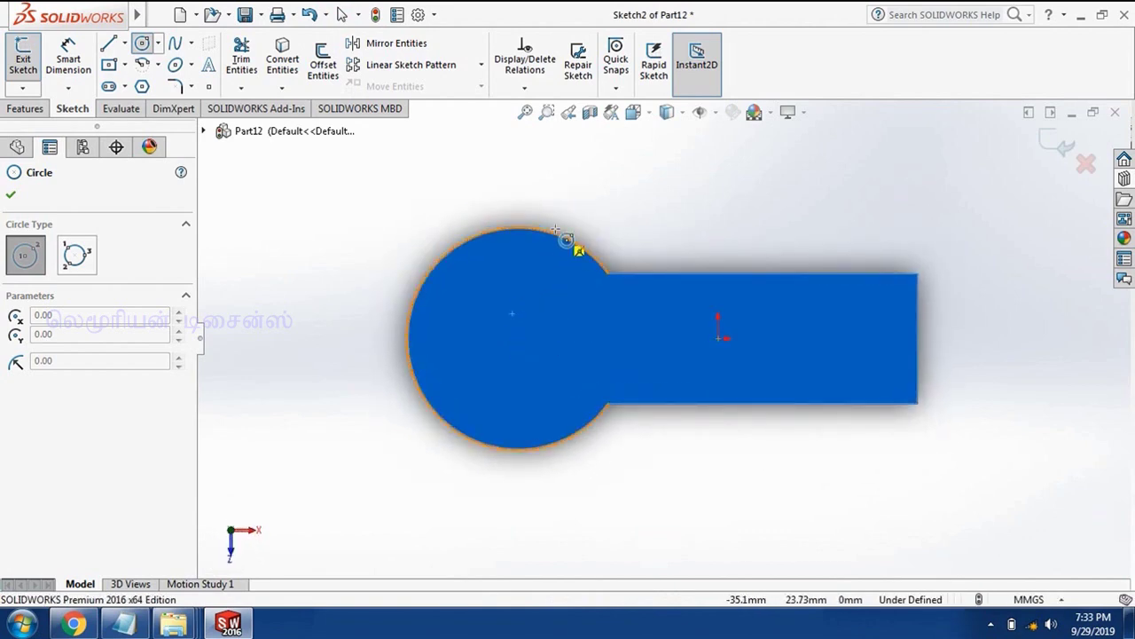
click(518, 338)
click(597, 302)
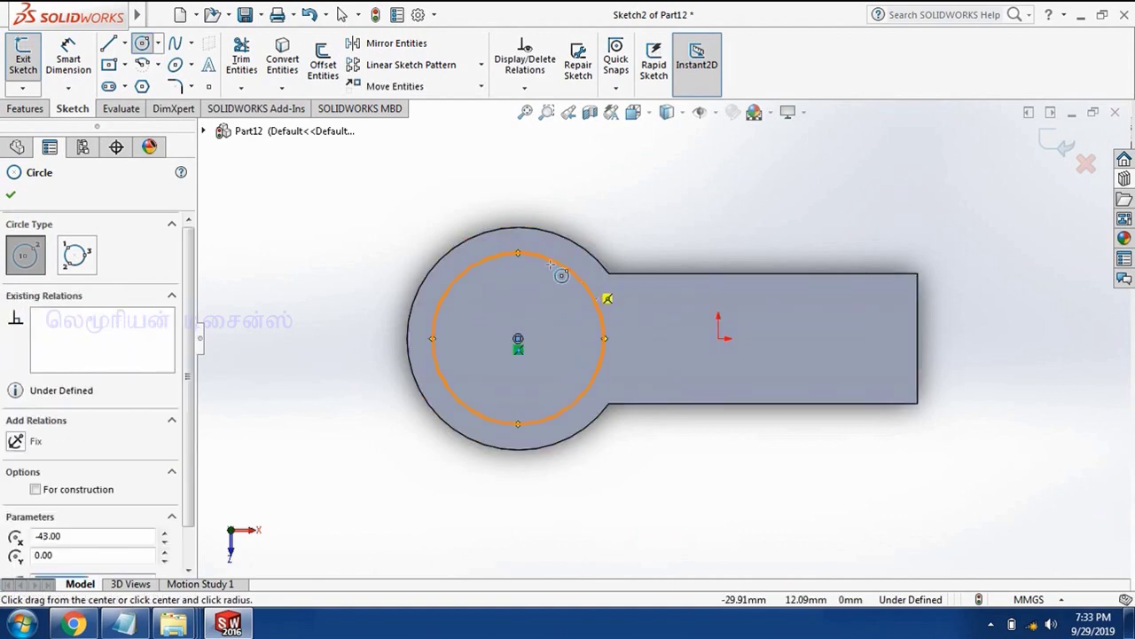
click(77, 46)
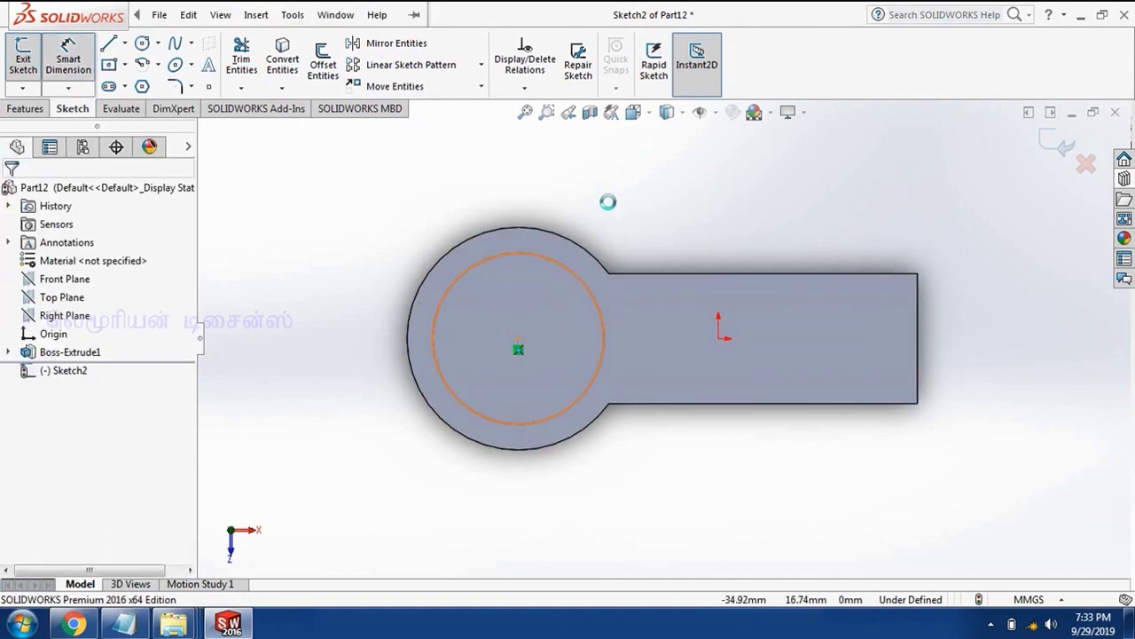
click(566, 267)
click(608, 204)
text(2)
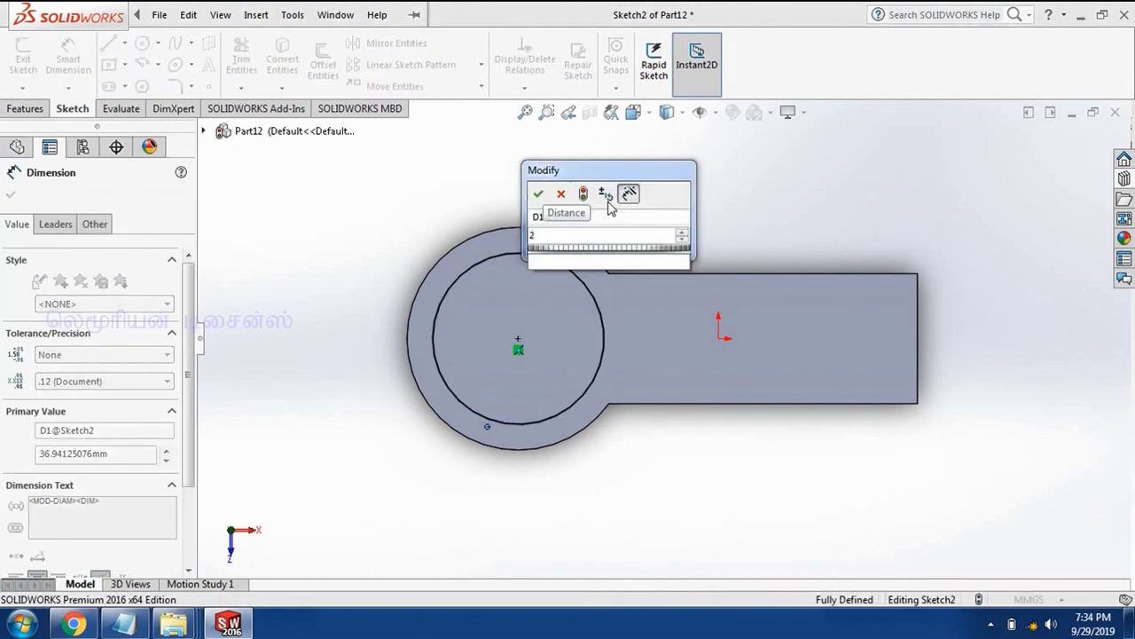
key(Return)
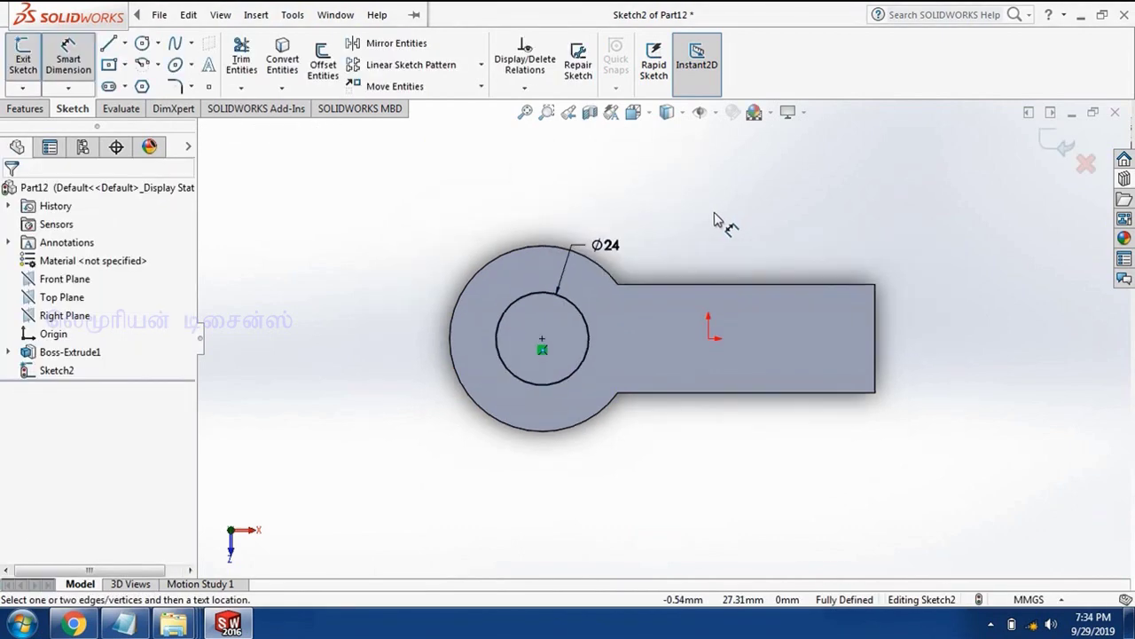
click(19, 107)
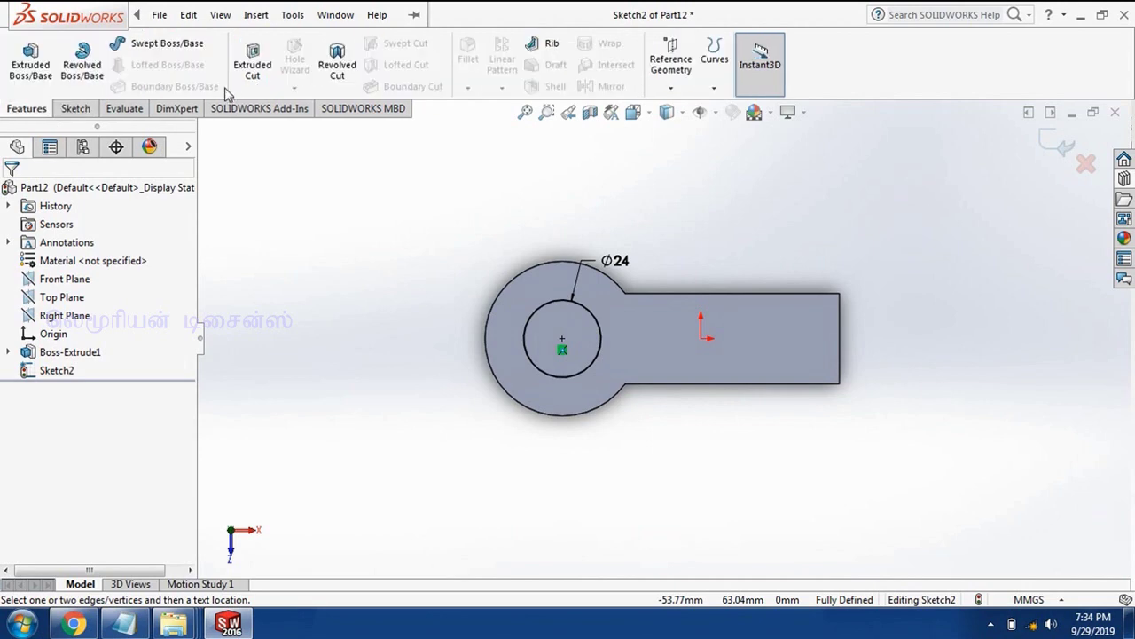
Step: Extruded-cut the Ø24 circle Through All, then orbit to inspect the hole
click(251, 62)
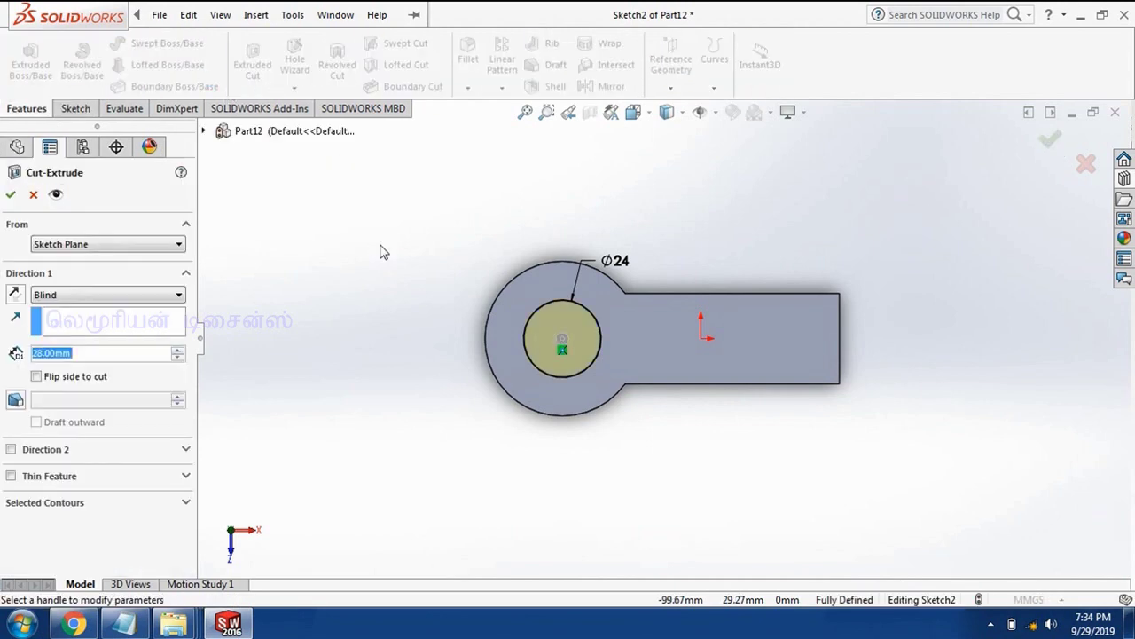
click(124, 295)
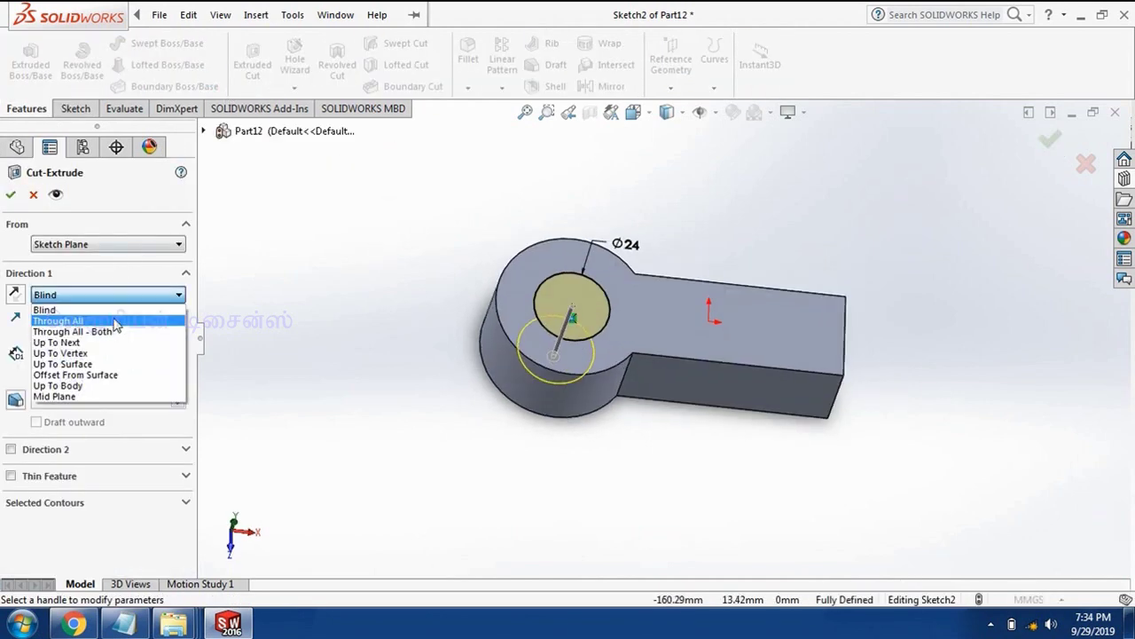
click(114, 320)
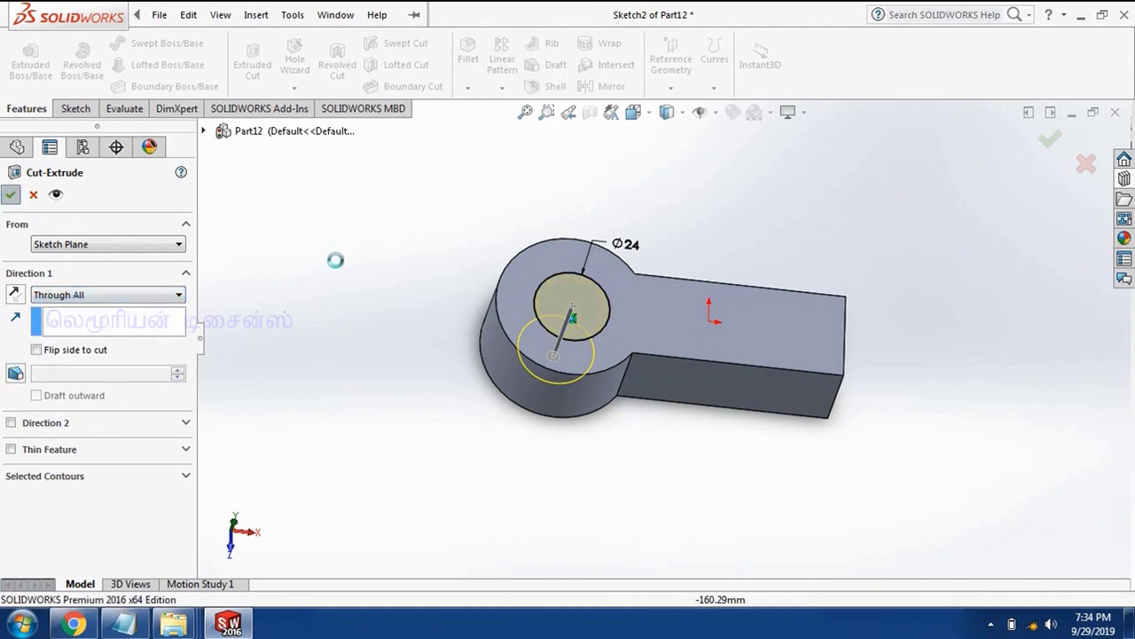
key(Return)
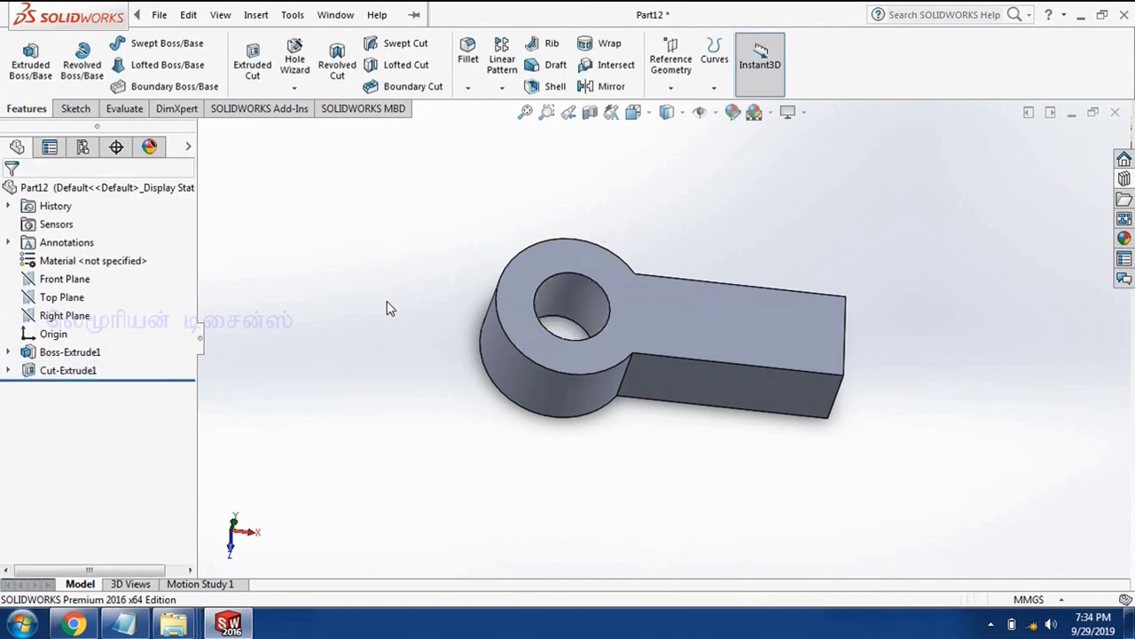
mouse_move(386, 301)
middle_down()
mouse_move(386, 233)
mouse_move(357, 218)
mouse_move(372, 271)
mouse_move(305, 264)
mouse_move(462, 390)
middle_up()
Step: Sketch a corner line on the arm's end face, its top end 7 mm from the vertical edge
click(603, 423)
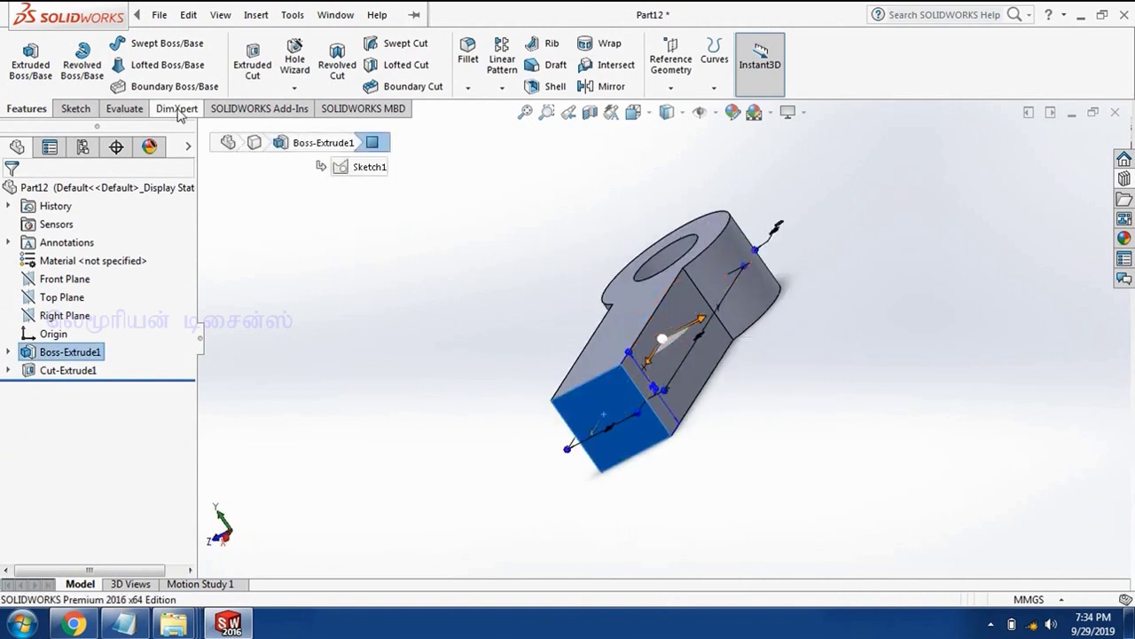
click(76, 109)
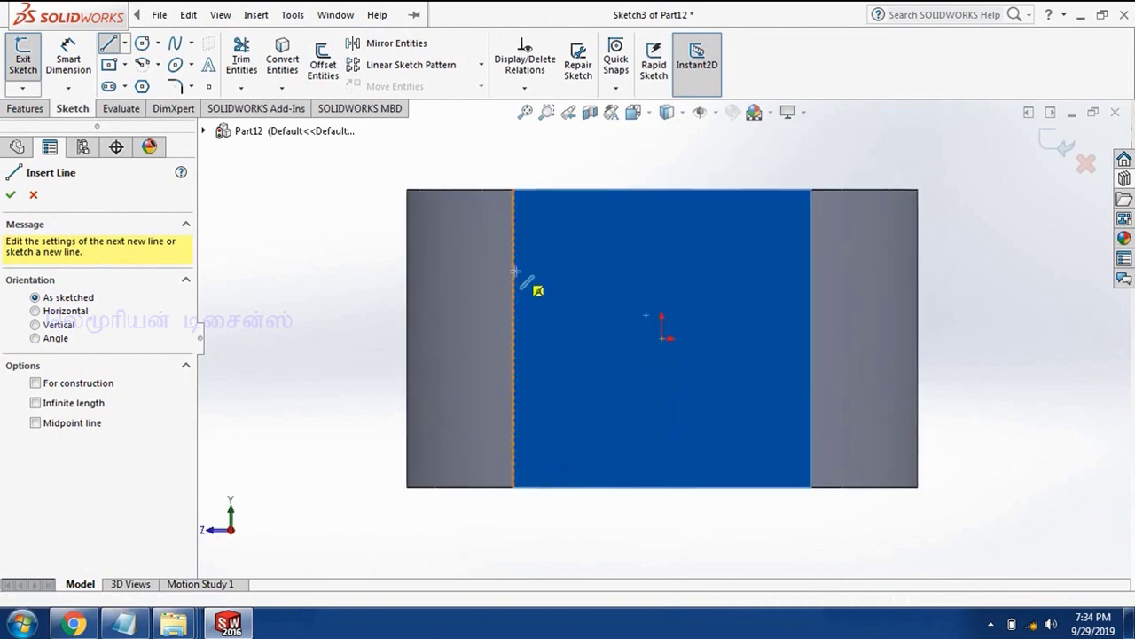
click(513, 267)
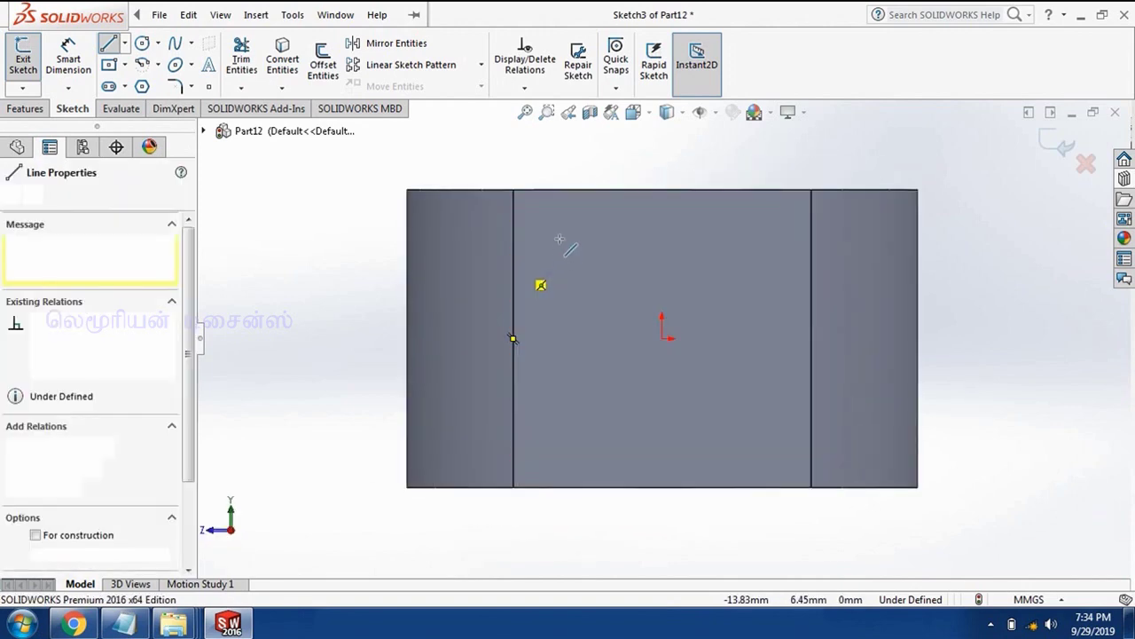
double_click(568, 191)
key(Escape)
key(Escape)
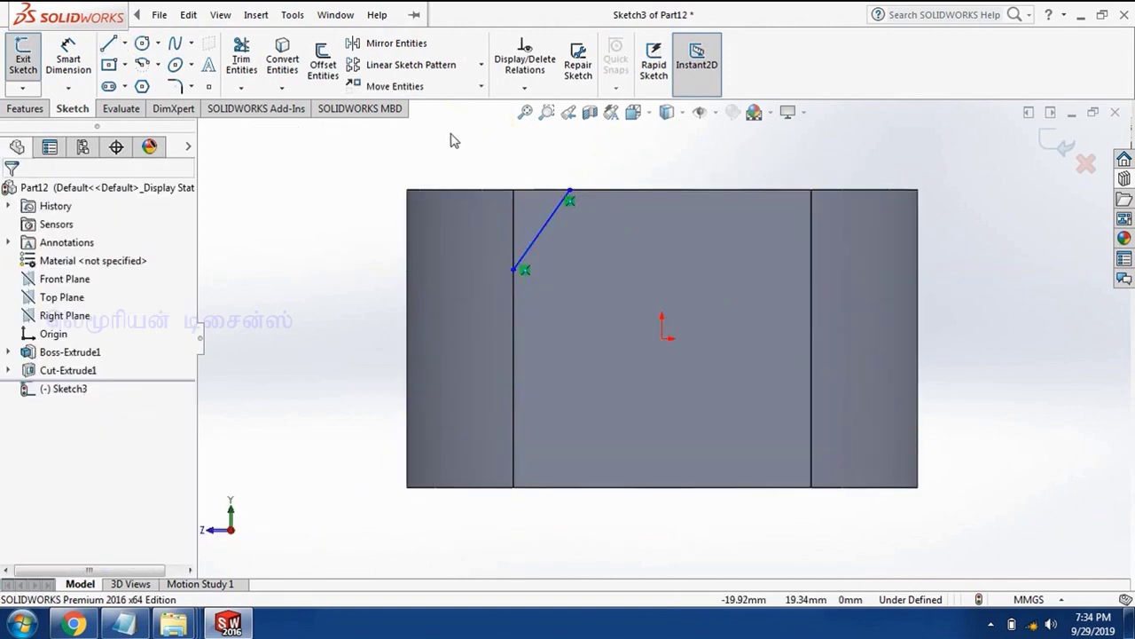
click(71, 55)
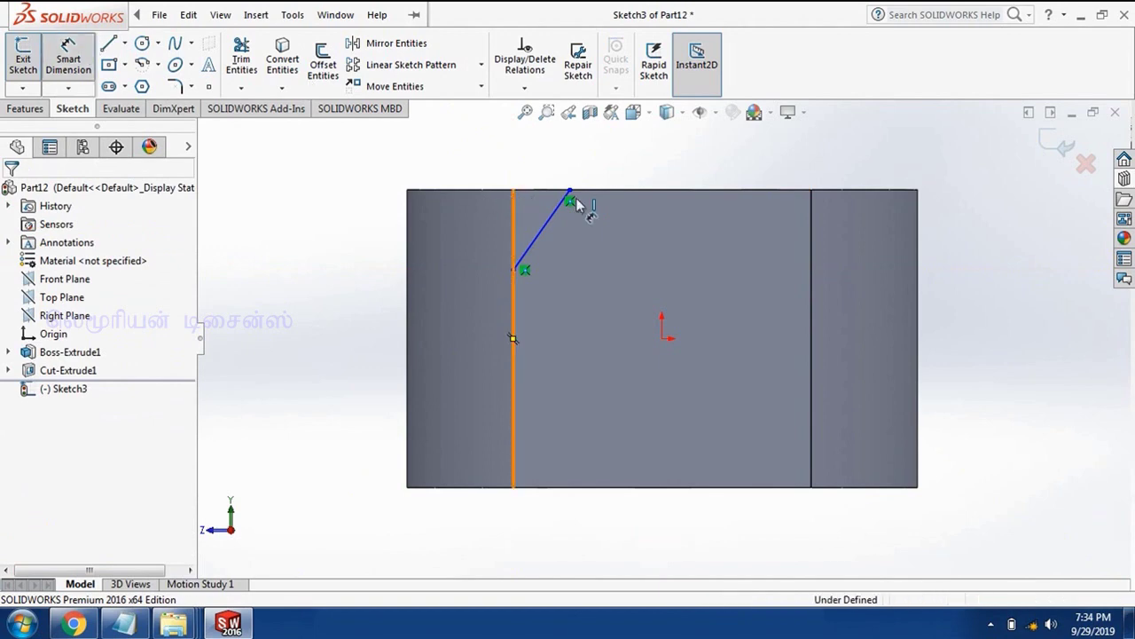
click(513, 213)
click(569, 191)
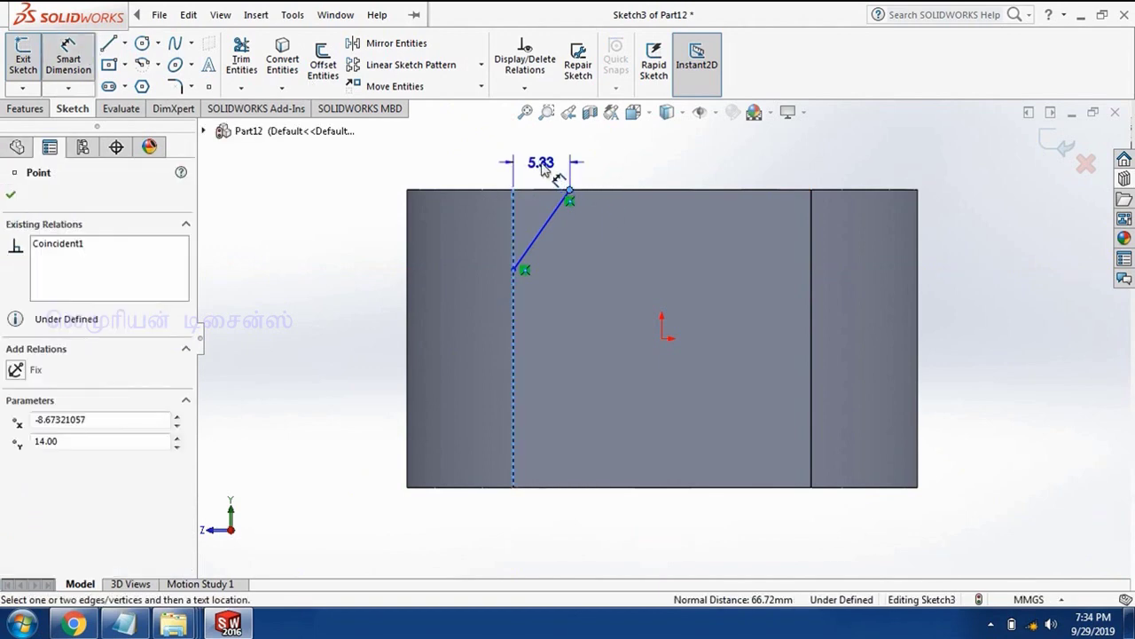
click(543, 168)
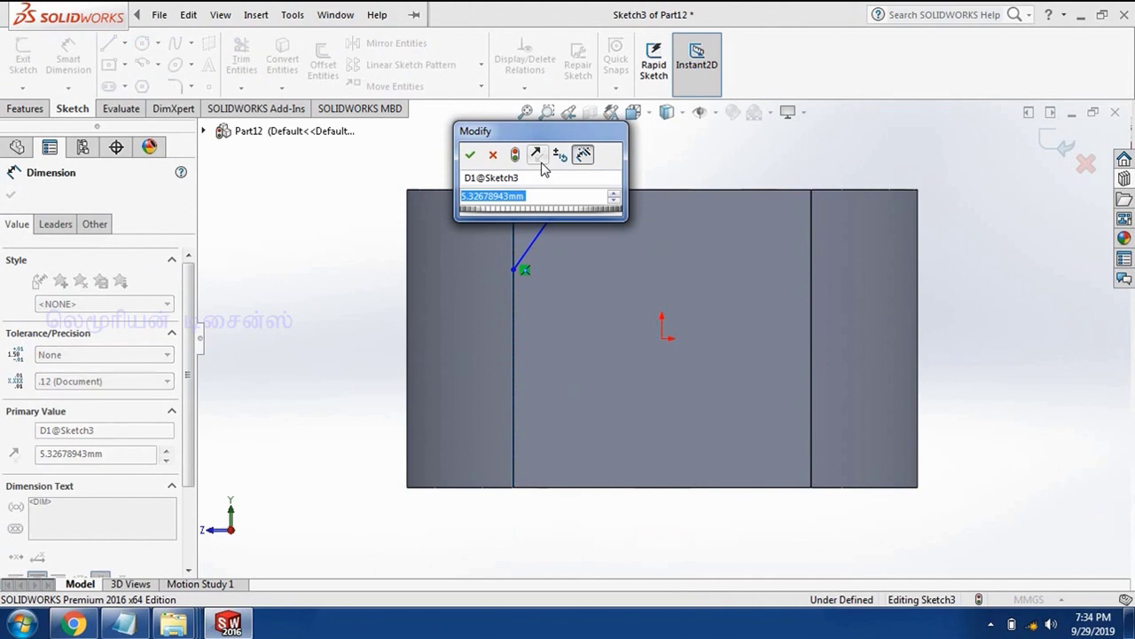
text(7)
key(Return)
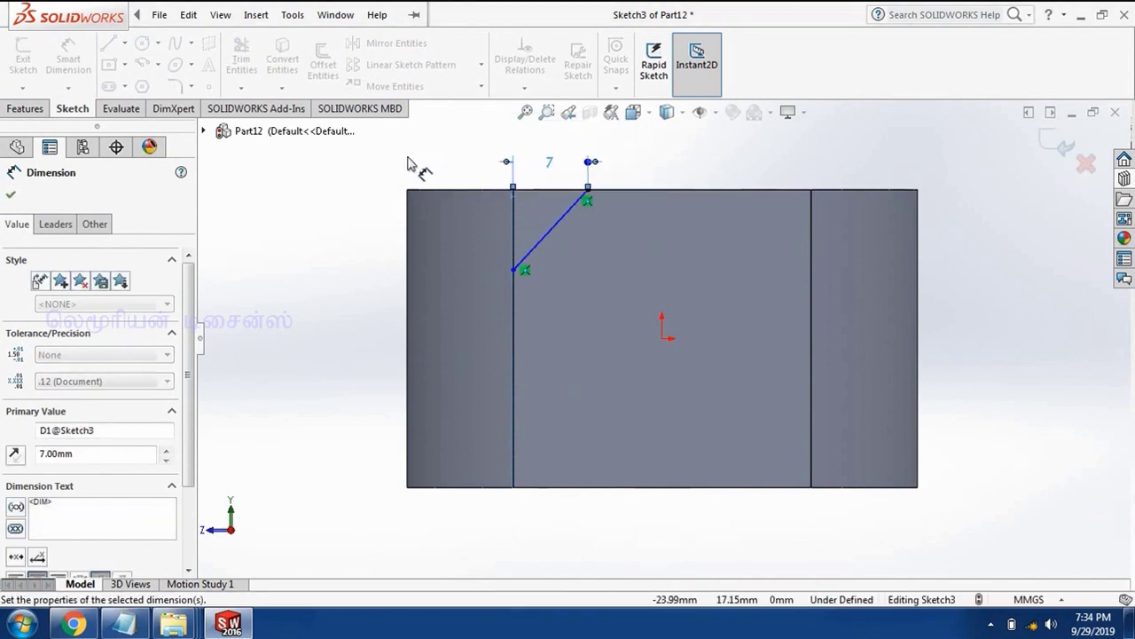
click(406, 165)
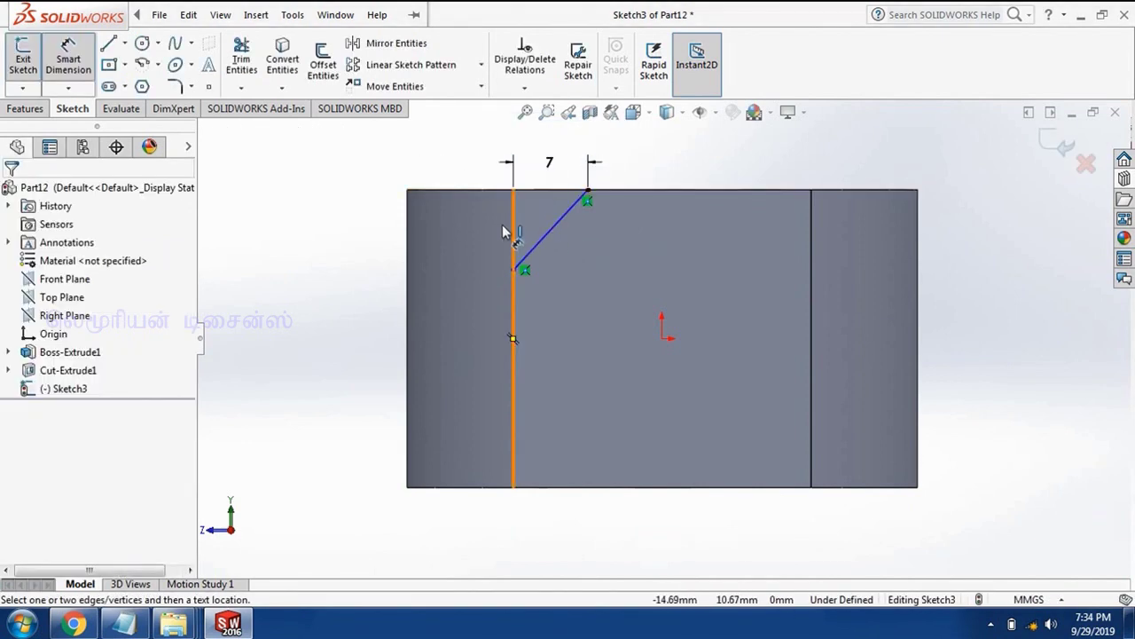
Step: Dimension the corner line at 45° to the vertical edge
click(514, 233)
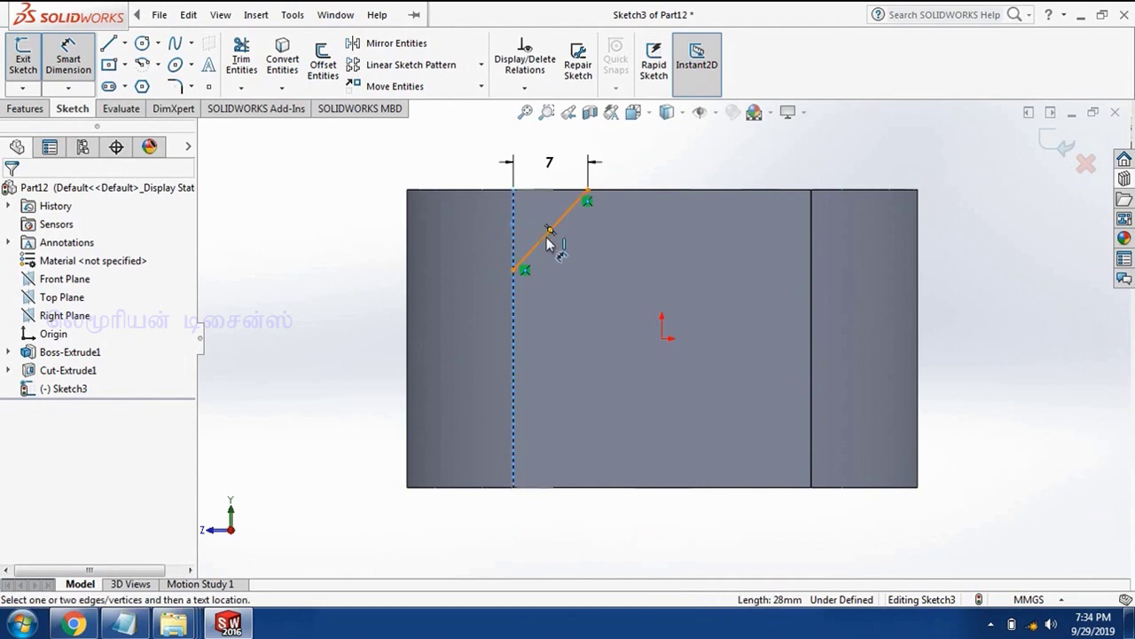
click(547, 235)
click(533, 218)
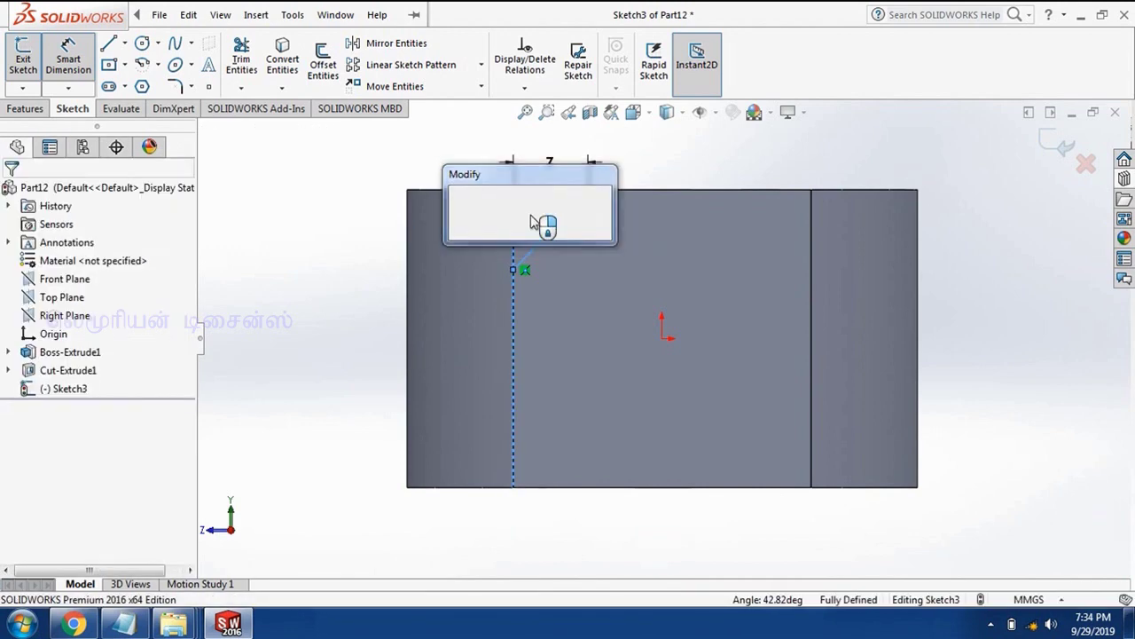
text(45)
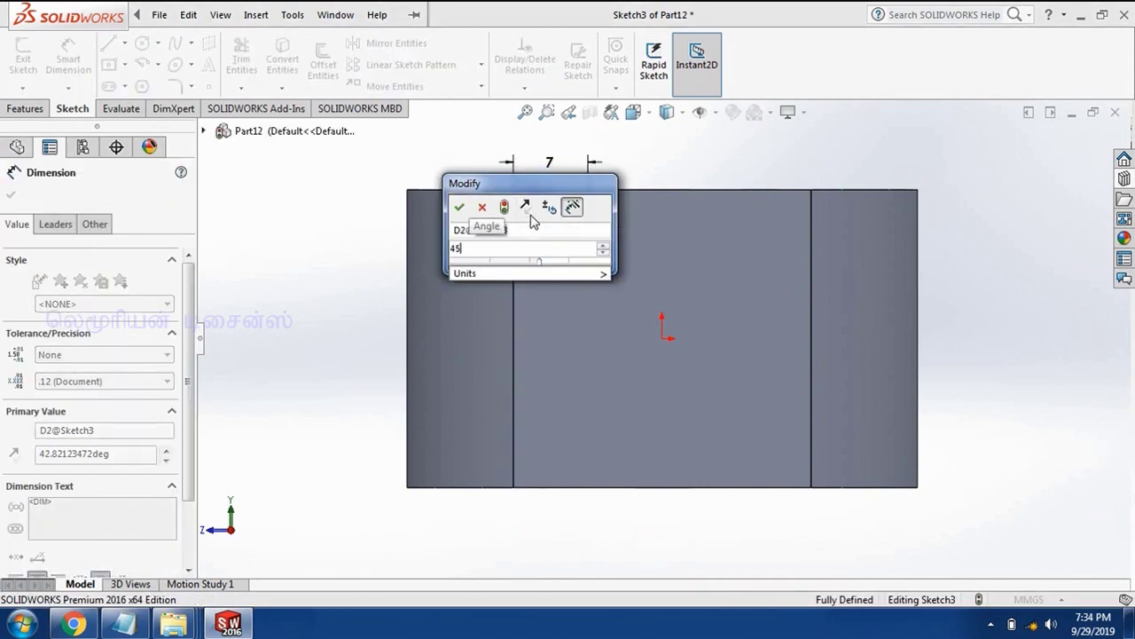
click(459, 207)
click(321, 308)
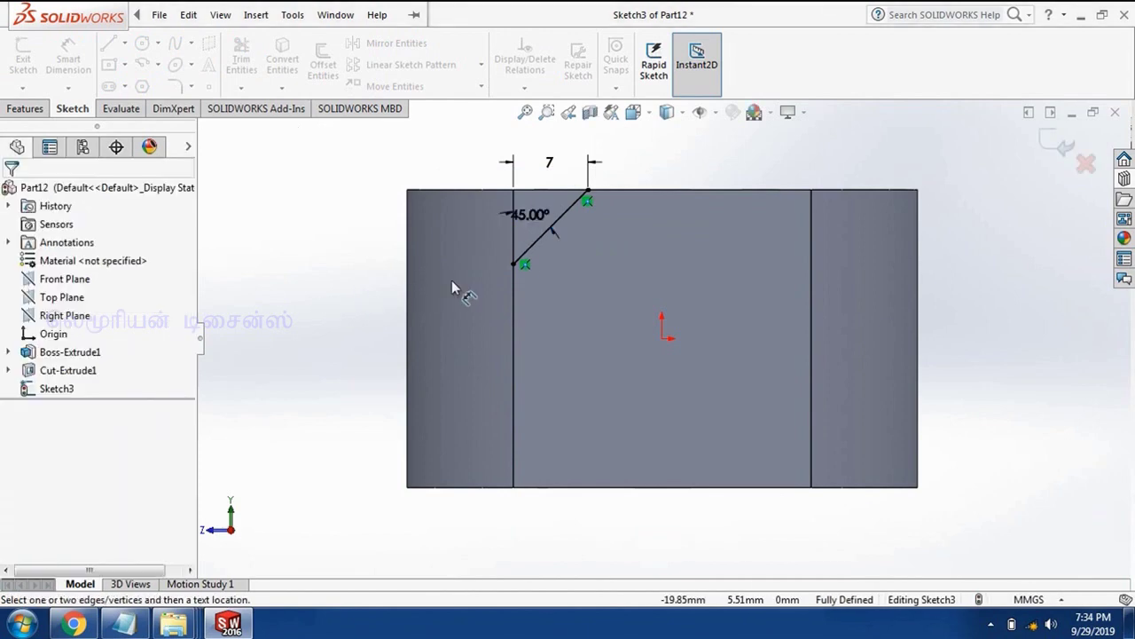
click(36, 107)
Step: Circular-pattern the corner line 4 times about the sketch origin over 360°
click(88, 111)
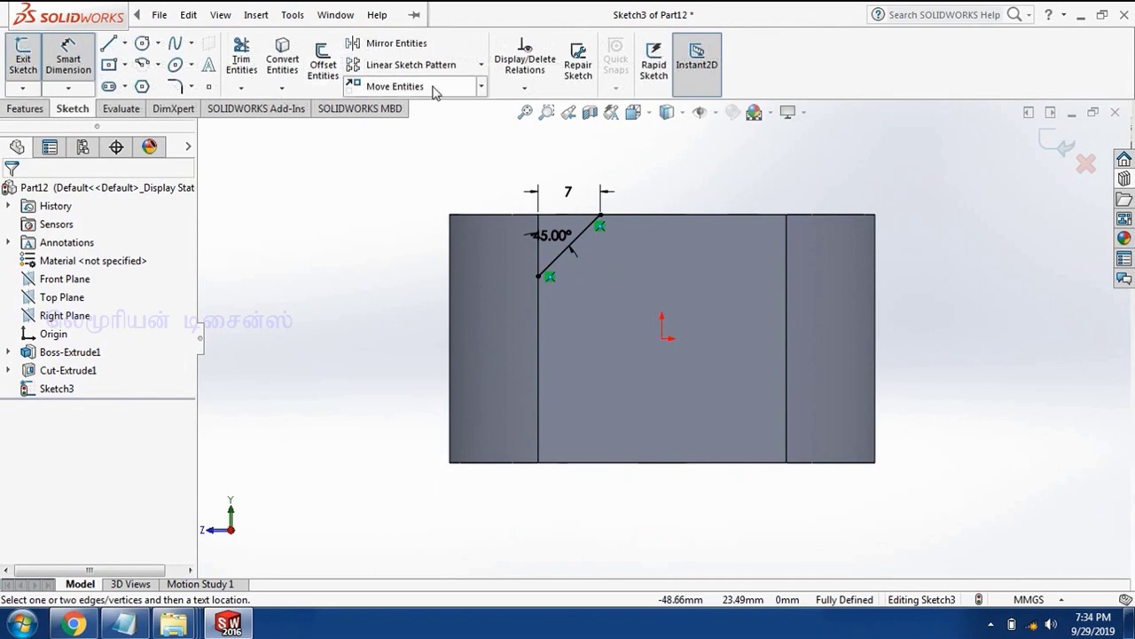
click(482, 66)
click(463, 106)
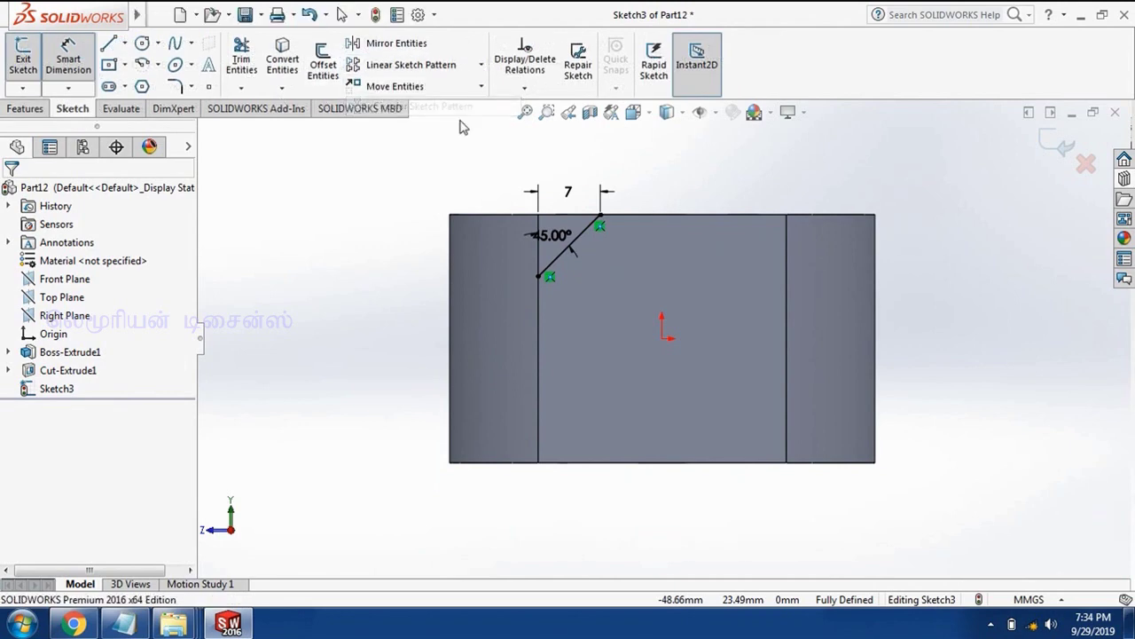
click(663, 336)
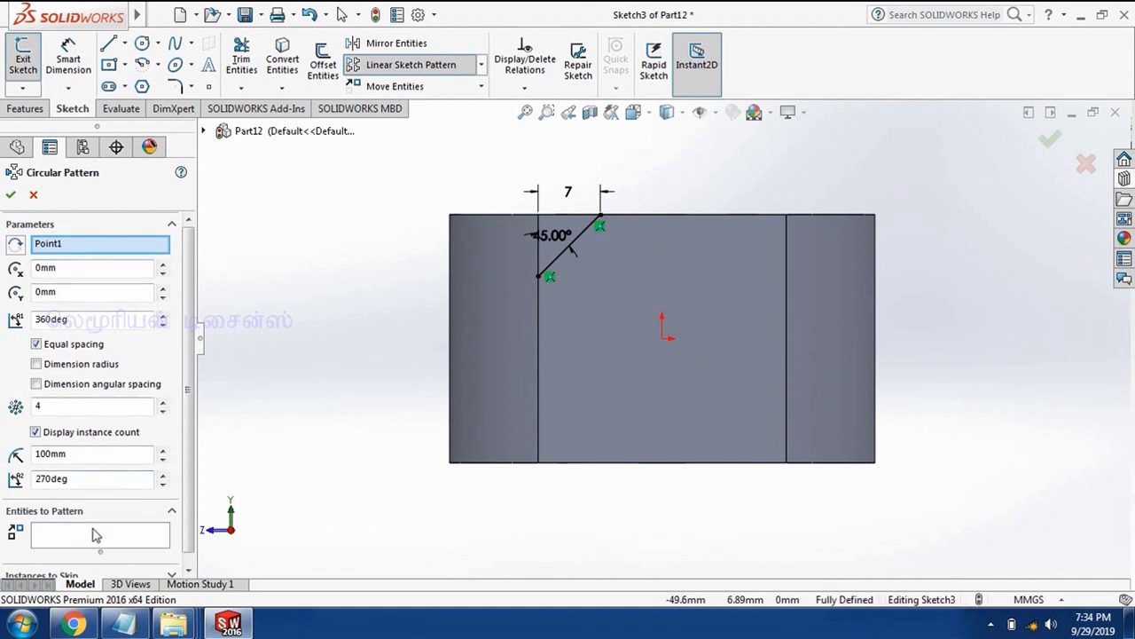
click(95, 535)
click(580, 237)
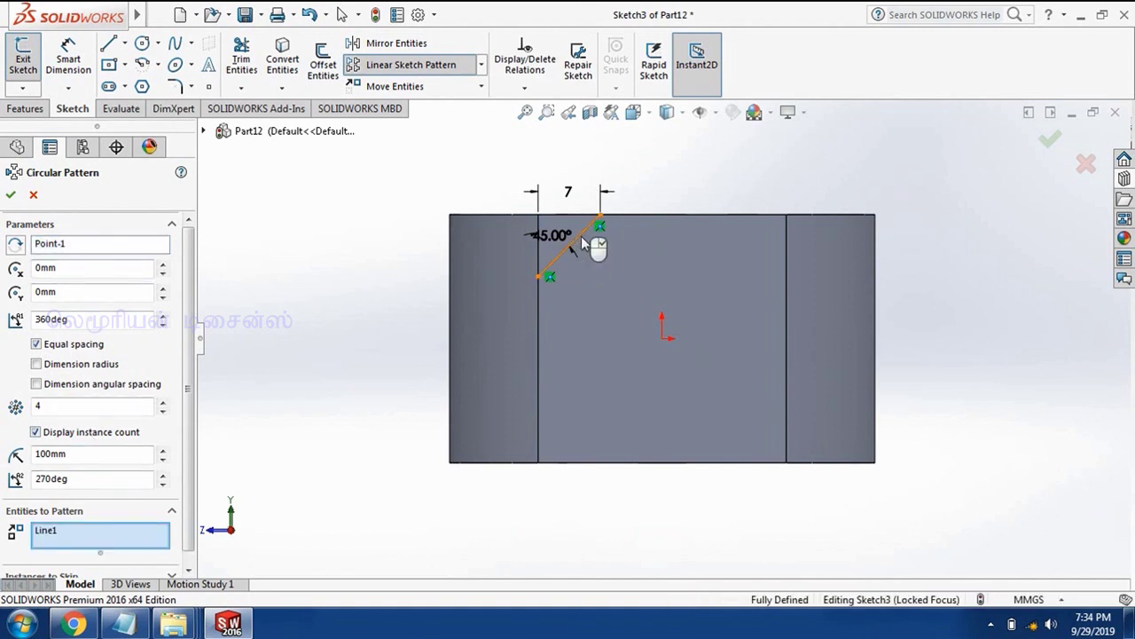
click(11, 194)
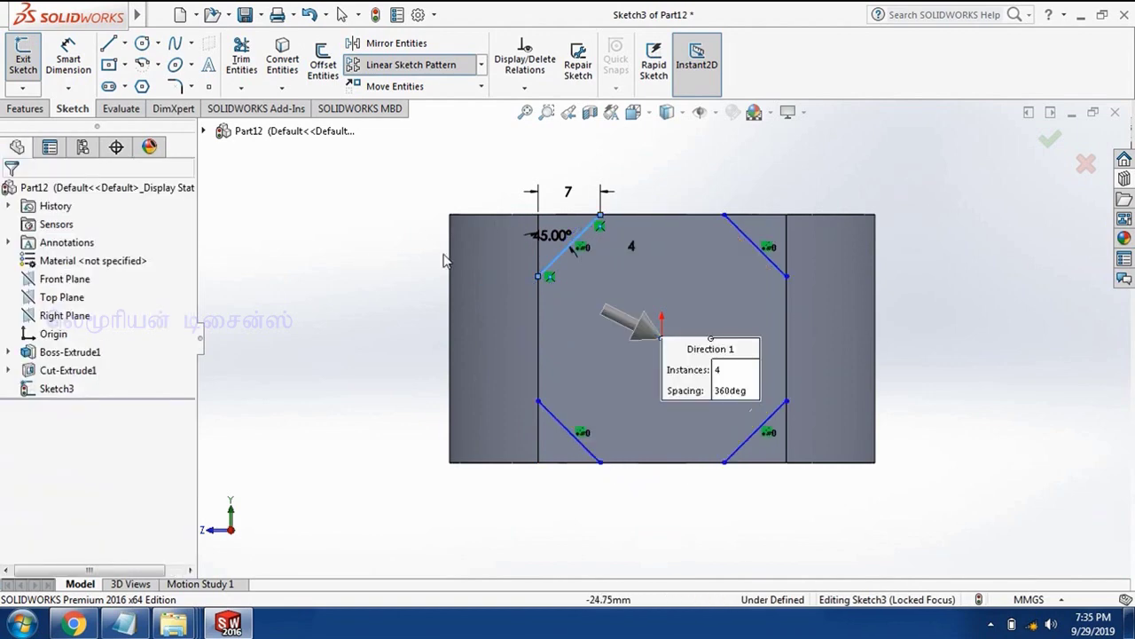
middle_drag(722, 273, 694, 291)
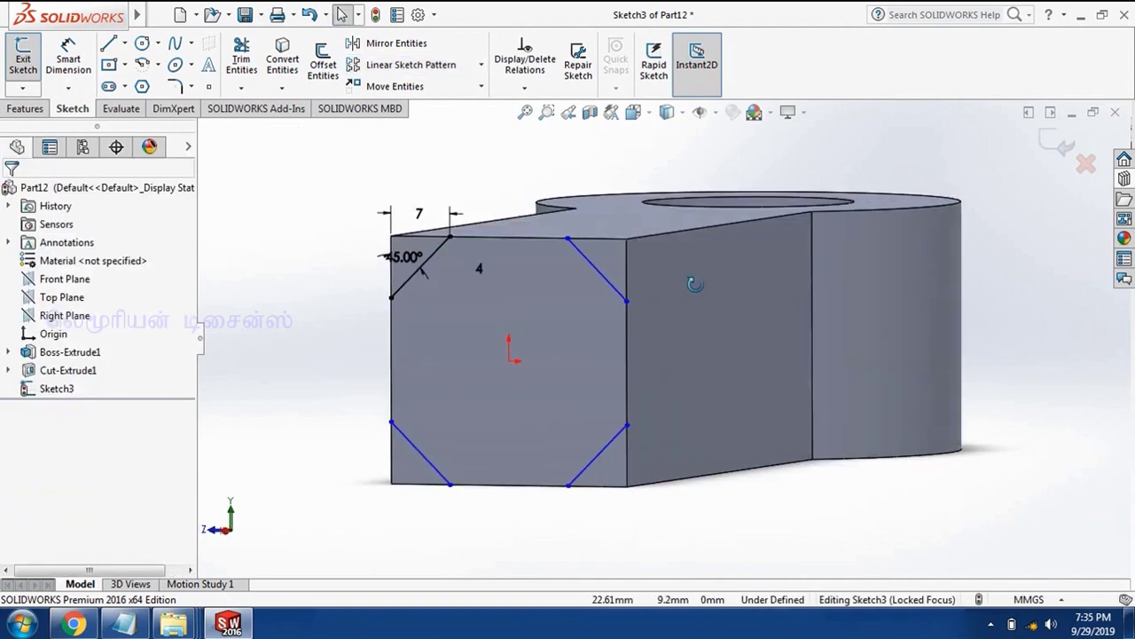
scroll(694, 291, up, 3)
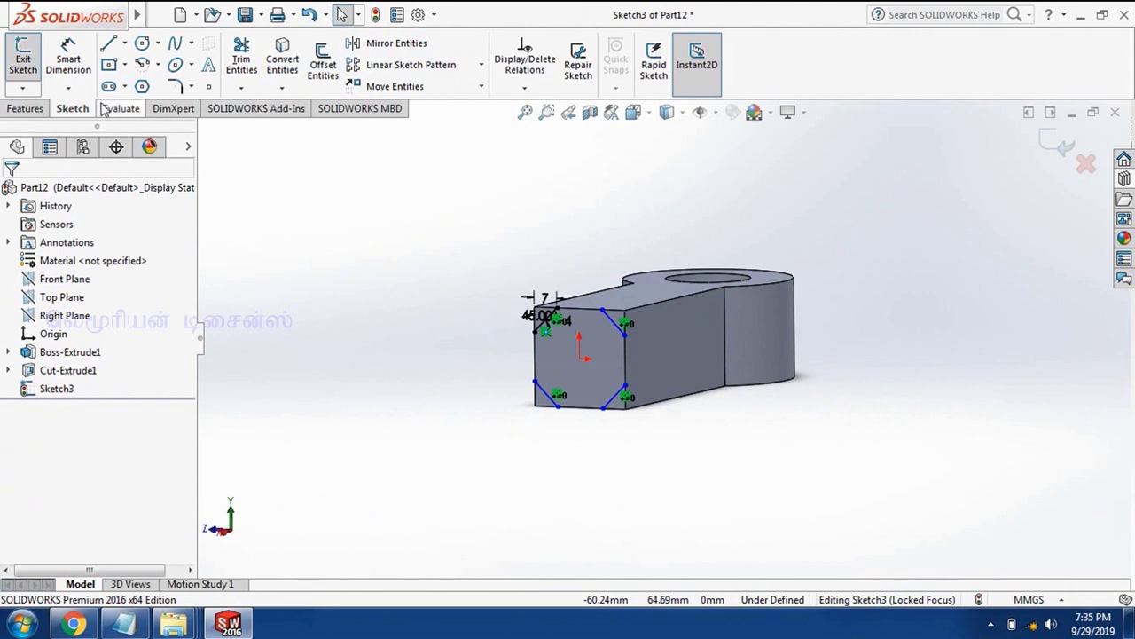
click(18, 108)
click(253, 64)
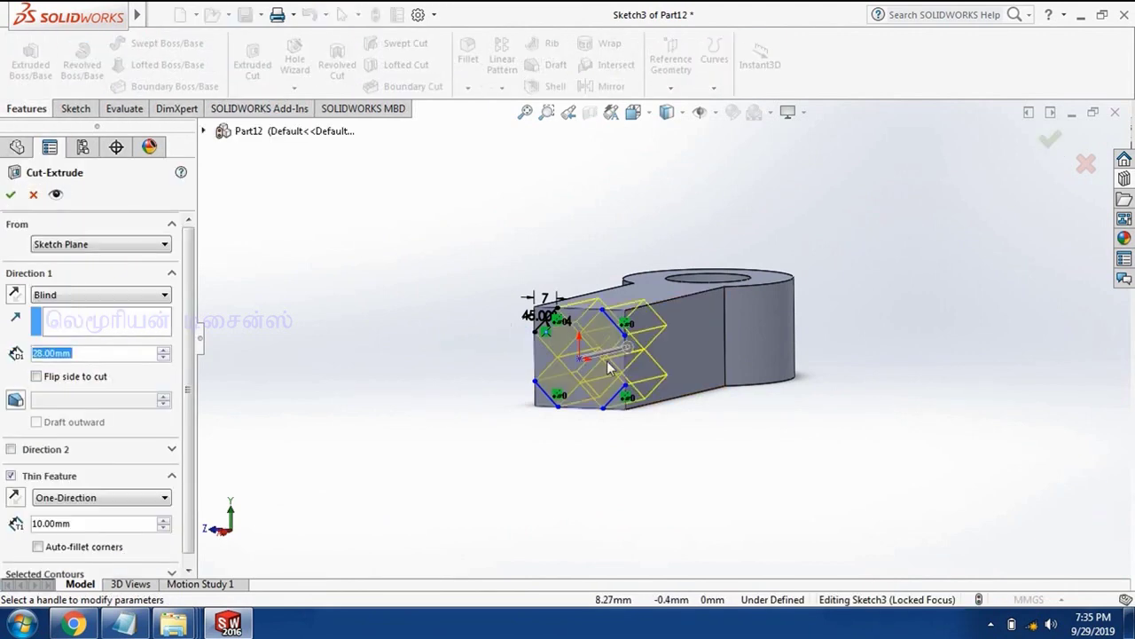
Step: Cut the four corner triangle regions 30 mm deep with Thin Feature turned off
scroll(609, 367, down, 2)
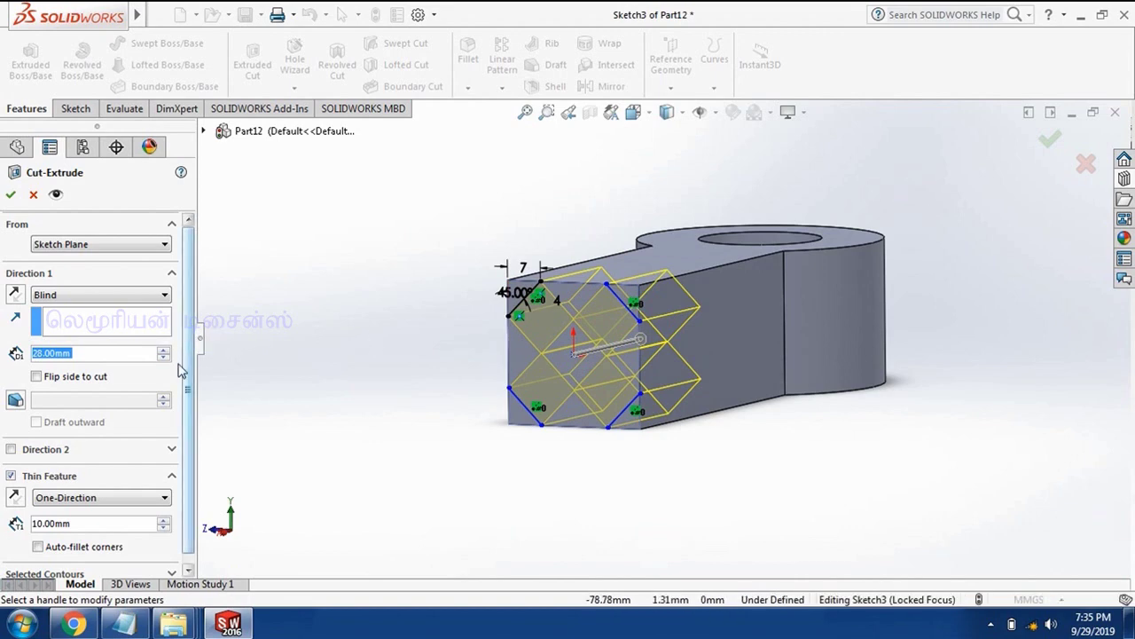
scroll(142, 417, down, 1)
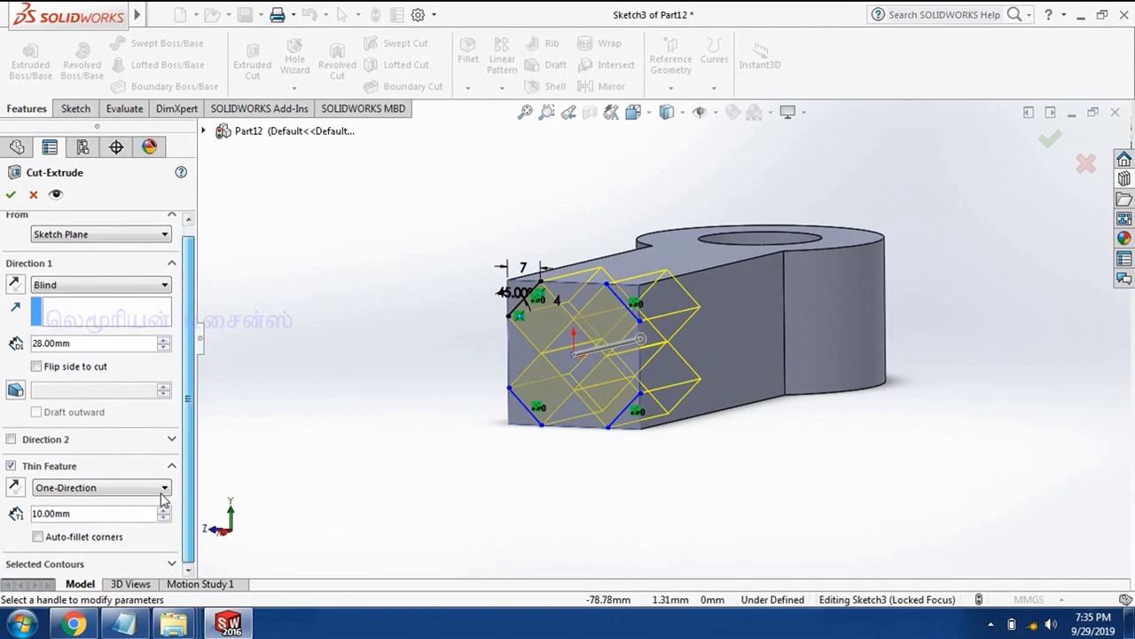
click(11, 467)
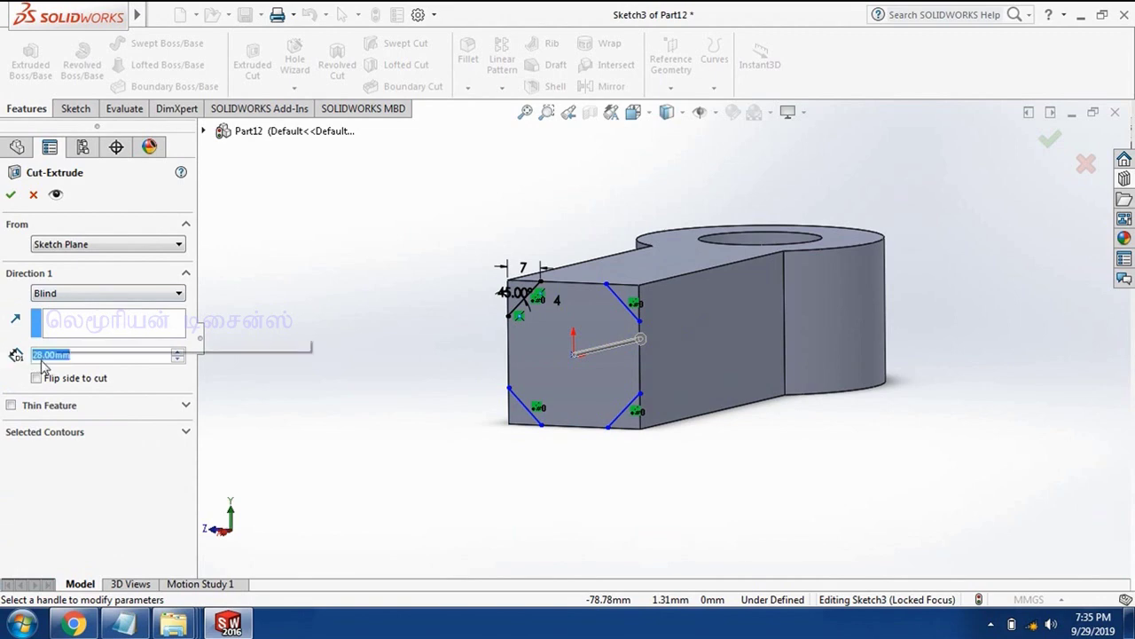
text(30)
key(Return)
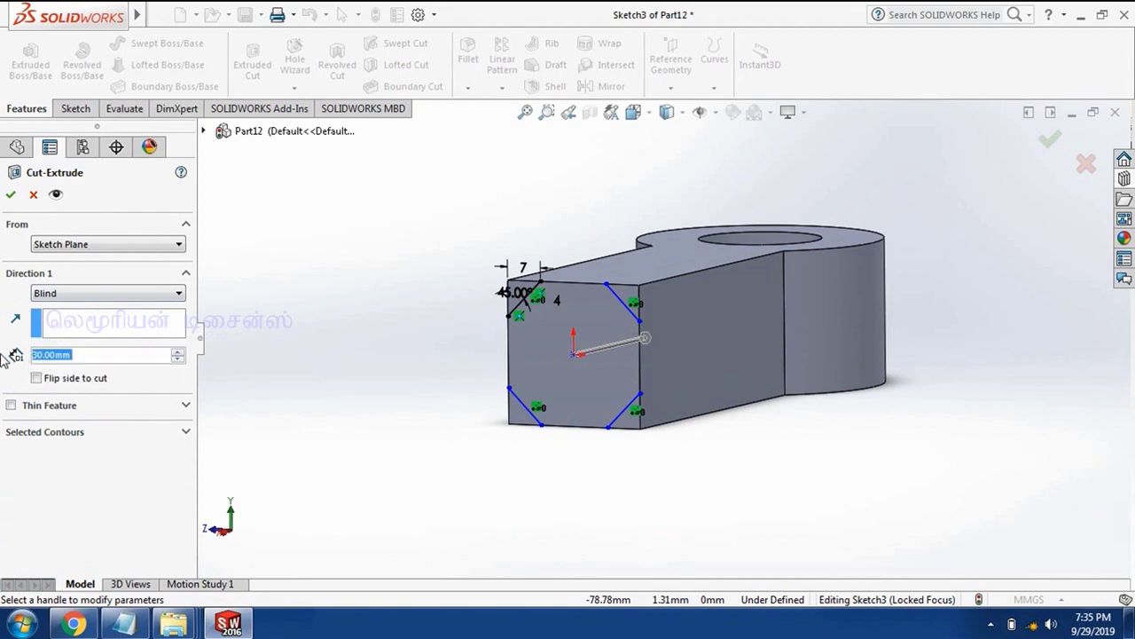
click(137, 429)
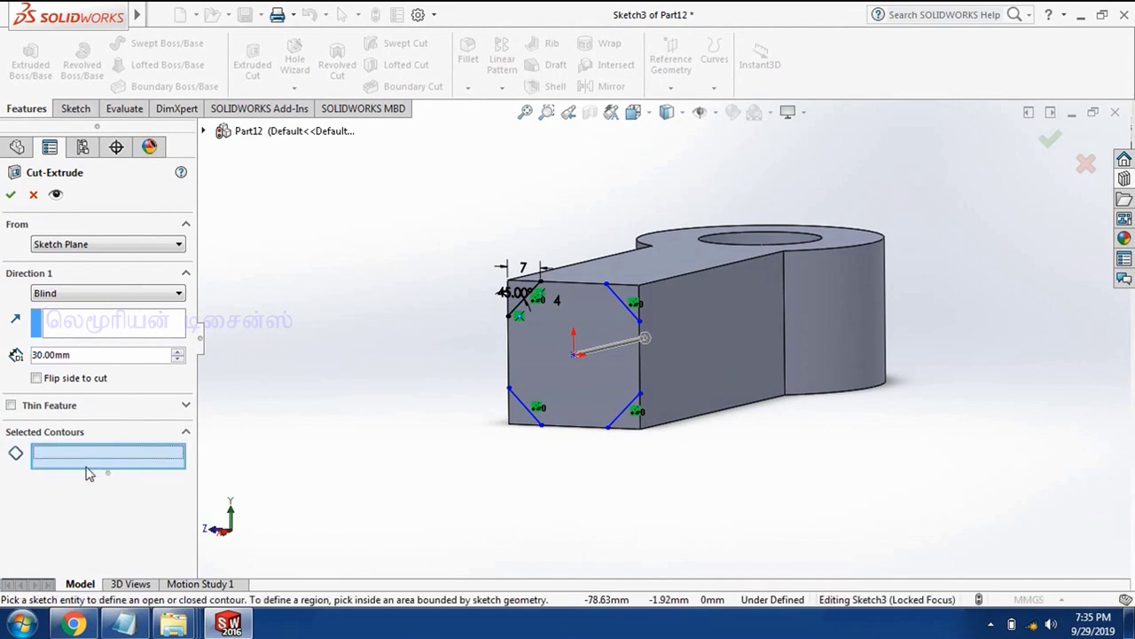
scroll(532, 286, down, 3)
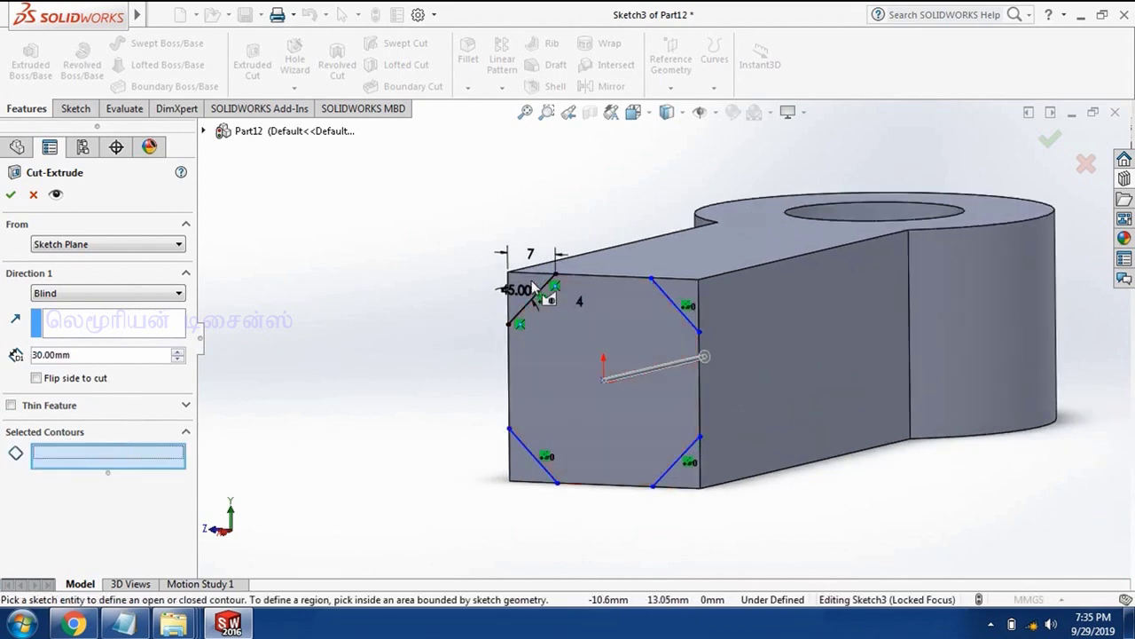
click(532, 280)
click(678, 288)
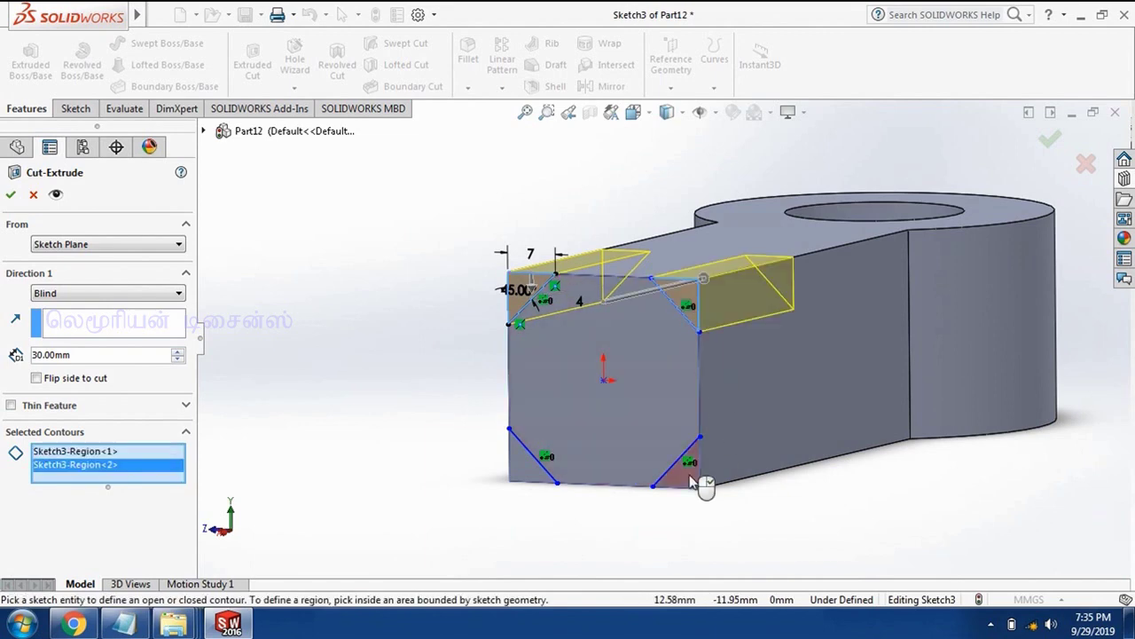
click(691, 477)
click(527, 474)
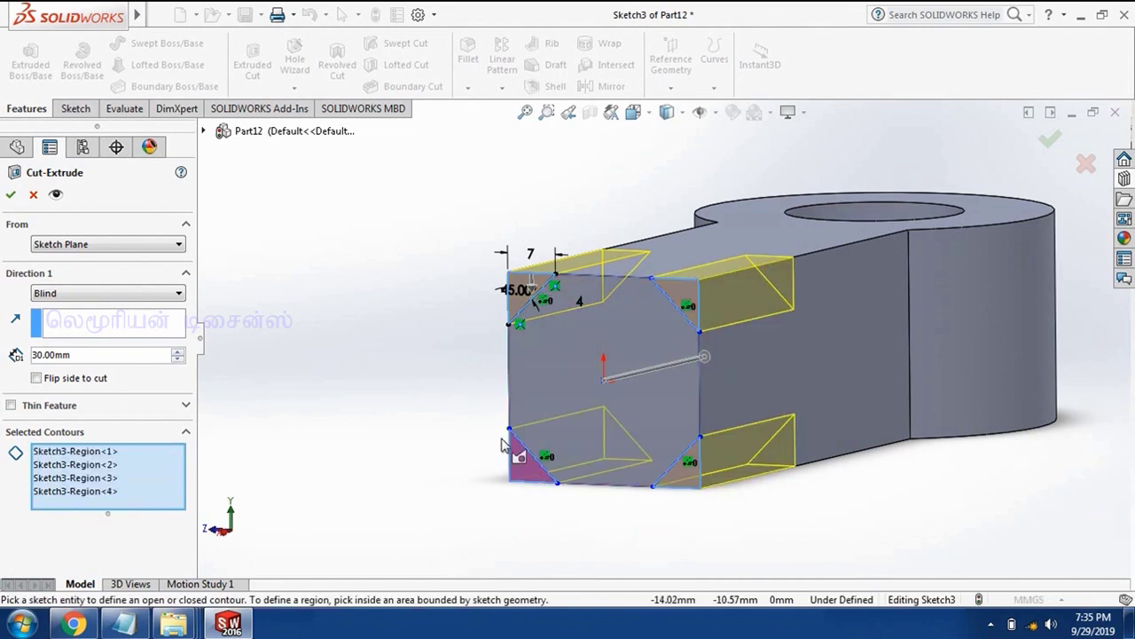
click(11, 195)
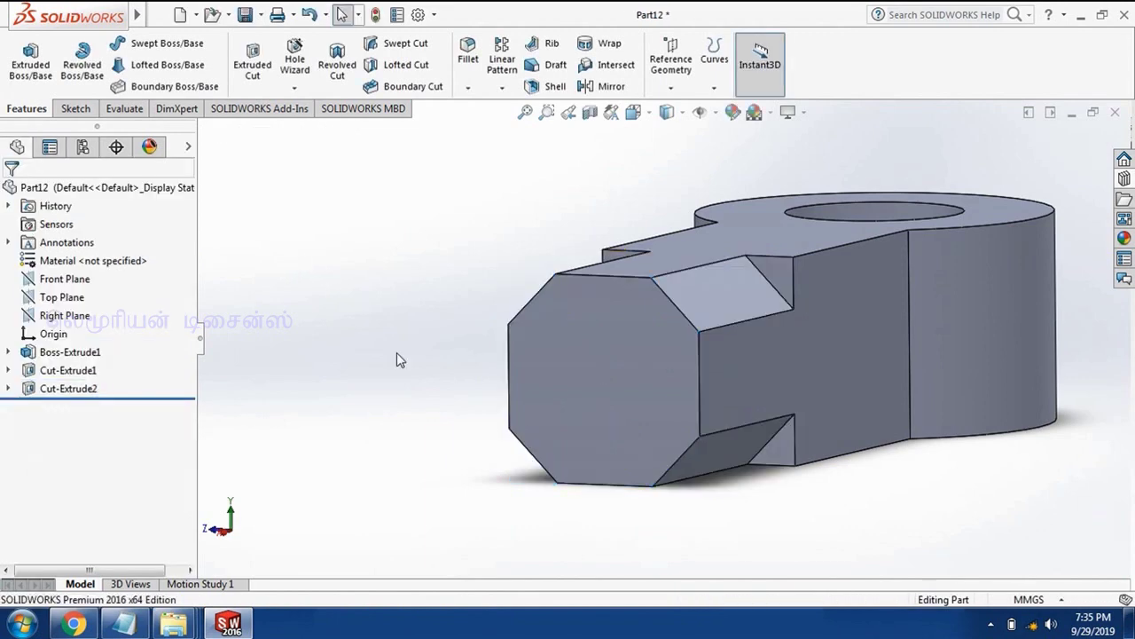
Step: Fillet the four inner notch edges at a 4.5 mm radius
middle_drag(398, 361, 473, 219)
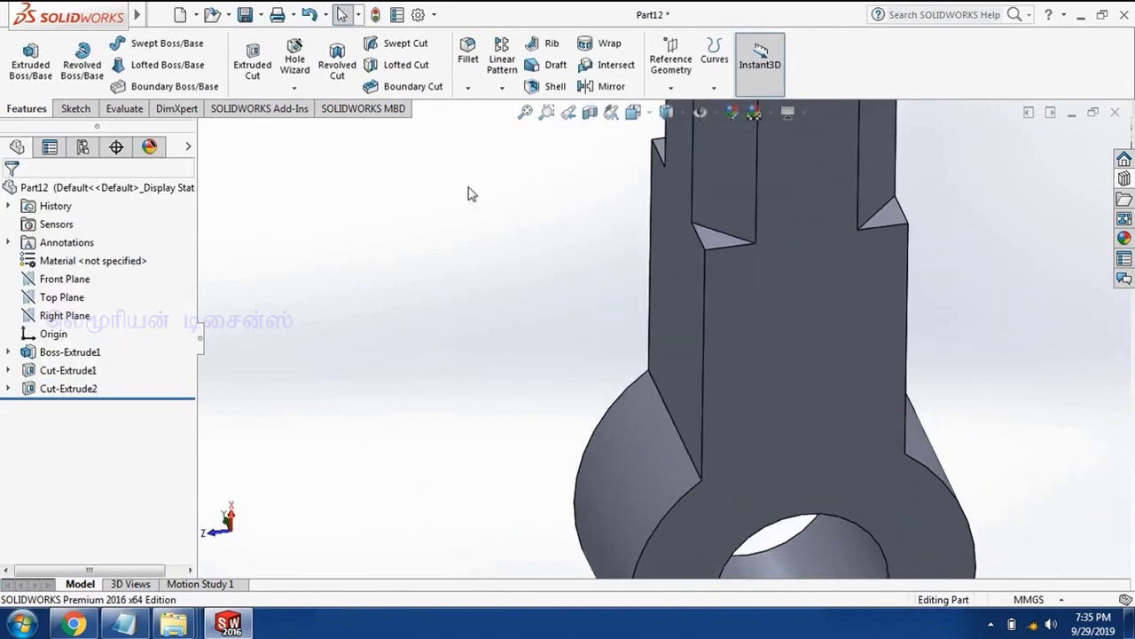
click(738, 238)
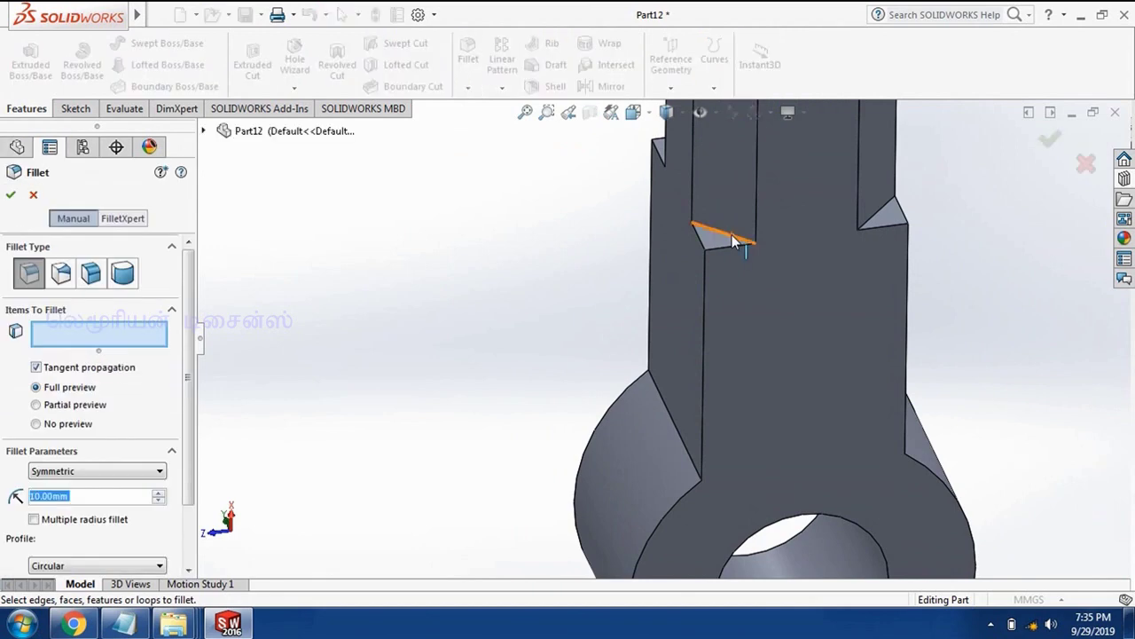
click(881, 215)
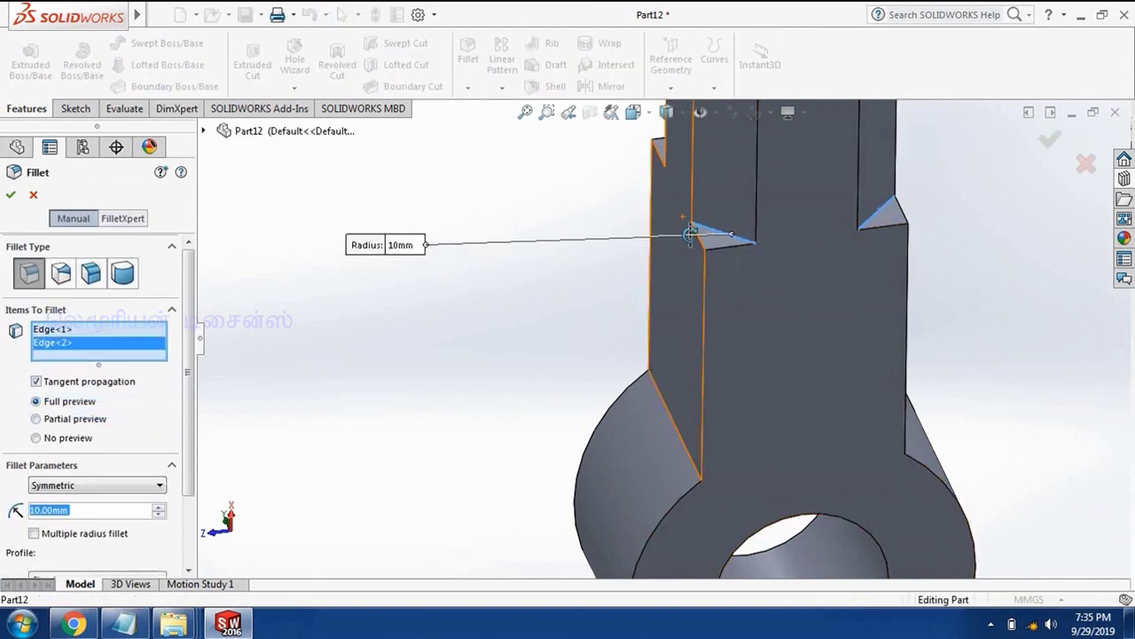
mouse_move(881, 216)
middle_down()
mouse_move(690, 178)
mouse_move(723, 240)
middle_up()
click(695, 162)
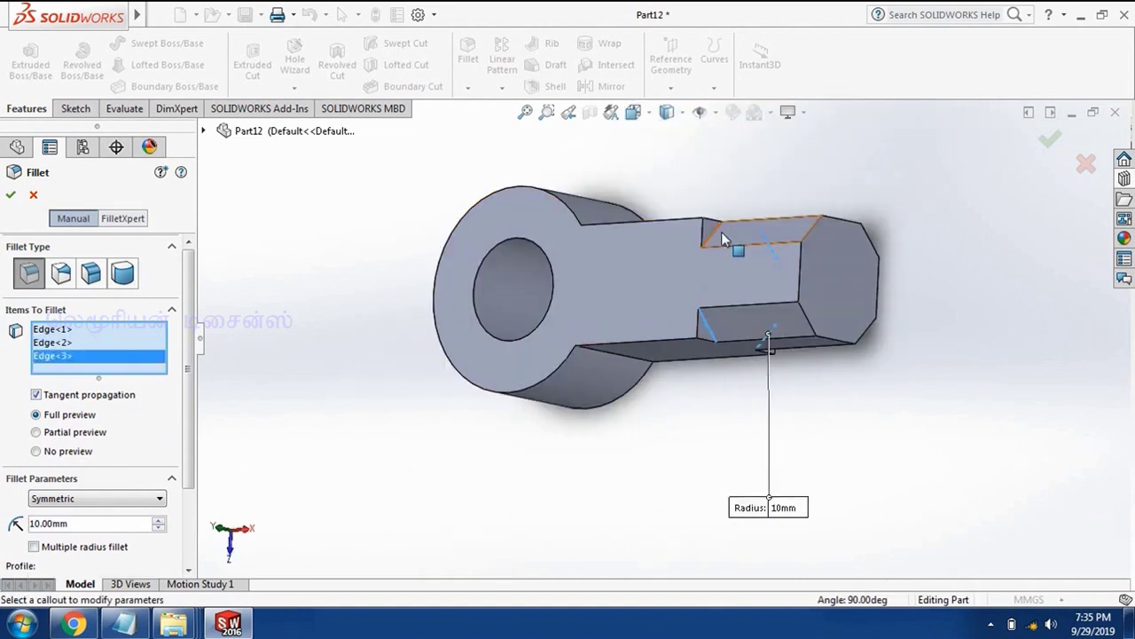
click(710, 233)
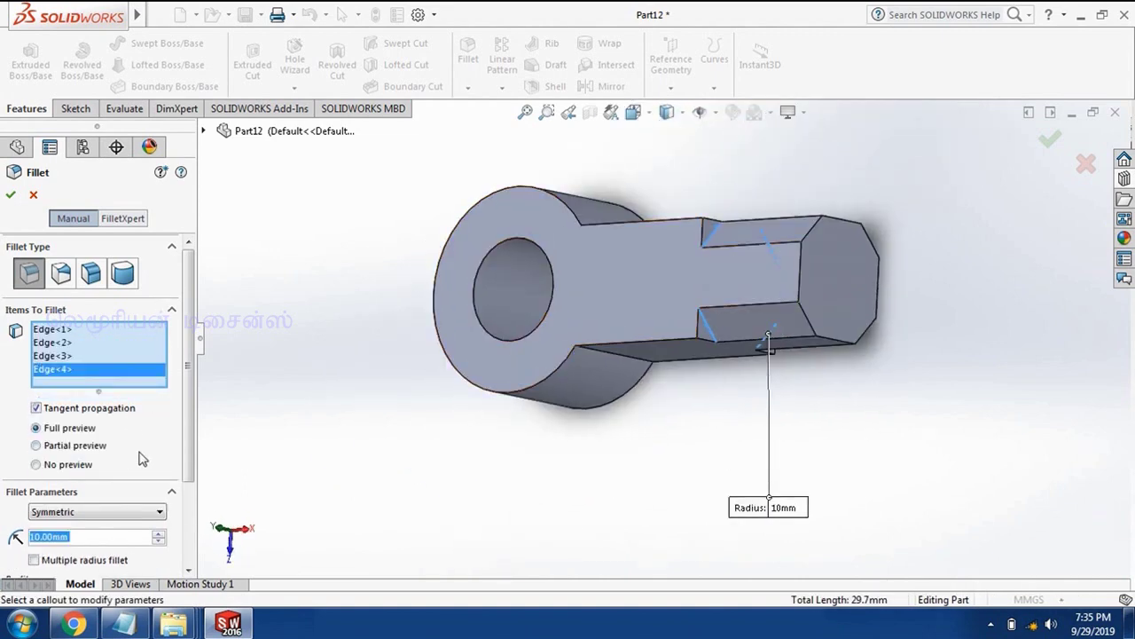
text(4)
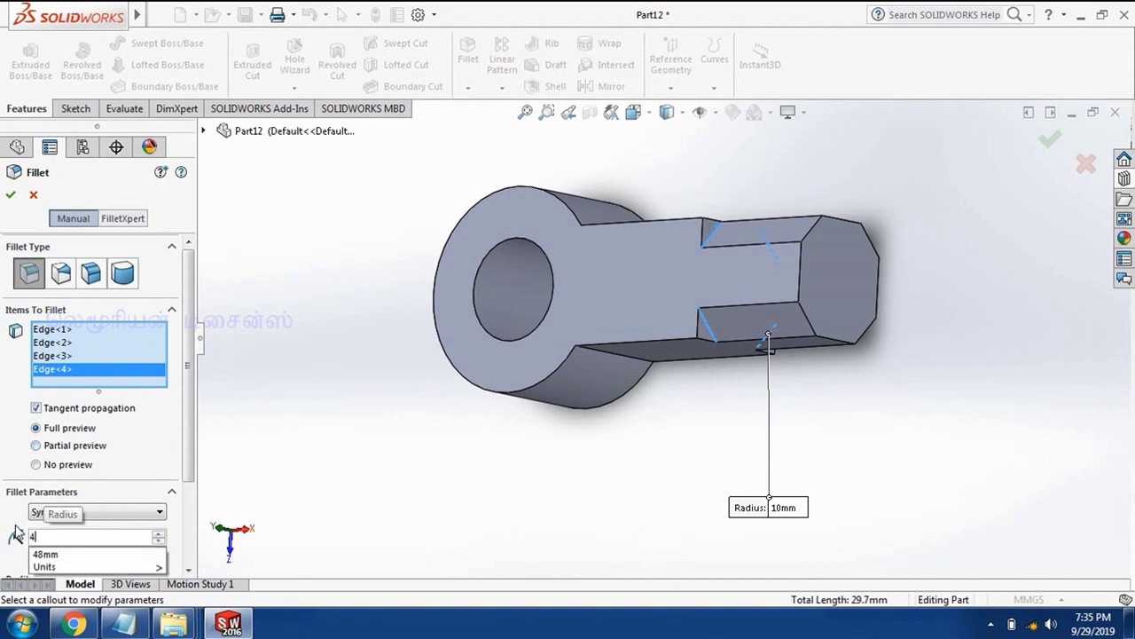
text(.5)
key(Return)
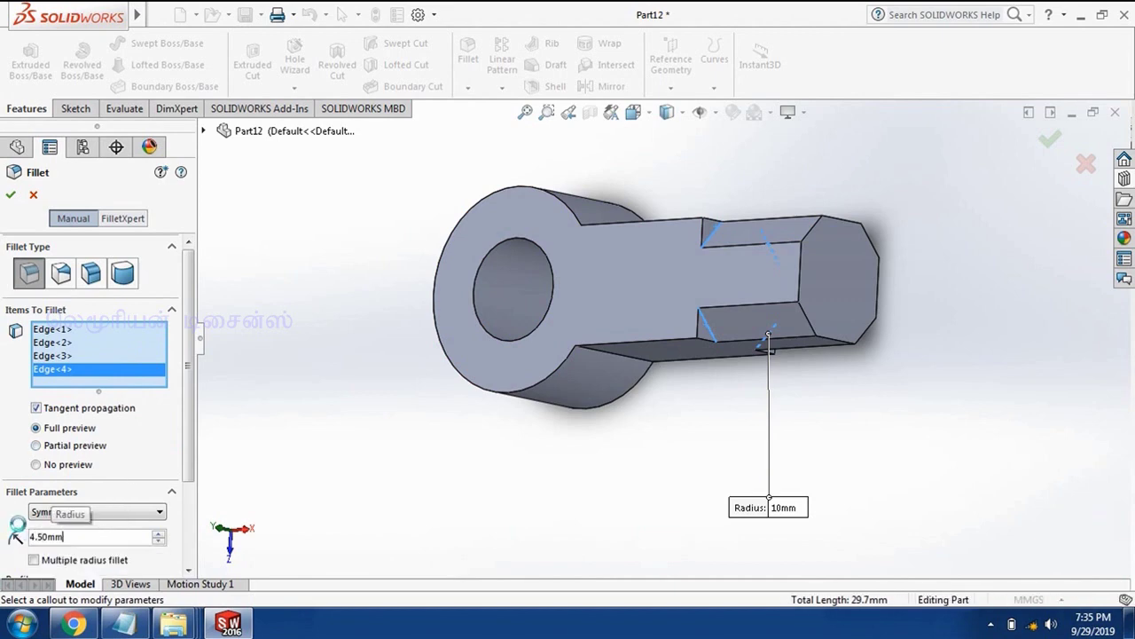
click(9, 196)
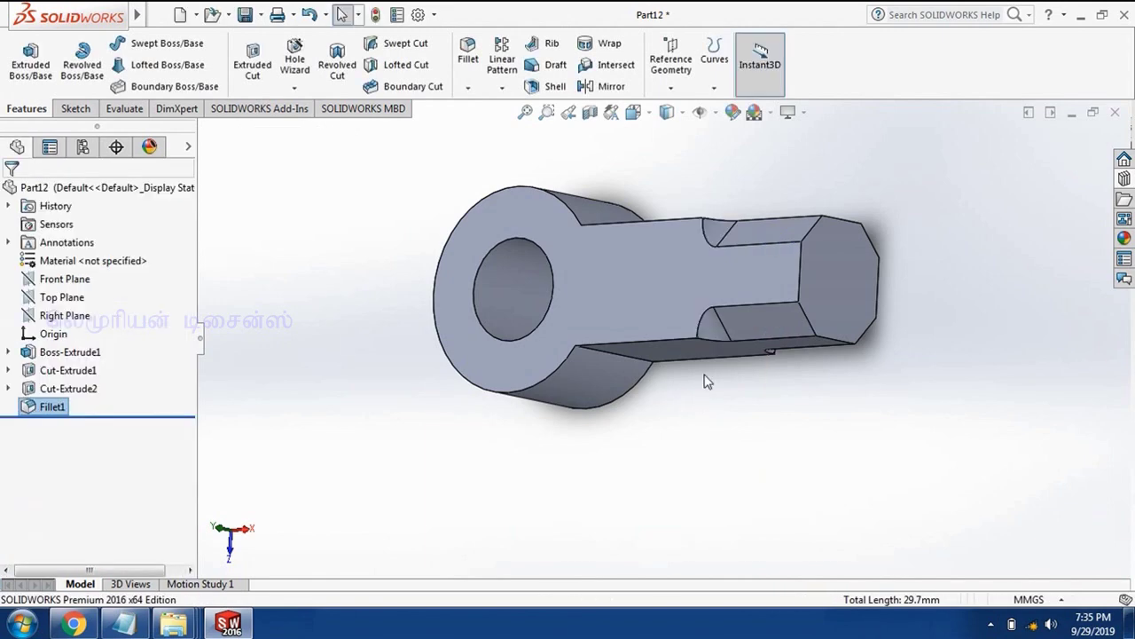
Step: Sketch a Ø25 circle at the origin on the arm's octagonal end face
scroll(705, 353, down, 2)
scroll(698, 341, down, 3)
scroll(698, 340, down, 3)
scroll(588, 413, up, 2)
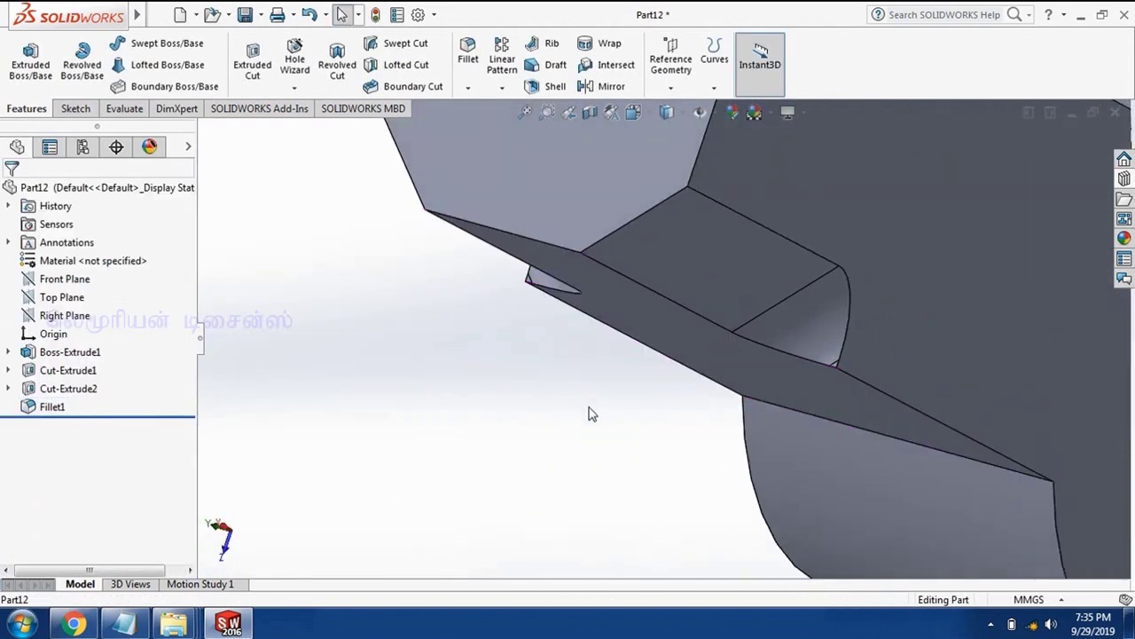
scroll(588, 413, up, 5)
mouse_move(588, 413)
middle_down()
mouse_move(583, 494)
mouse_move(608, 360)
middle_up()
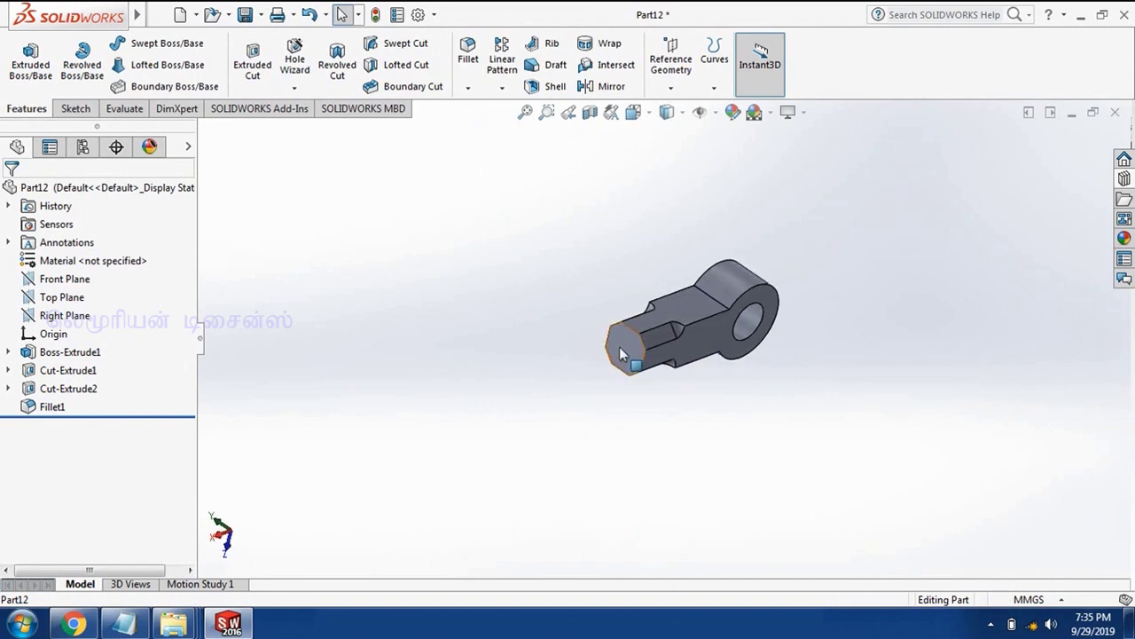
click(621, 353)
click(72, 108)
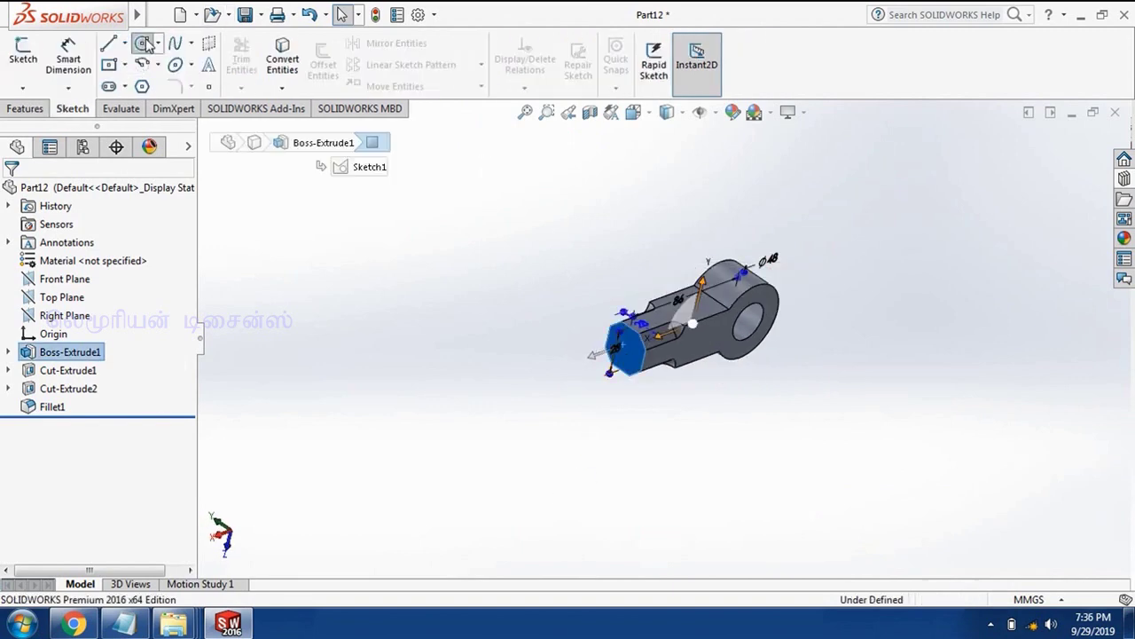
click(144, 44)
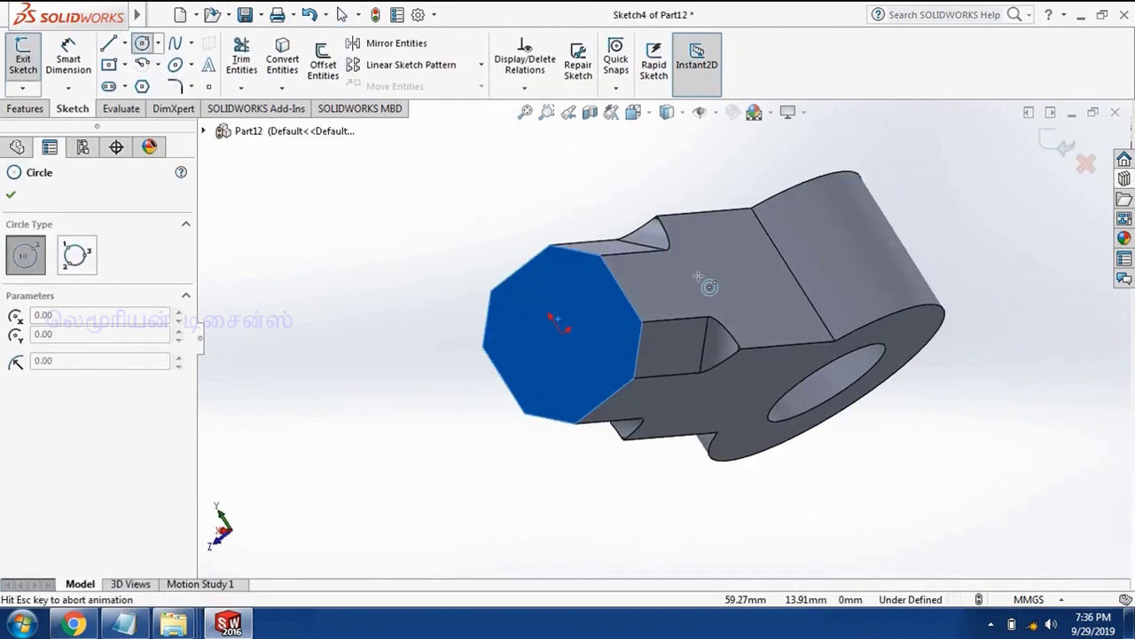
click(662, 338)
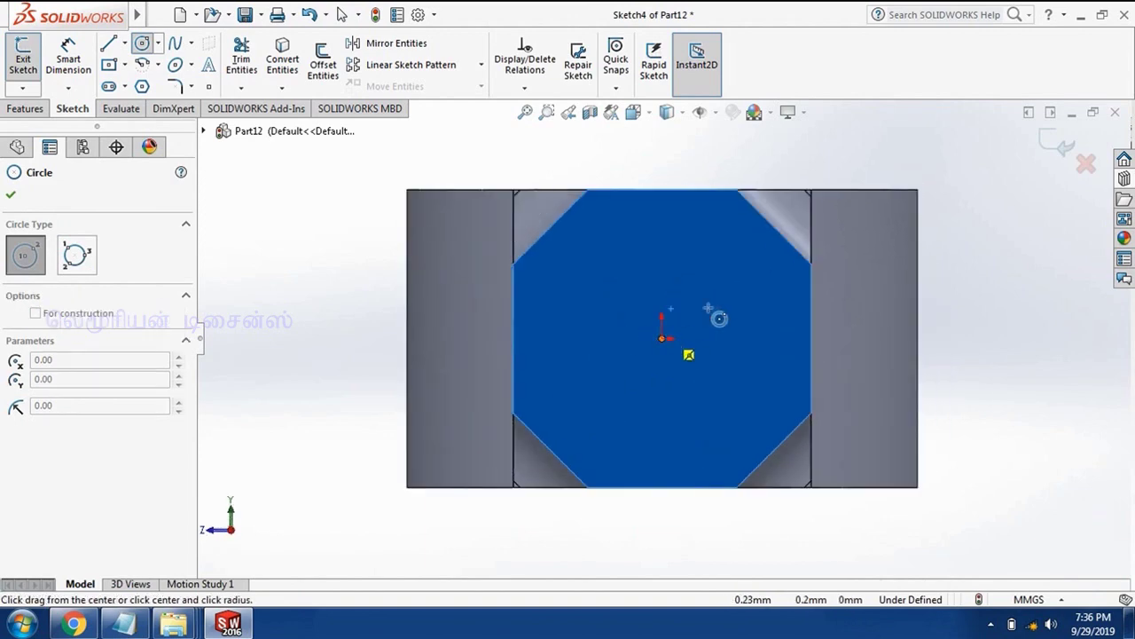
click(744, 297)
click(60, 71)
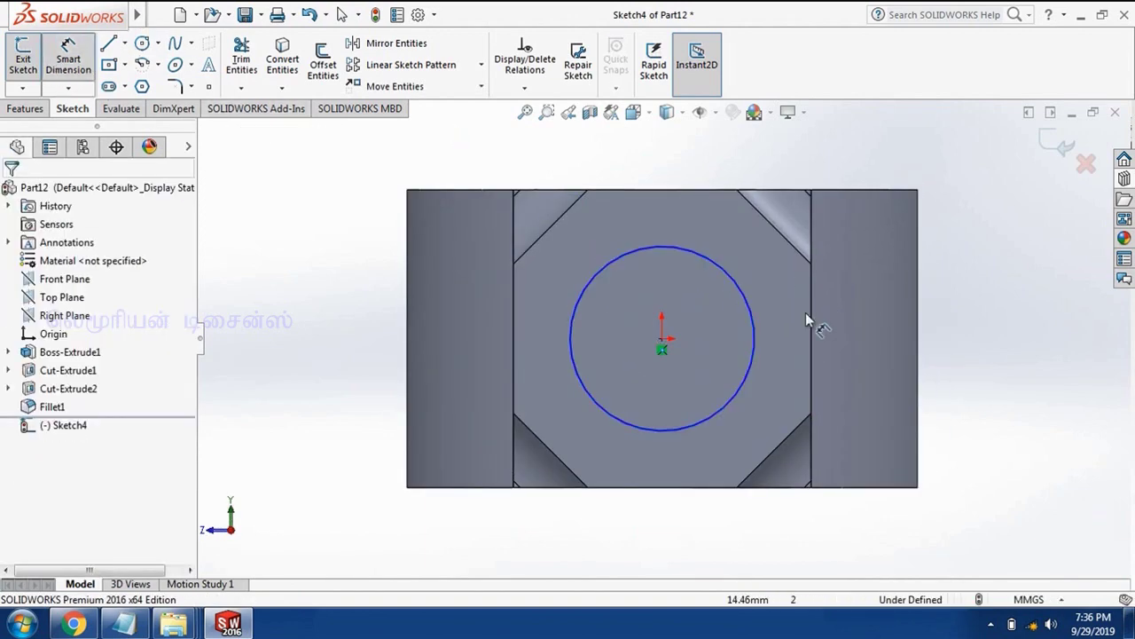
click(754, 318)
click(1003, 345)
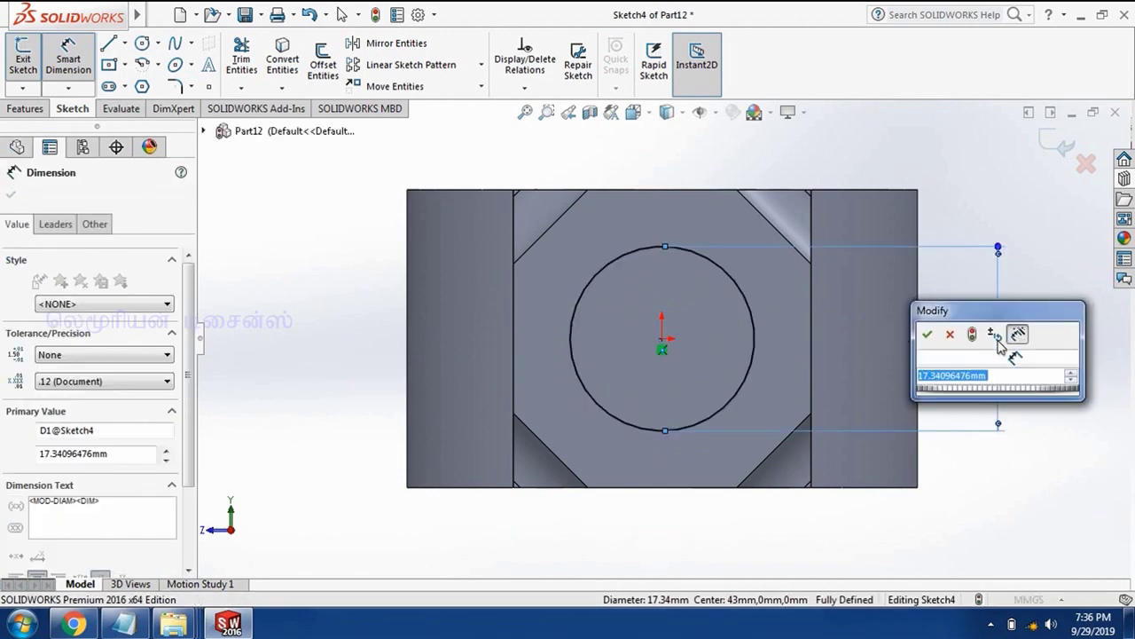
key(Return)
click(1029, 311)
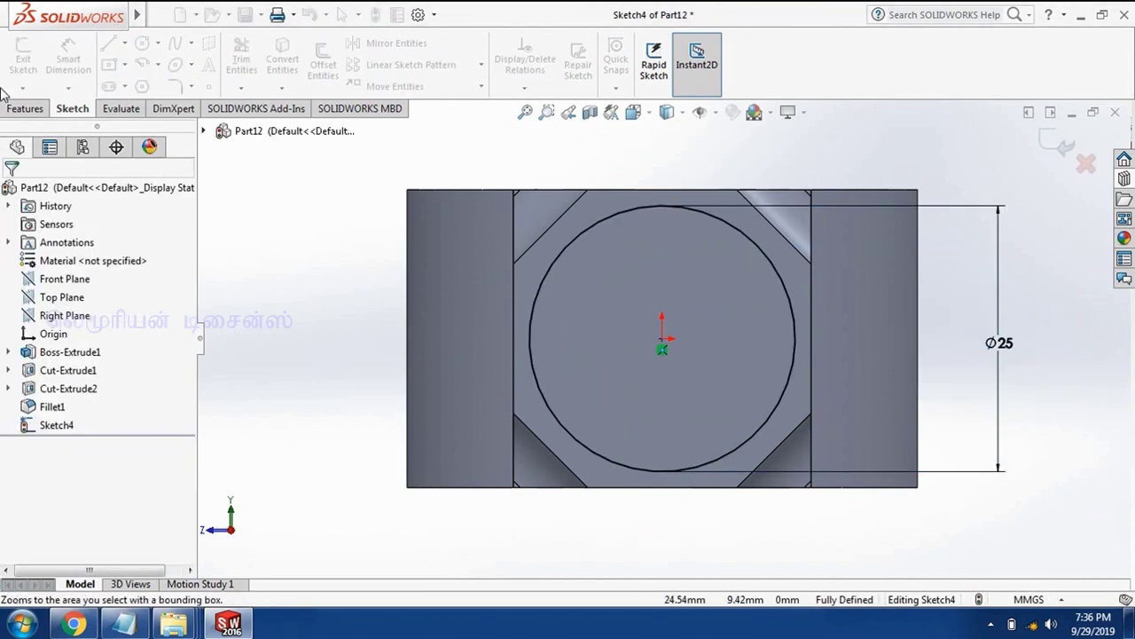
Step: Extrude the Ø25 circle 50 mm into a cylindrical shank
click(25, 108)
click(32, 73)
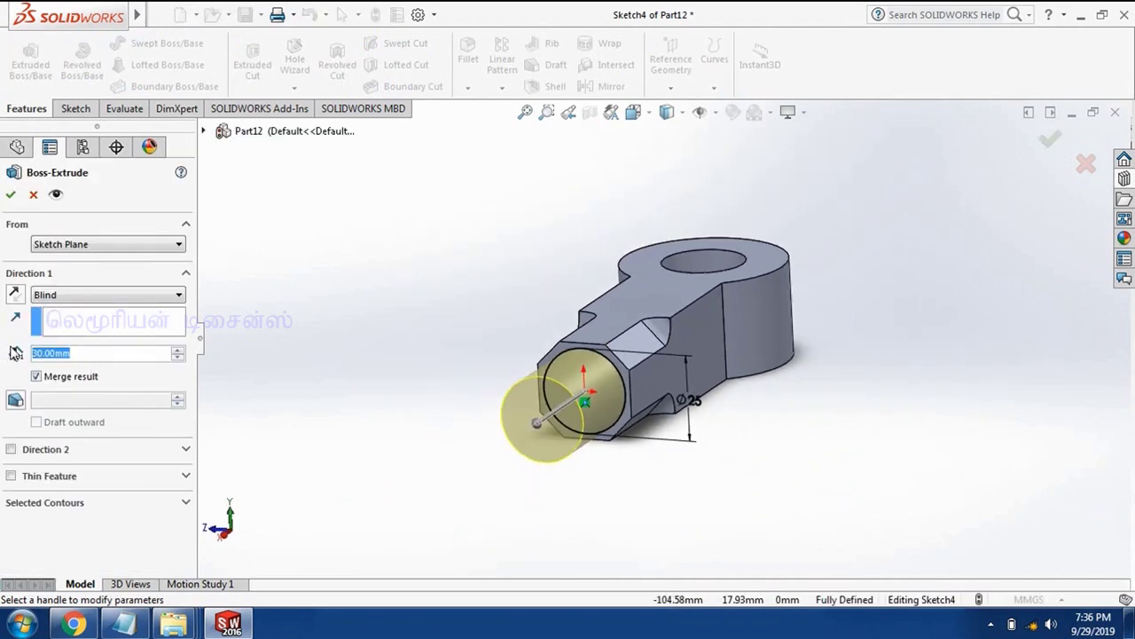
text(50)
key(Return)
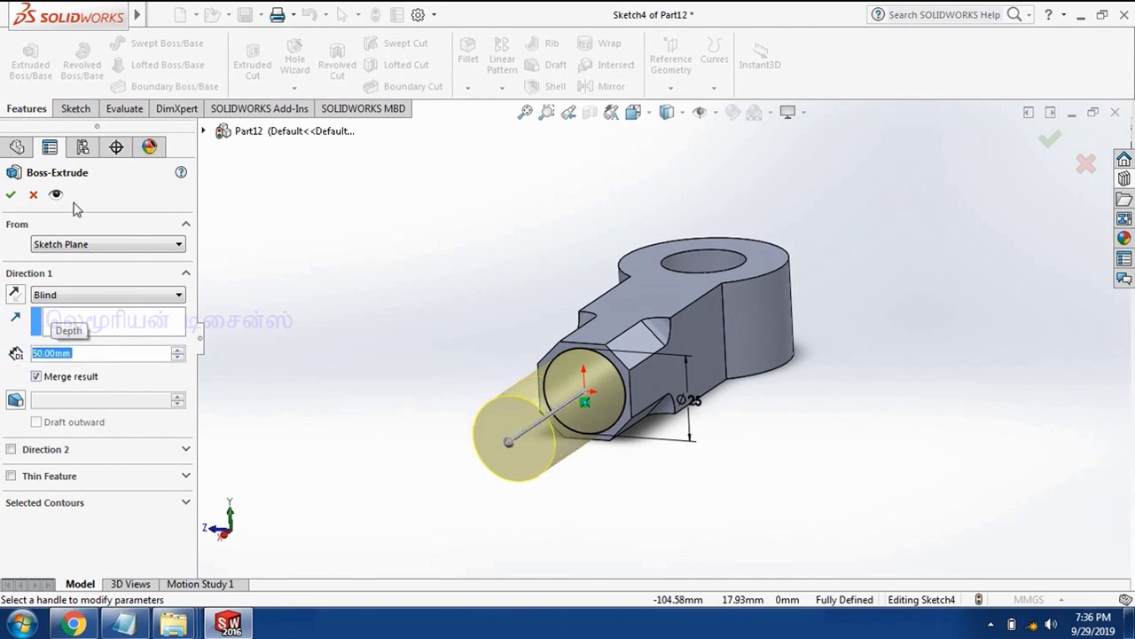
click(20, 190)
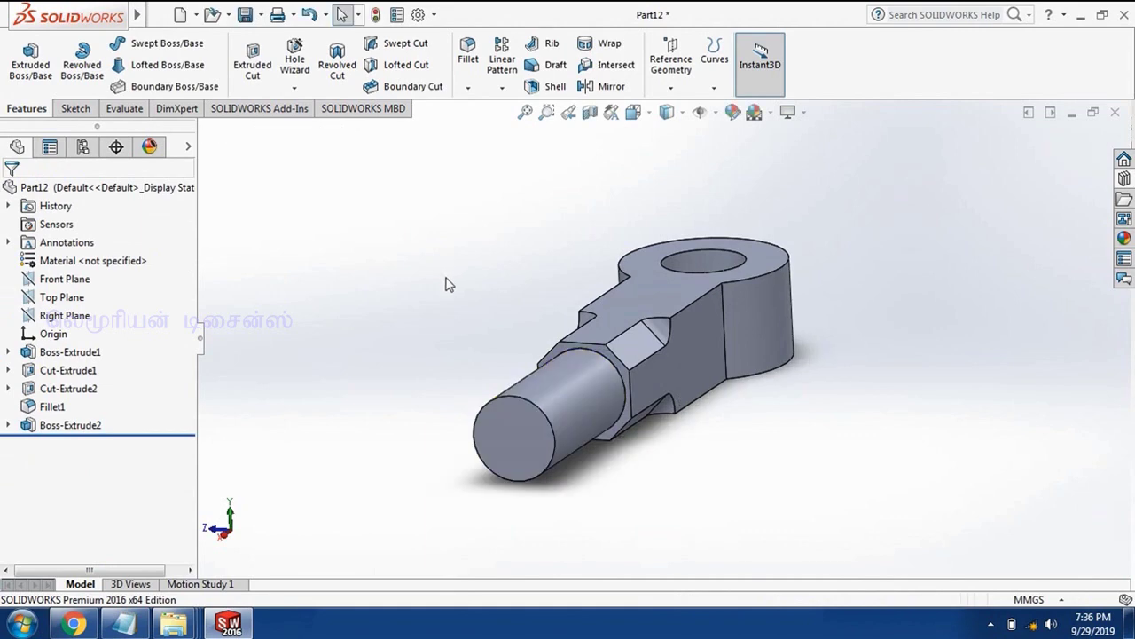
Step: Give the whole eye-end part a magenta-pink appearance colour (RGB 255, 79, 230)
mouse_move(451, 284)
middle_down()
mouse_move(537, 383)
mouse_move(543, 350)
middle_up()
scroll(543, 350, up, 1)
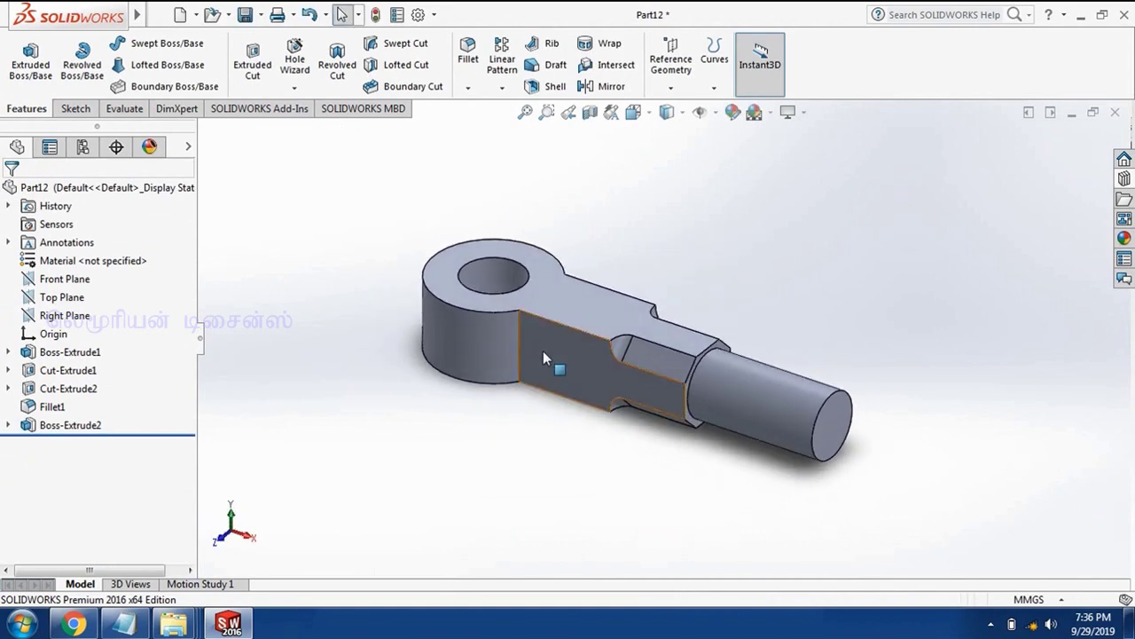
scroll(543, 350, up, 2)
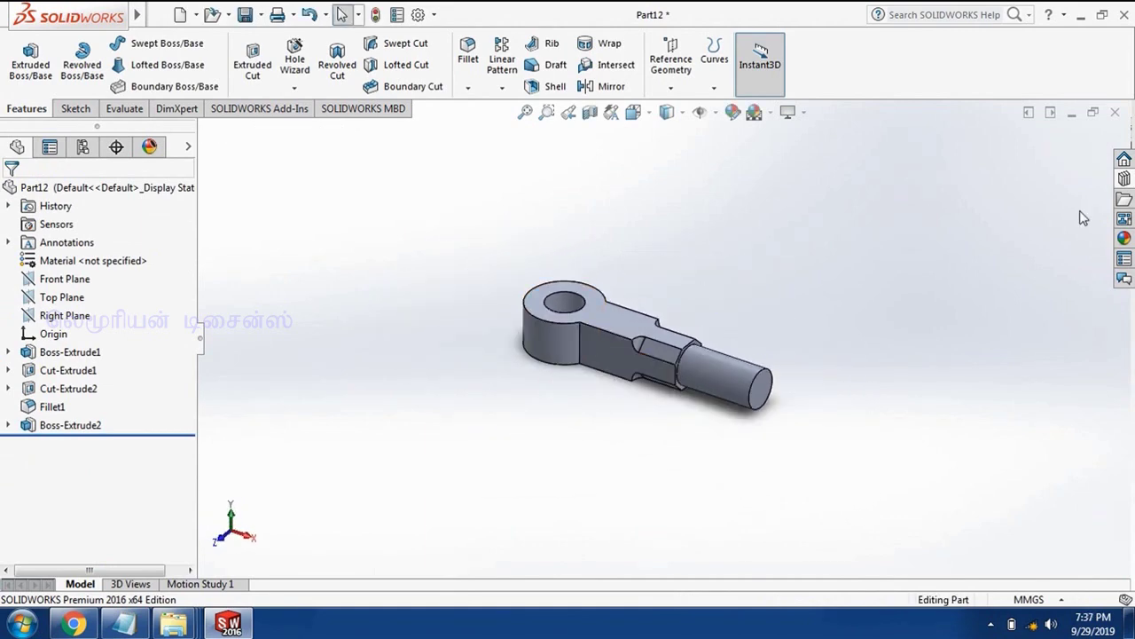
click(737, 116)
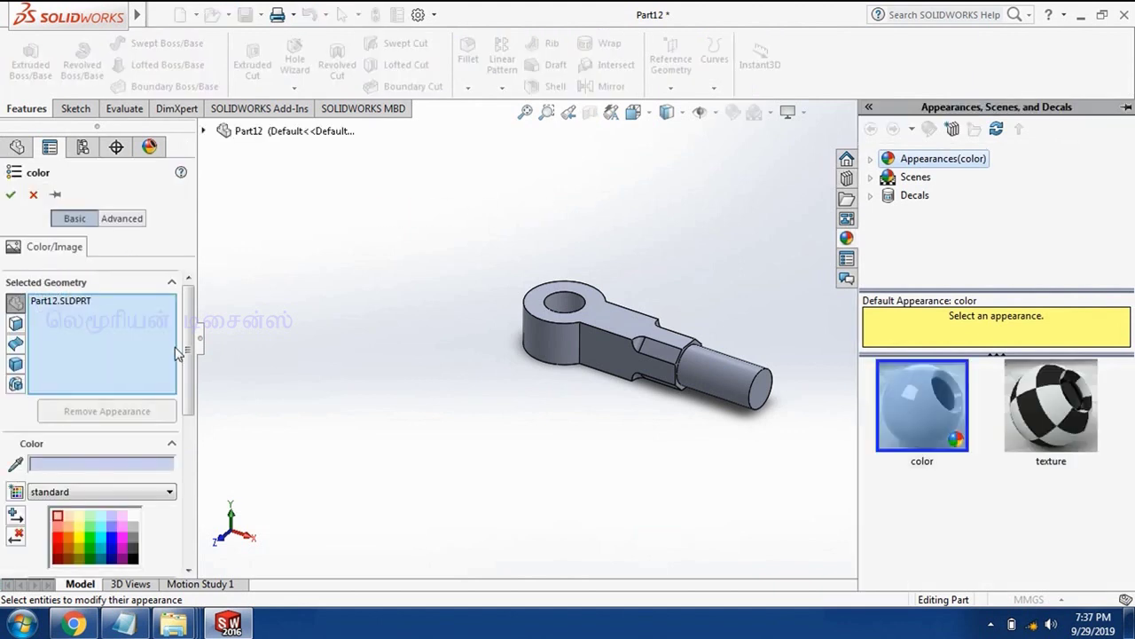
drag(187, 327, 183, 401)
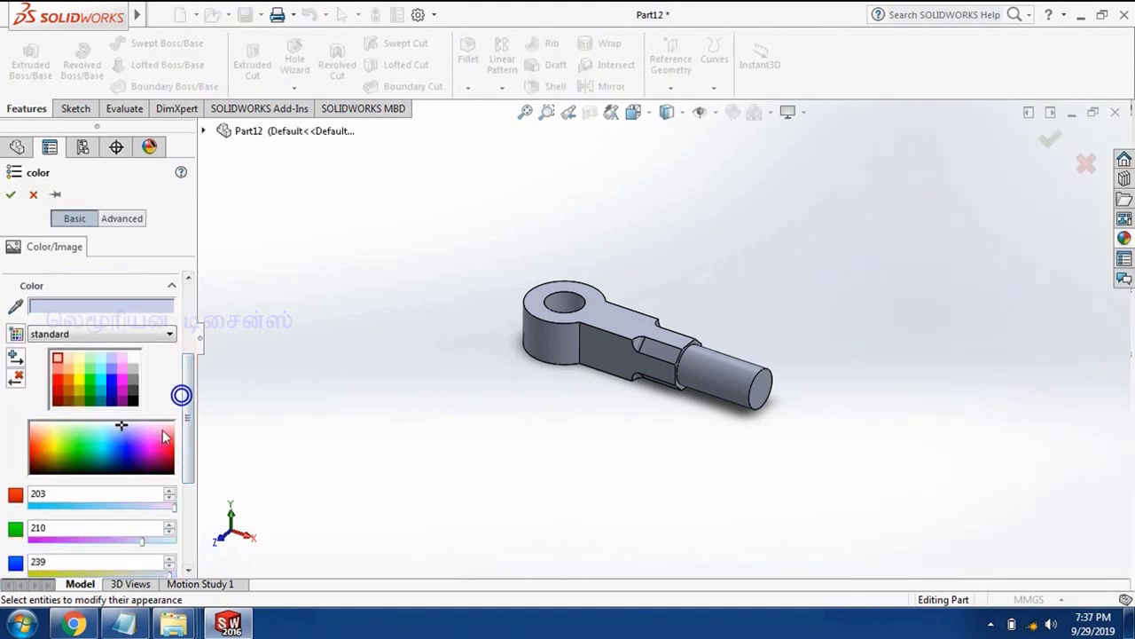
click(154, 428)
drag(165, 436, 158, 447)
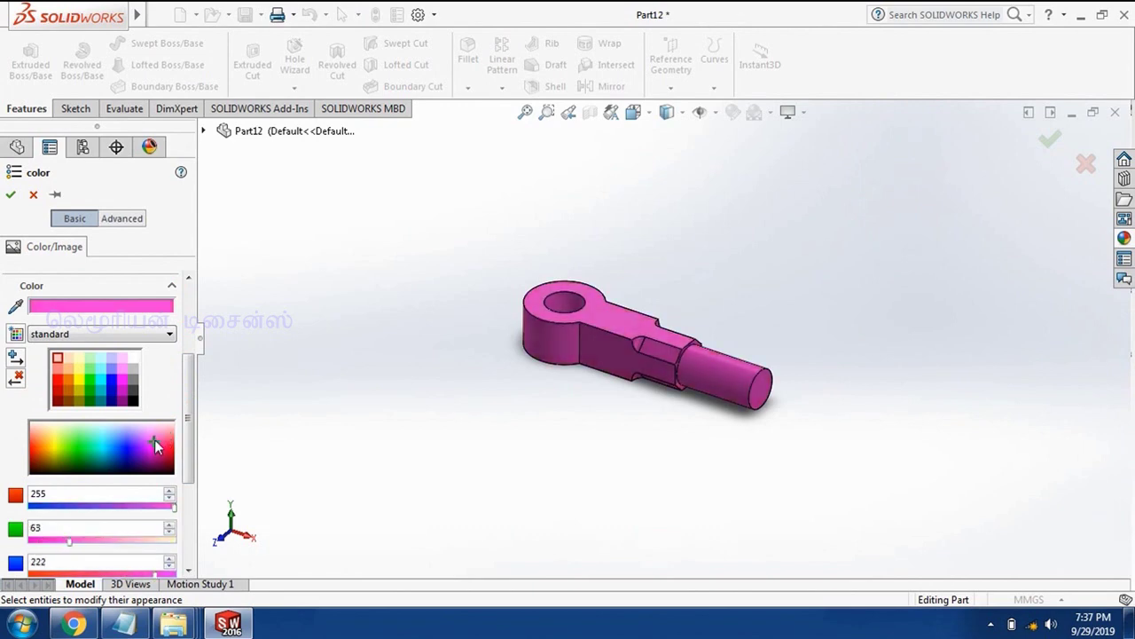
drag(158, 446, 157, 443)
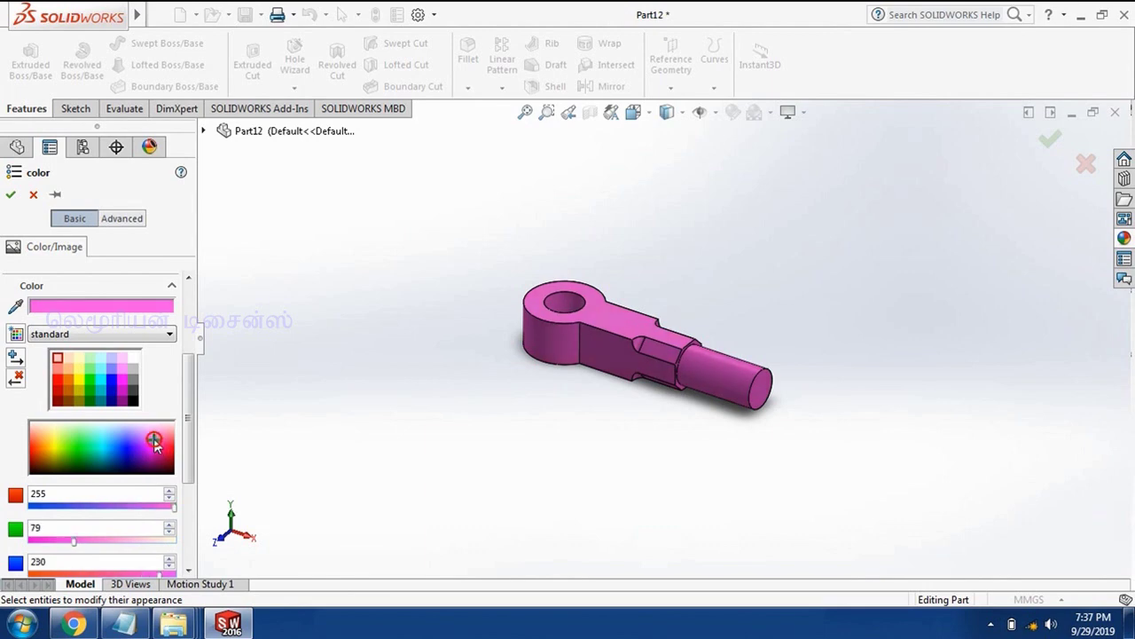
click(10, 196)
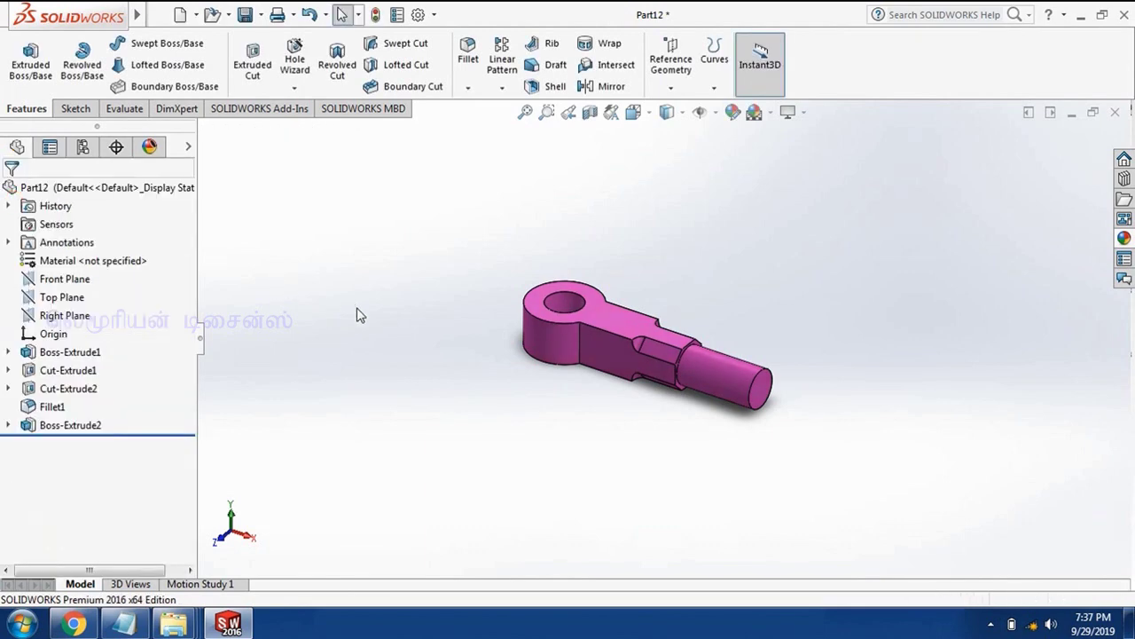
middle_drag(357, 309, 446, 301)
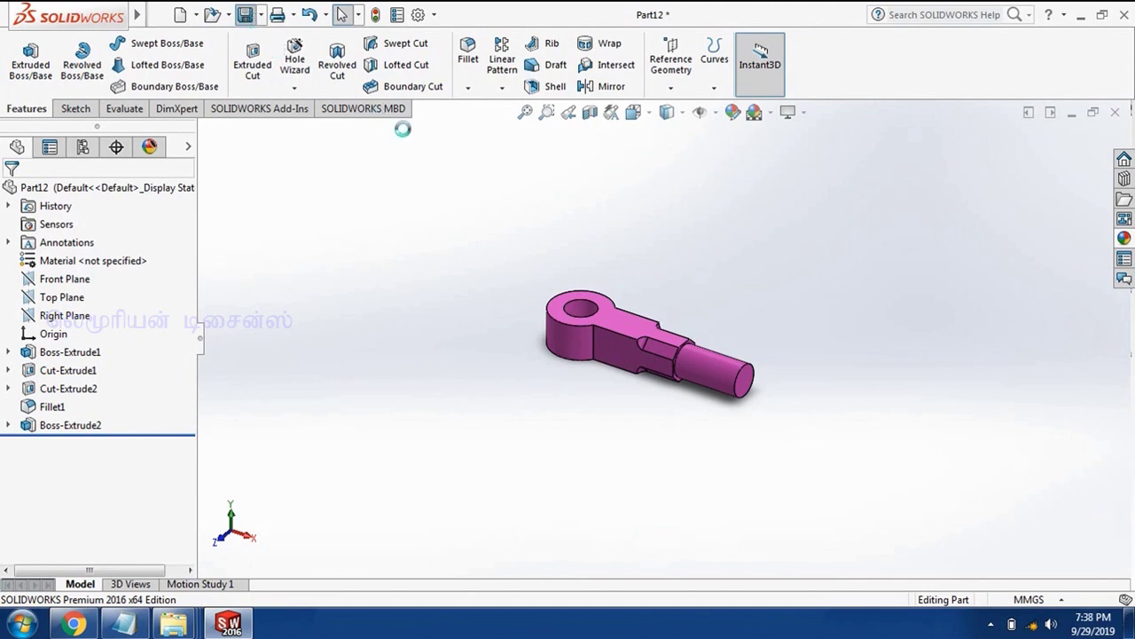
Step: Save the eye-end part file into the My Documents > KJ folder
key(ctrl+s)
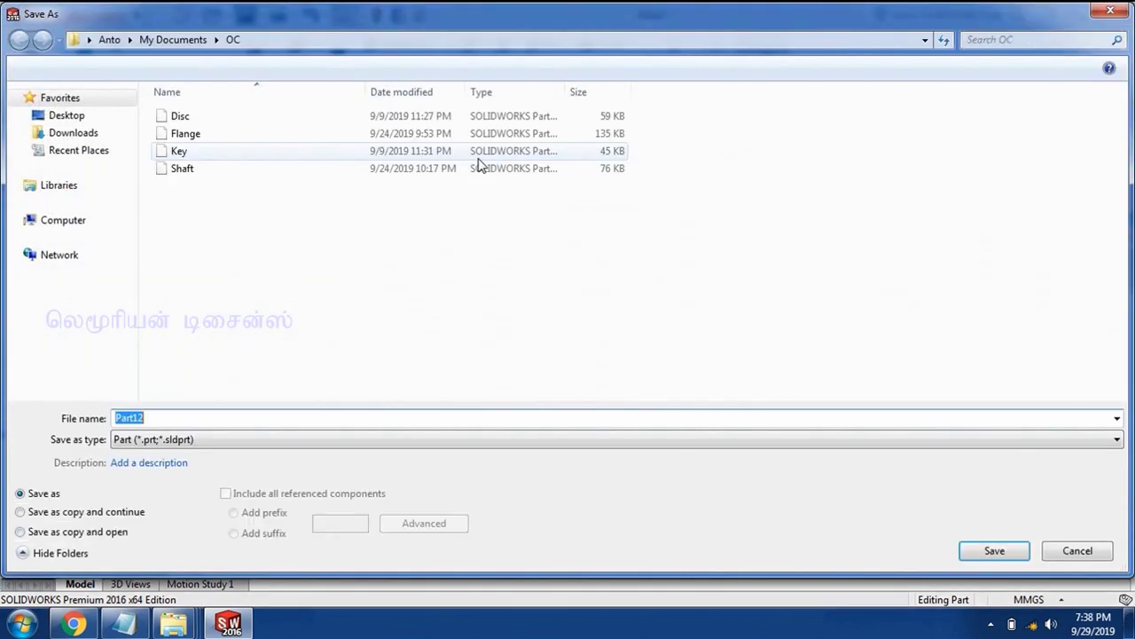
click(173, 39)
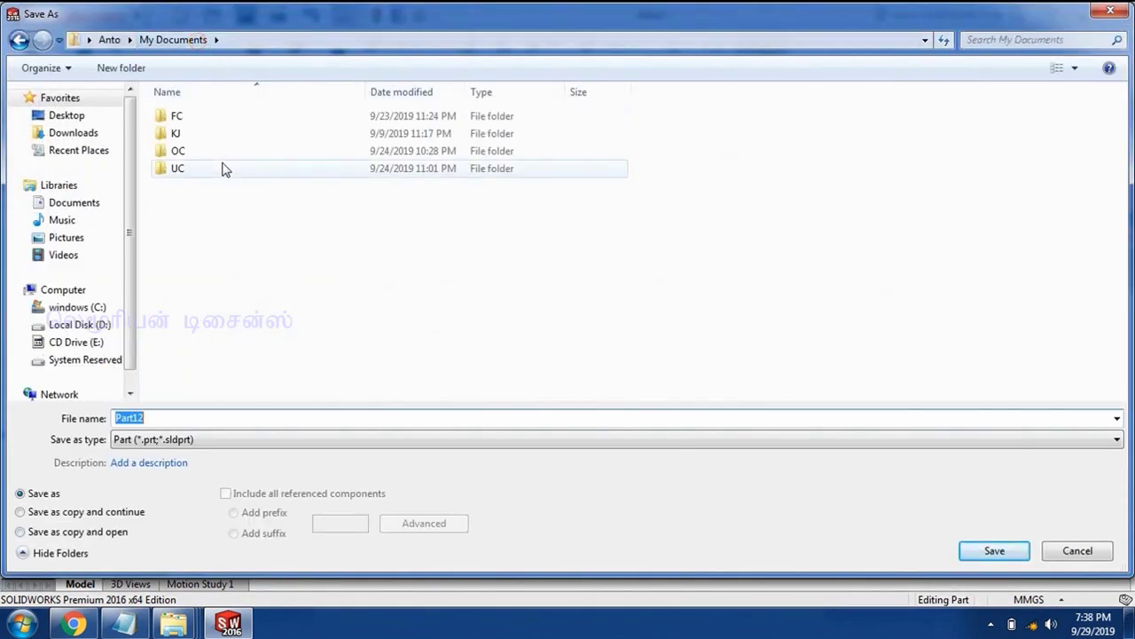
double_click(223, 136)
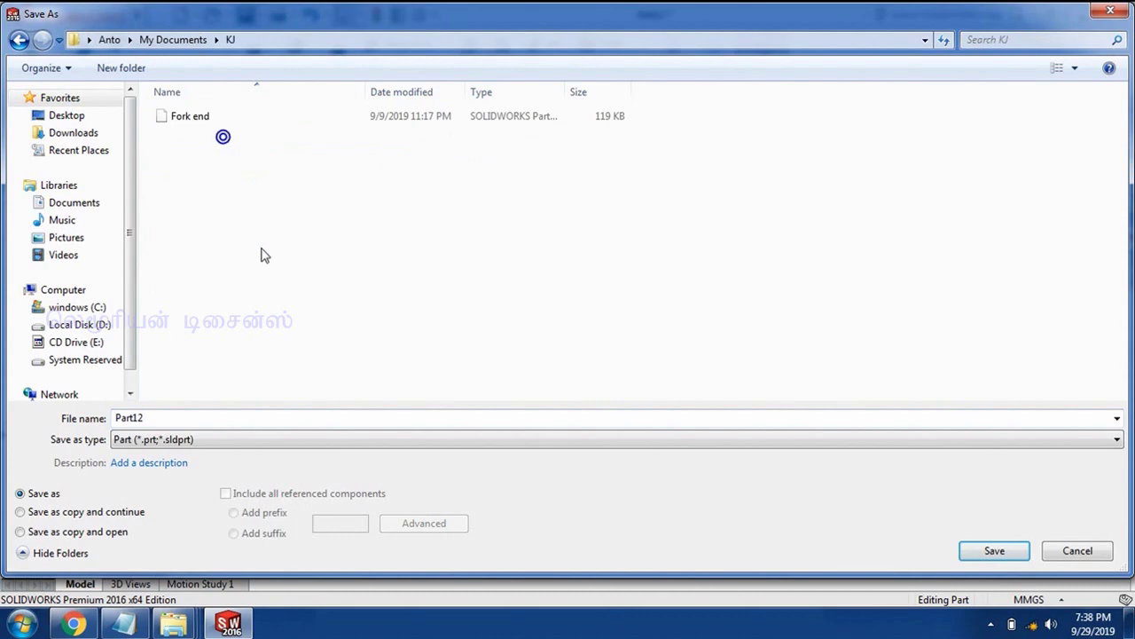
double_click(245, 417)
text(Eye end)
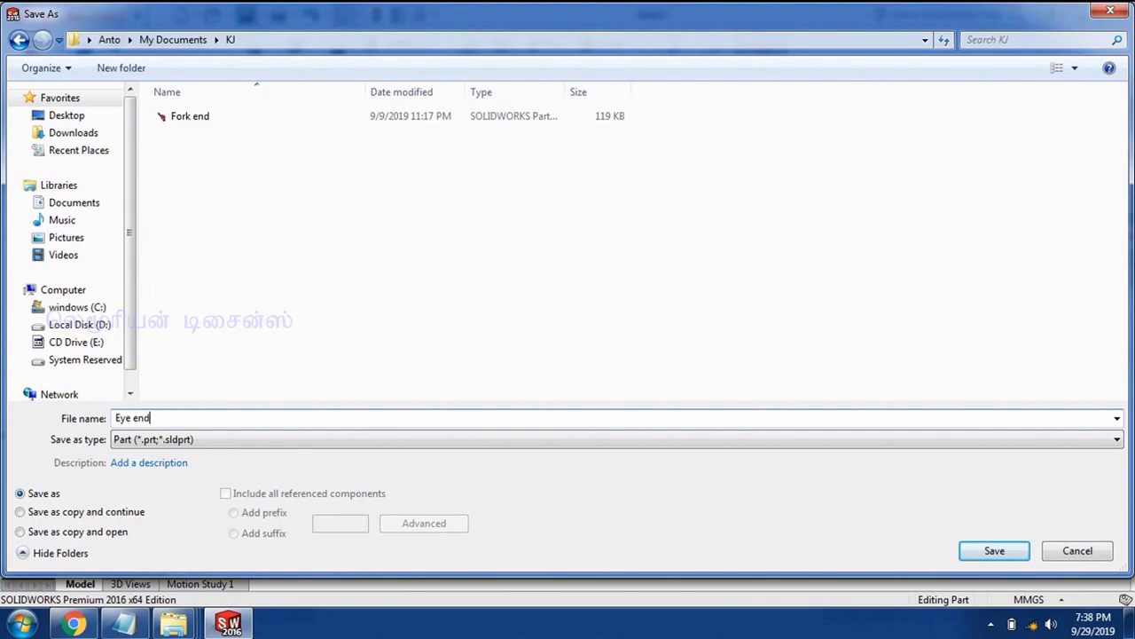
key(Return)
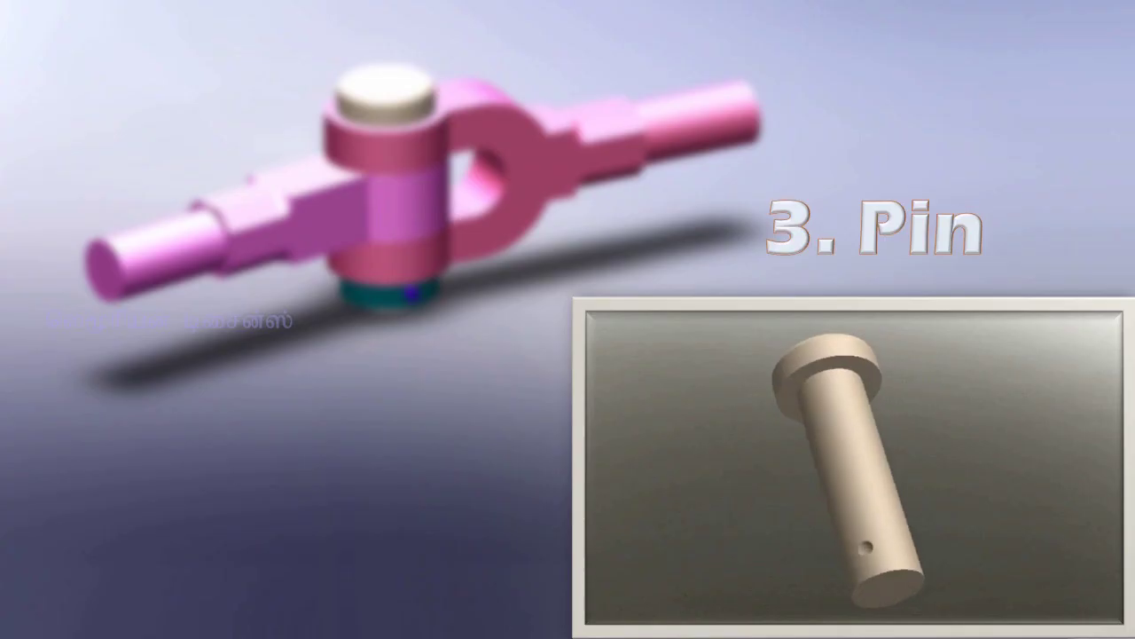
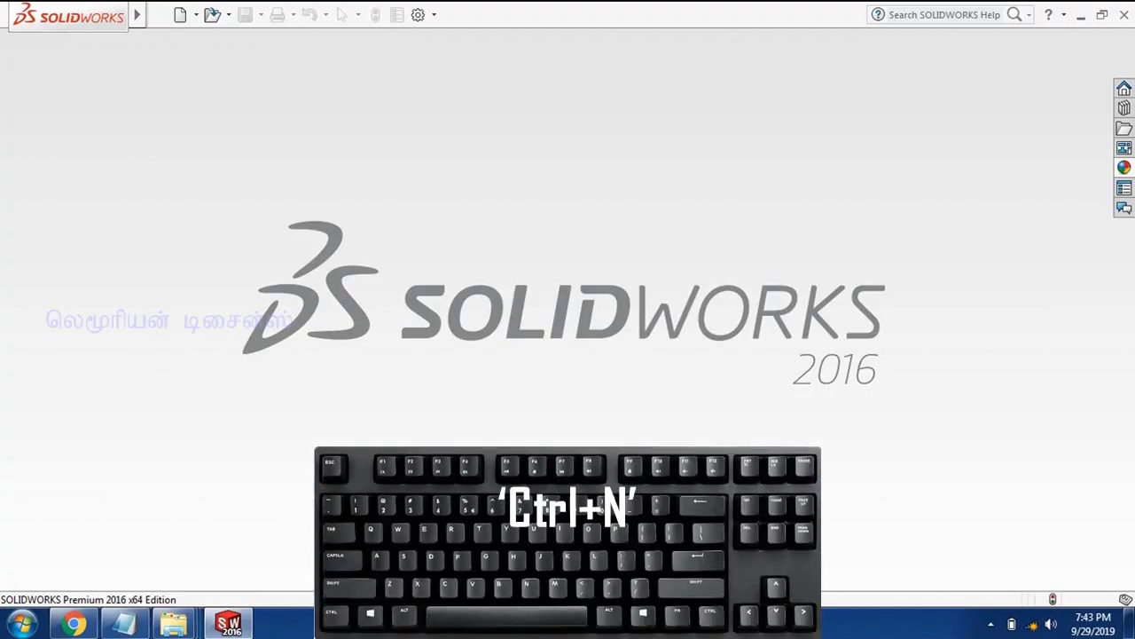
Step: Create a new part document using MMGS (millimetre-gram-second) units
key(ctrl+n)
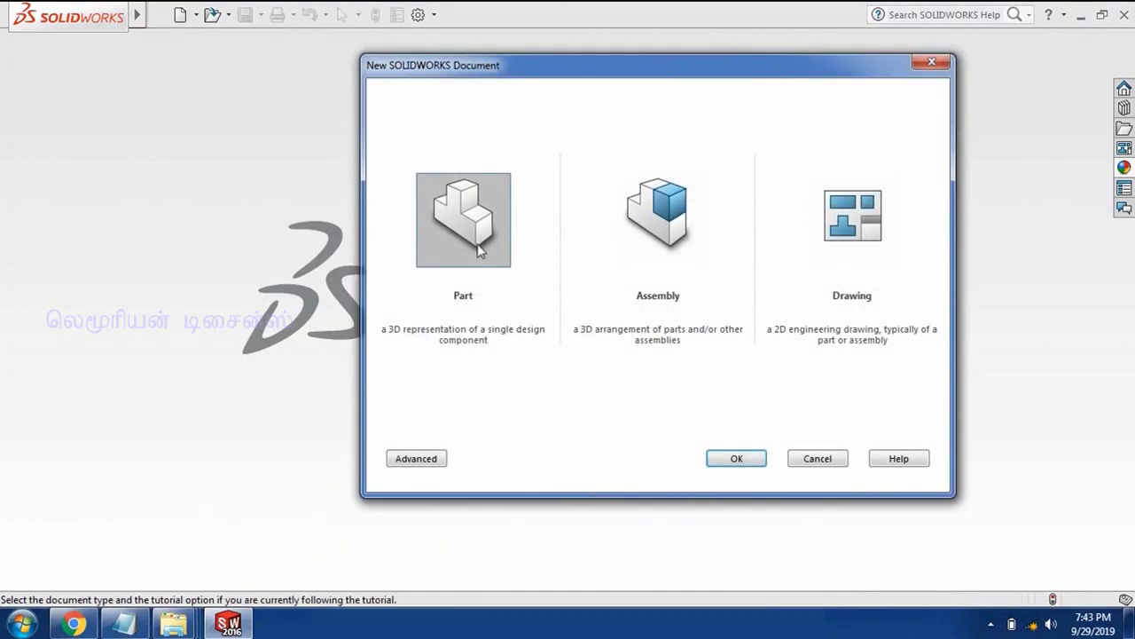
click(736, 457)
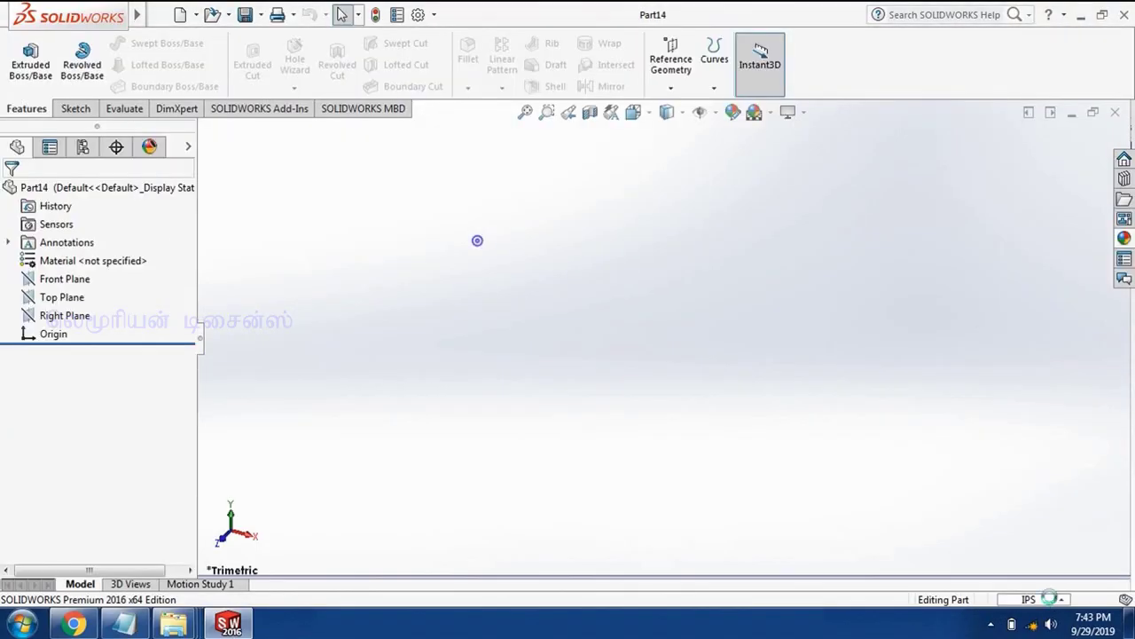
click(1034, 600)
click(985, 530)
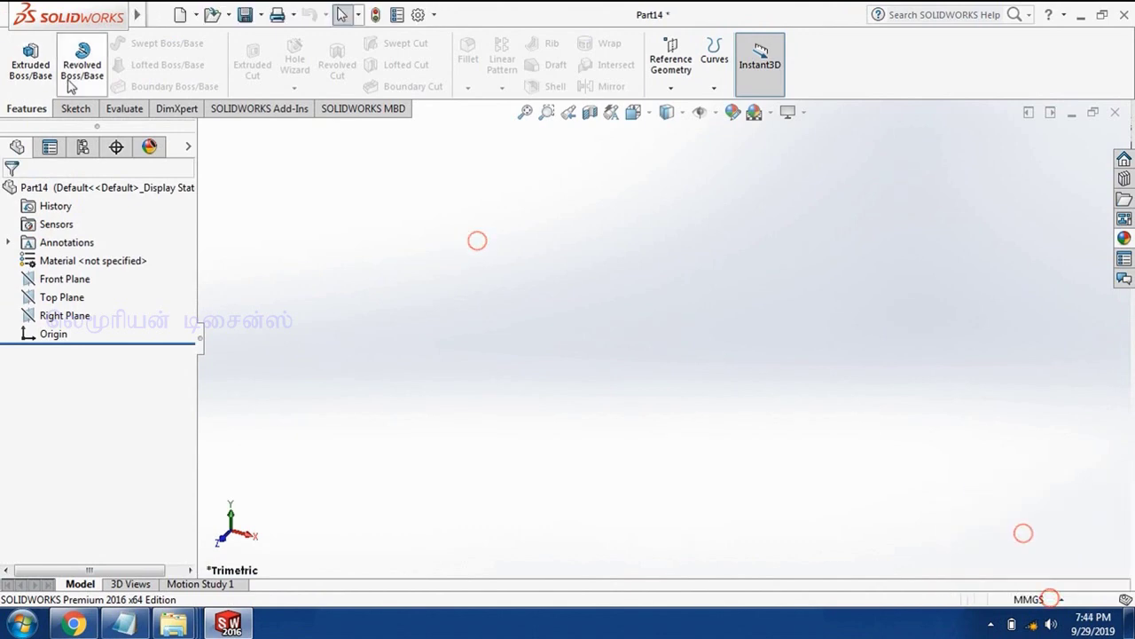
Step: Draw a circle centred on the origin on the Top Plane
click(78, 108)
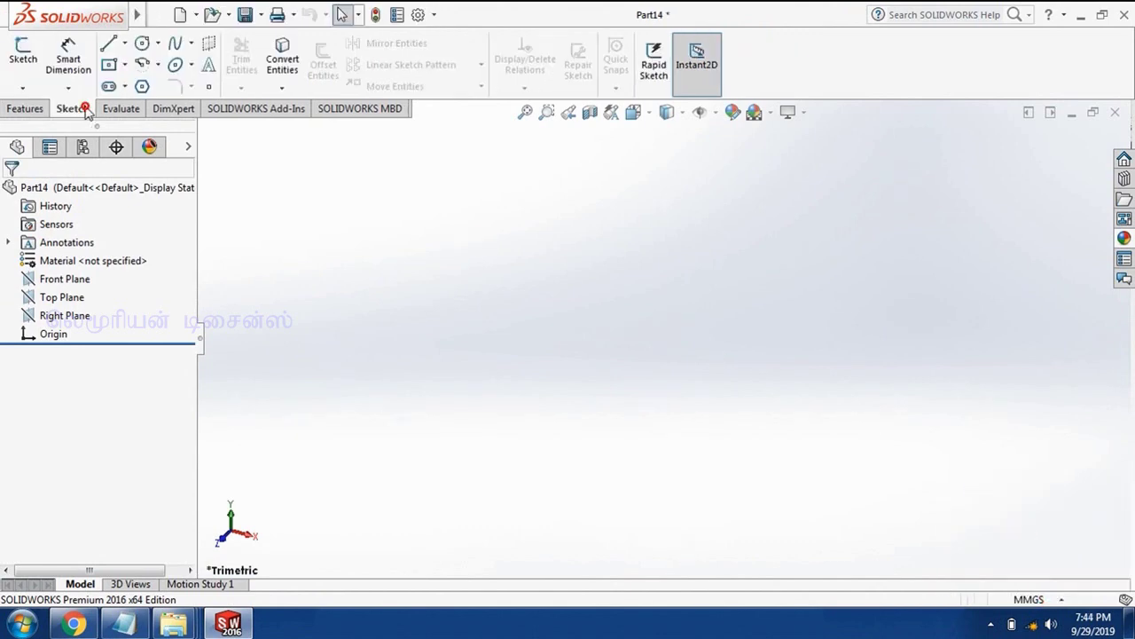
click(69, 300)
click(142, 43)
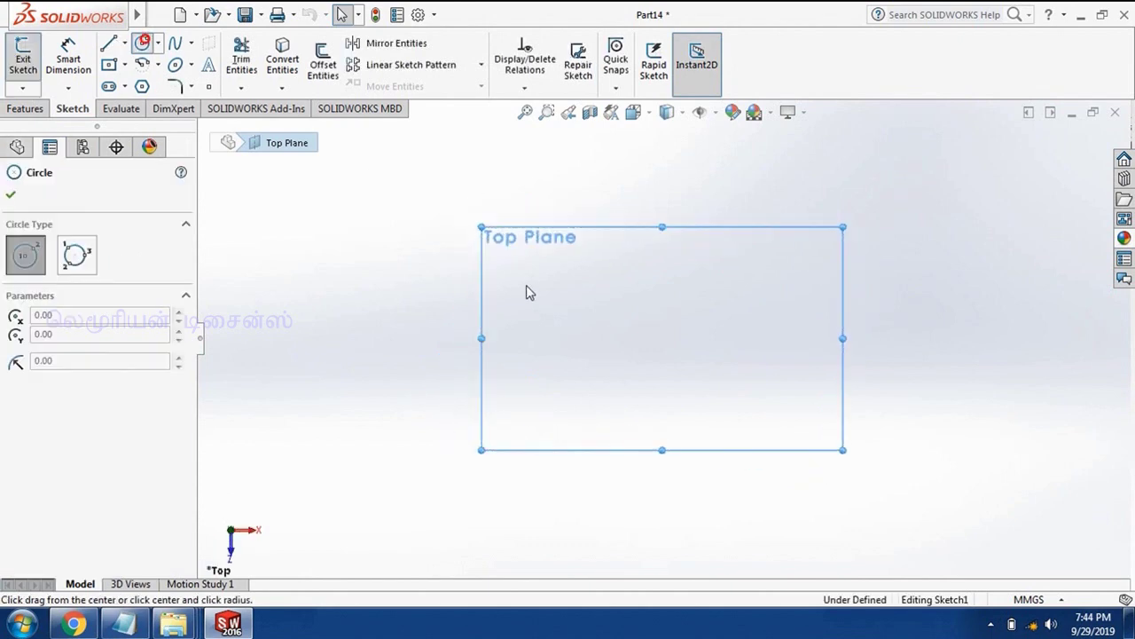
click(662, 338)
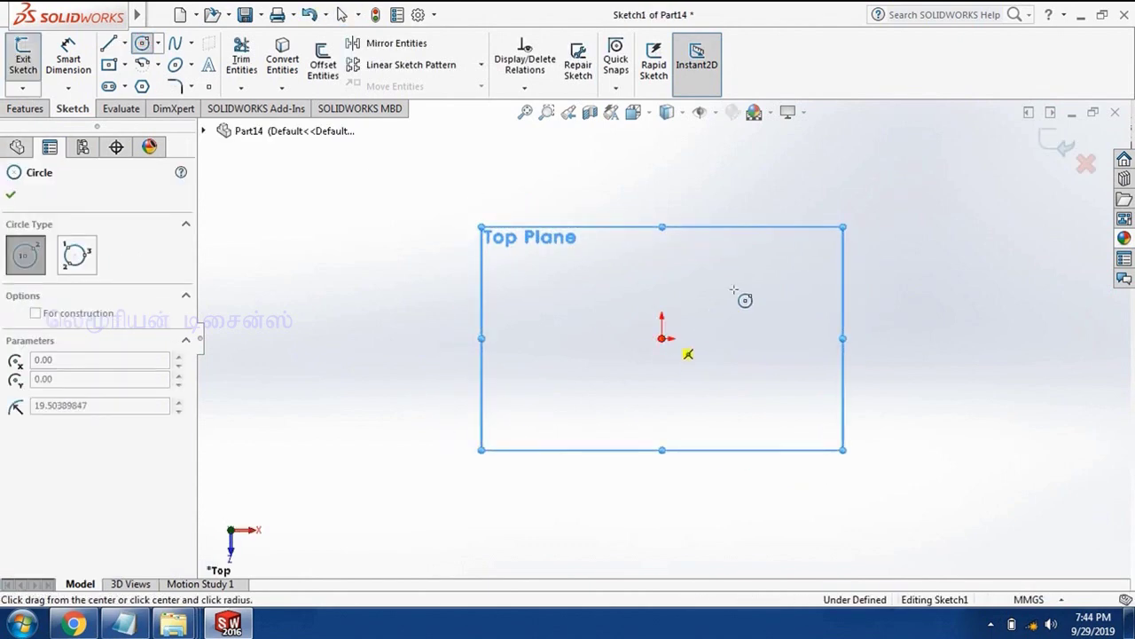
click(775, 254)
Step: Dimension the circle to a 38 mm diameter
click(68, 64)
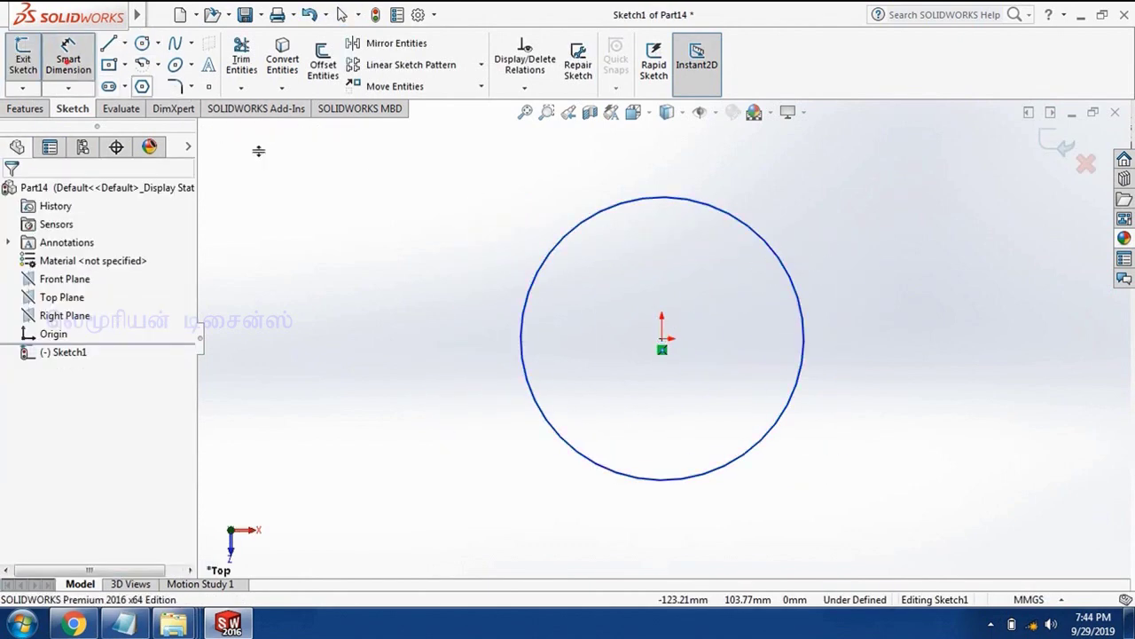
click(534, 275)
click(429, 256)
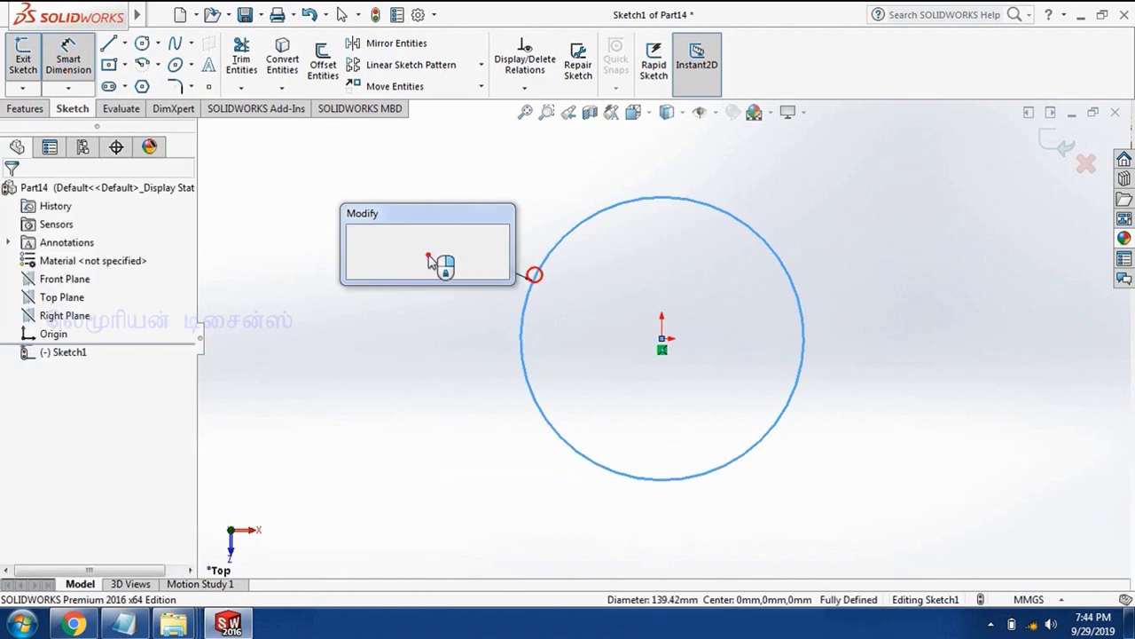
text(38)
key(Return)
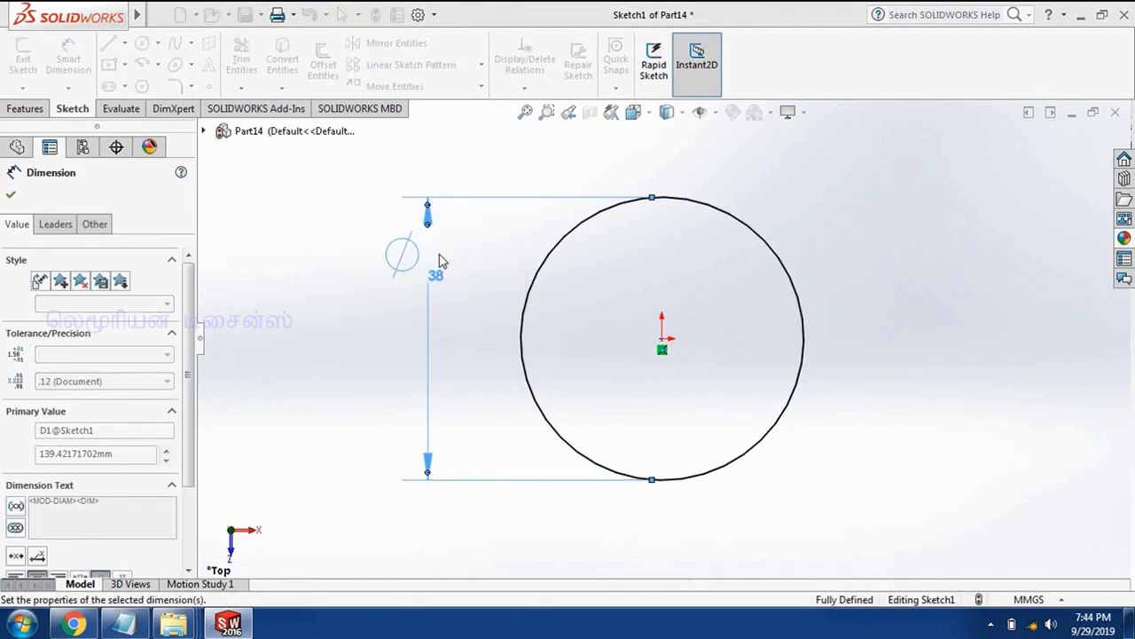
click(36, 110)
click(32, 64)
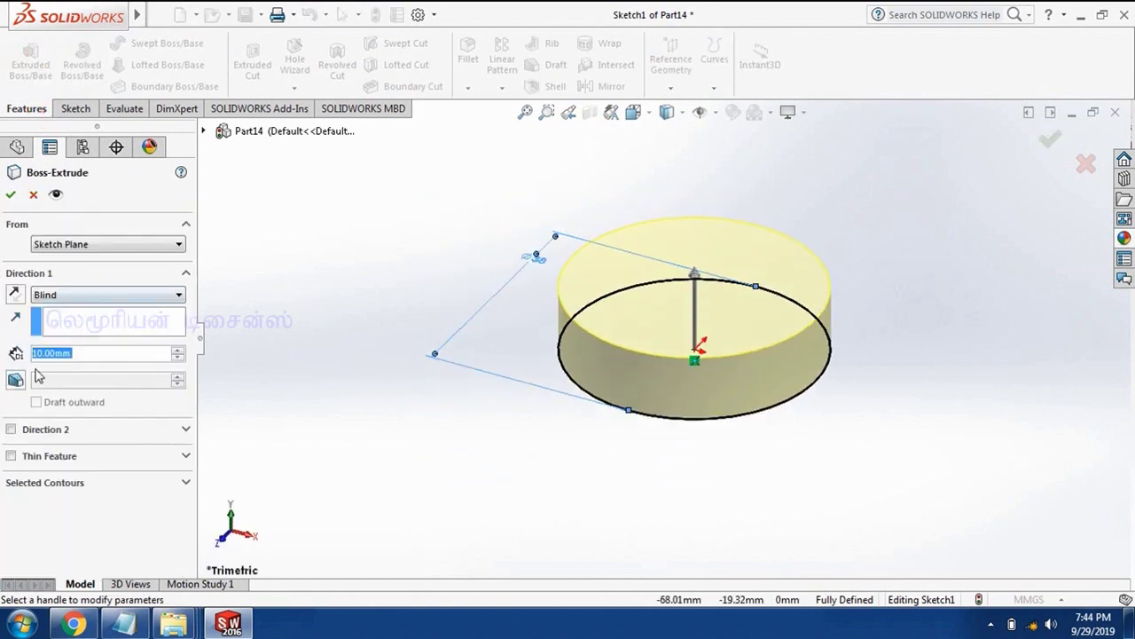
Step: Extrude the Ø38 circle 12 mm into a solid disc
text(12)
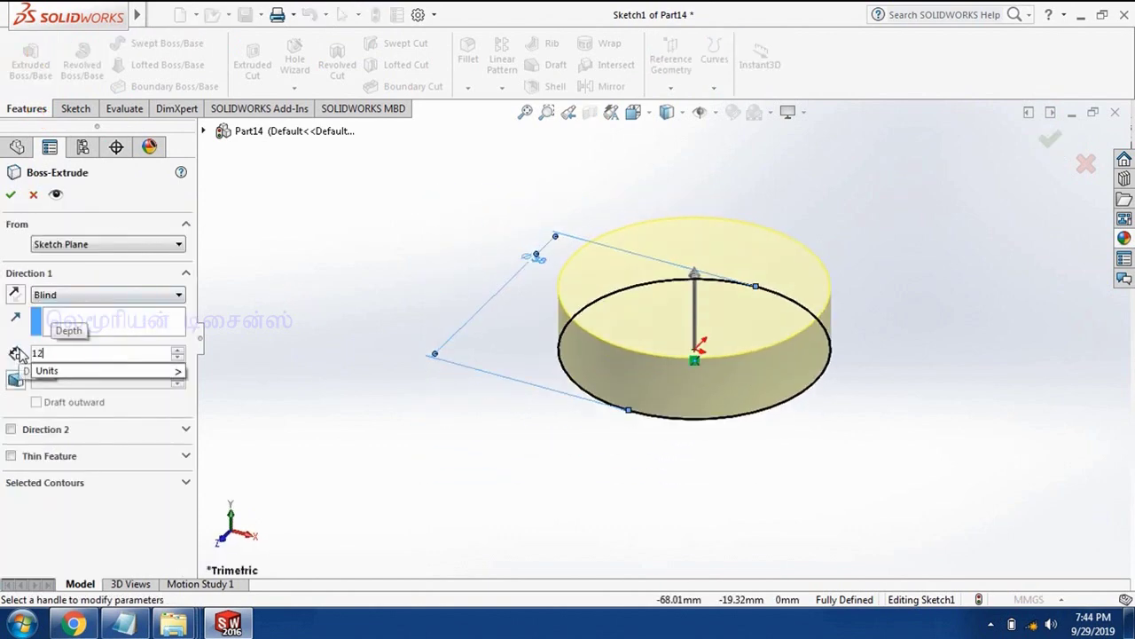
key(Return)
click(32, 193)
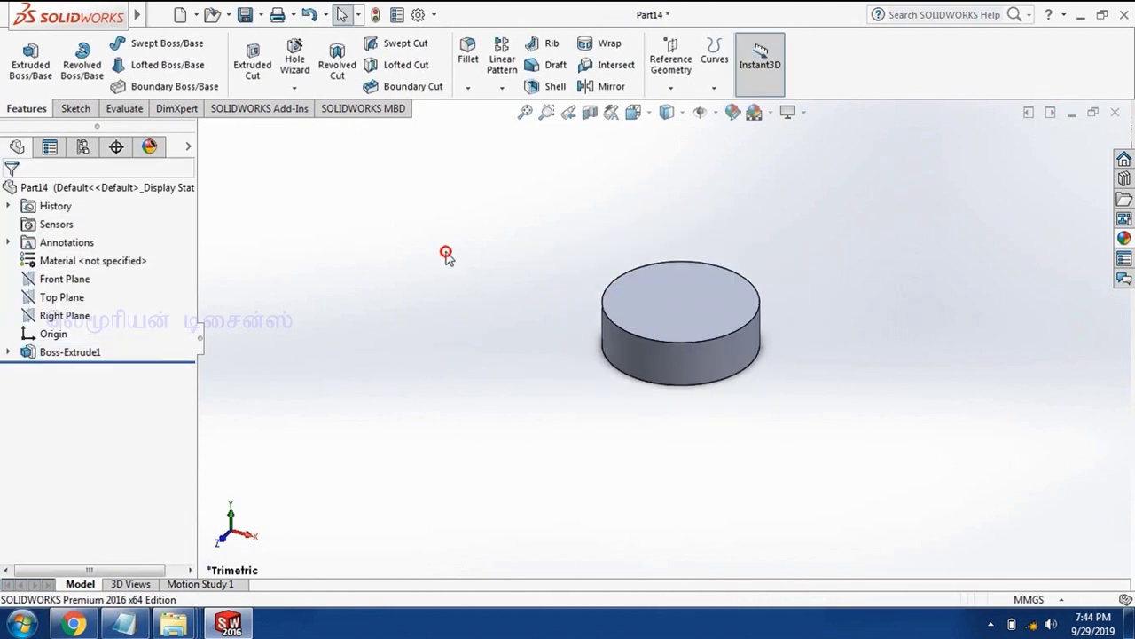
Step: Draw a circle centred on the origin on the disc's bottom face
middle_drag(600, 324, 599, 224)
click(670, 348)
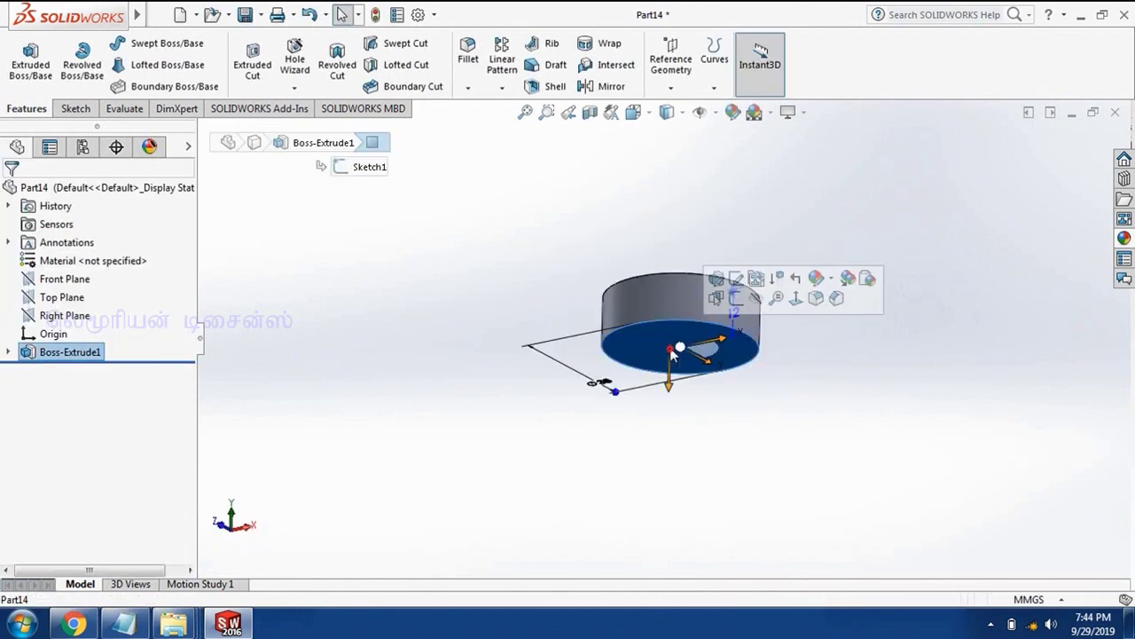
click(75, 108)
click(142, 42)
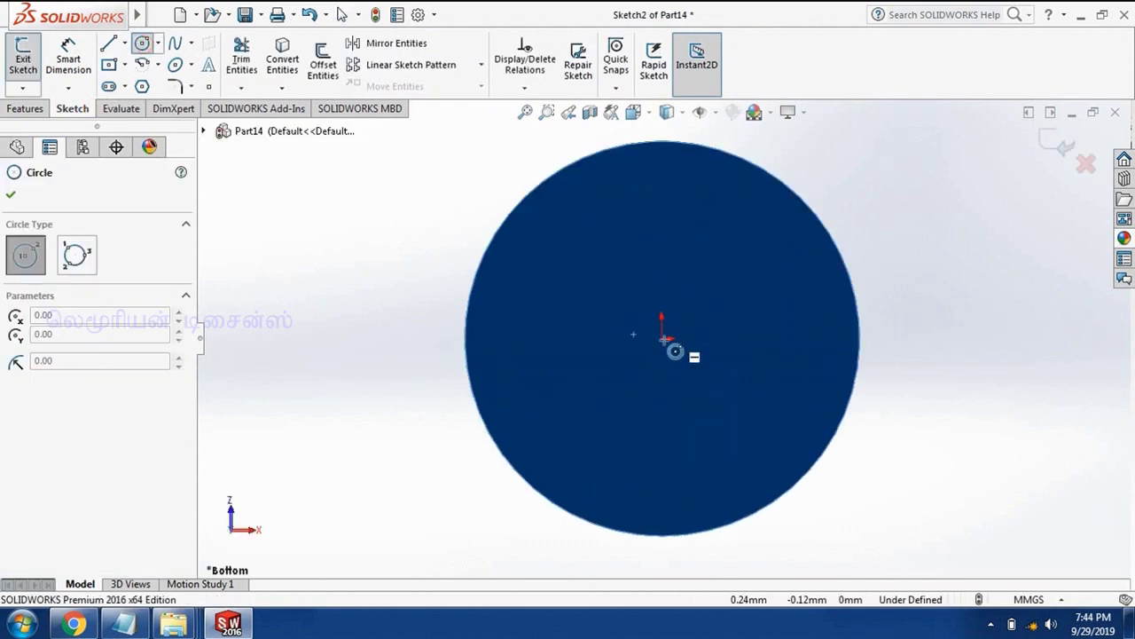
click(667, 342)
click(772, 299)
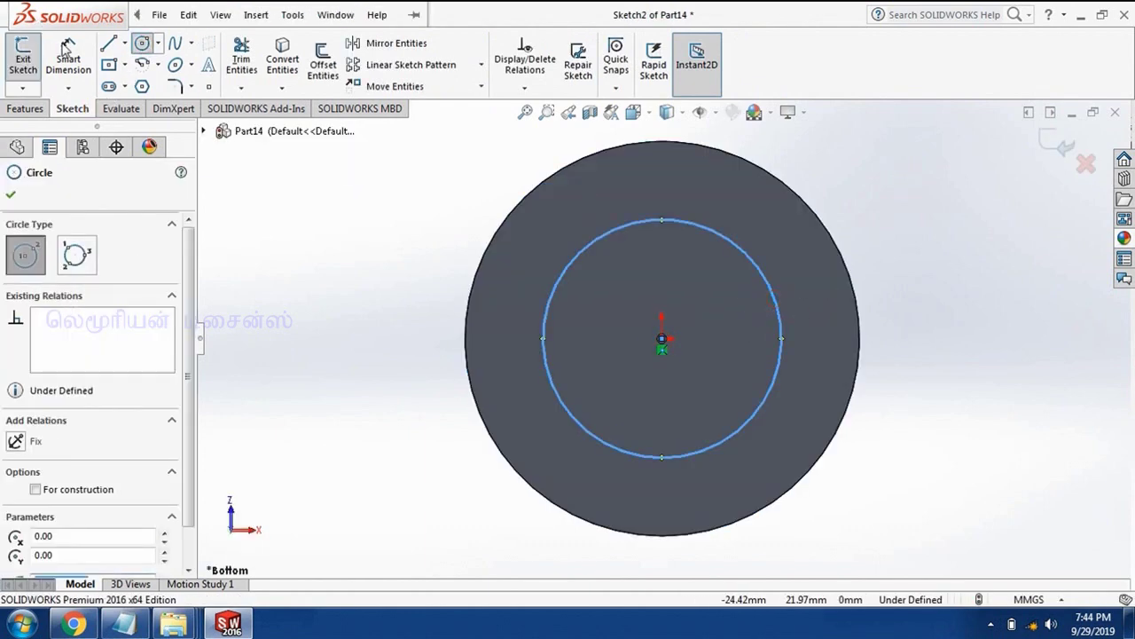
key(Escape)
Step: Dimension the new circle to a 24 mm diameter
click(585, 249)
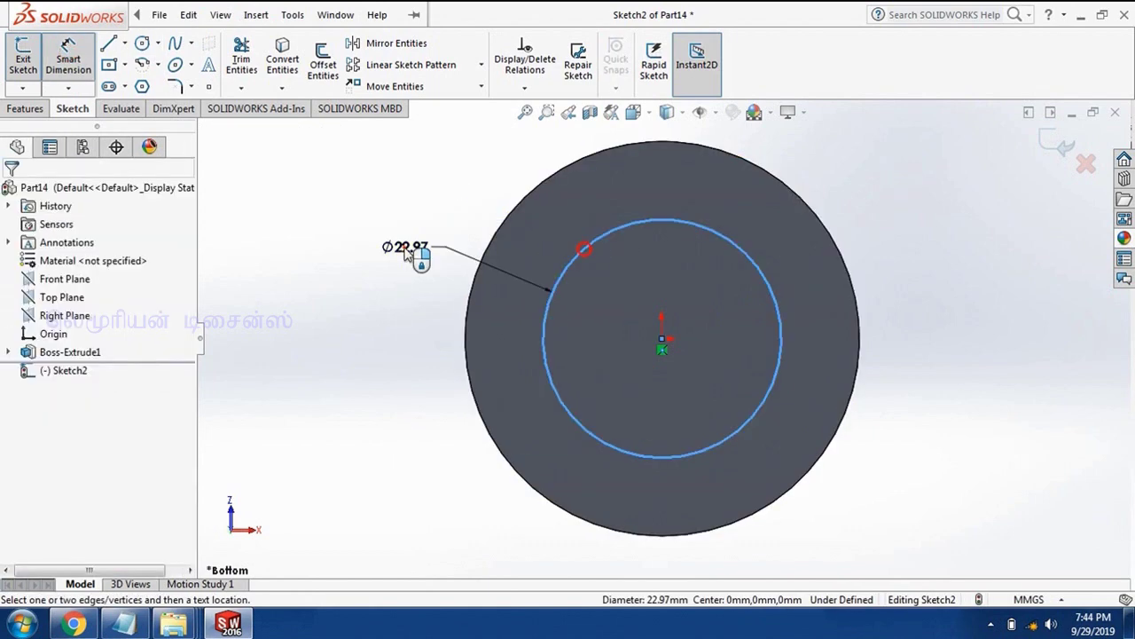
click(410, 253)
text(24)
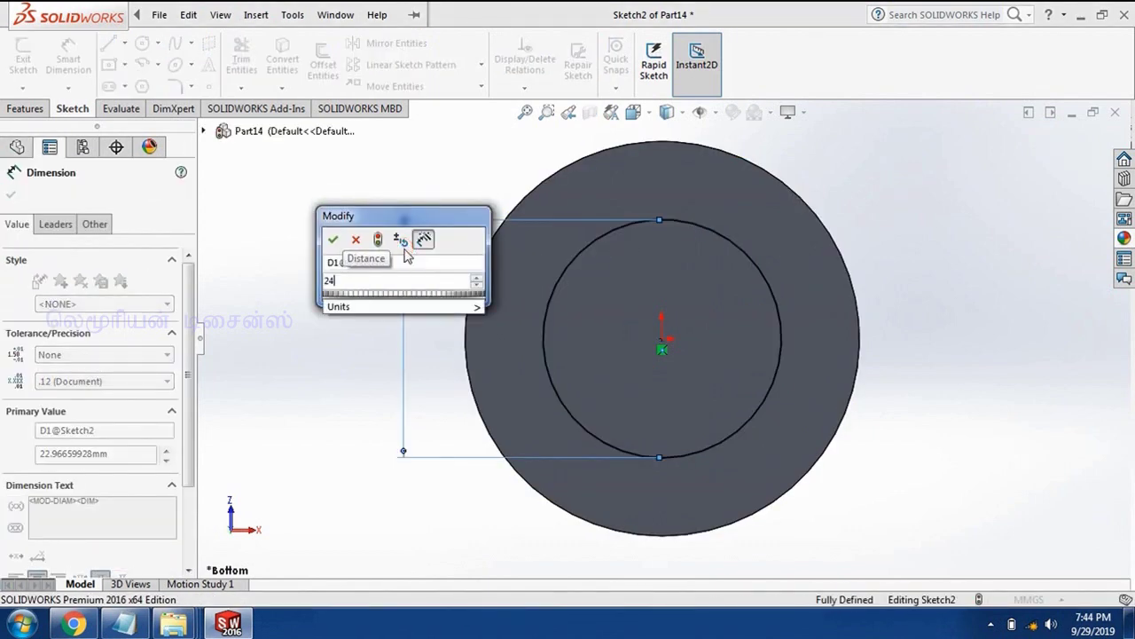
key(Return)
click(346, 319)
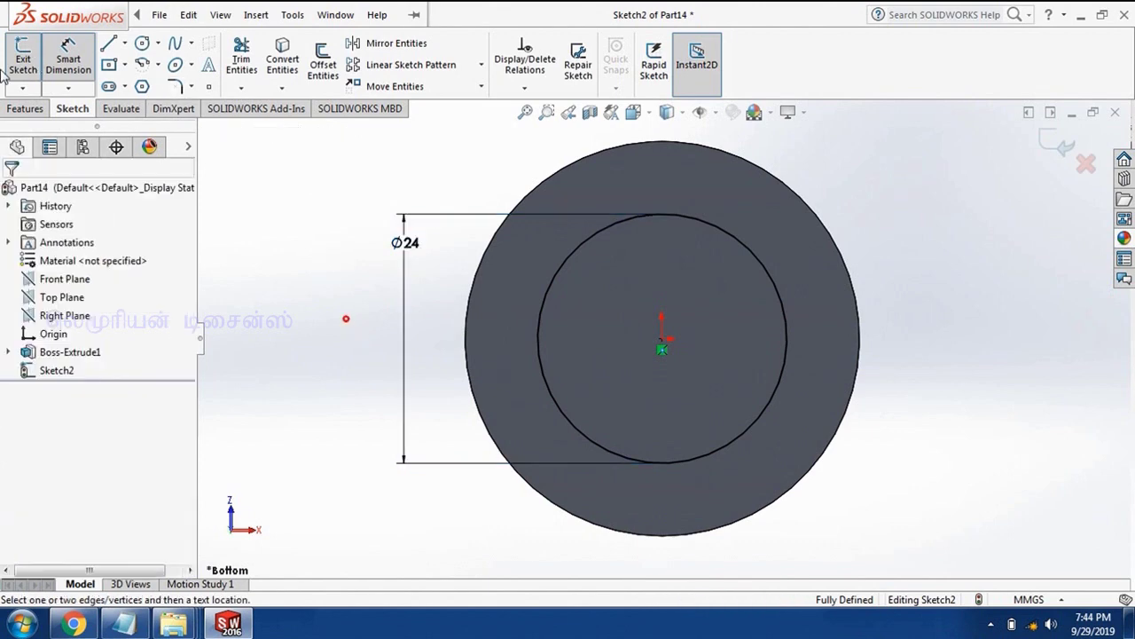
click(25, 108)
click(31, 60)
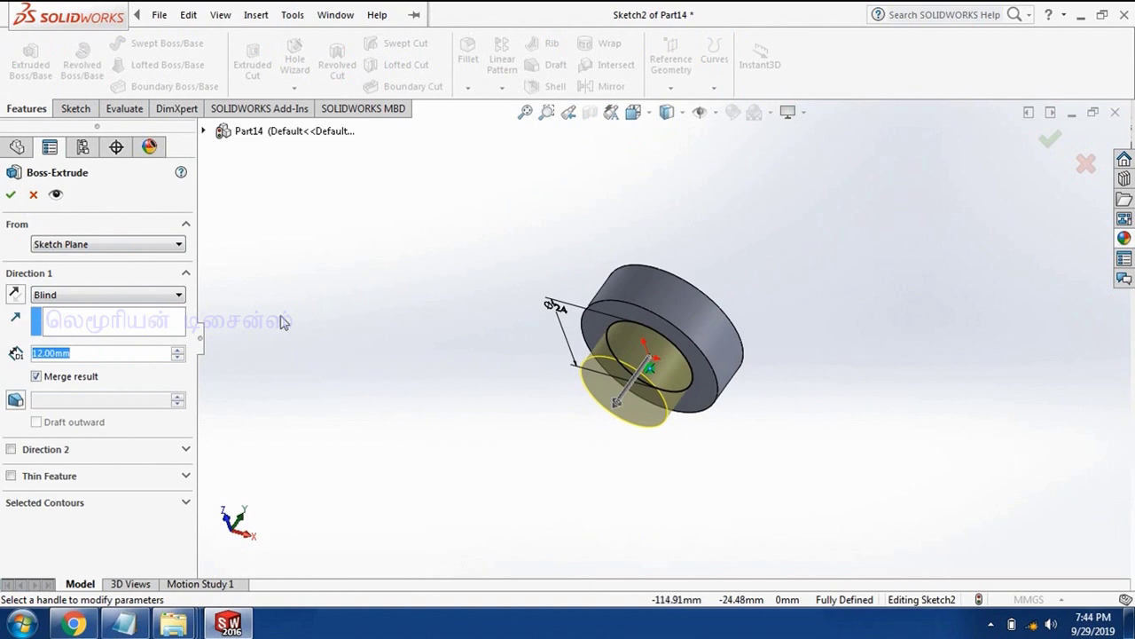
Step: Extrude the Ø24 circle 80 mm to form the pin's shank below the head
text(80)
key(Return)
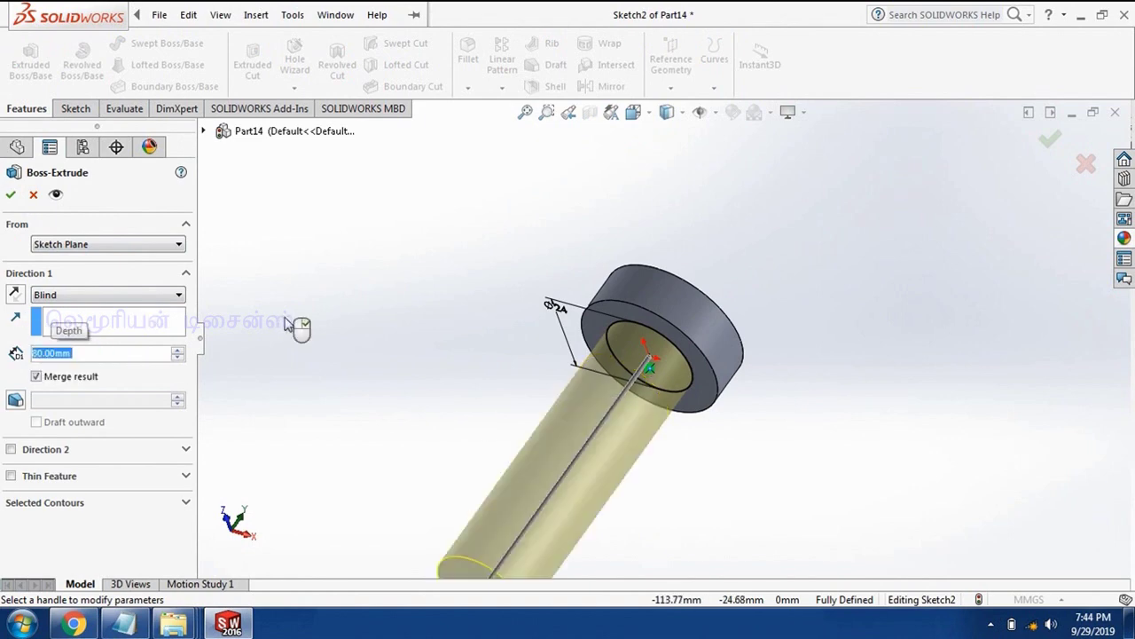
click(9, 195)
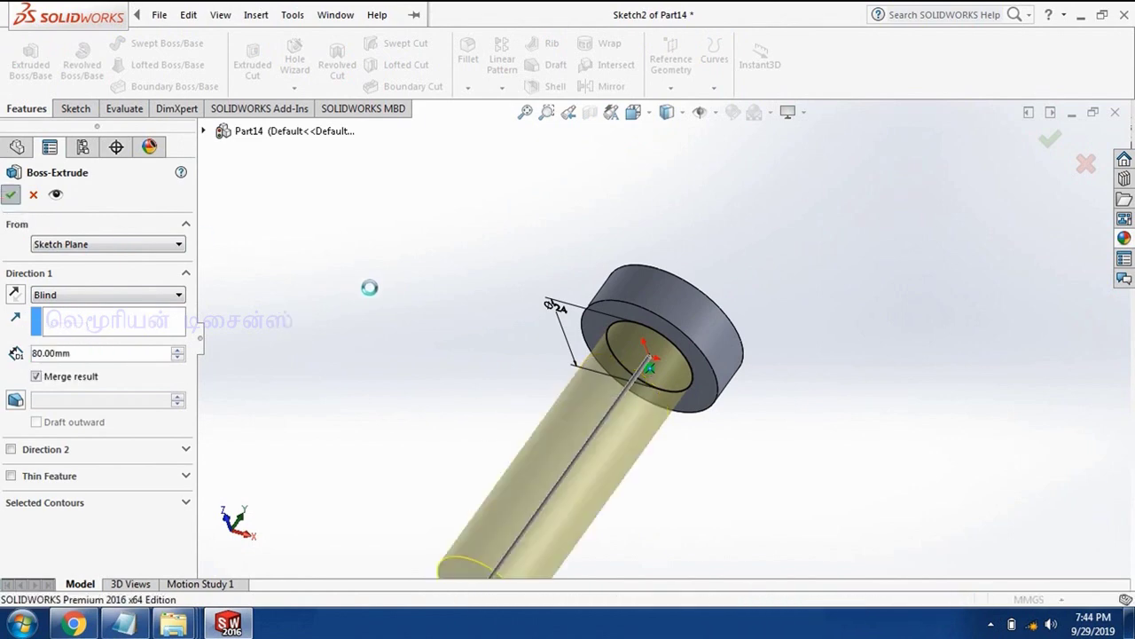
scroll(373, 288, up, 5)
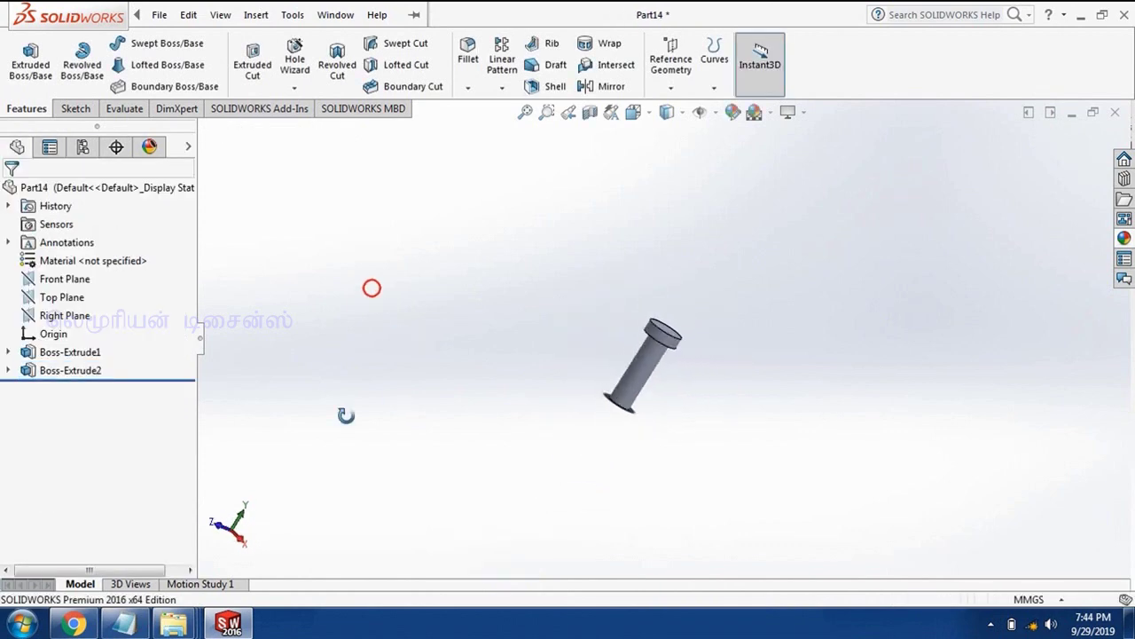
middle_drag(373, 288, 276, 357)
scroll(679, 355, down, 3)
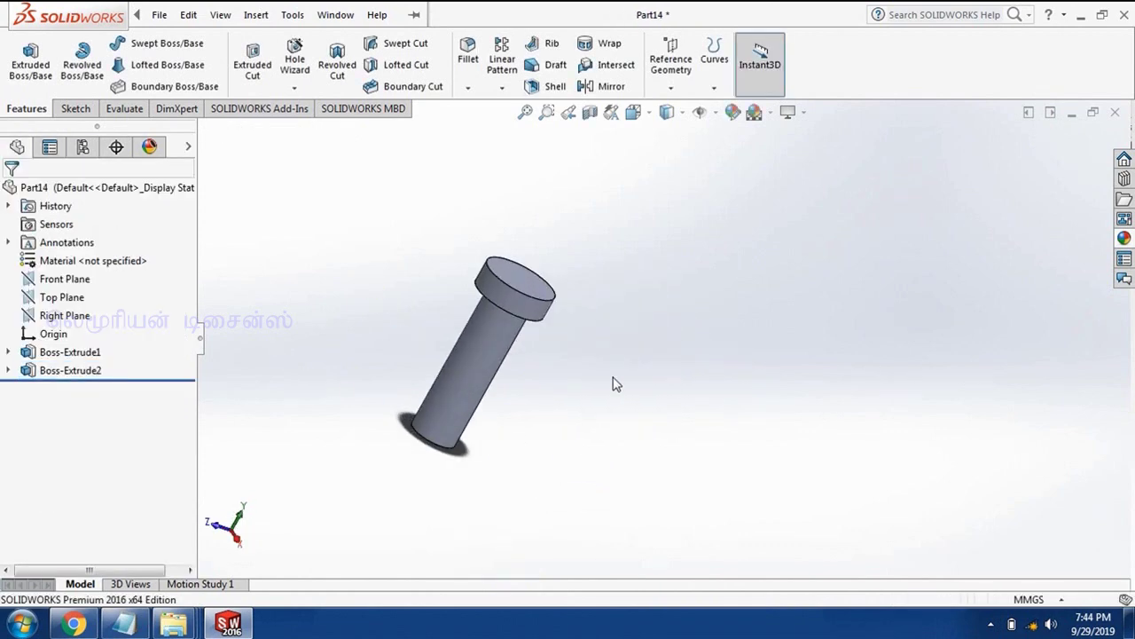
Step: Sketch a small circle on the Front Plane near the shaft's lower end
click(66, 279)
click(73, 108)
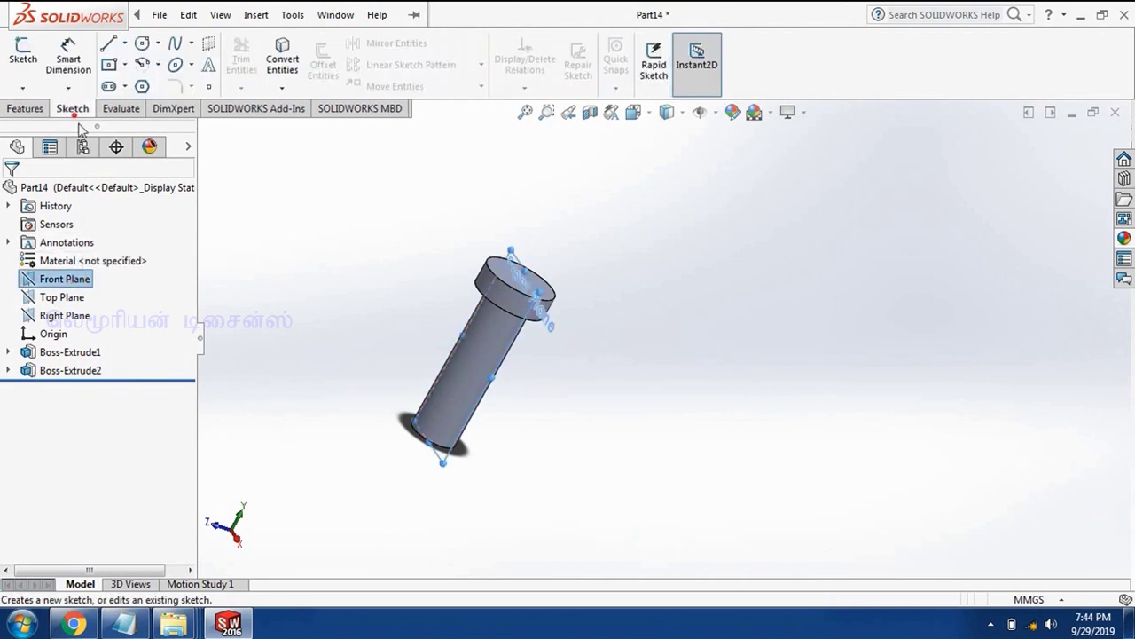
click(142, 43)
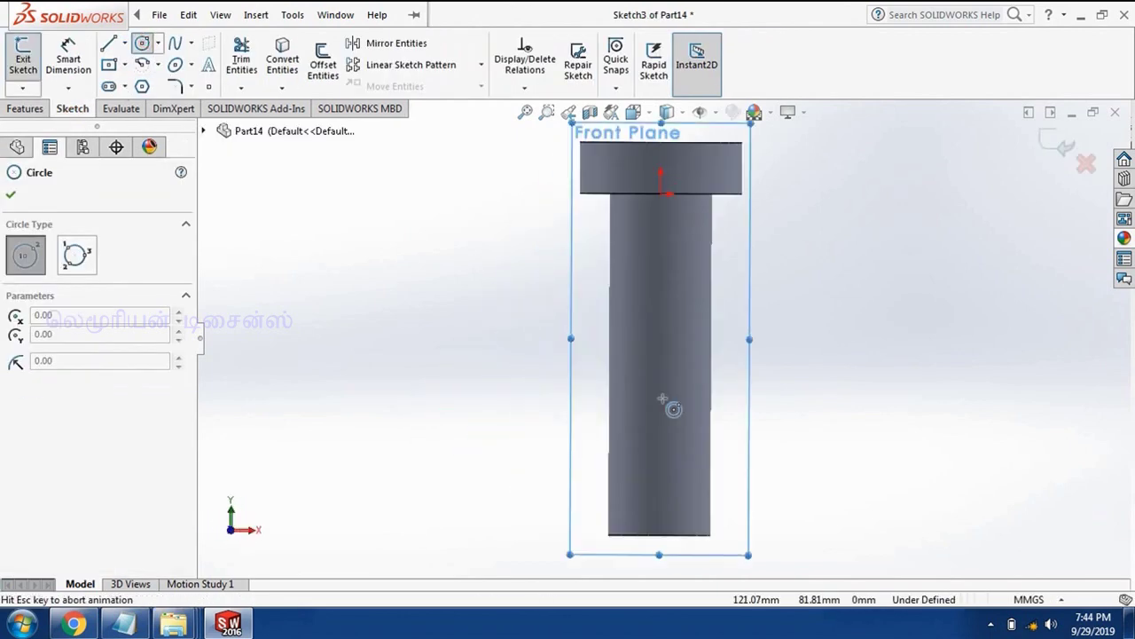
click(662, 485)
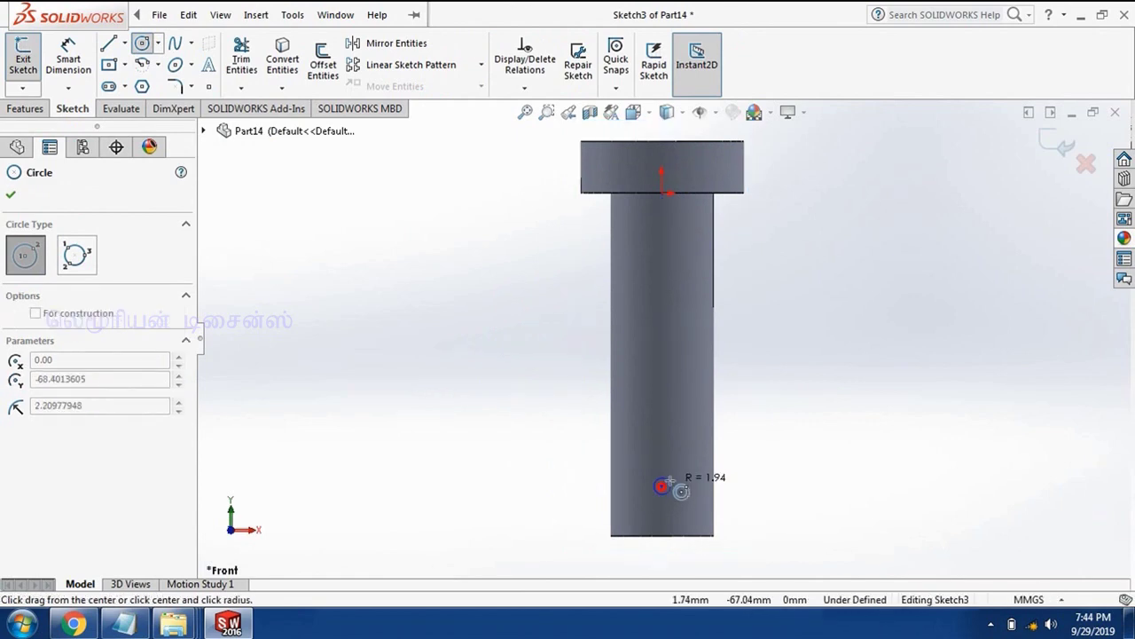
click(672, 486)
scroll(729, 536, down, 3)
Step: Dimension the small circle to a 5 mm diameter
click(71, 55)
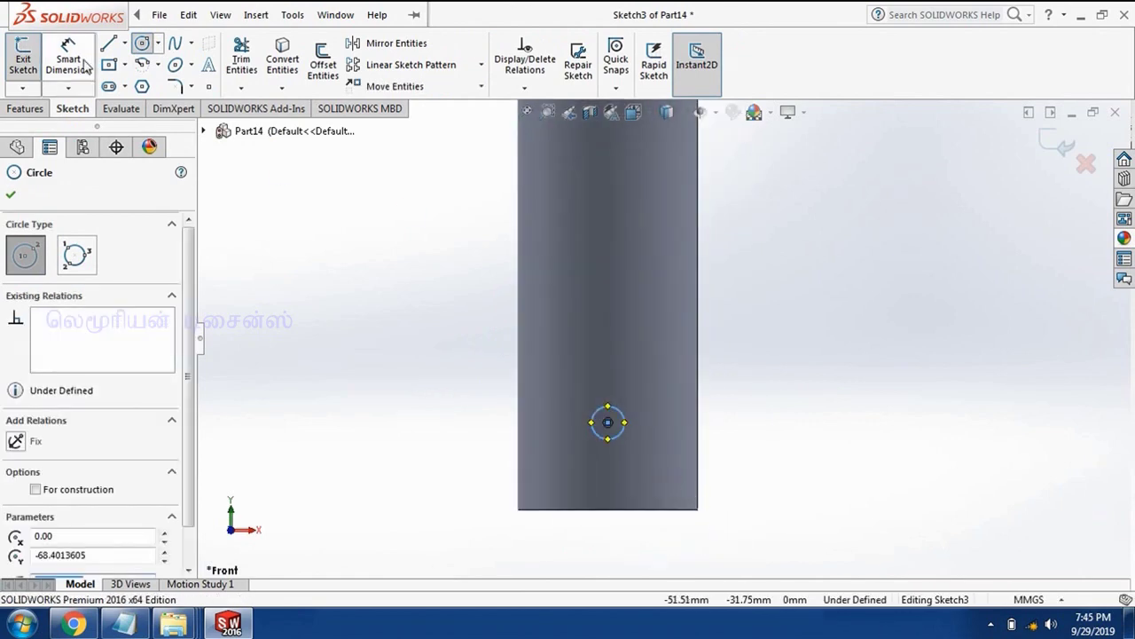
click(630, 418)
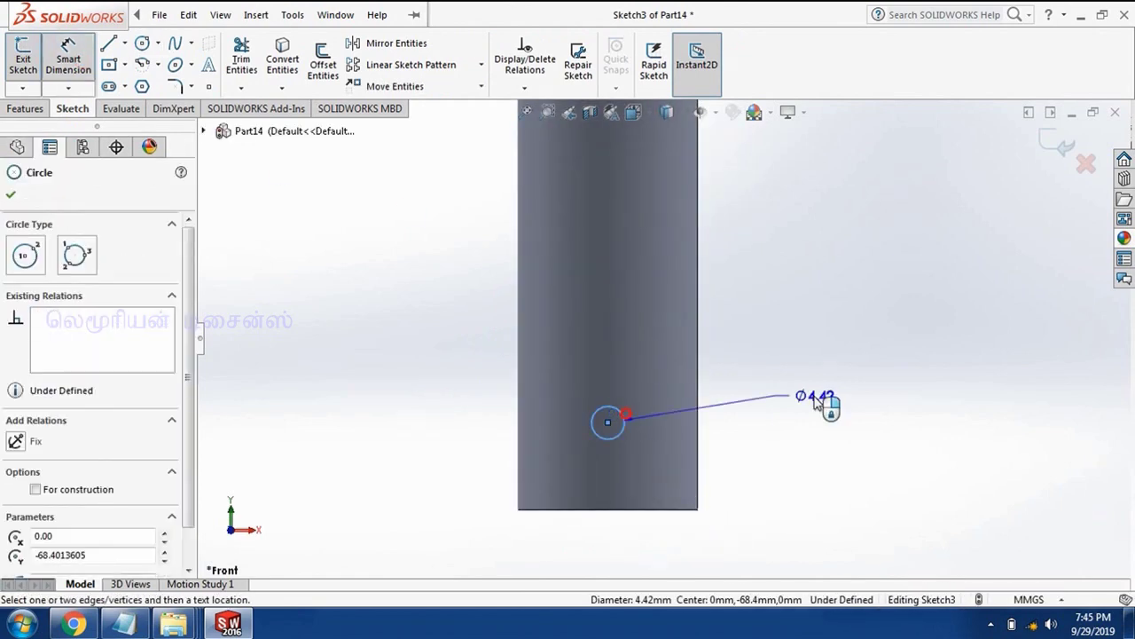
click(817, 400)
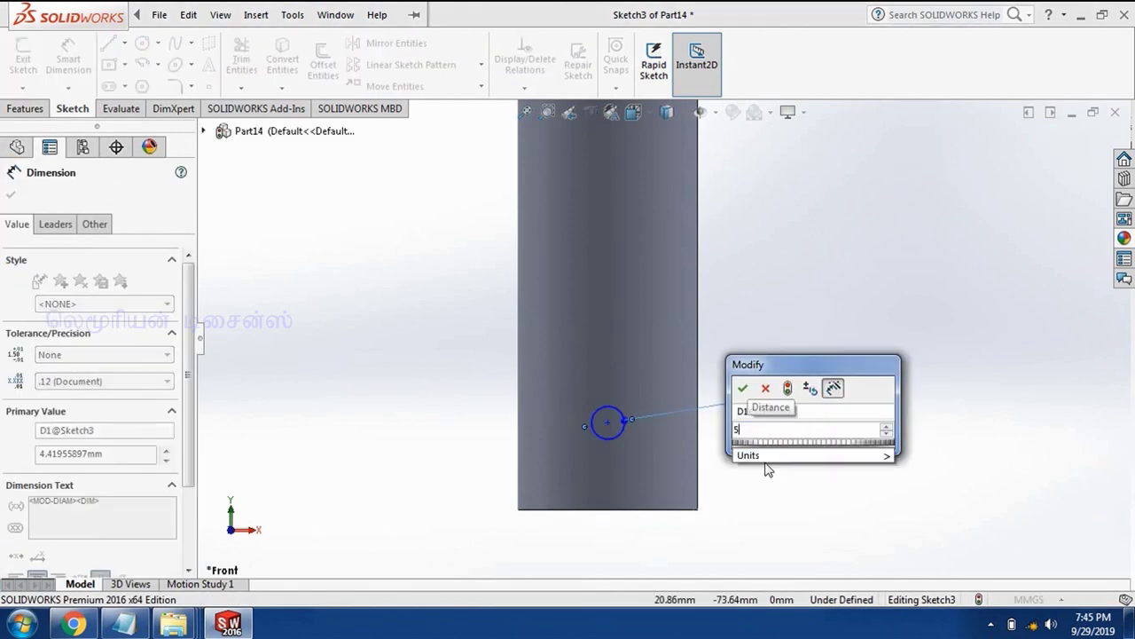
text(5)
key(Return)
click(807, 523)
Step: Dimension the hole centre 10 mm above the pin's bottom edge
click(623, 443)
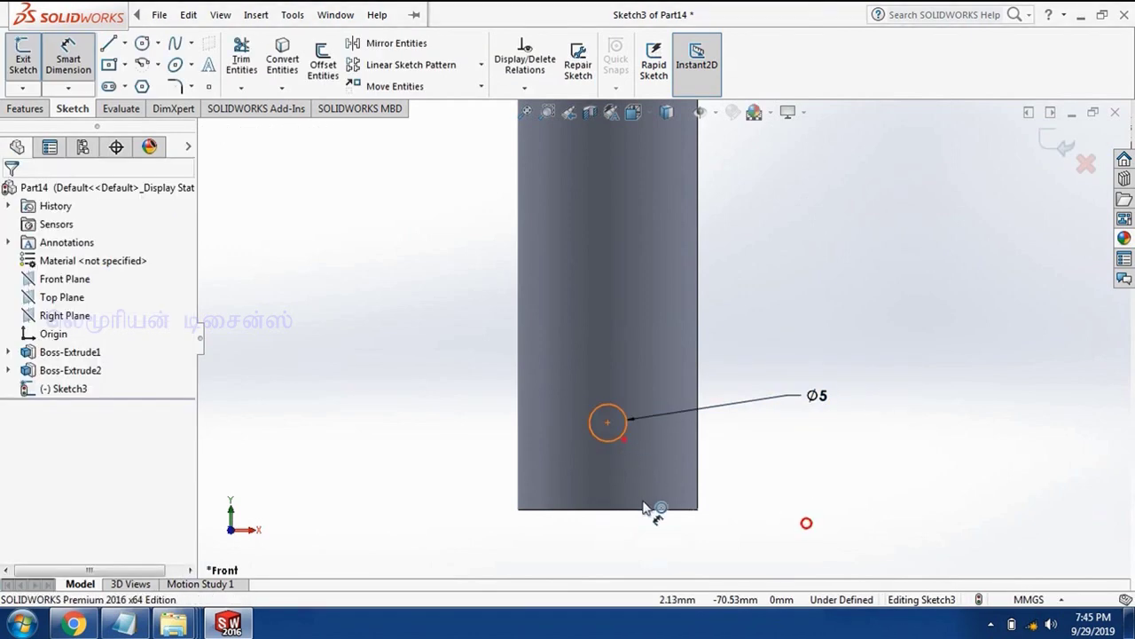
click(650, 506)
key(Escape)
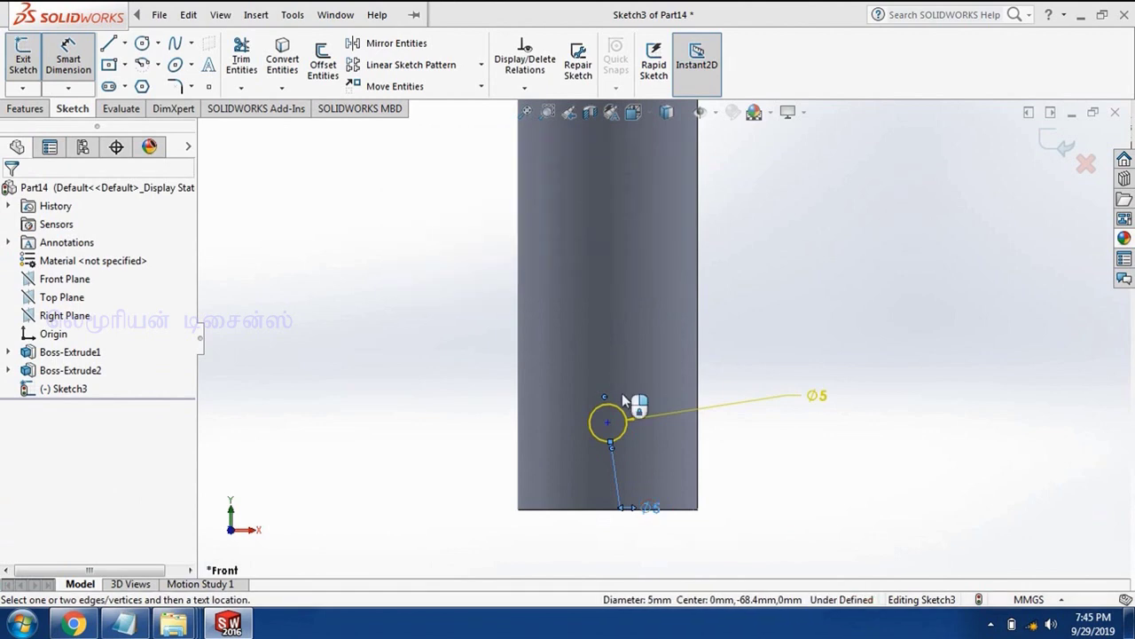
click(621, 432)
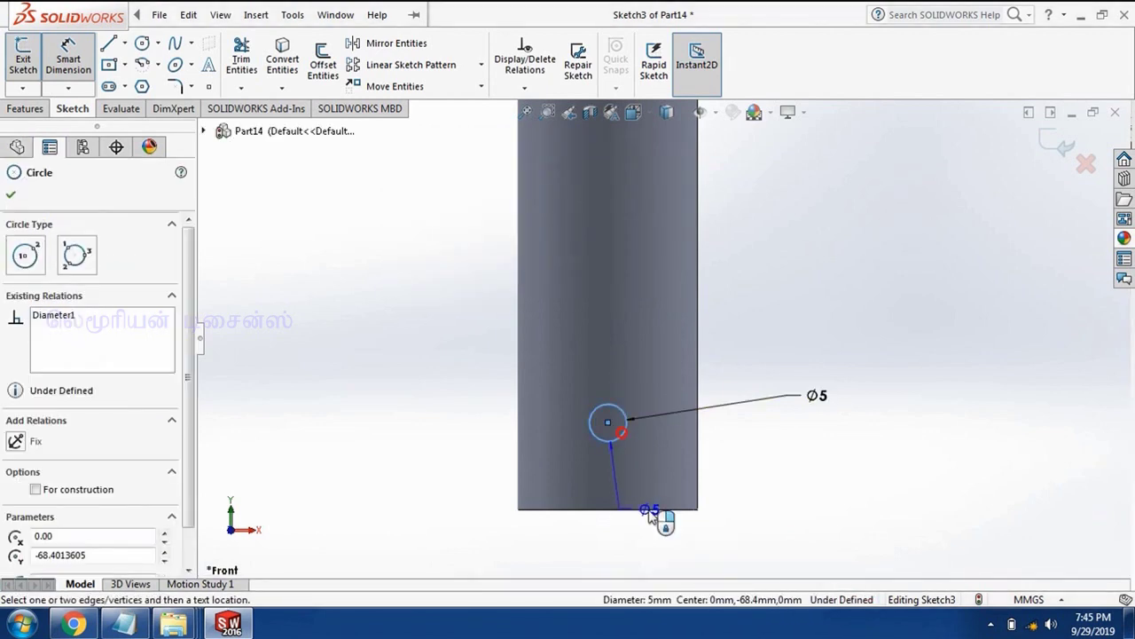
click(690, 519)
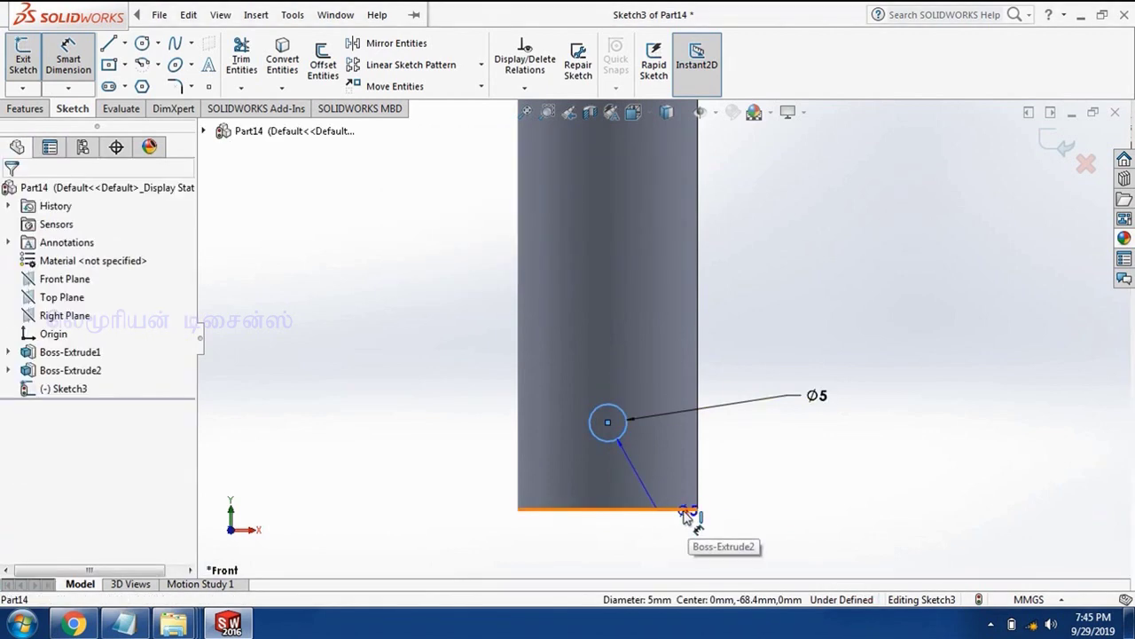
click(477, 479)
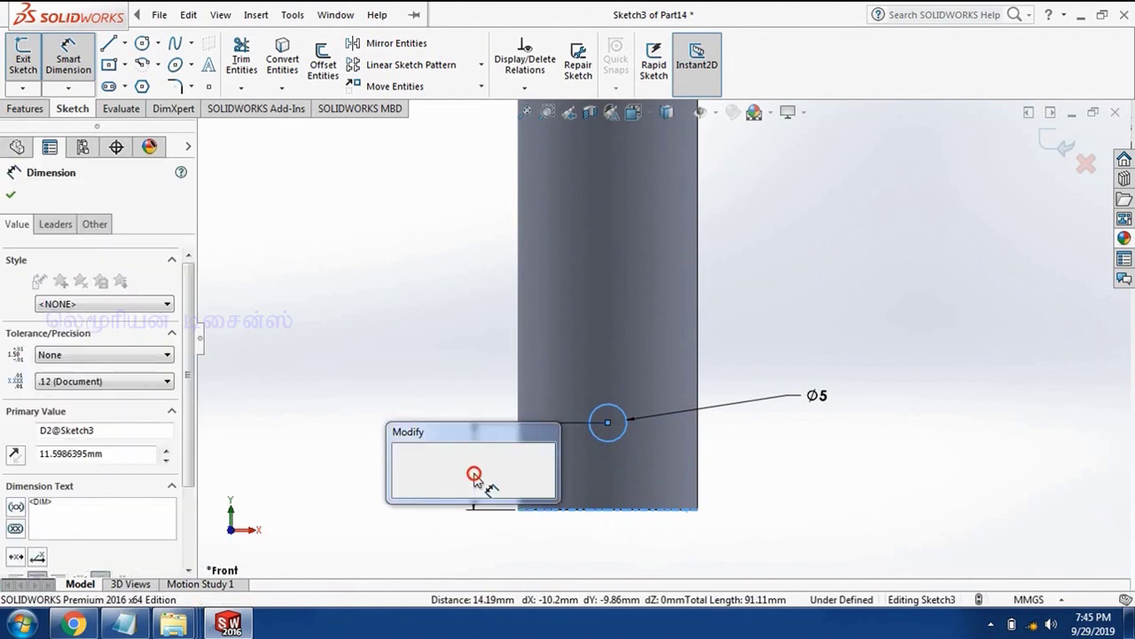
text(1)
key(Return)
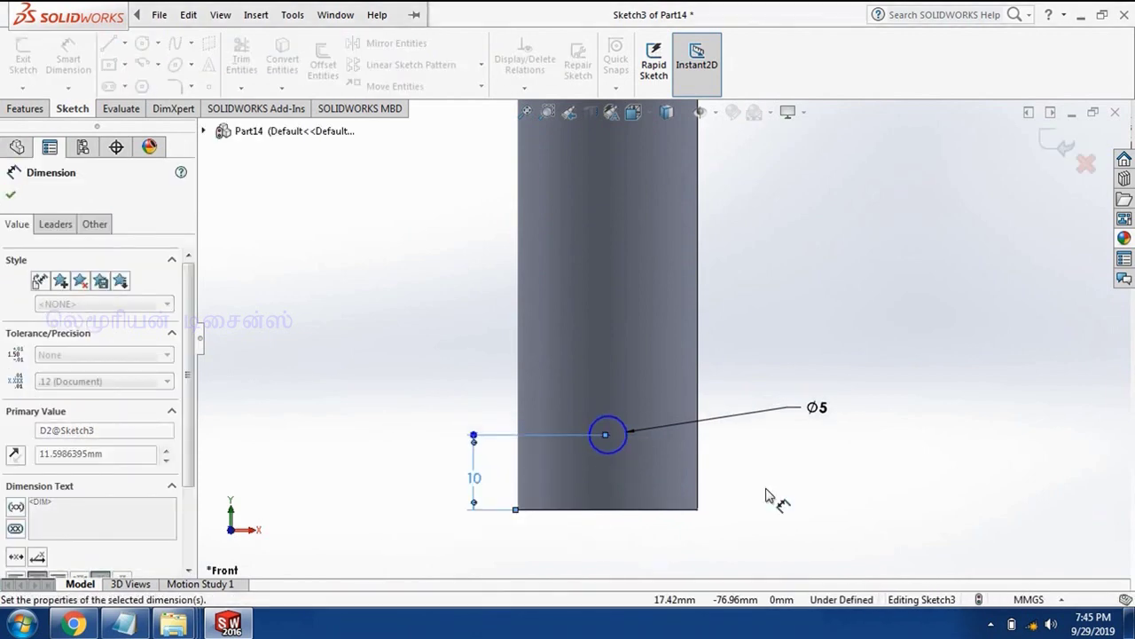
click(768, 494)
scroll(761, 495, down, 2)
scroll(761, 495, down, 2)
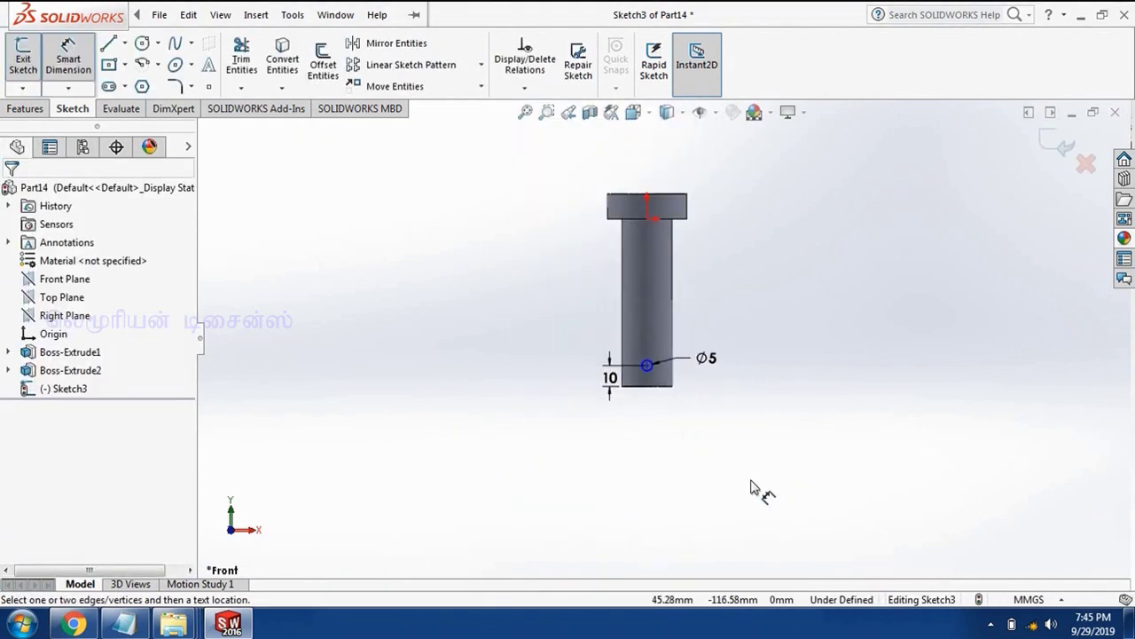
Step: Add a Vertical relation between the hole centre and the origin
key(Escape)
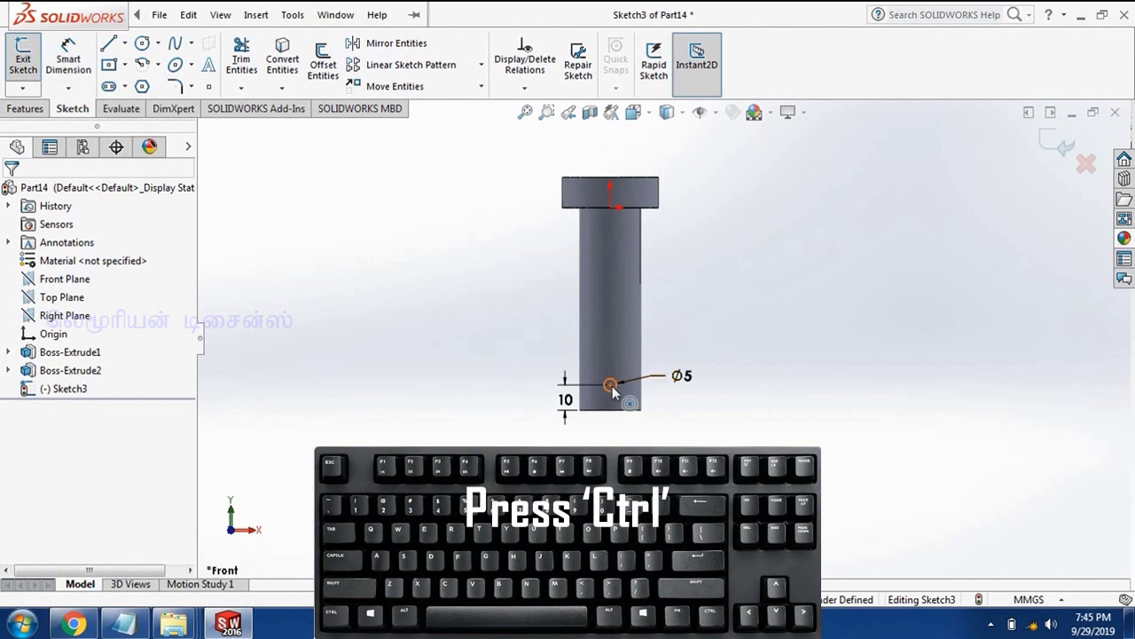
click(612, 386)
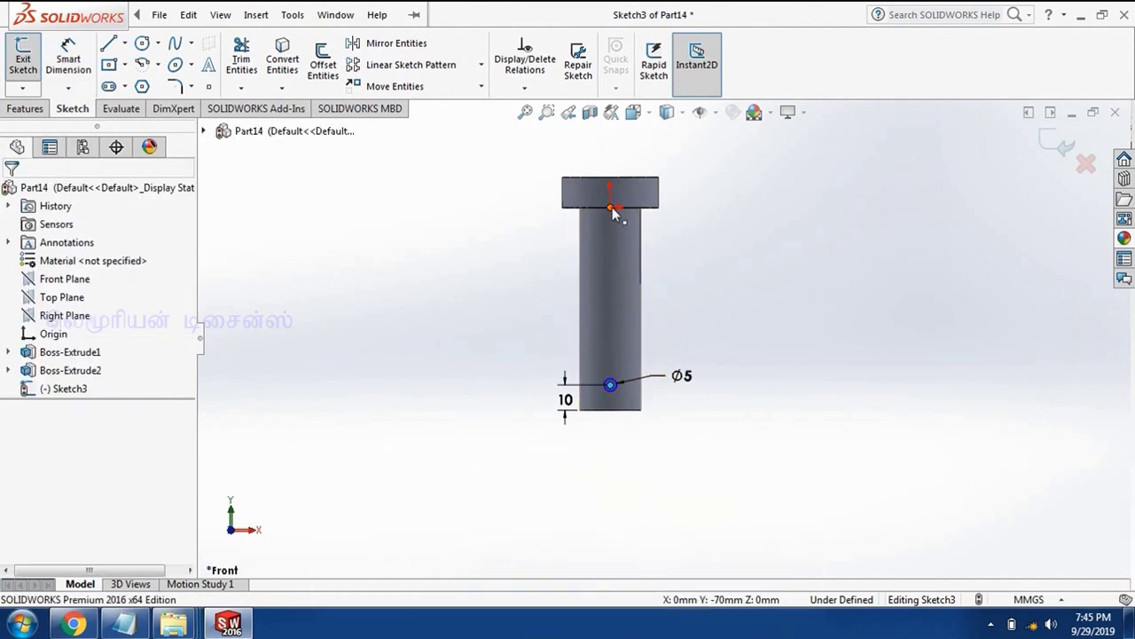
ctrl+click(612, 207)
click(676, 138)
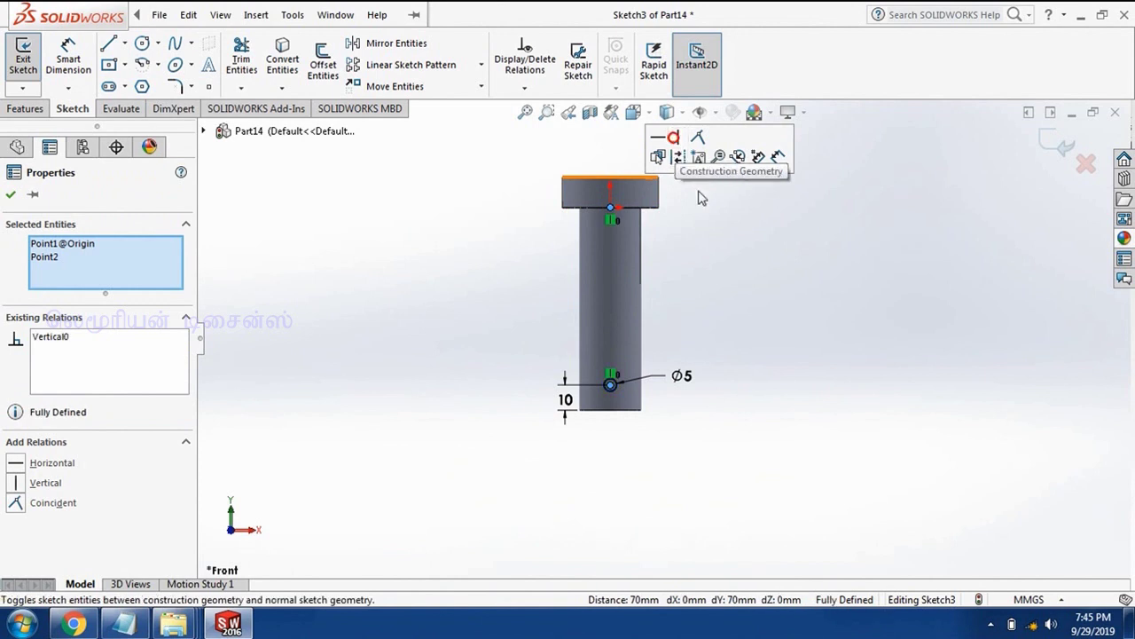
click(732, 273)
Step: Cut the Ø5 circle Through All - Both directions across the shank
click(25, 109)
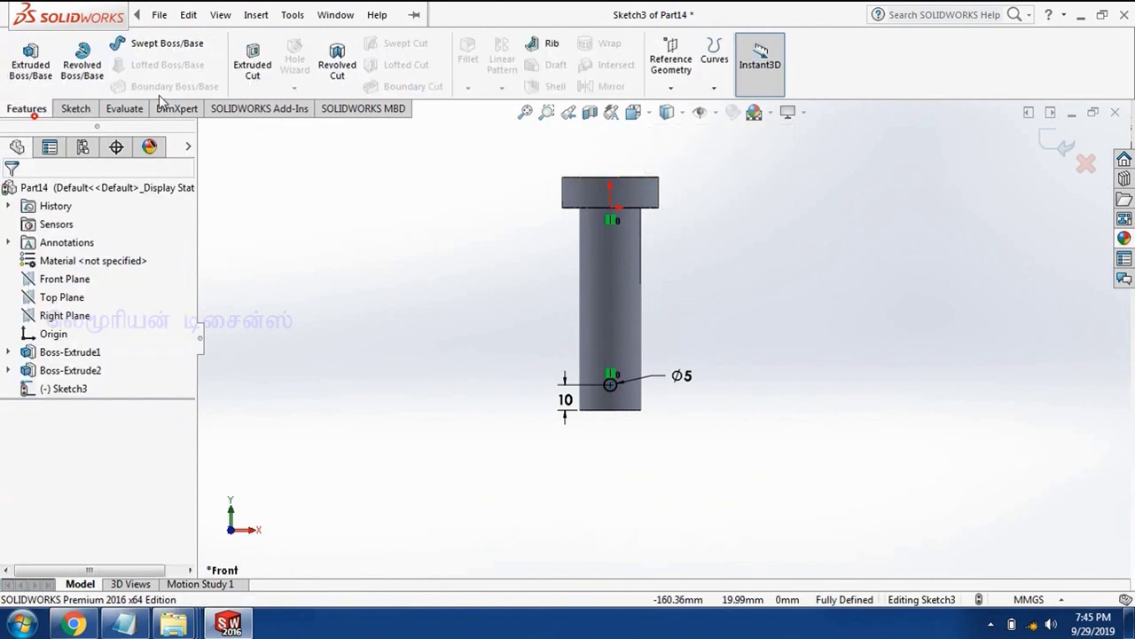
click(253, 64)
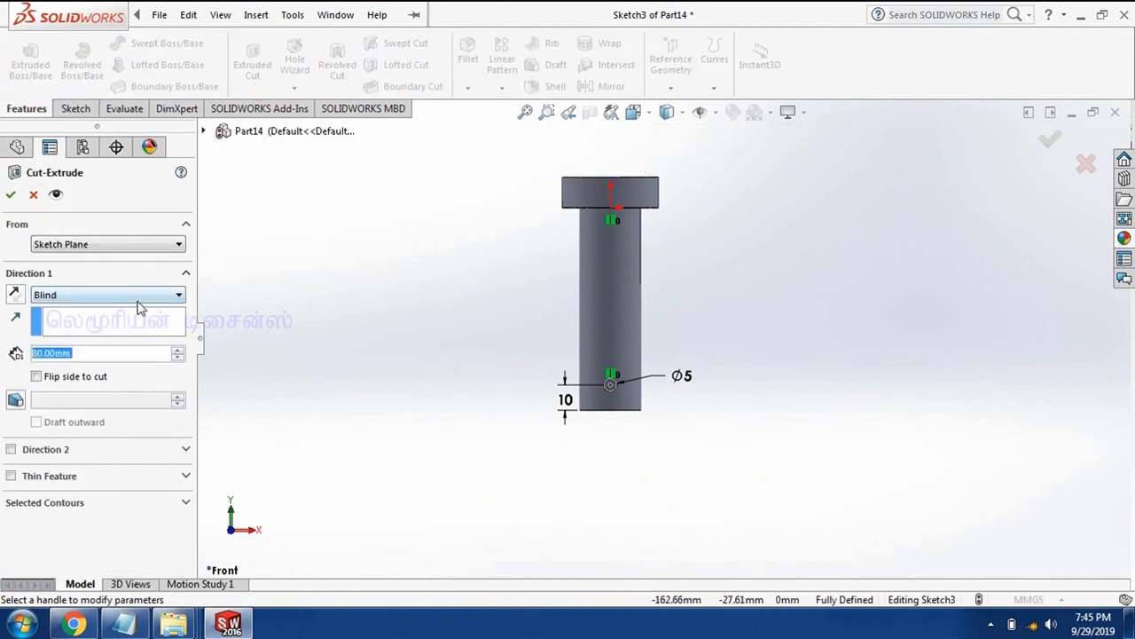
click(138, 295)
click(138, 333)
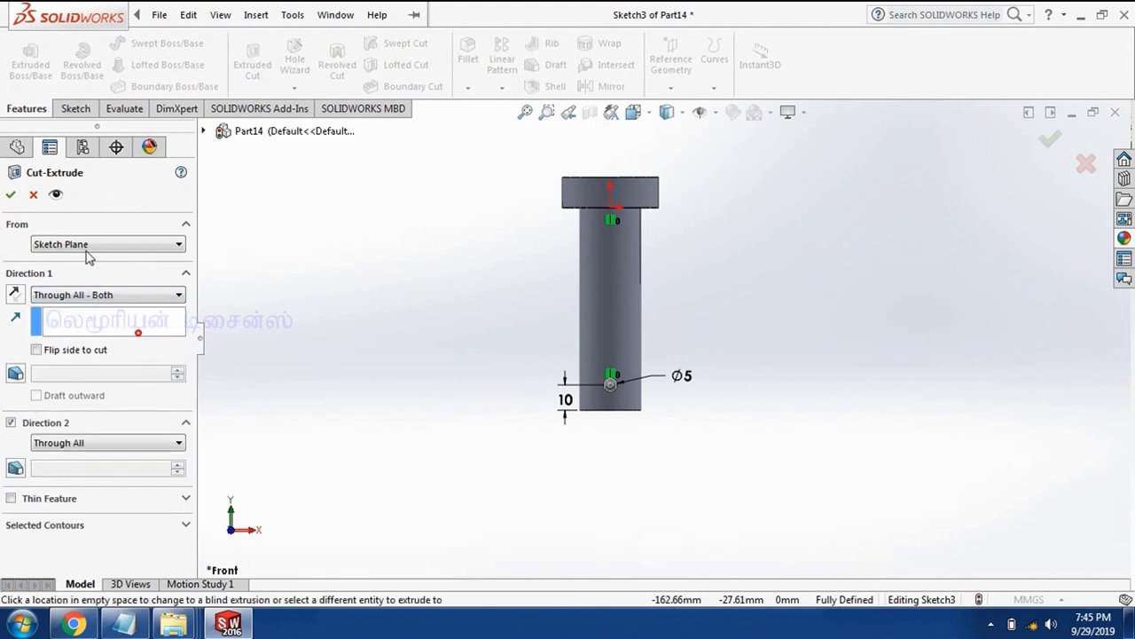
click(13, 194)
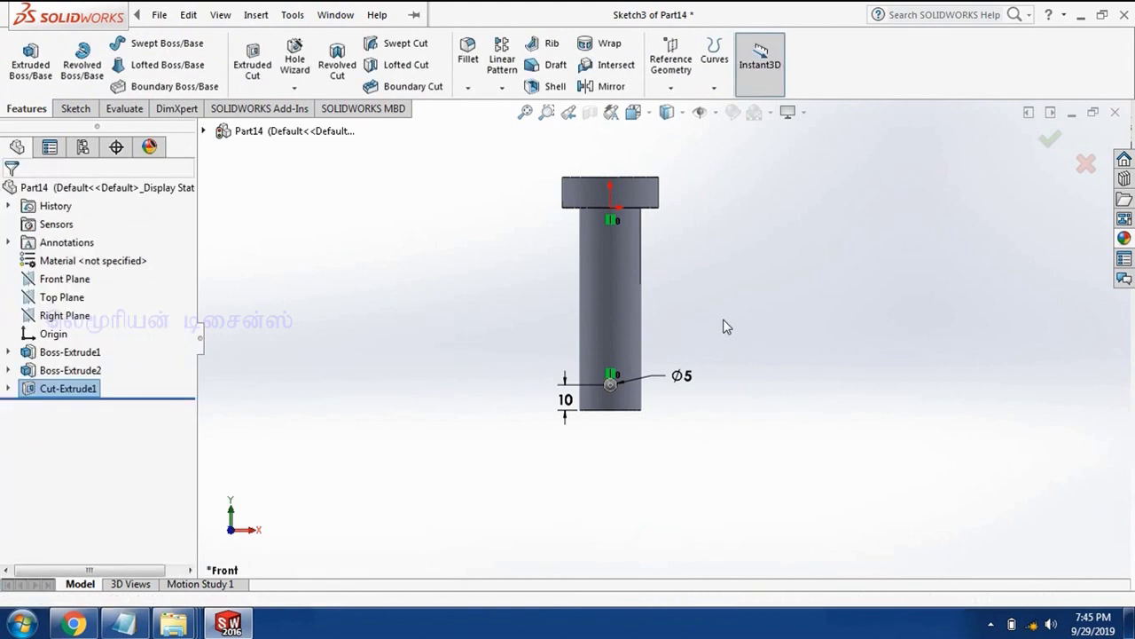
middle_drag(735, 322, 657, 396)
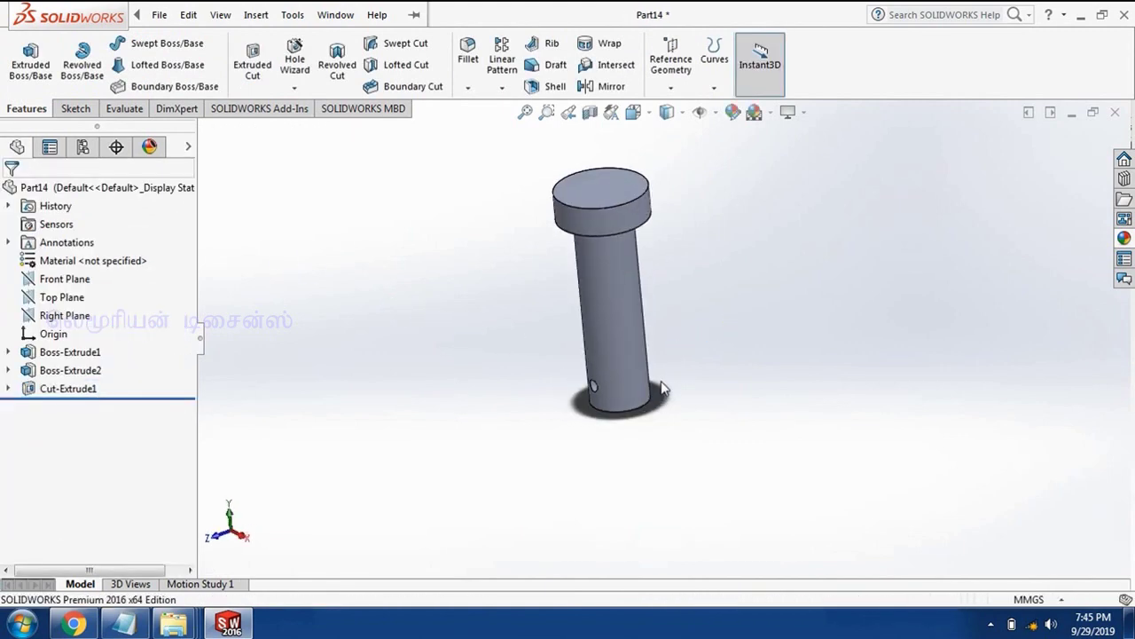
Step: Fillet the pin head's top edge with a 4 mm radius
scroll(657, 396, up, 2)
scroll(699, 263, down, 2)
scroll(699, 263, down, 3)
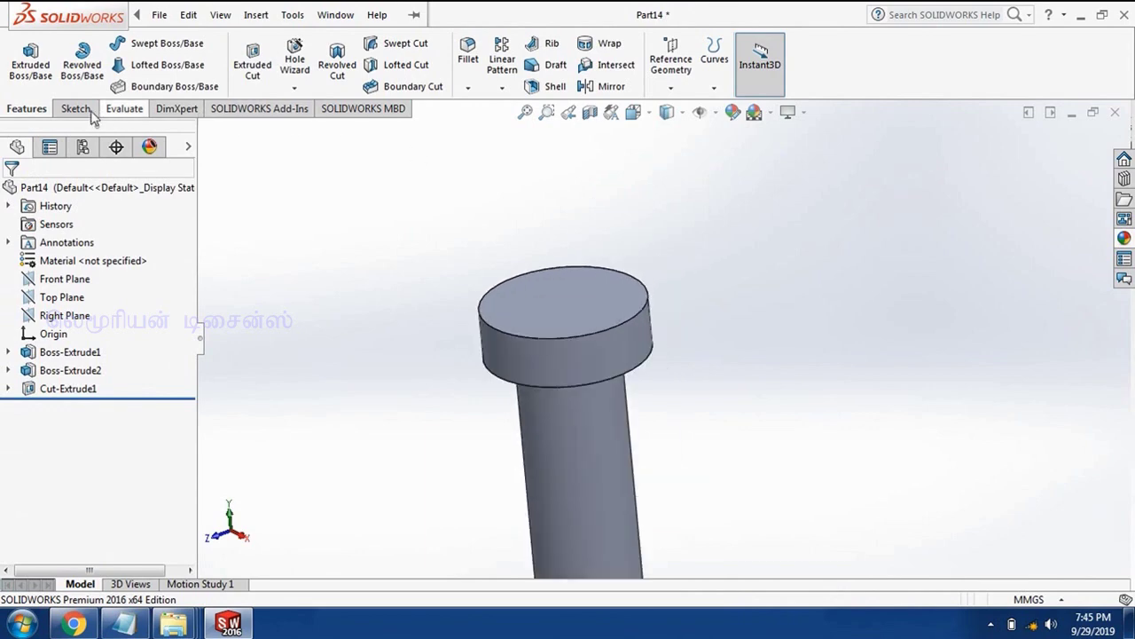
click(91, 109)
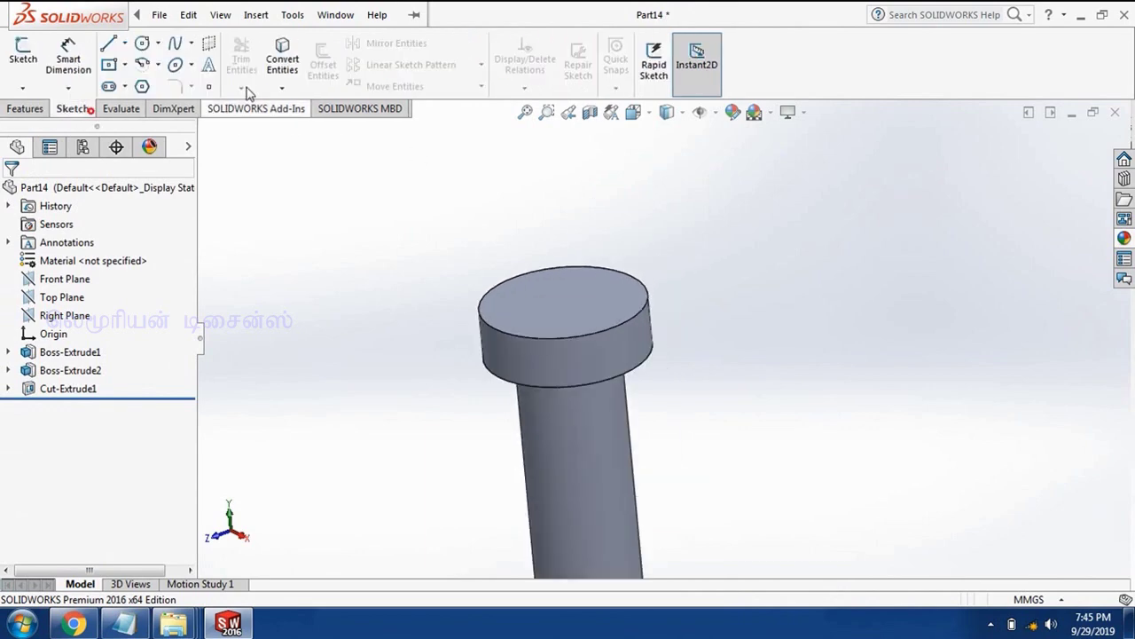
click(27, 110)
click(463, 72)
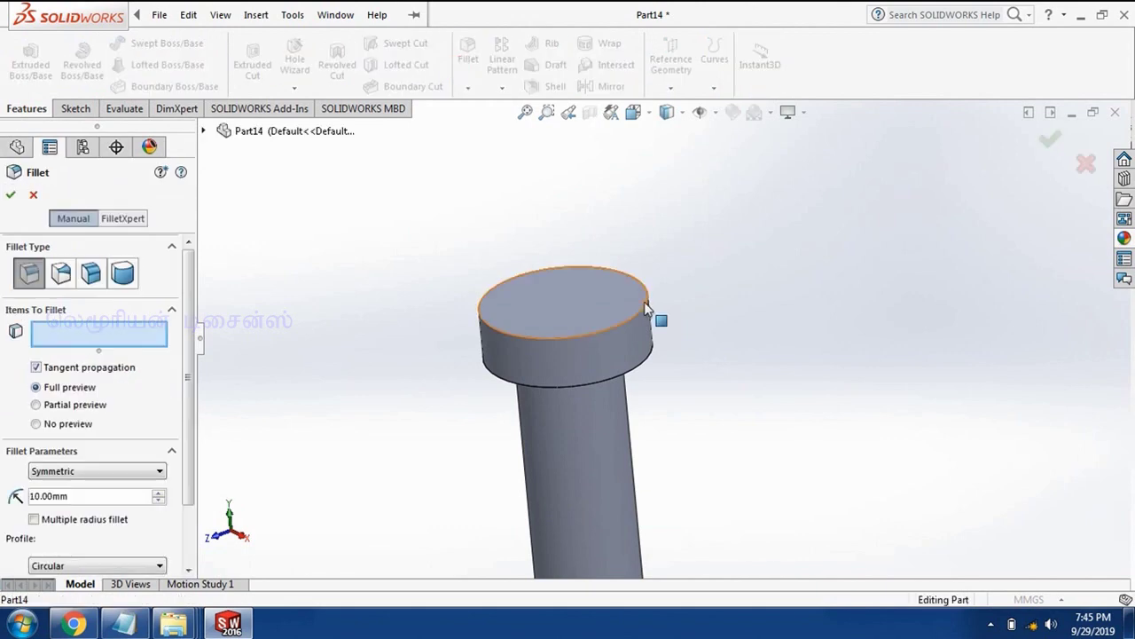
click(645, 300)
scroll(687, 283, up, 2)
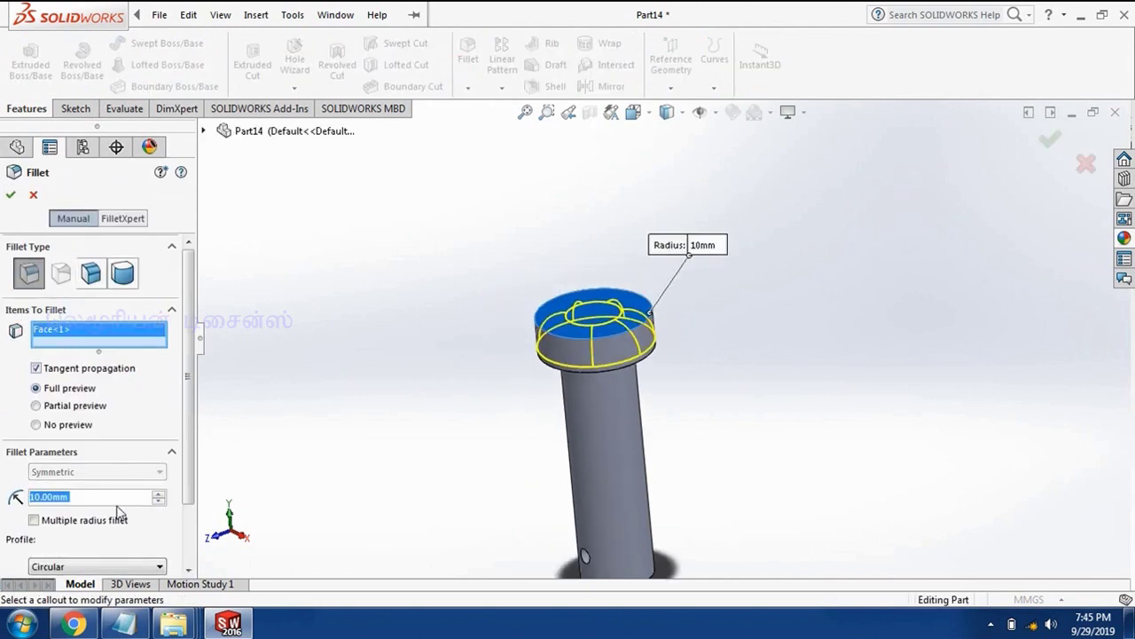
text(4)
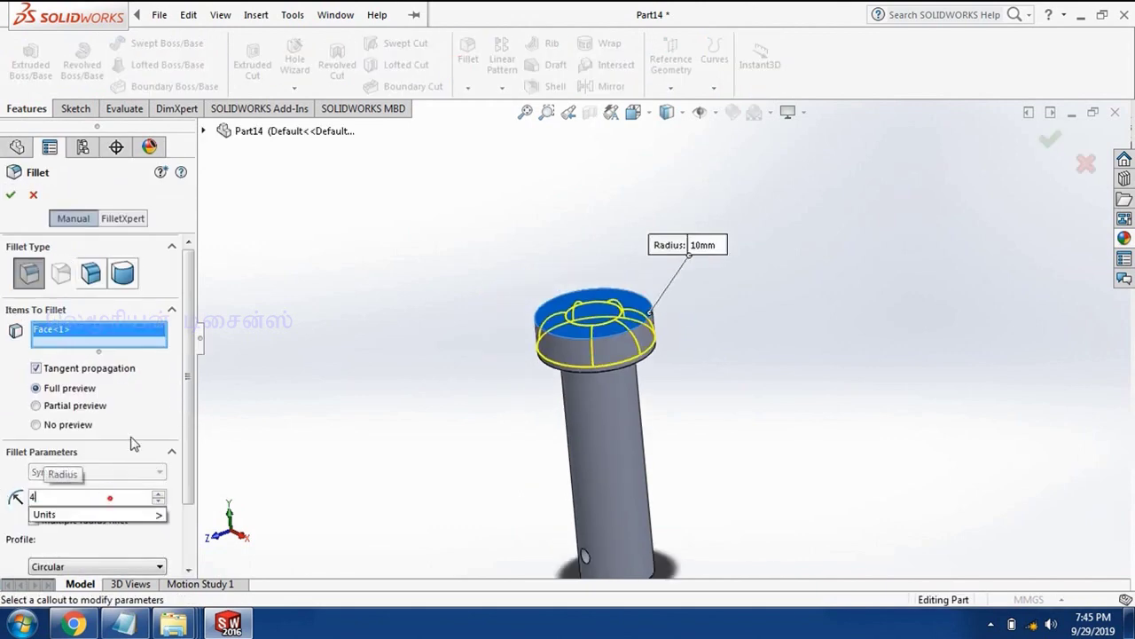
key(Return)
click(10, 193)
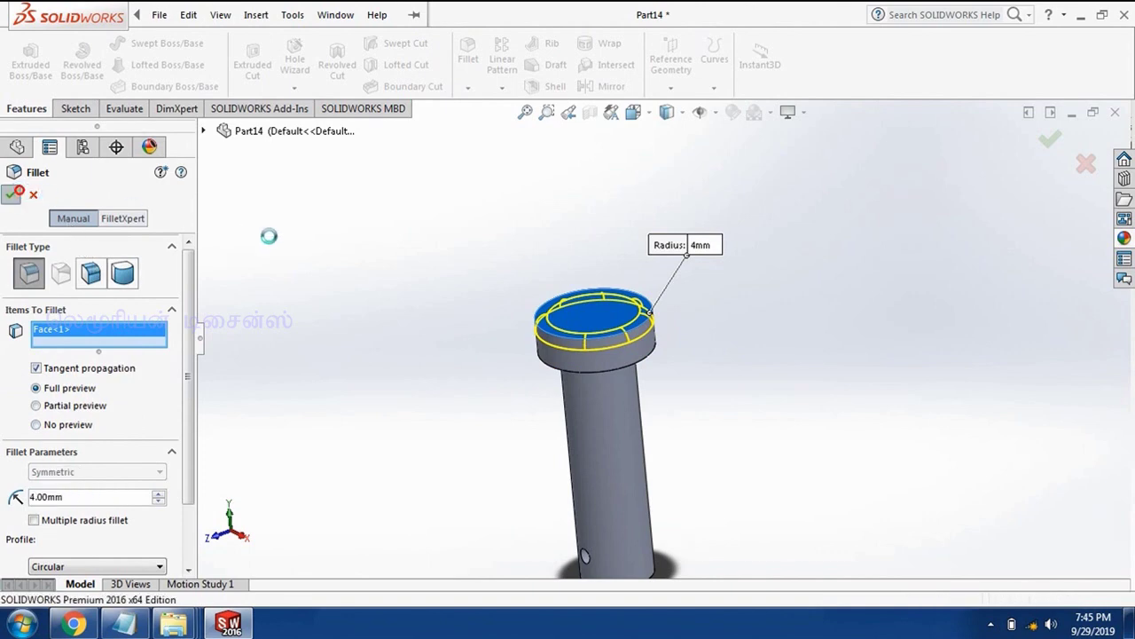
scroll(456, 304, up, 3)
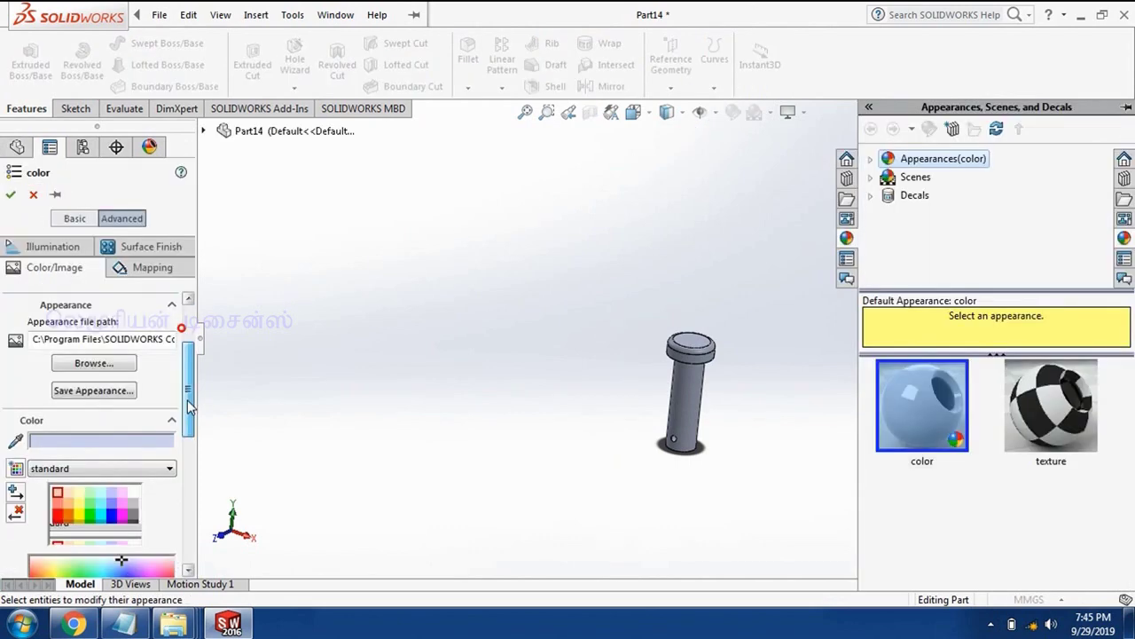
Step: Colour the pin yellowish-tan and save it in the KJ folder
drag(189, 350, 189, 424)
click(46, 470)
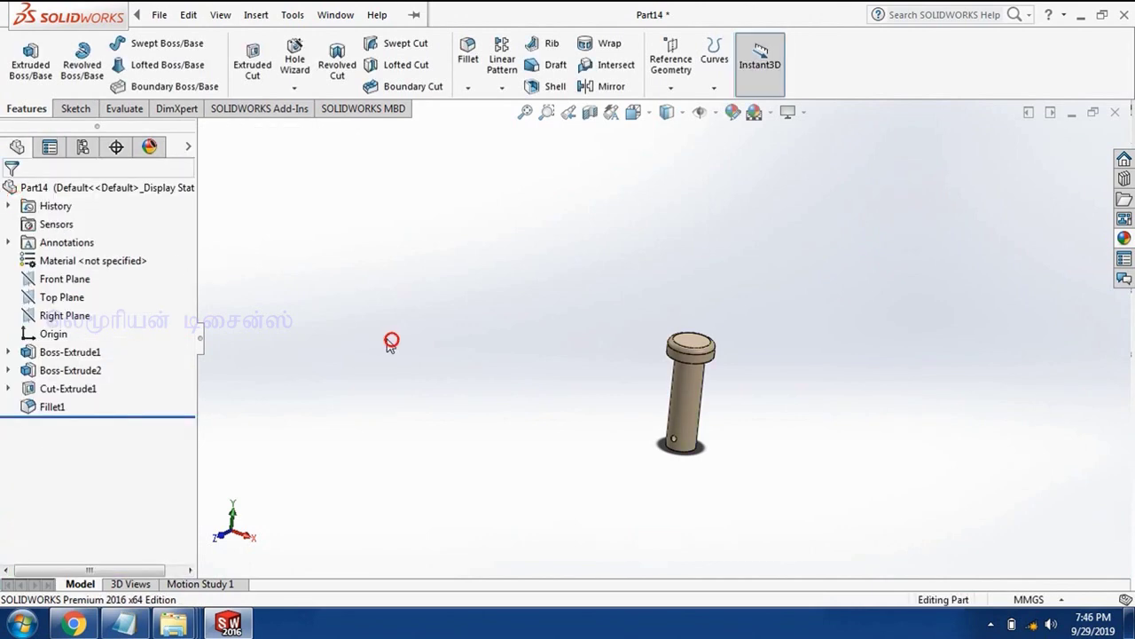
click(159, 14)
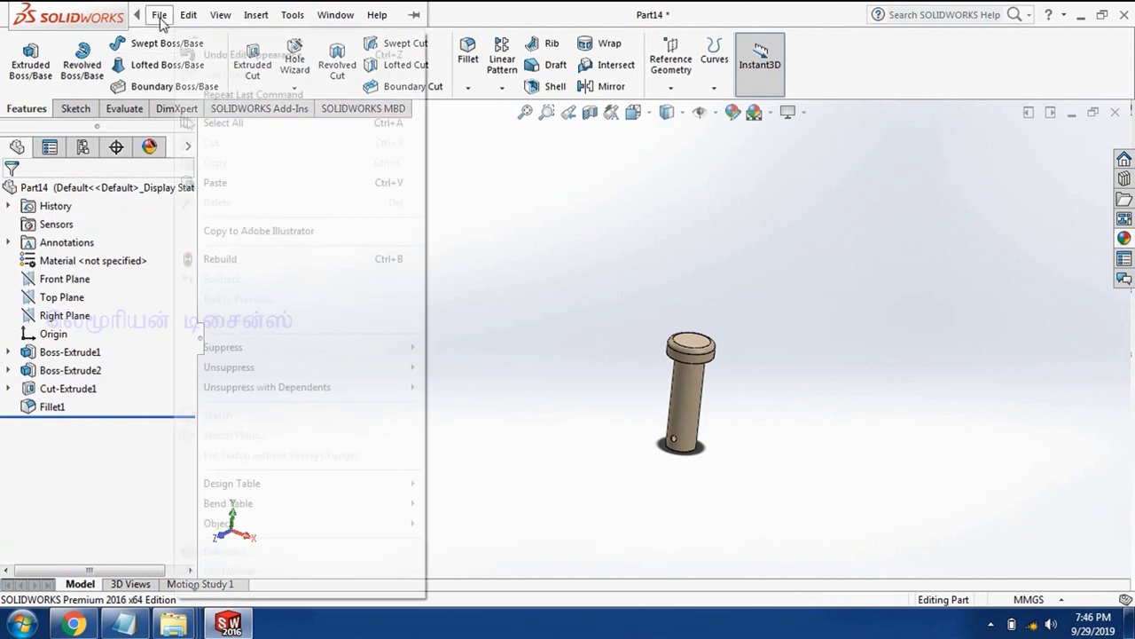
click(224, 178)
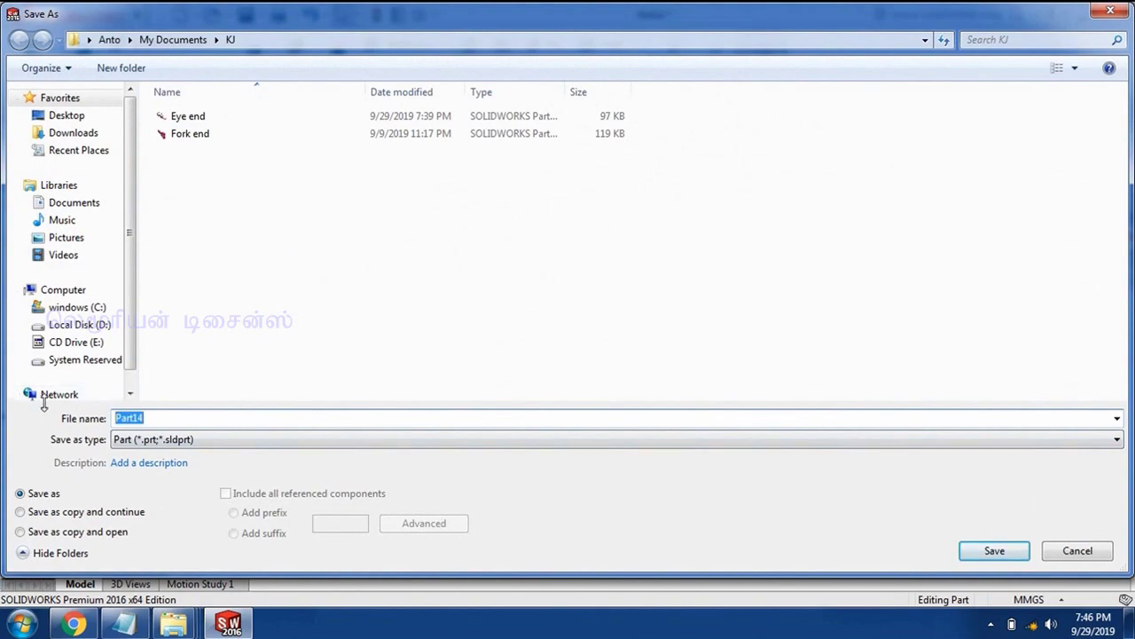
text(n)
key(Return)
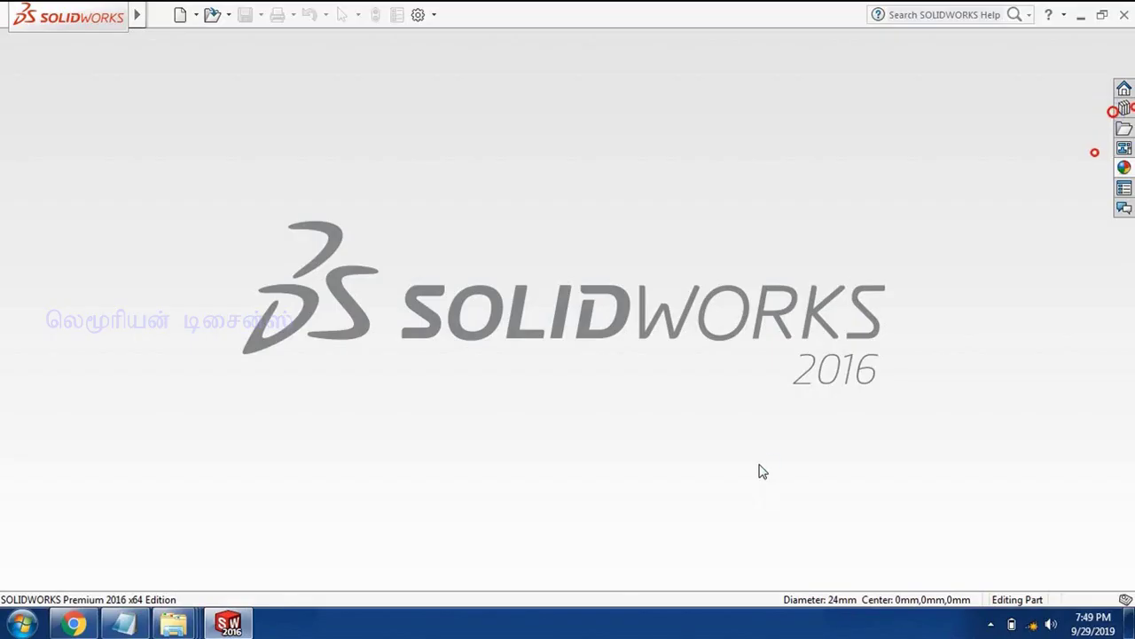
Step: Create another new part document with MMGS units
key(ctrl+n)
click(455, 234)
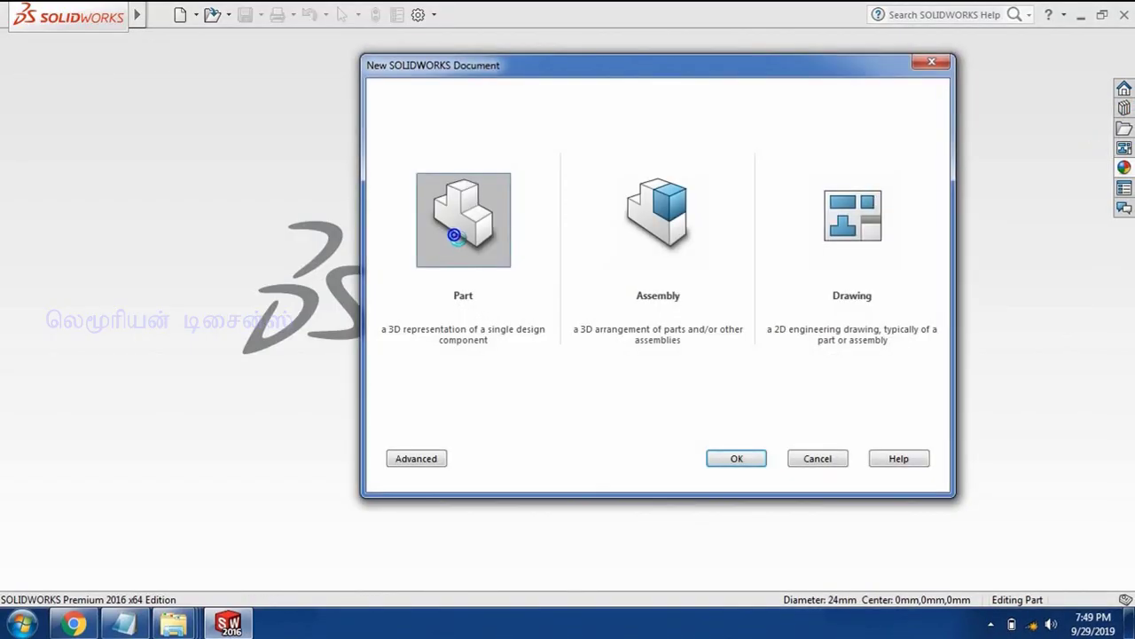
double_click(454, 234)
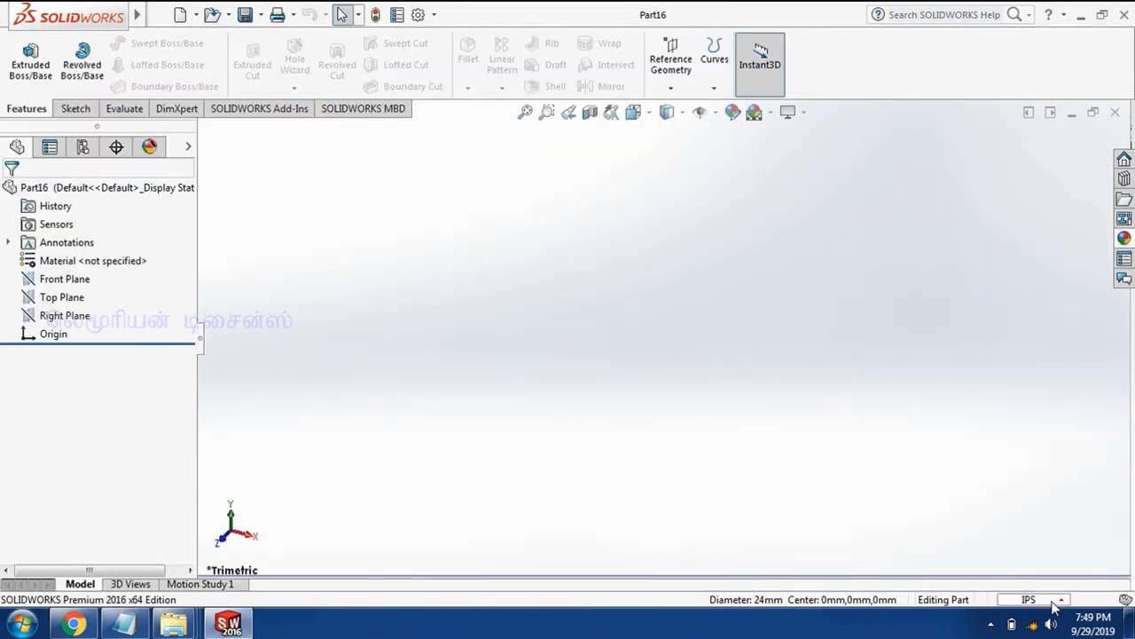
click(1056, 603)
click(1040, 532)
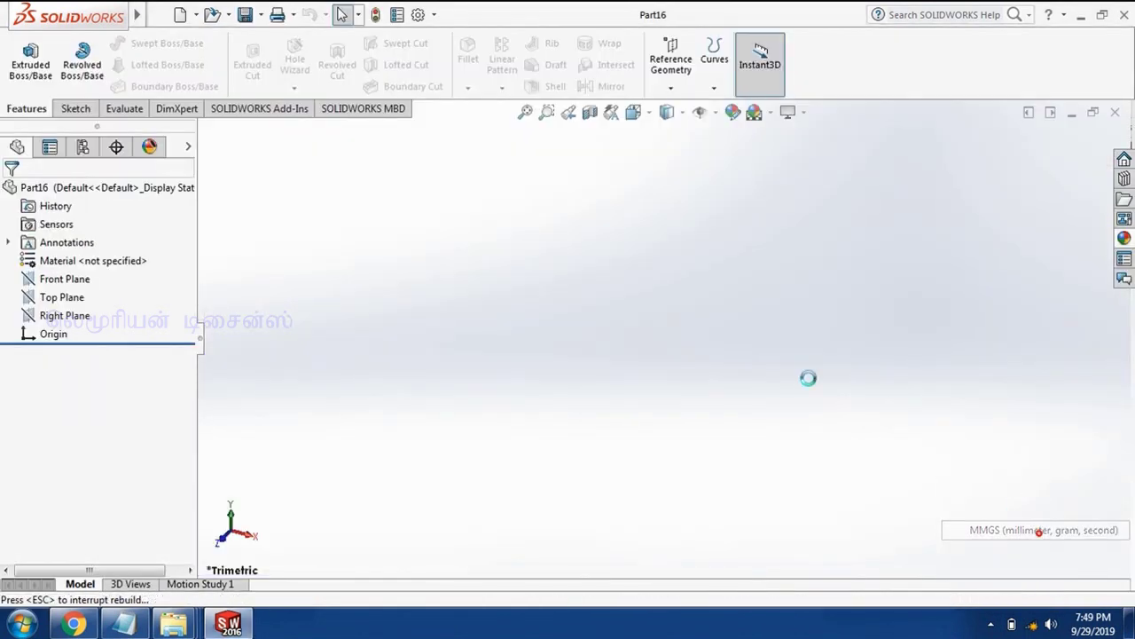
Step: Sketch two concentric circles at the origin on the Top Plane
click(86, 297)
click(70, 107)
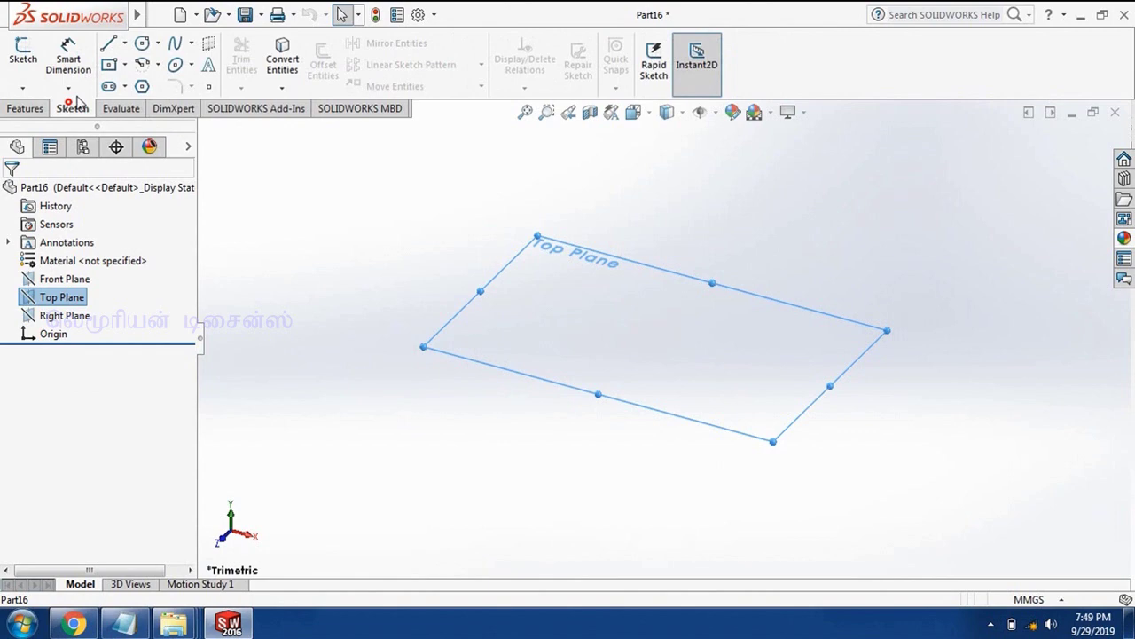
click(141, 46)
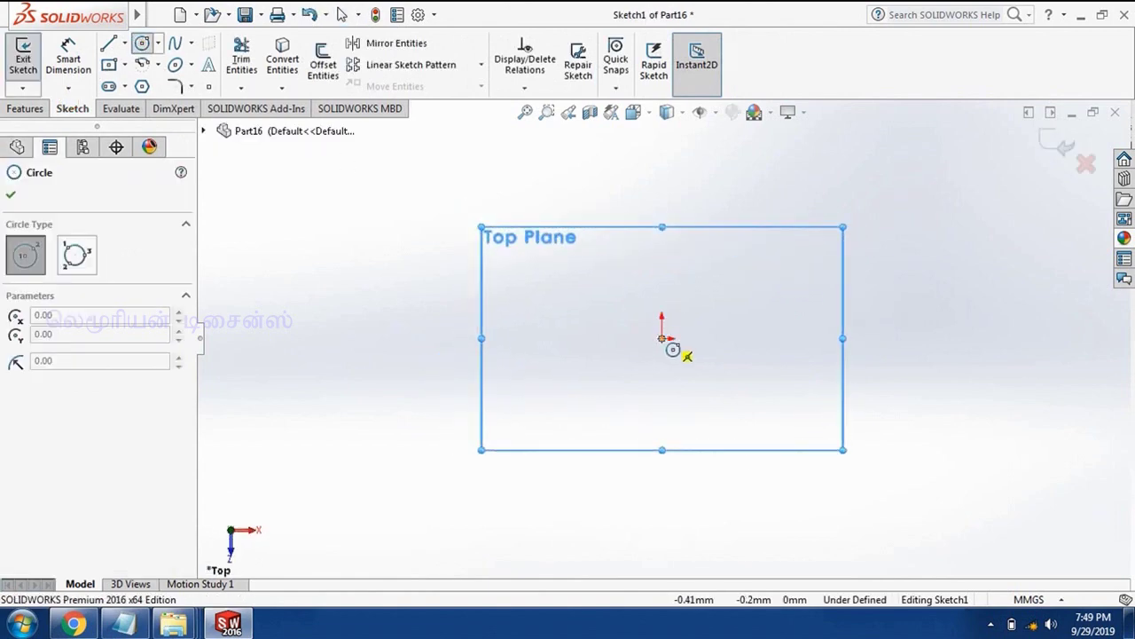
click(662, 338)
click(790, 266)
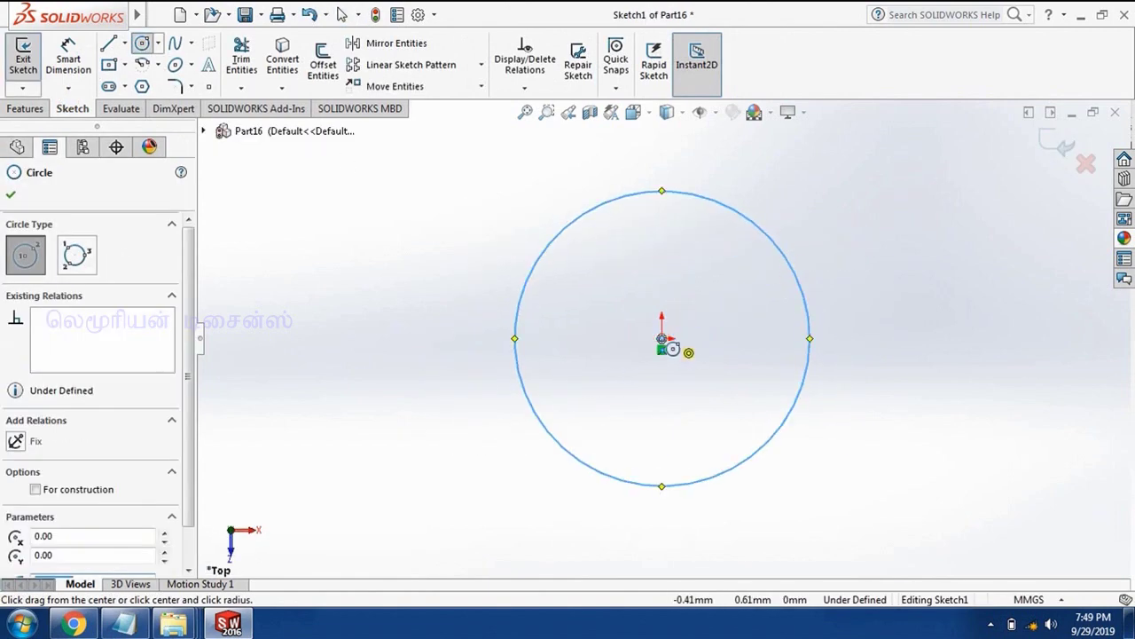
click(662, 338)
click(750, 296)
Step: Dimension the circles to Ø38 outer and Ø24 inner
click(68, 60)
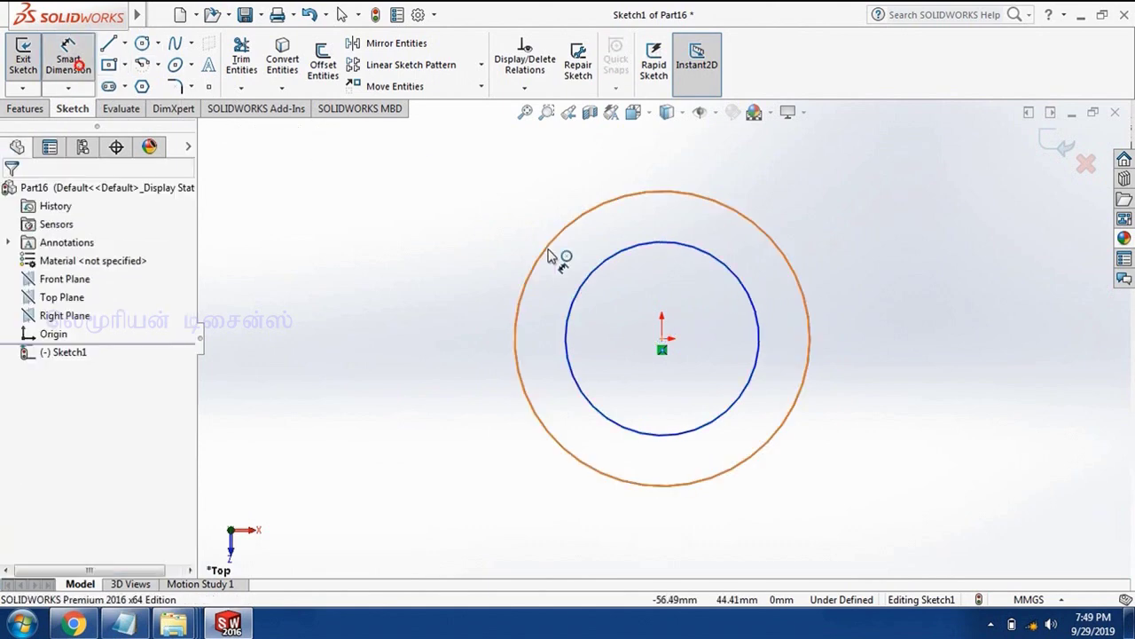
click(550, 256)
click(372, 282)
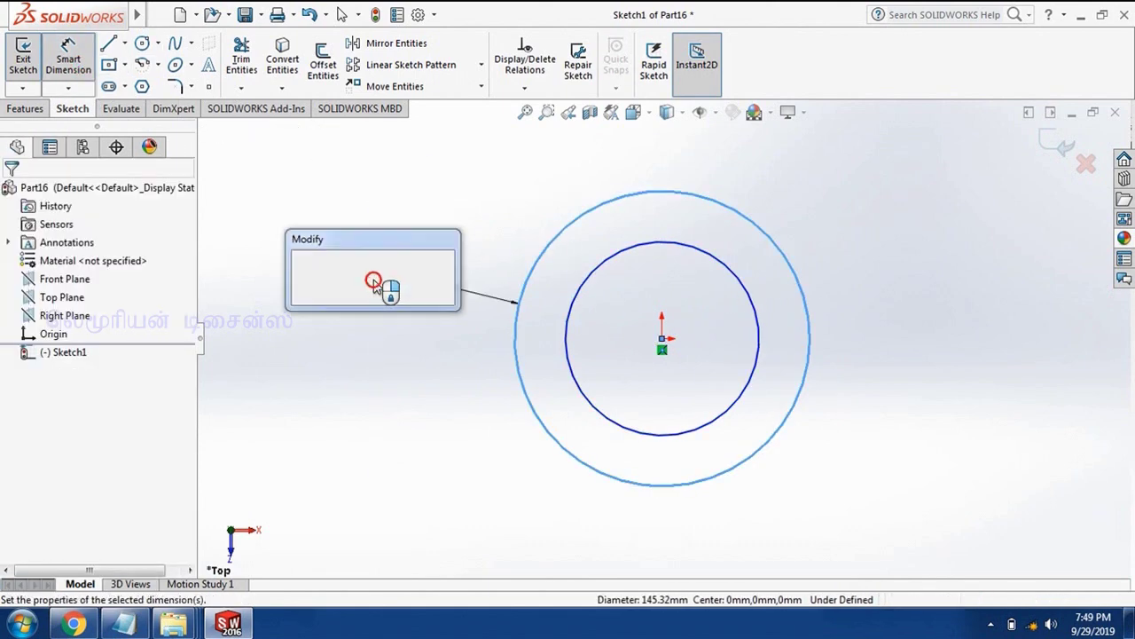
text(38)
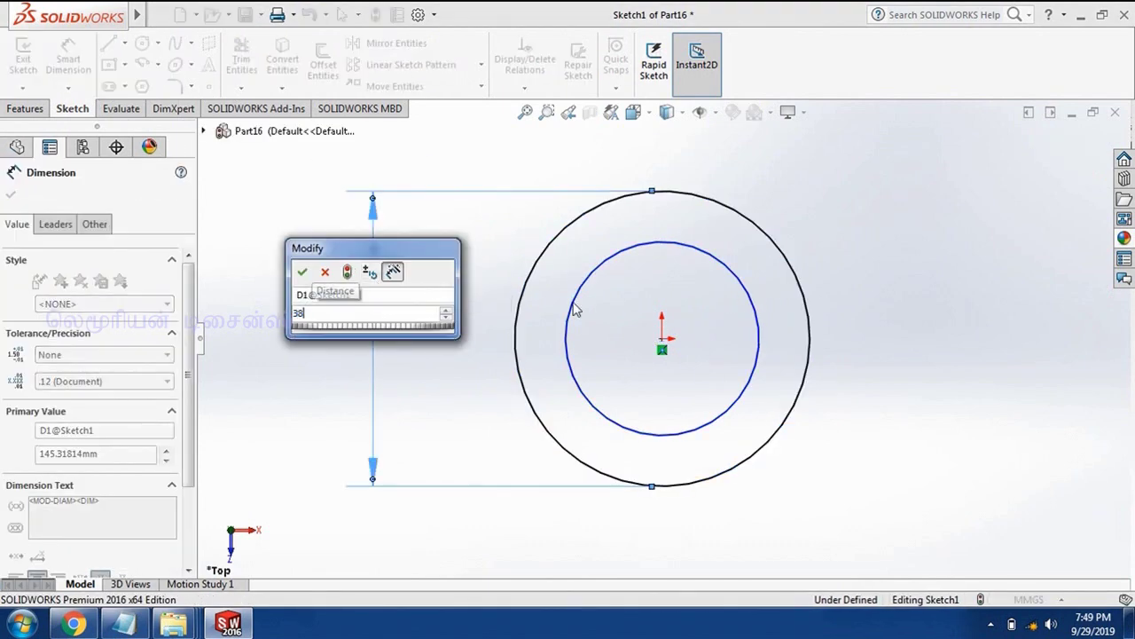
key(Return)
click(568, 331)
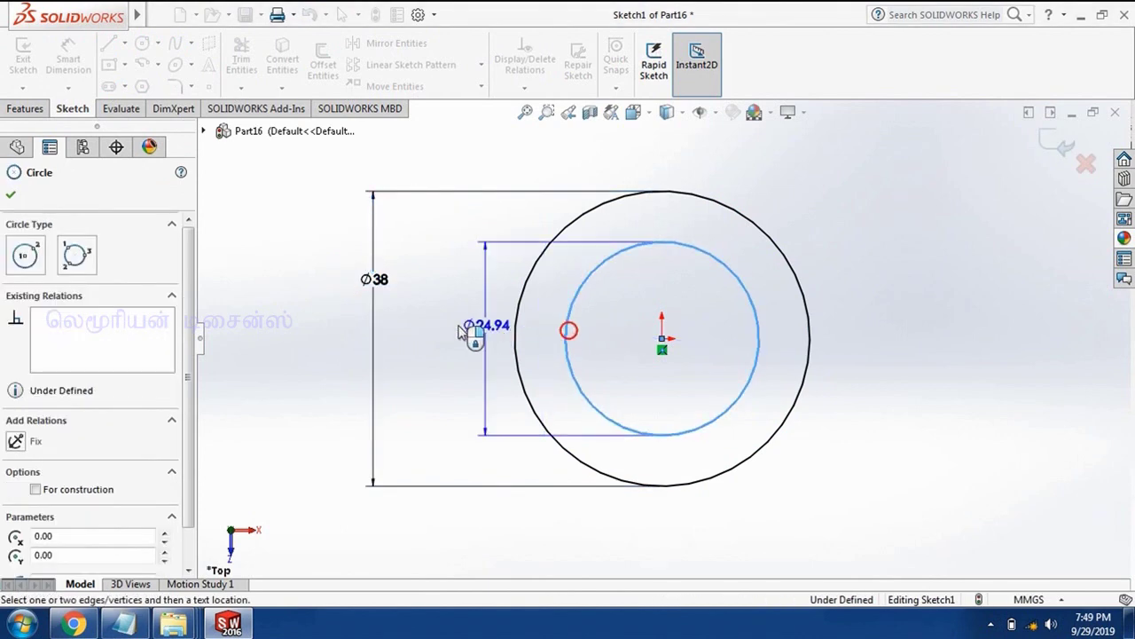
click(462, 330)
text(24)
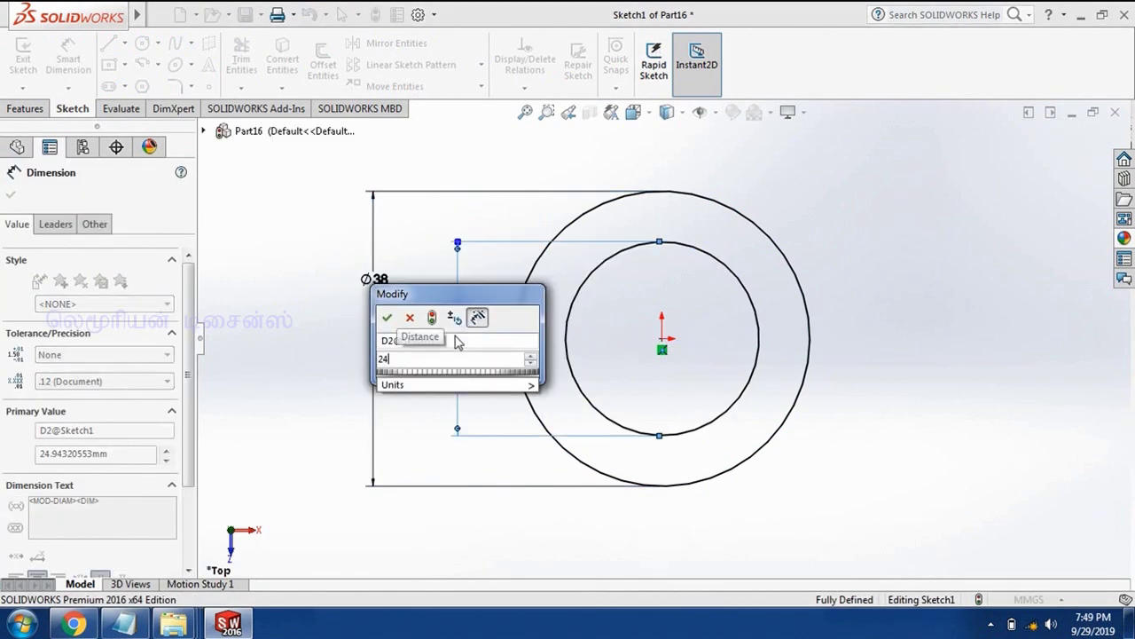
click(387, 318)
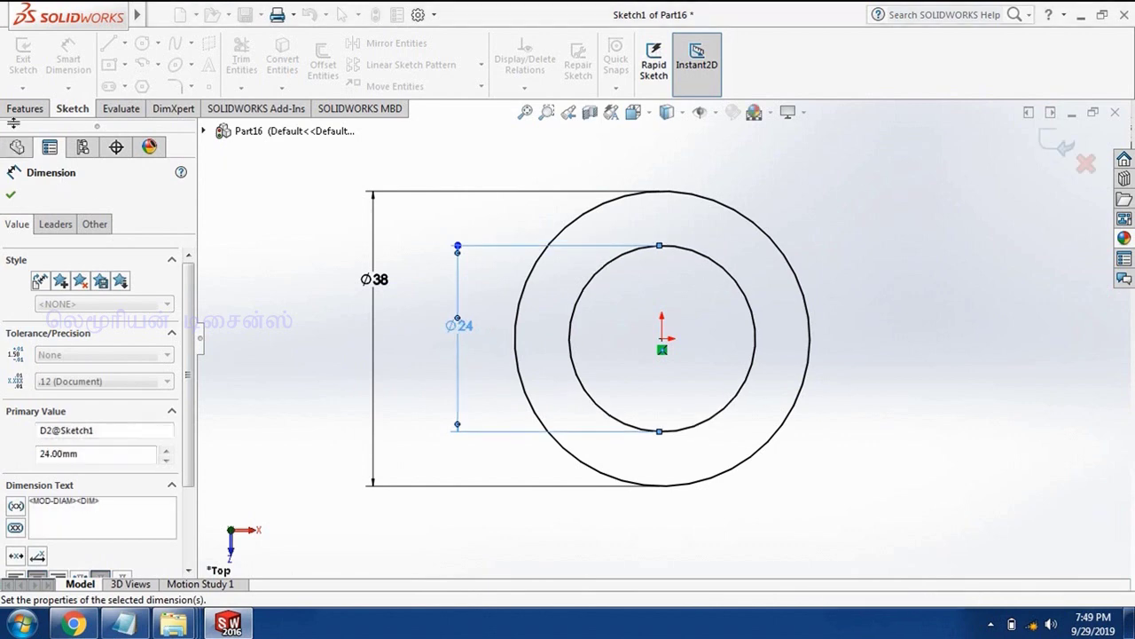
Step: Extrude the ring 12 mm using Mid Plane
click(27, 109)
click(32, 62)
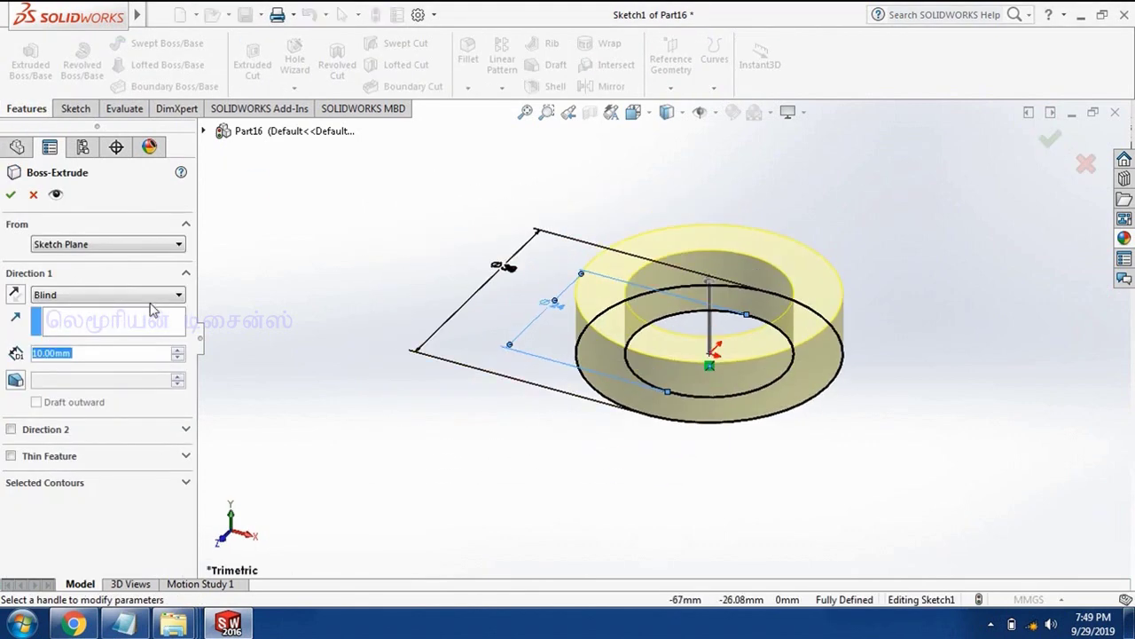
click(149, 297)
click(146, 368)
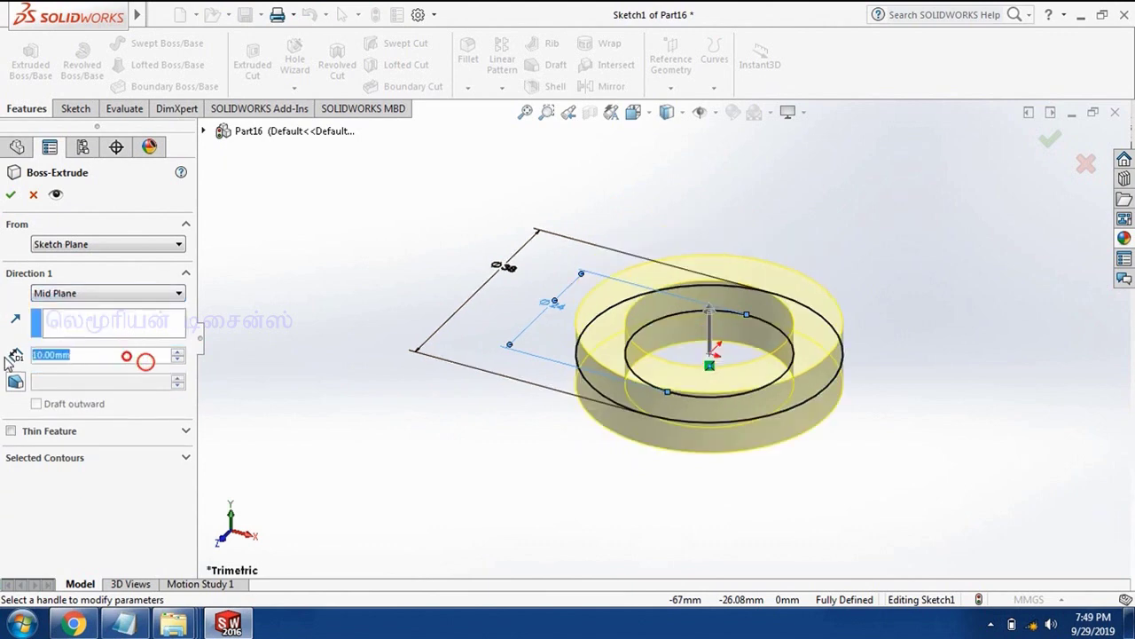
text(12)
key(Return)
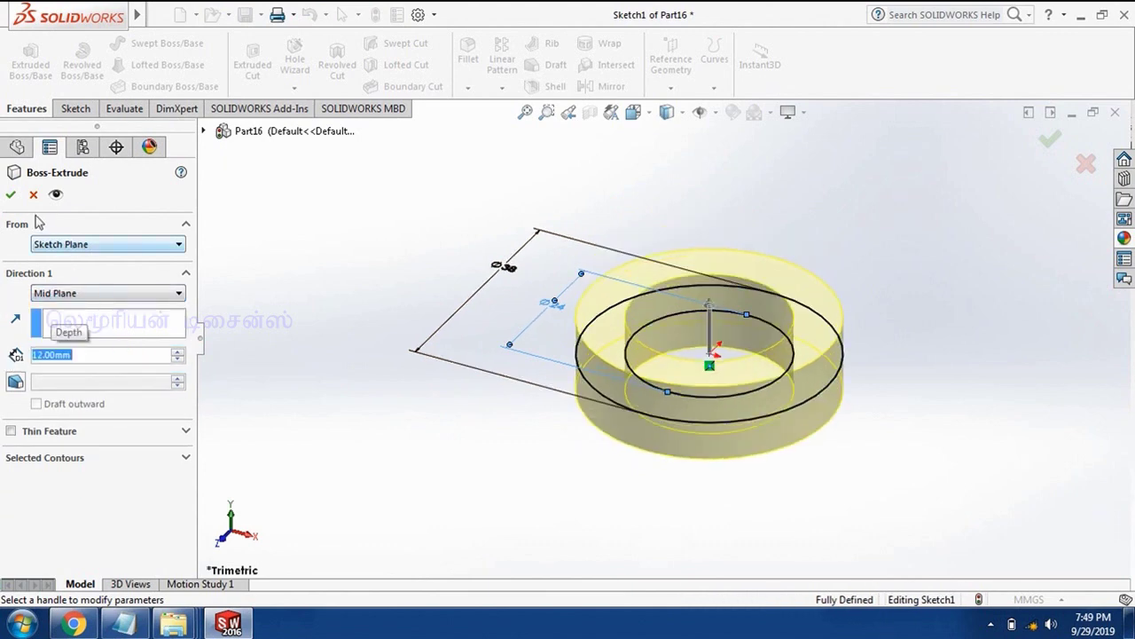
click(16, 196)
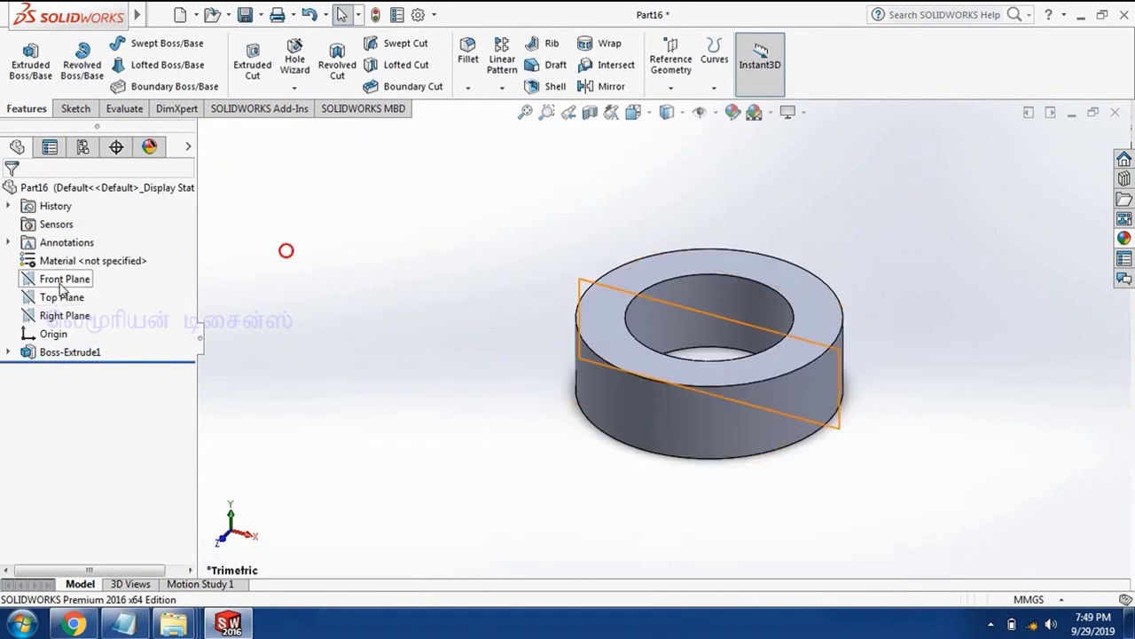
click(63, 279)
Step: Sketch a Ø5 circle centred on the origin on the Front Plane
click(75, 108)
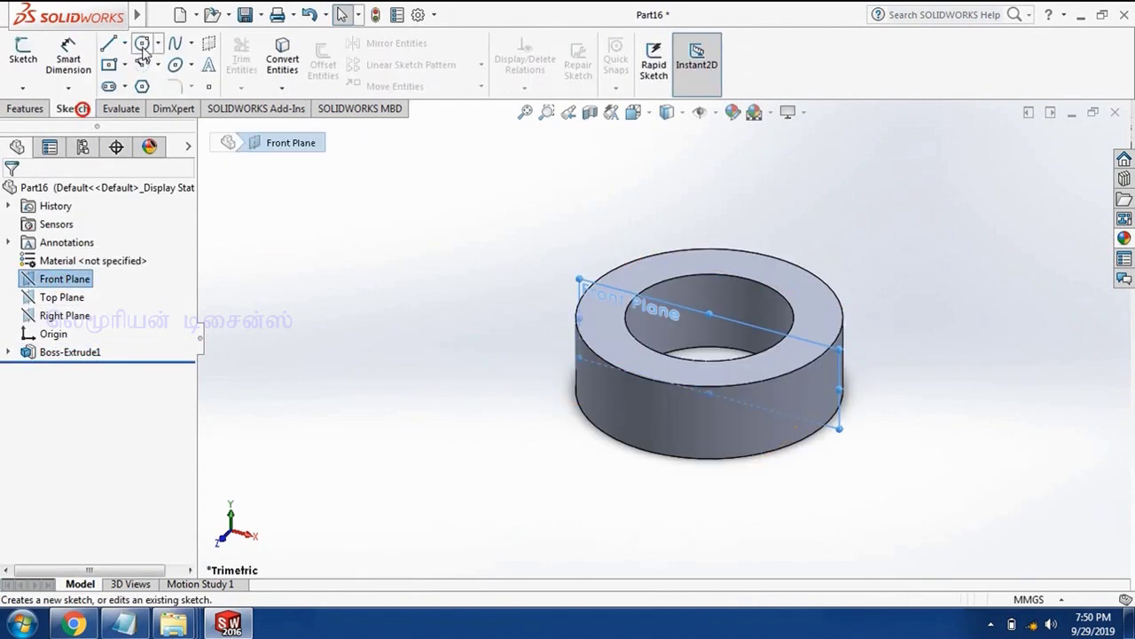
click(142, 42)
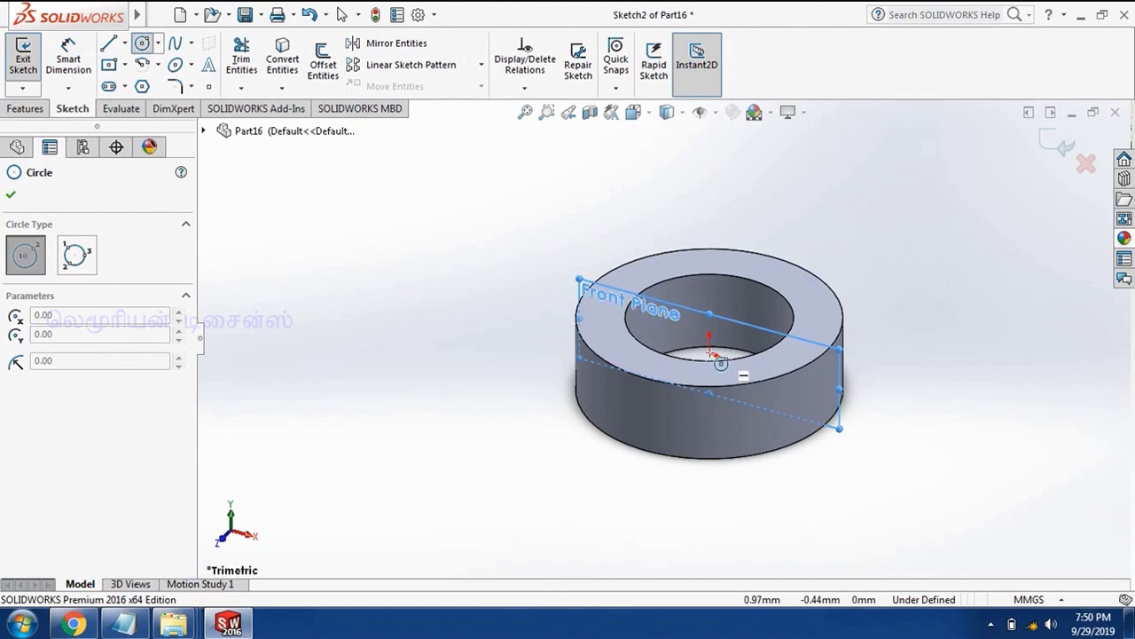
key(ctrl+8)
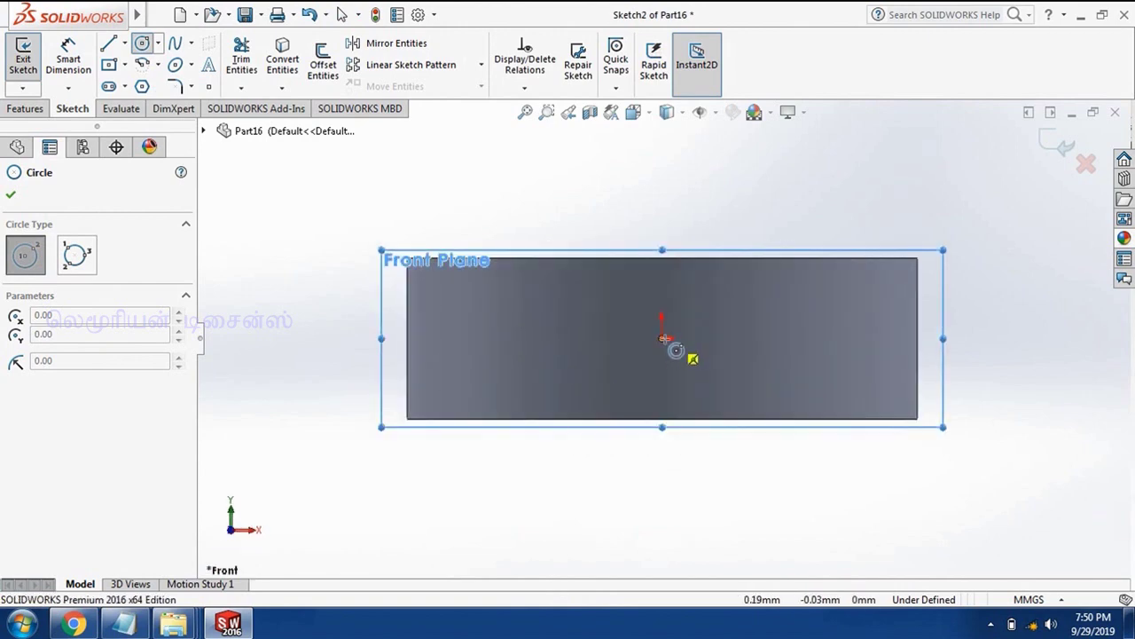
click(664, 340)
click(717, 330)
click(68, 59)
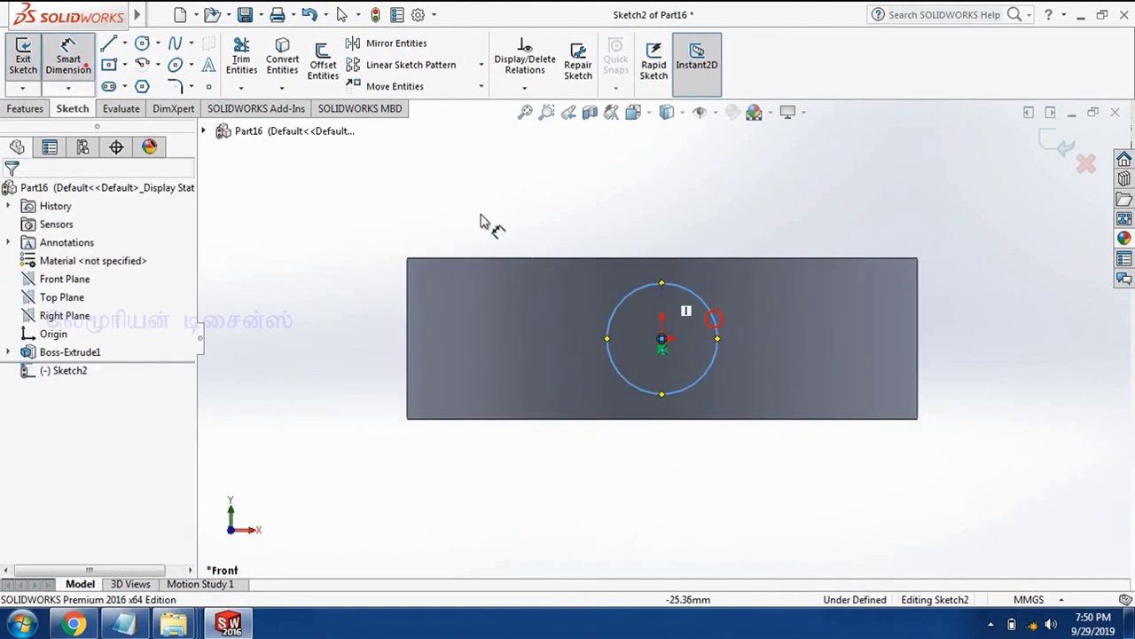
click(613, 308)
click(484, 206)
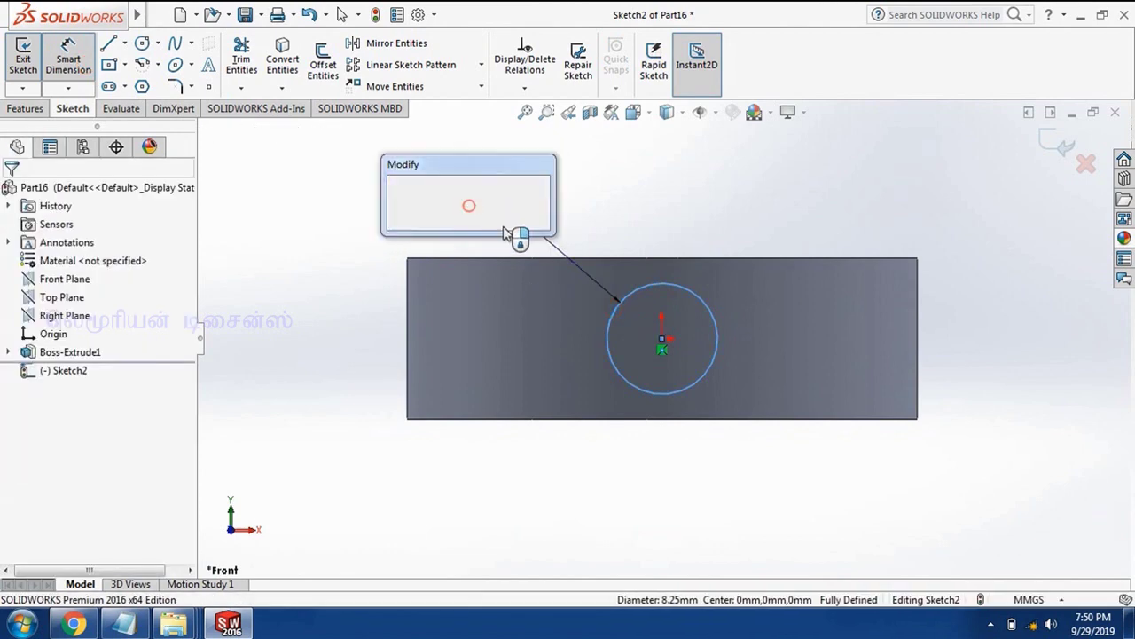
text(5)
key(Return)
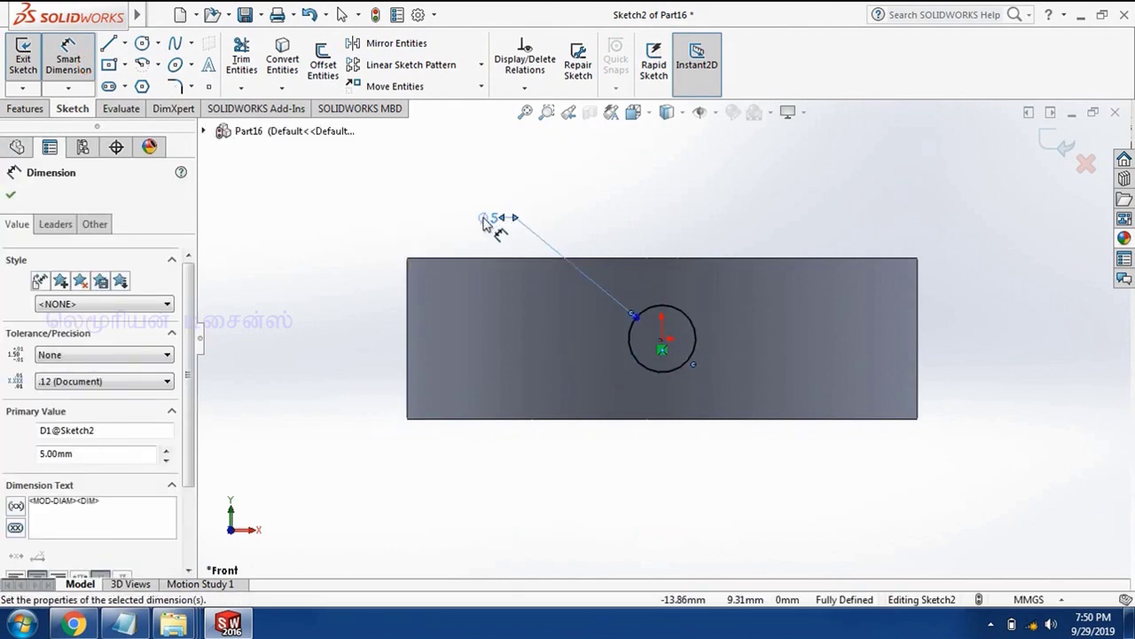
Step: Cut the circle as an Extruded Cut, Through All in both directions
click(24, 109)
click(252, 66)
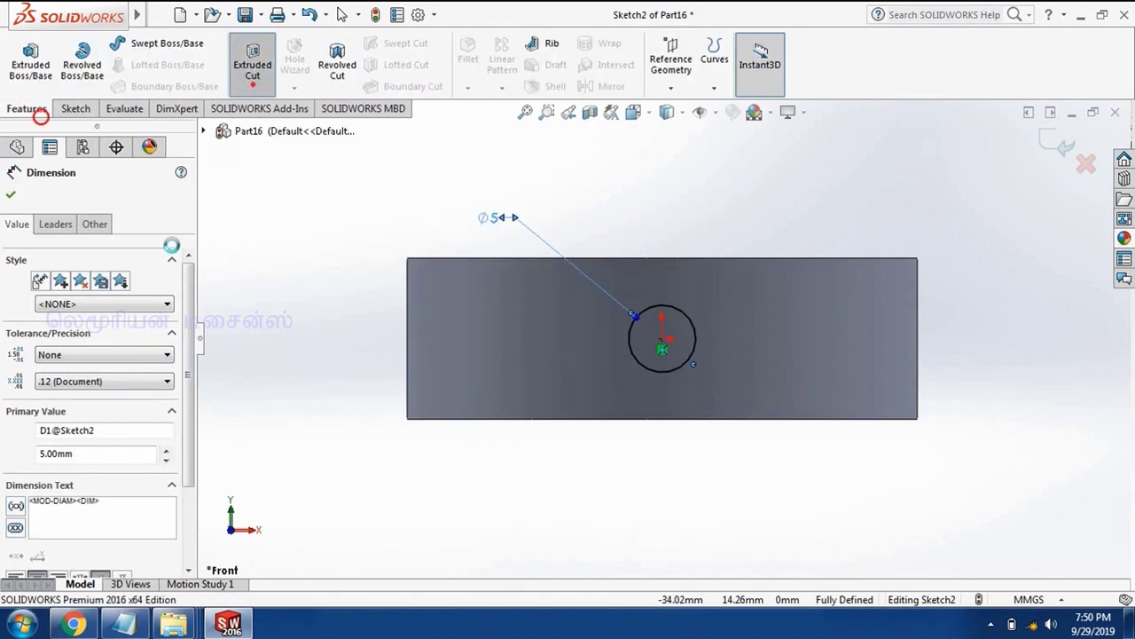
click(169, 293)
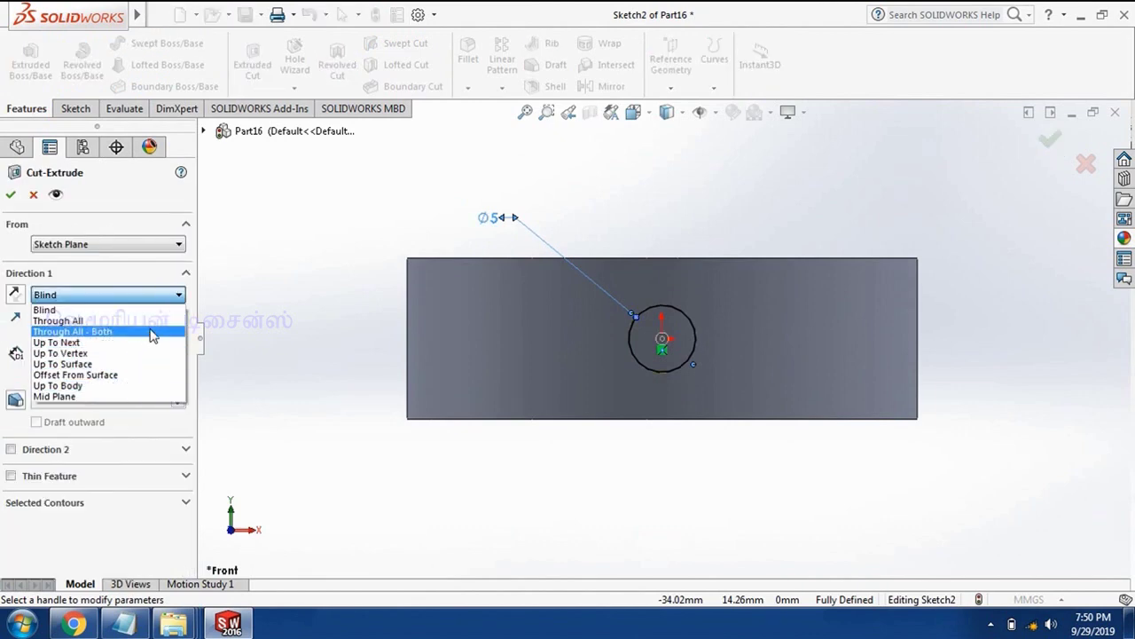
click(151, 333)
click(11, 194)
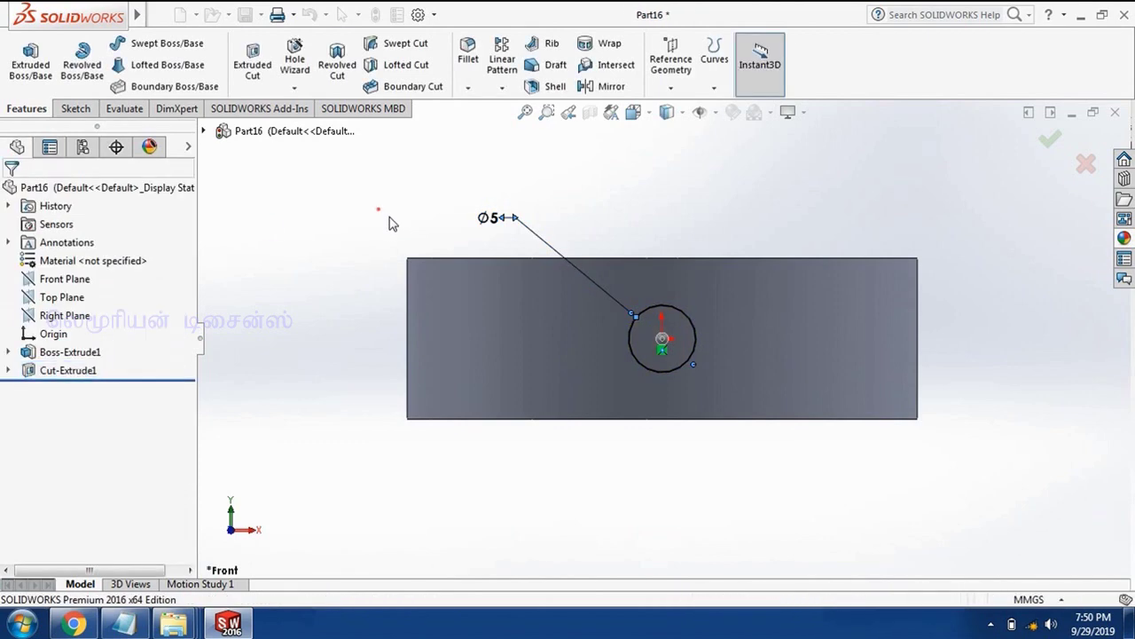
mouse_move(443, 246)
middle_down()
mouse_move(393, 312)
mouse_move(429, 332)
middle_up()
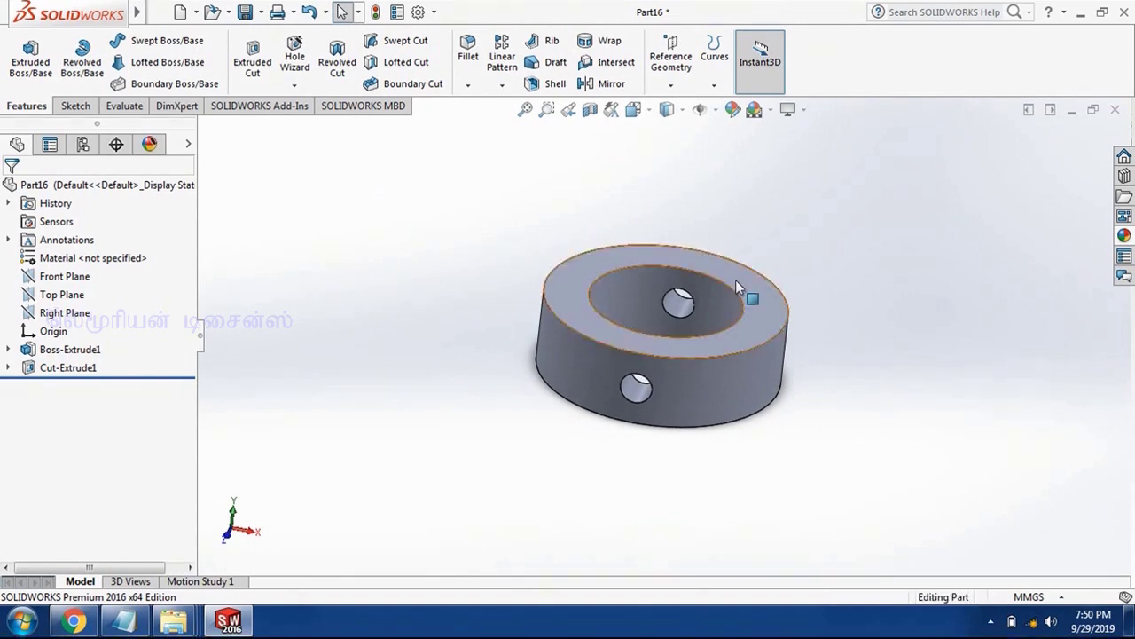
Step: Give the ring a dark teal appearance
click(722, 265)
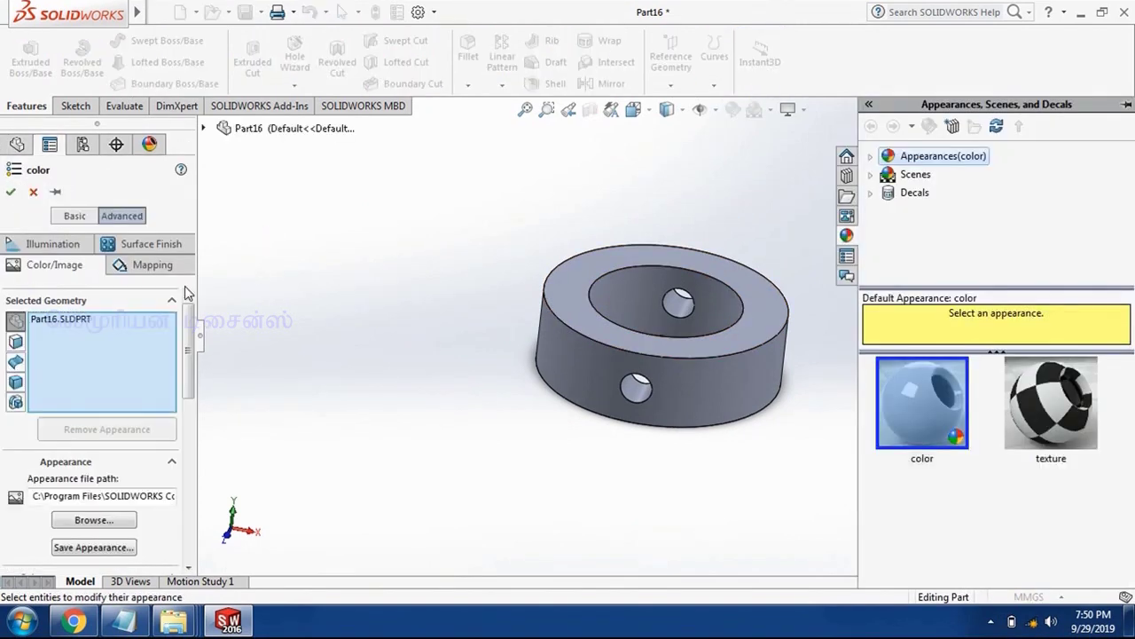
mouse_move(184, 286)
mouse_down()
mouse_move(199, 437)
mouse_move(187, 450)
mouse_up()
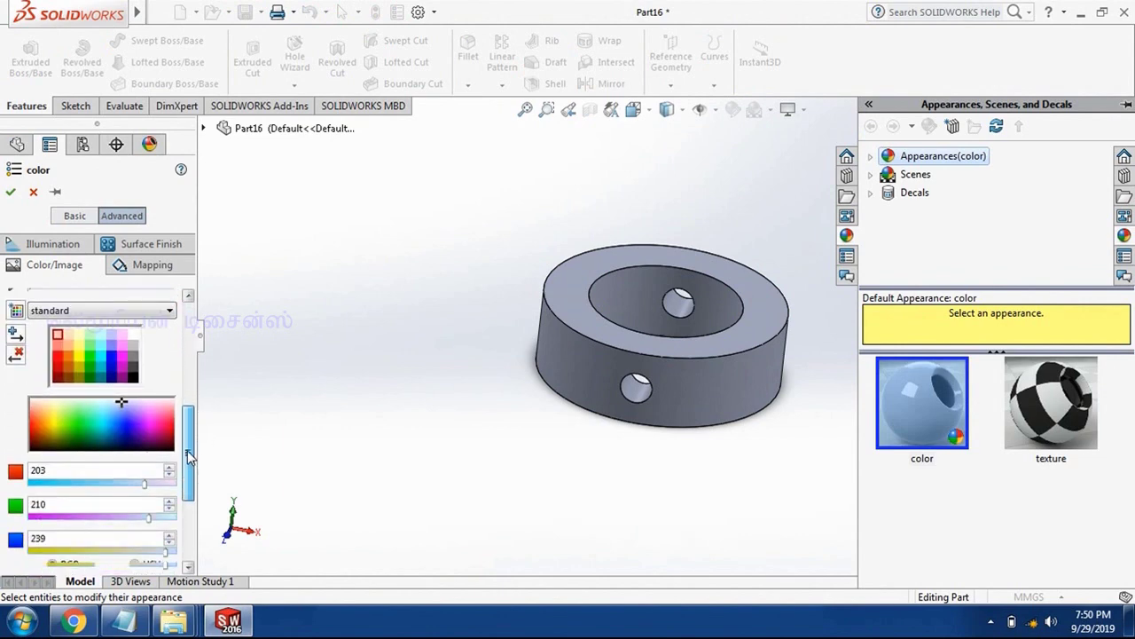
click(104, 417)
click(109, 441)
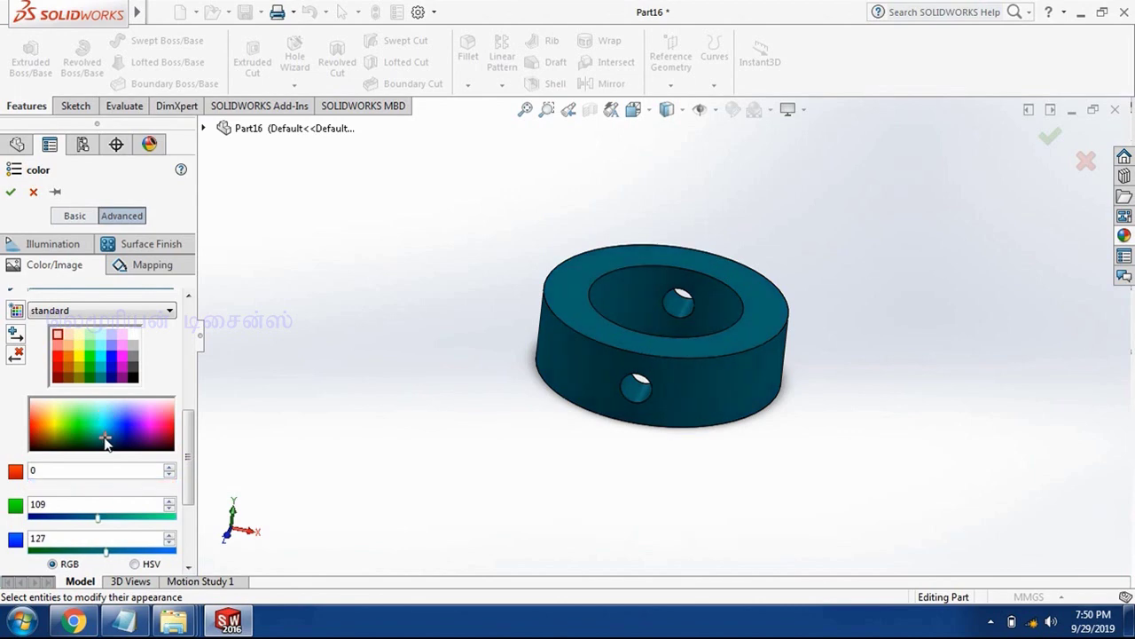
click(11, 192)
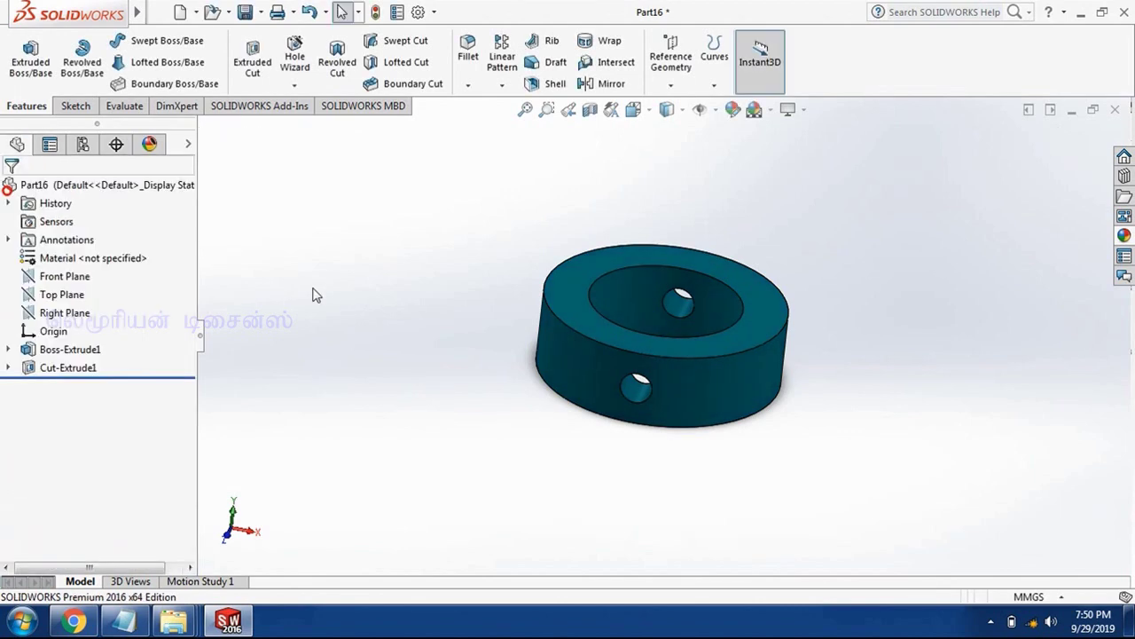
Step: Save the part as 'collar' and start a new document
key(ctrl+s)
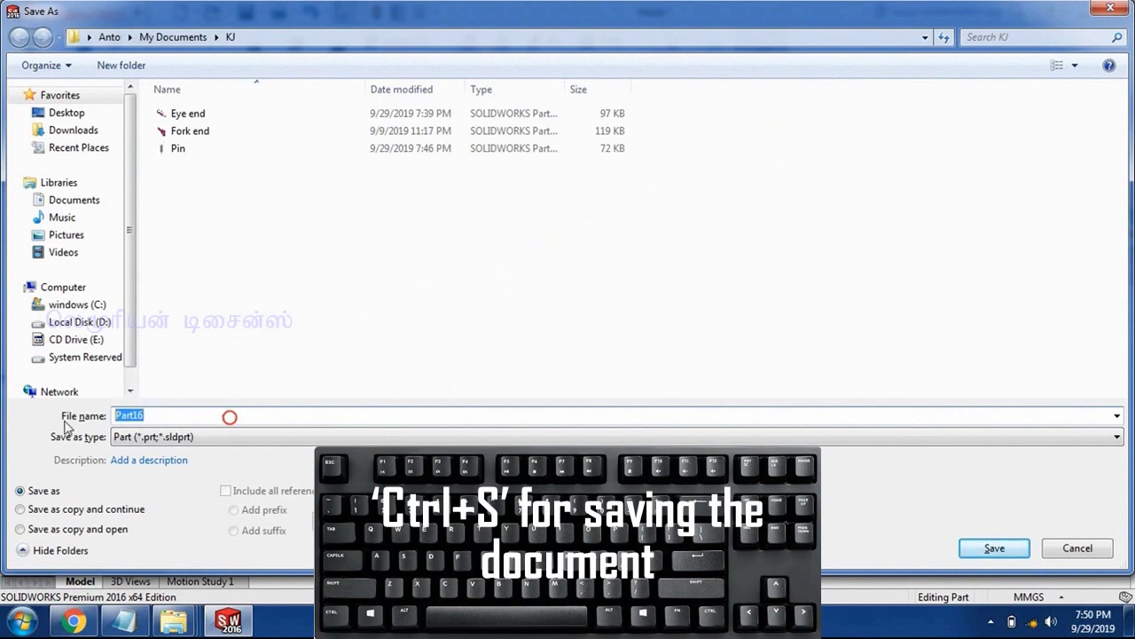
text(o)
text(llar)
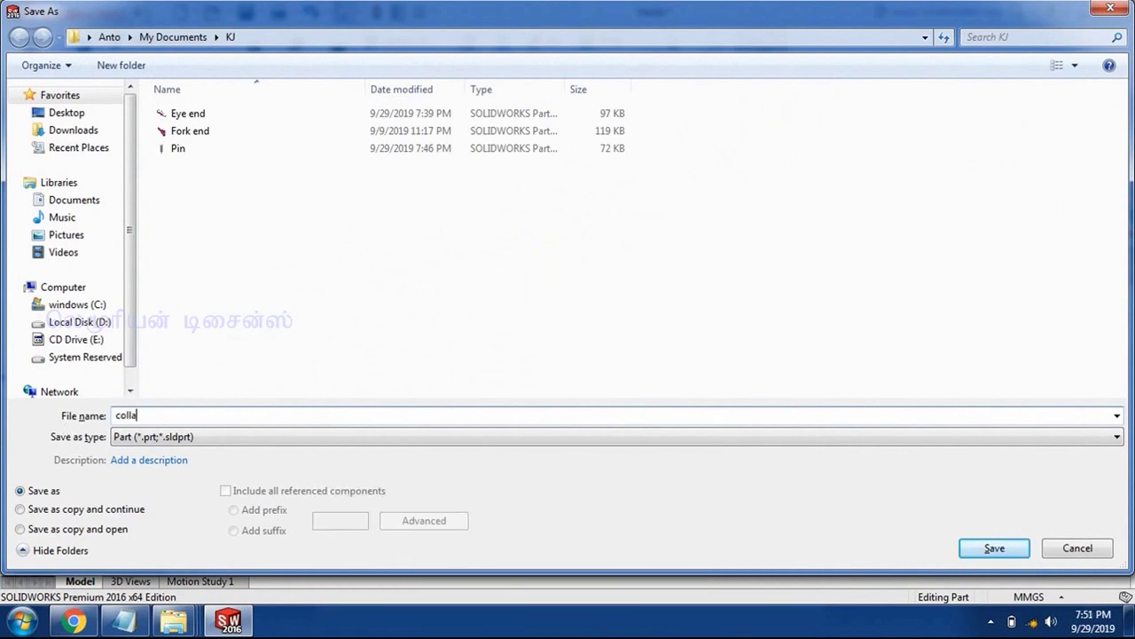
key(Return)
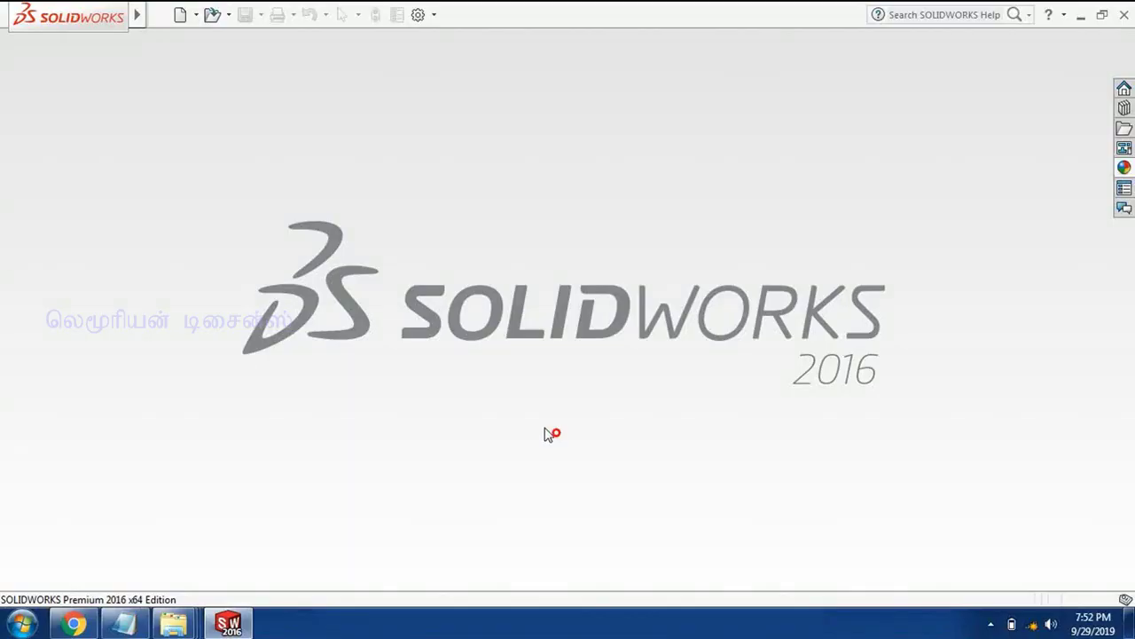
key(ctrl+n)
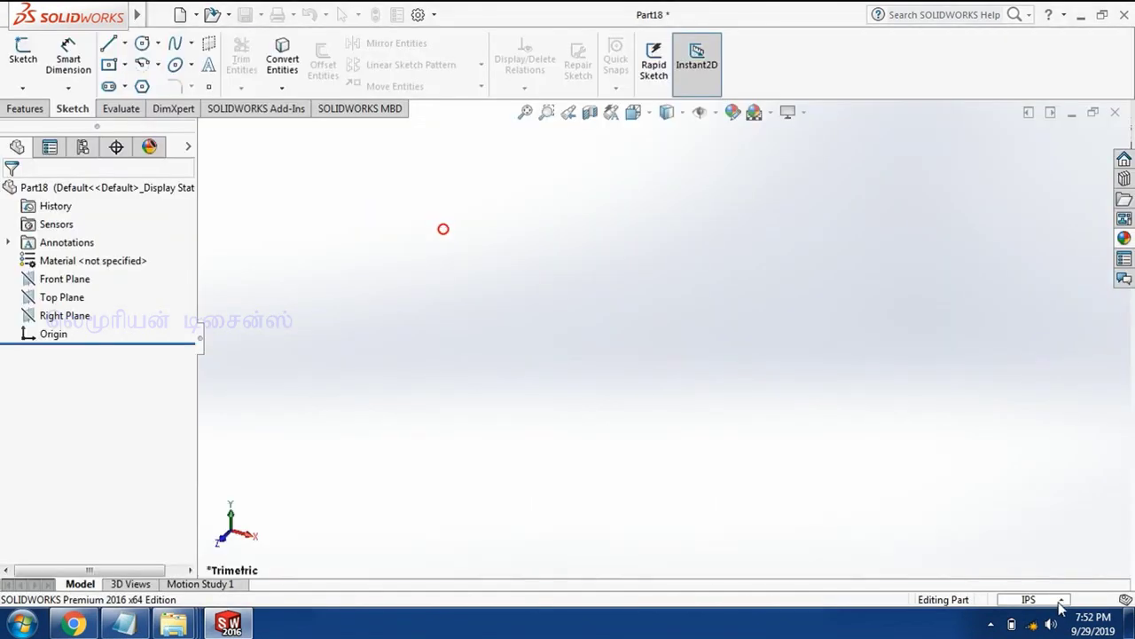
Step: In a new part, sketch a Ø5 circle at the origin on the Front Plane
click(1031, 599)
click(1029, 530)
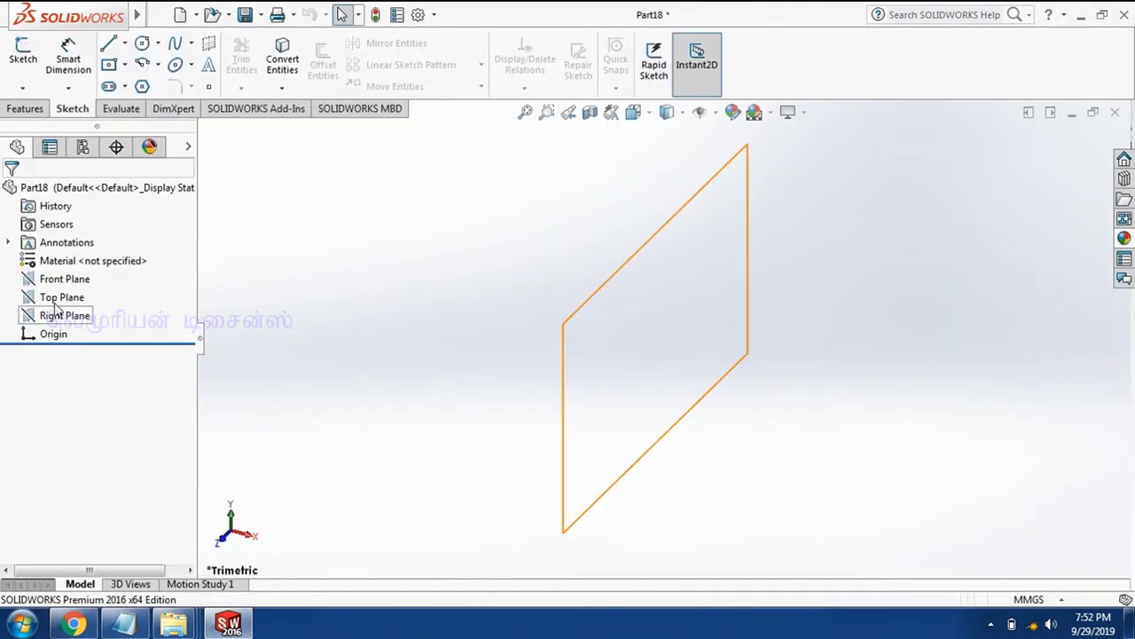
click(69, 280)
click(142, 43)
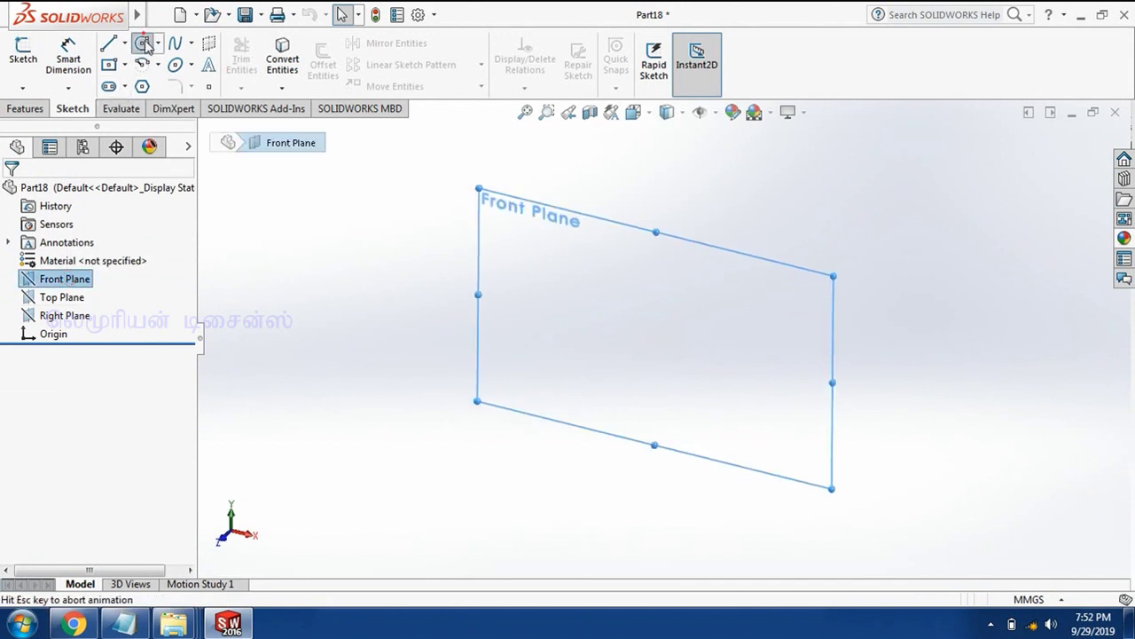
click(661, 338)
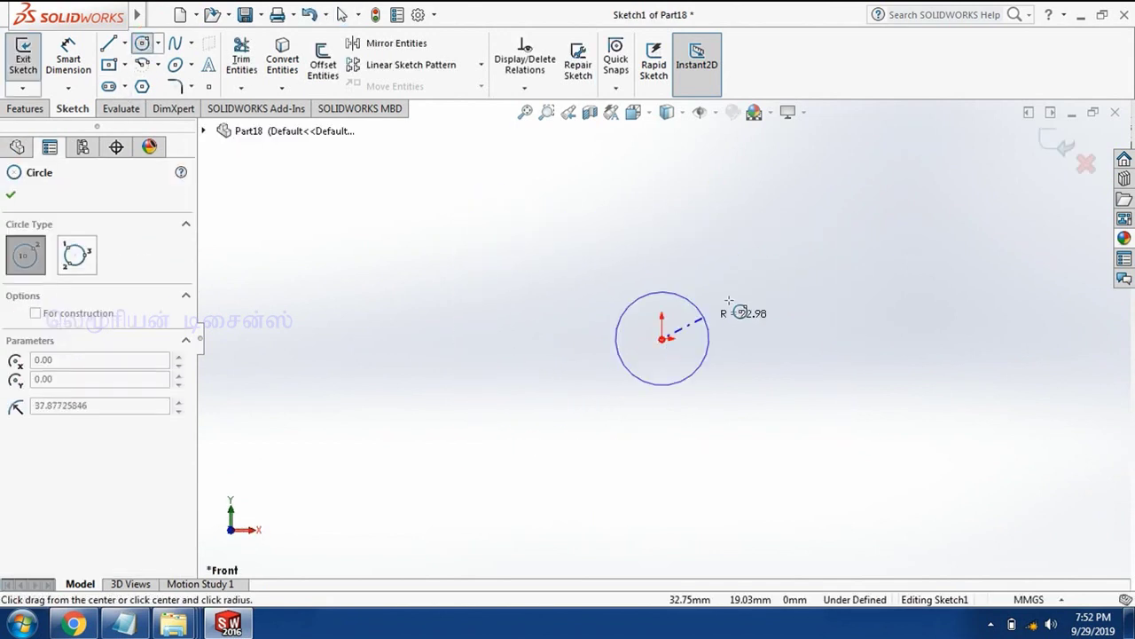
click(730, 299)
key(Escape)
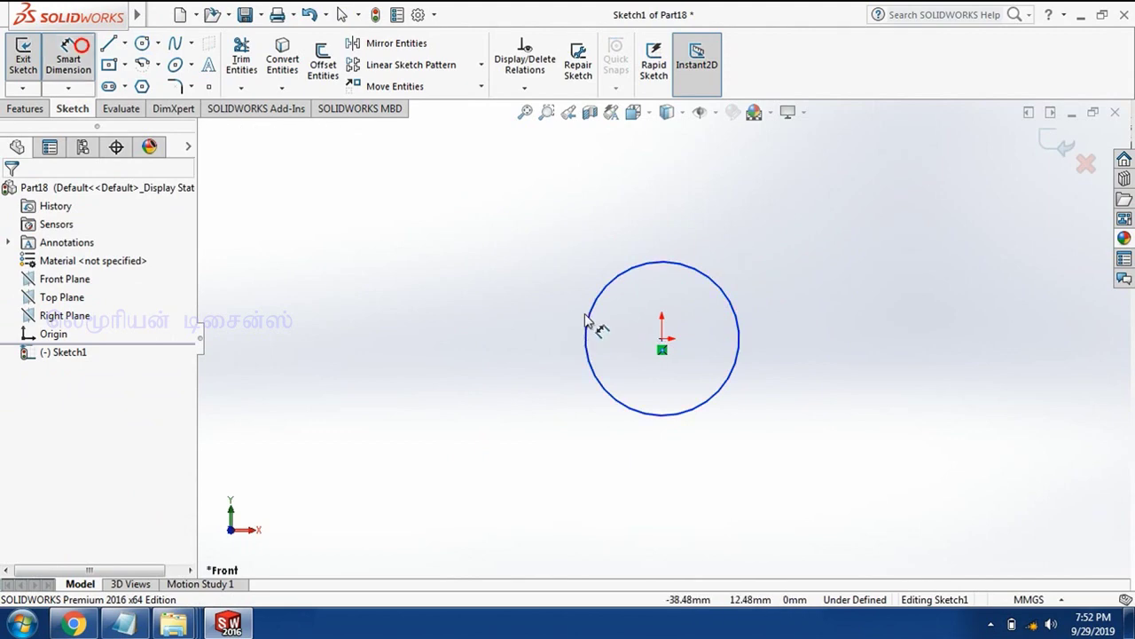
click(586, 321)
click(534, 319)
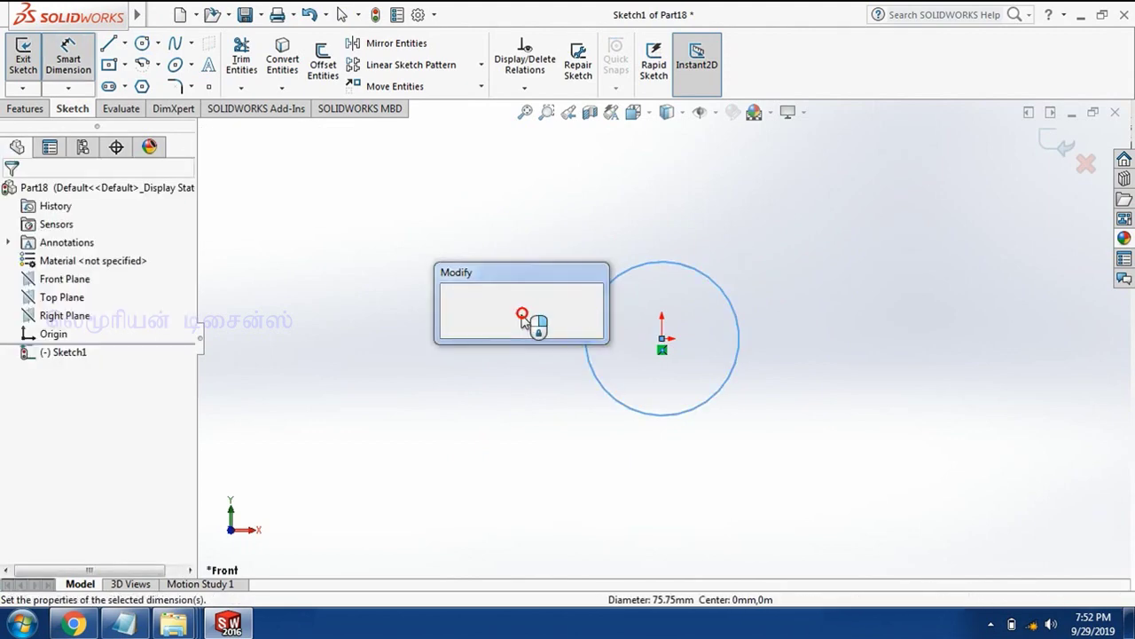
text(5)
click(450, 304)
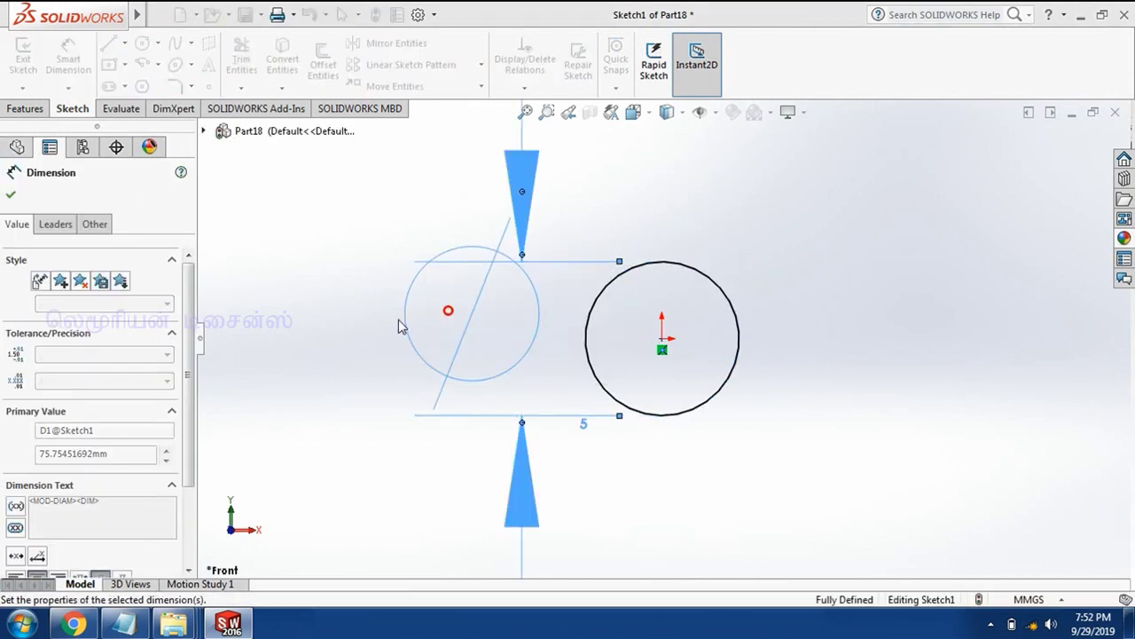
click(394, 318)
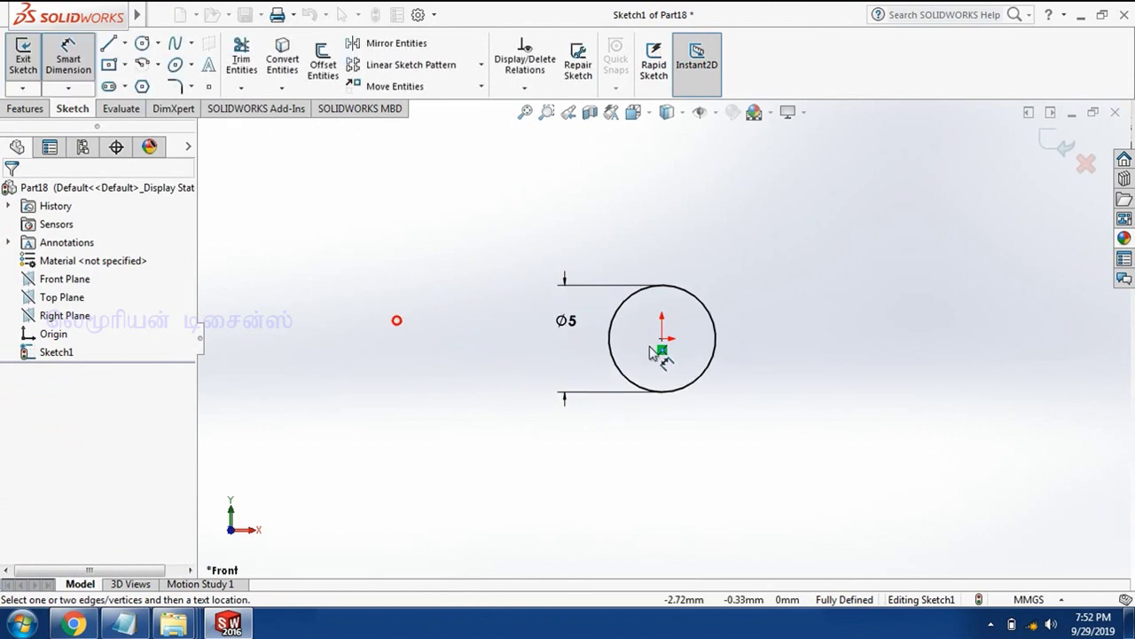
Step: Extrude the circle 44 mm in the reversed direction with a 0.1° draft
click(17, 108)
click(46, 77)
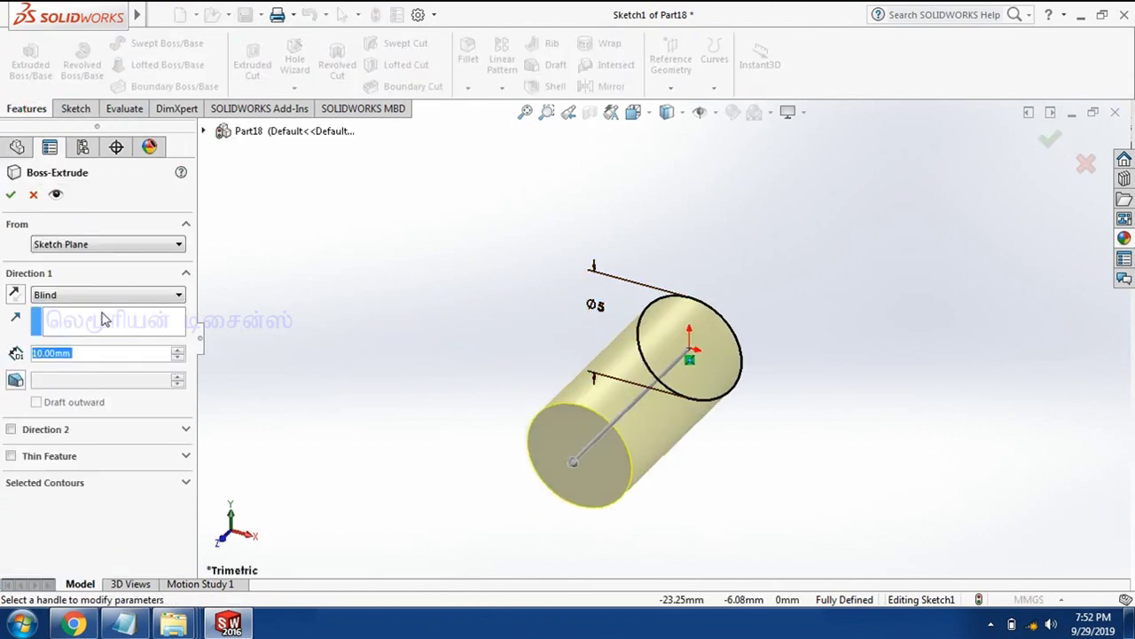
click(88, 352)
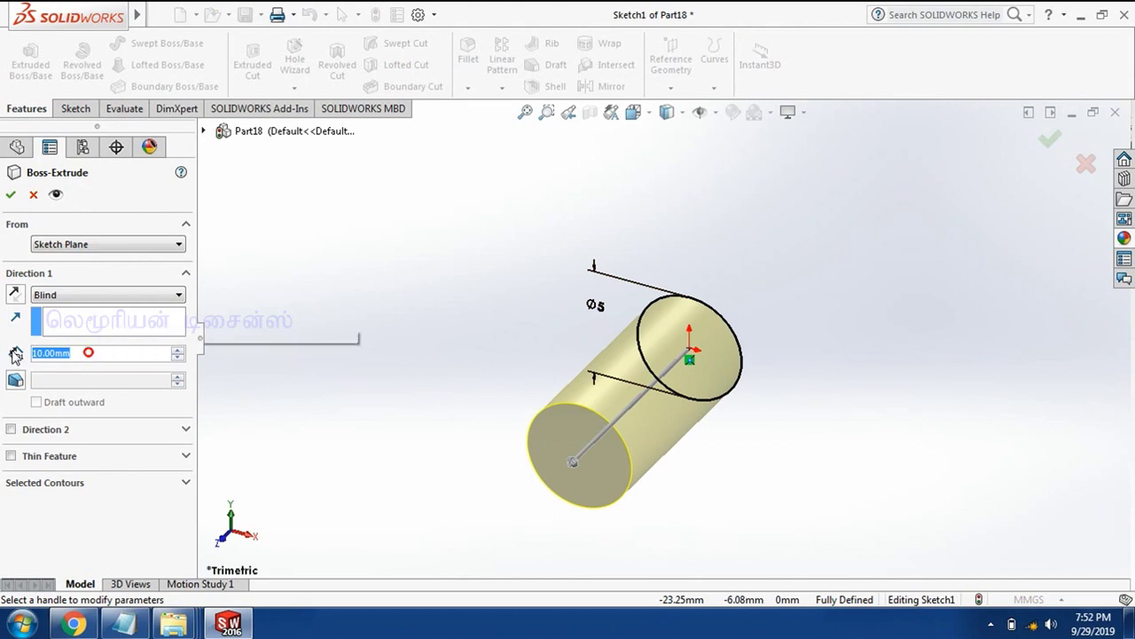
text(44)
key(Return)
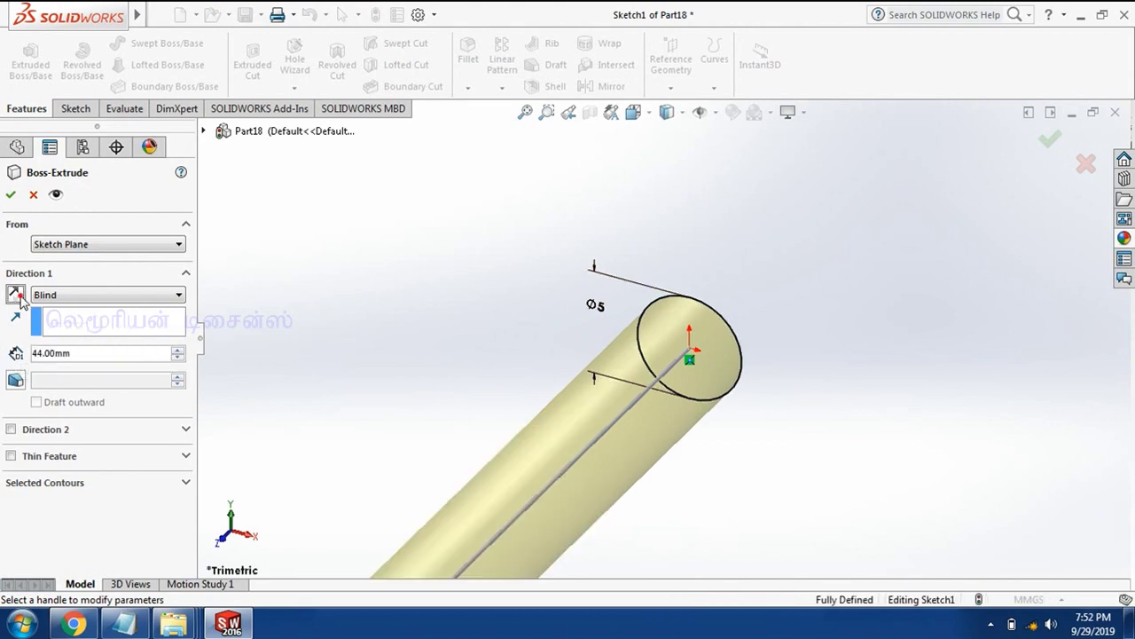
click(14, 295)
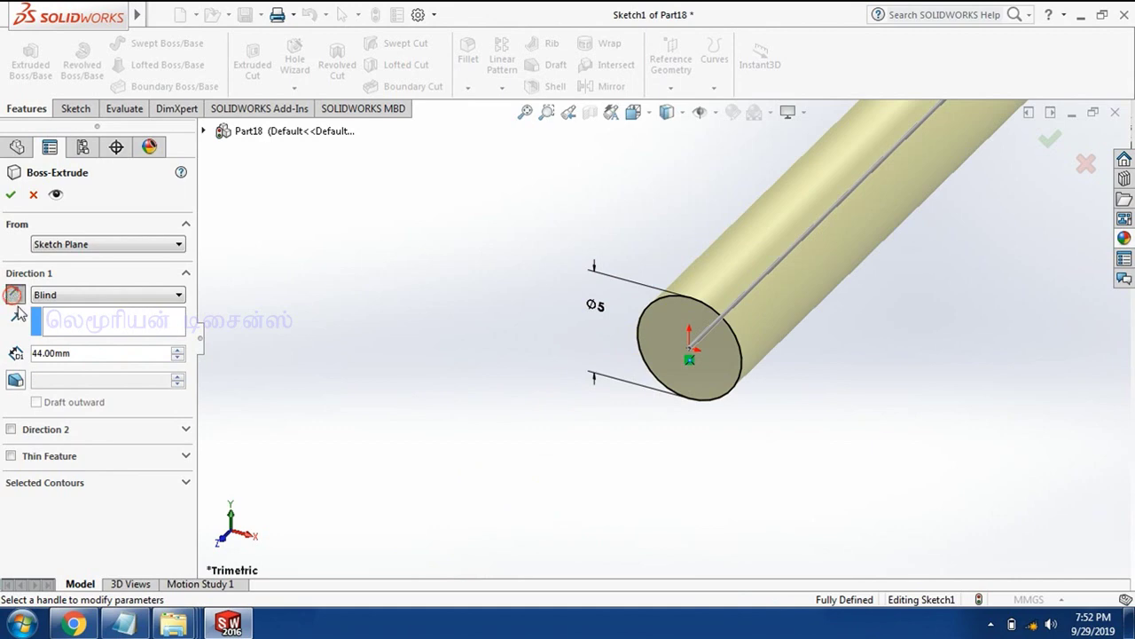
key(z)
key(z)
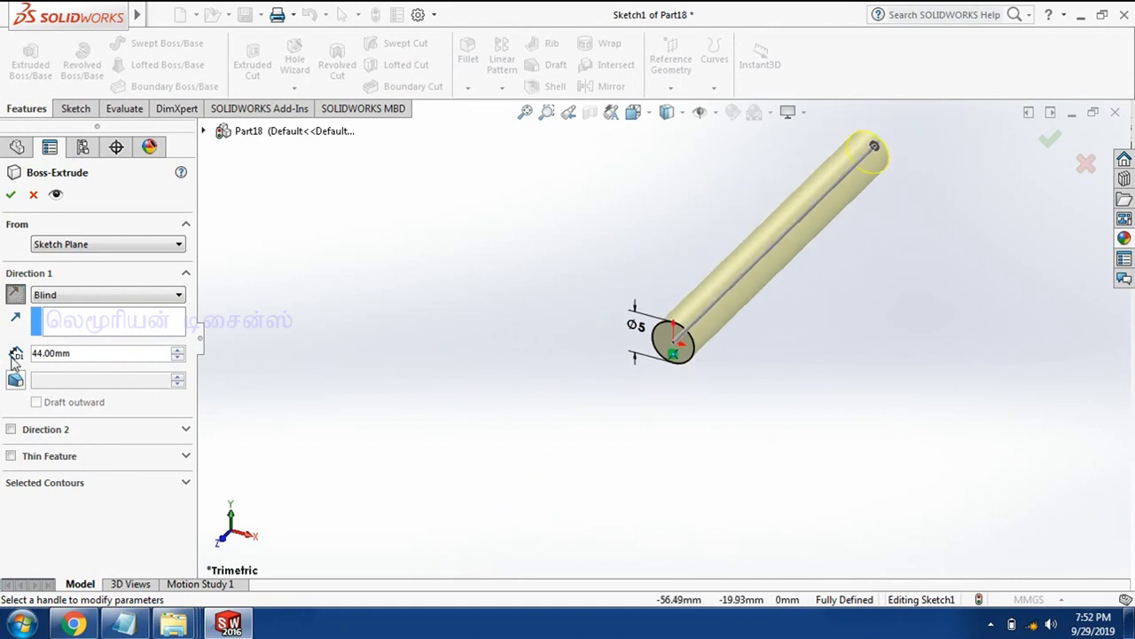
click(14, 381)
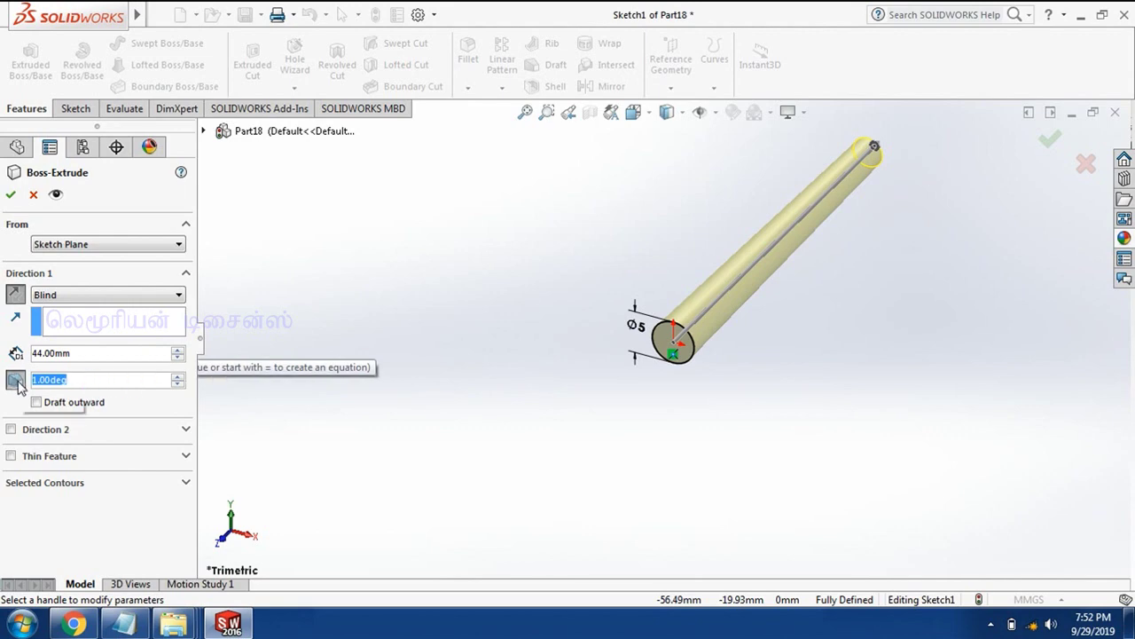
text(0)
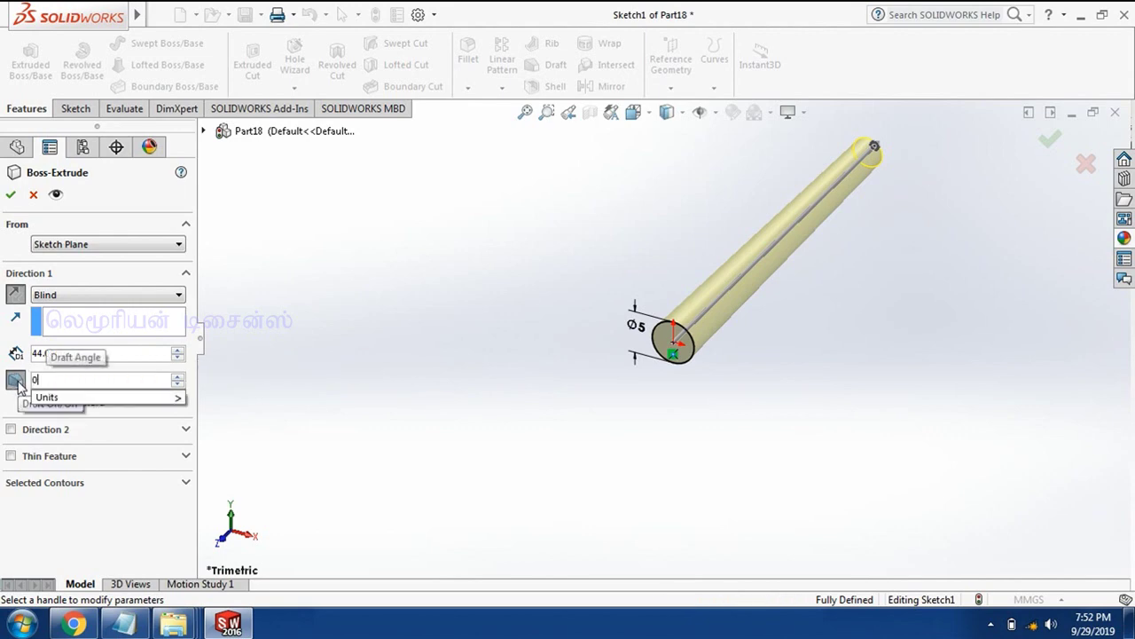
text(.1)
key(Return)
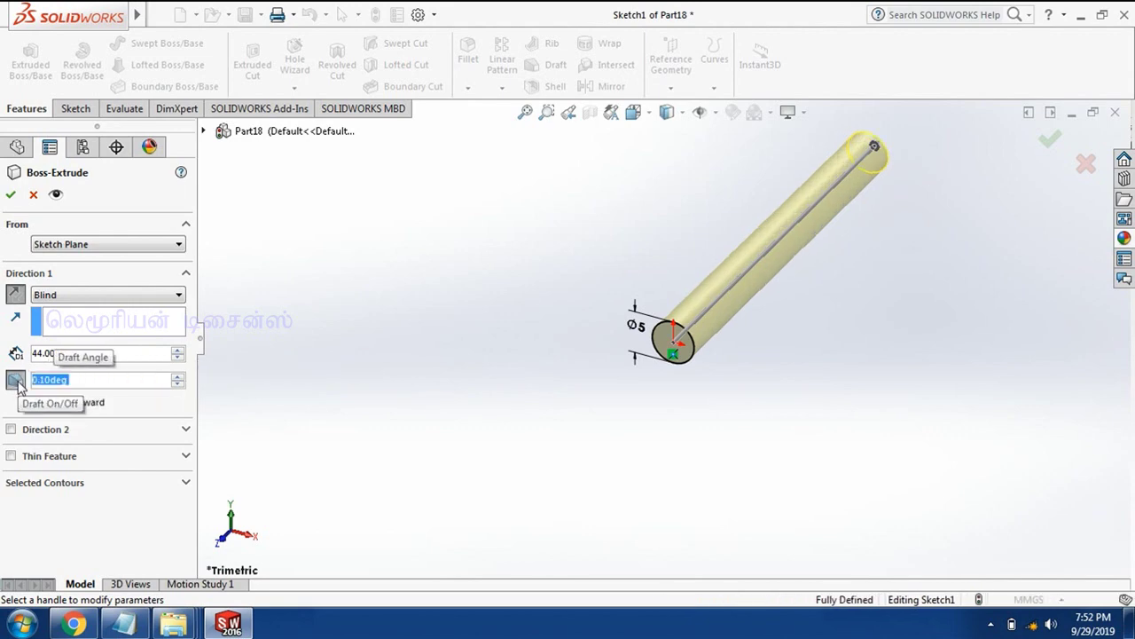
click(9, 195)
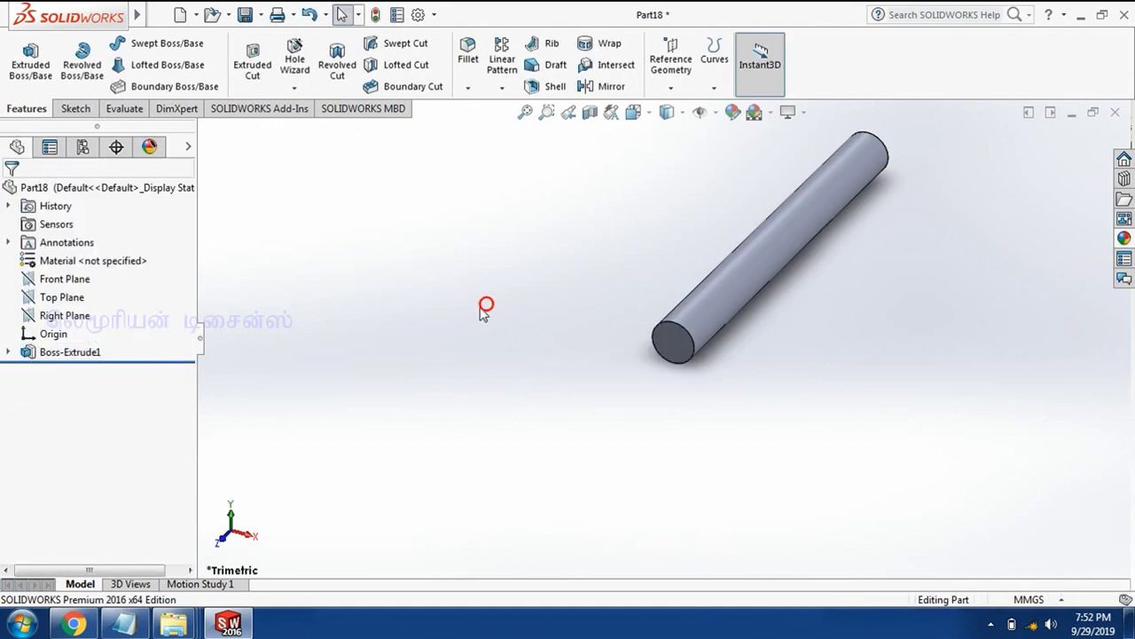
Step: Give the taper pin a dark purple-blue appearance (RGB 110, 0, 247)
scroll(486, 310, up, 2)
click(717, 116)
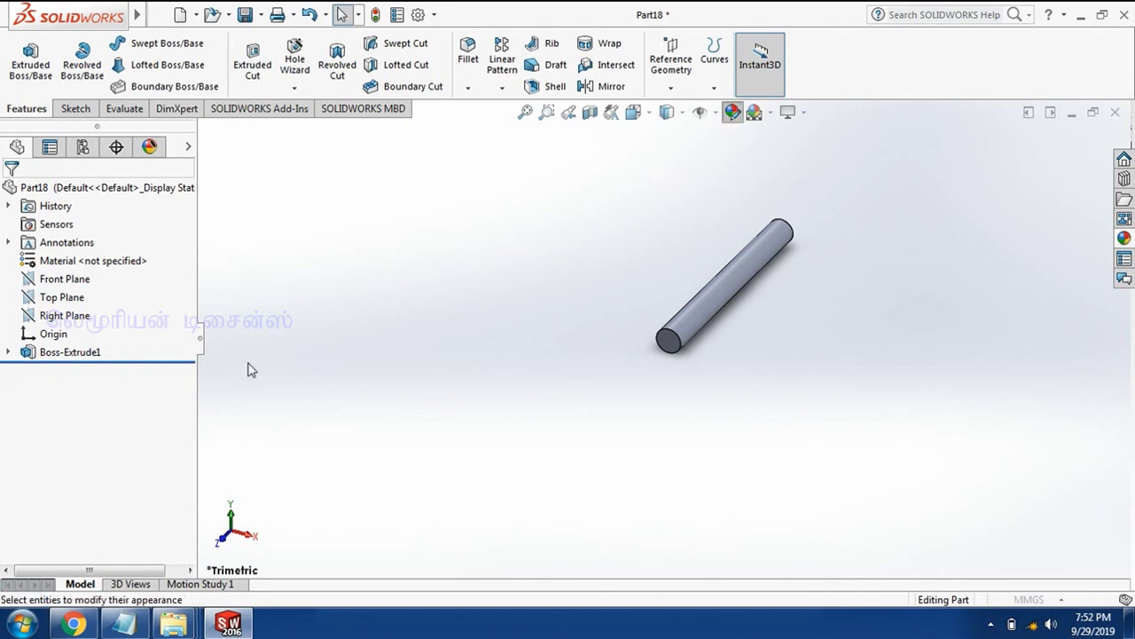
scroll(186, 335, down, 3)
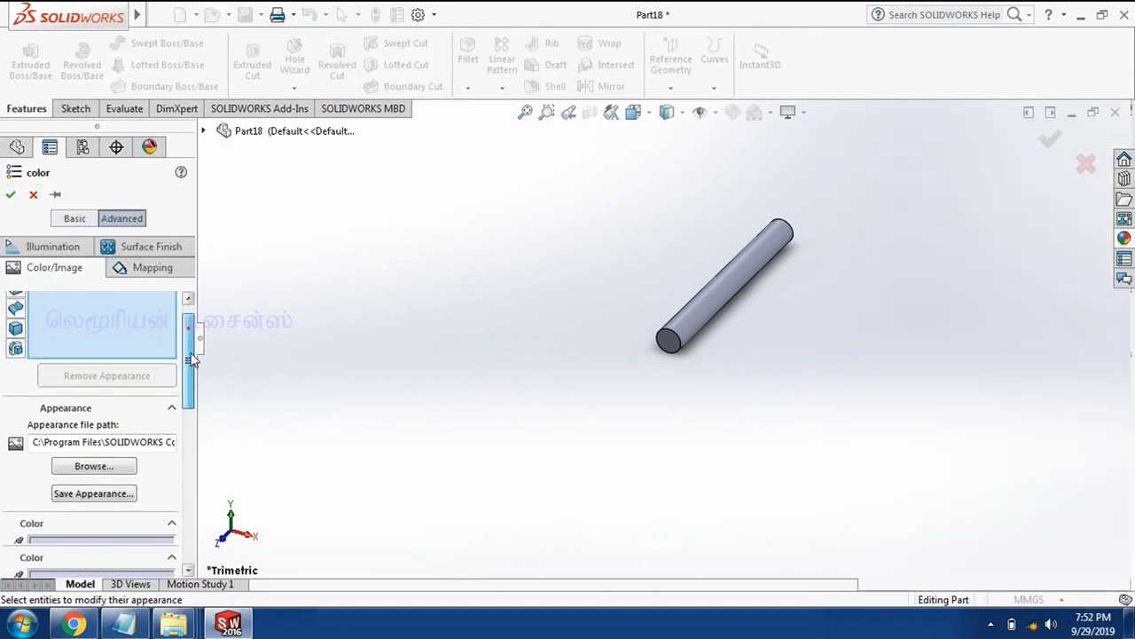
scroll(187, 335, down, 3)
scroll(186, 336, down, 2)
click(143, 409)
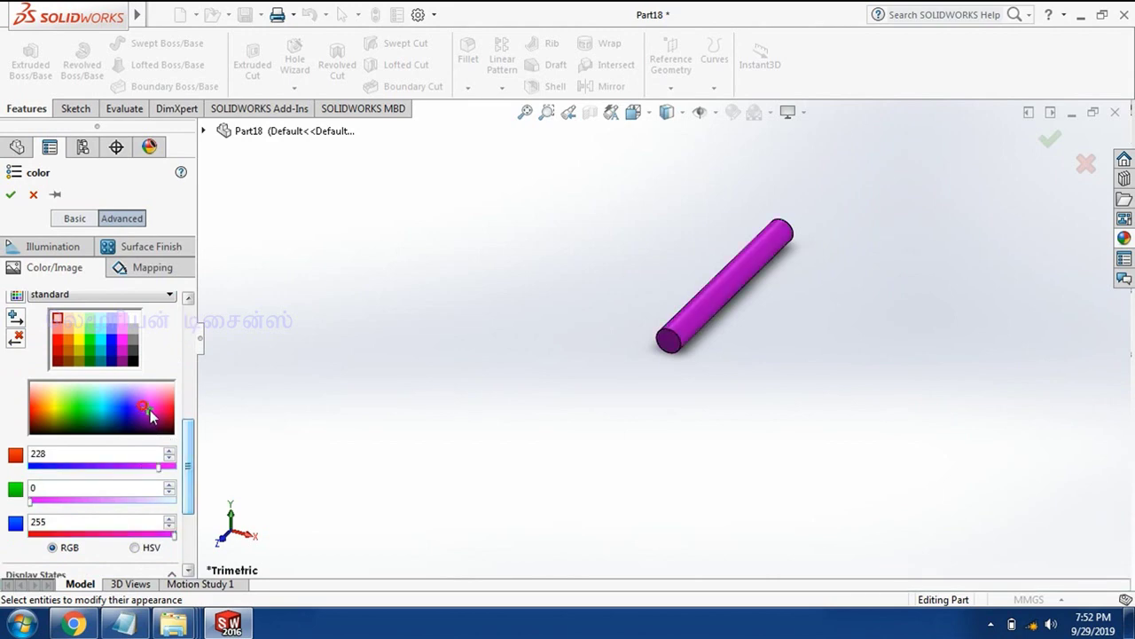
click(159, 410)
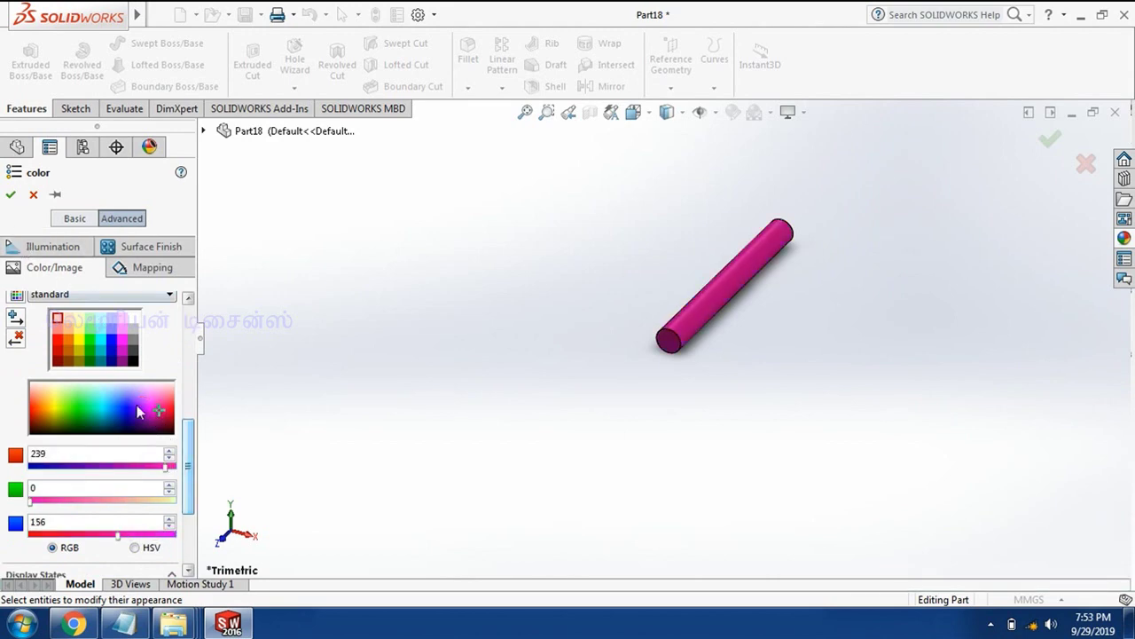
click(138, 410)
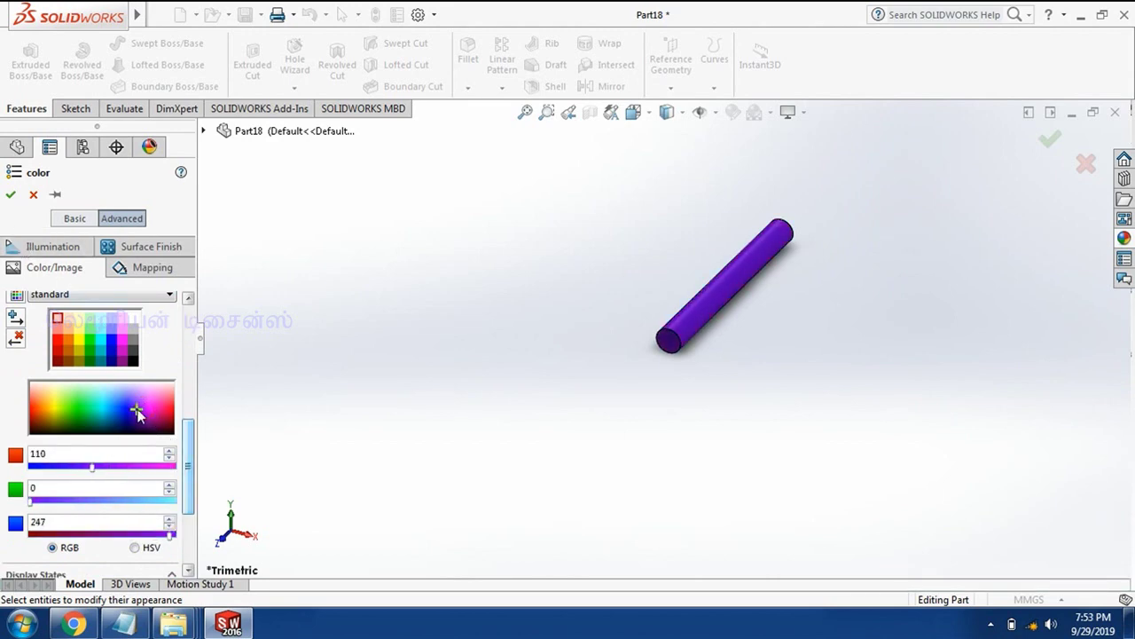
click(133, 417)
click(11, 194)
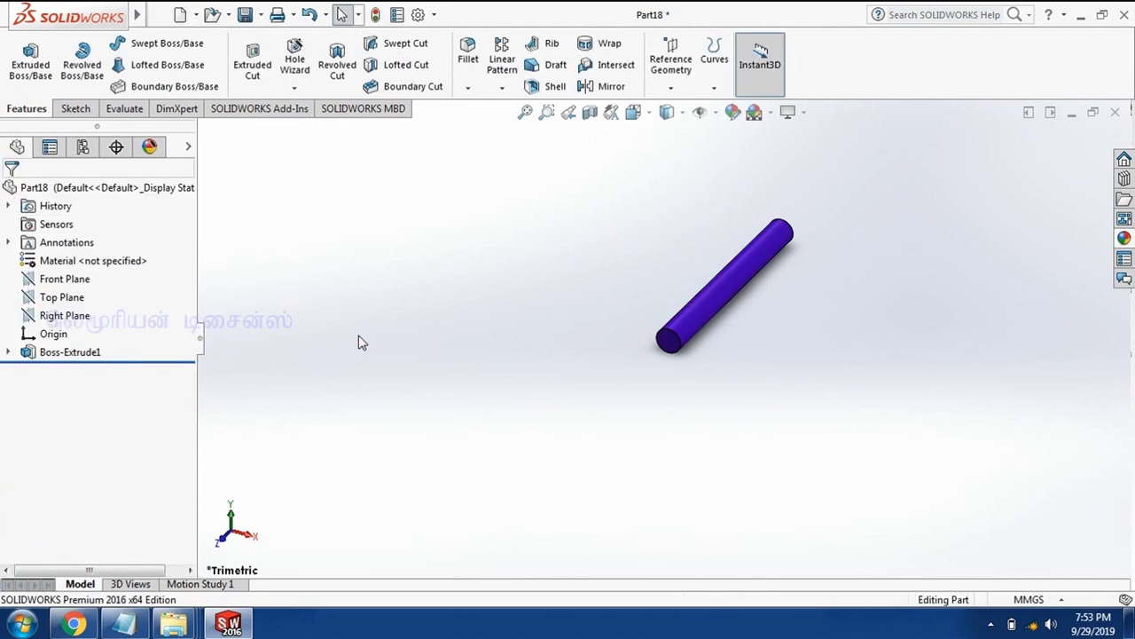
Step: Save the part as 'Tapper pin'
key(ctrl+s)
text(Tapper pin)
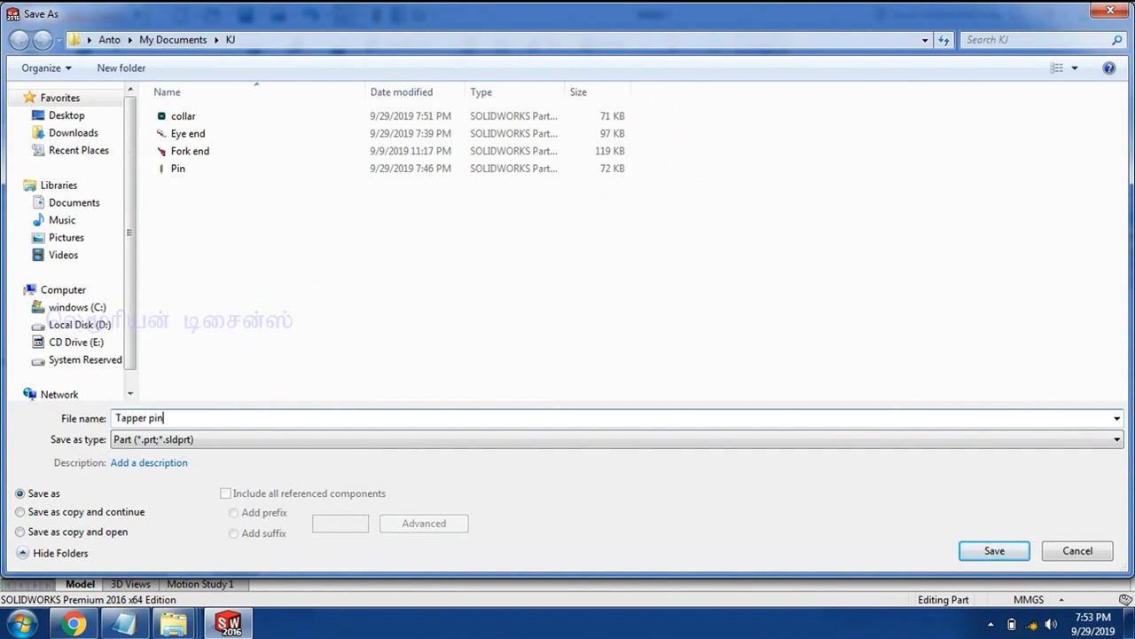
key(Return)
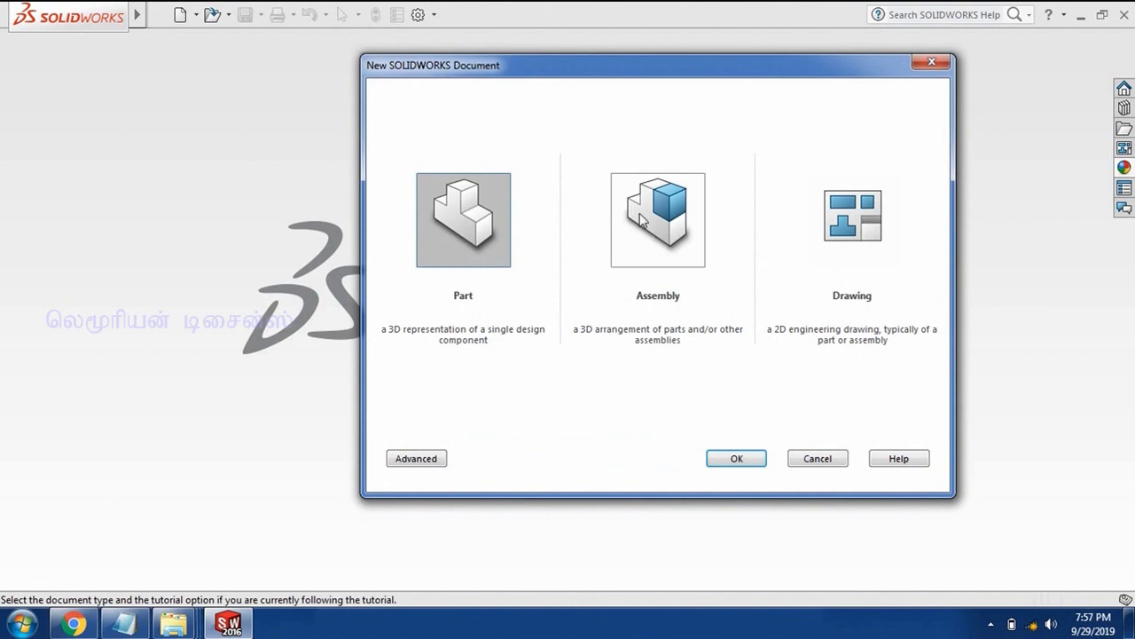
Step: Create a new assembly and select all five knuckle joint part files to insert
double_click(642, 220)
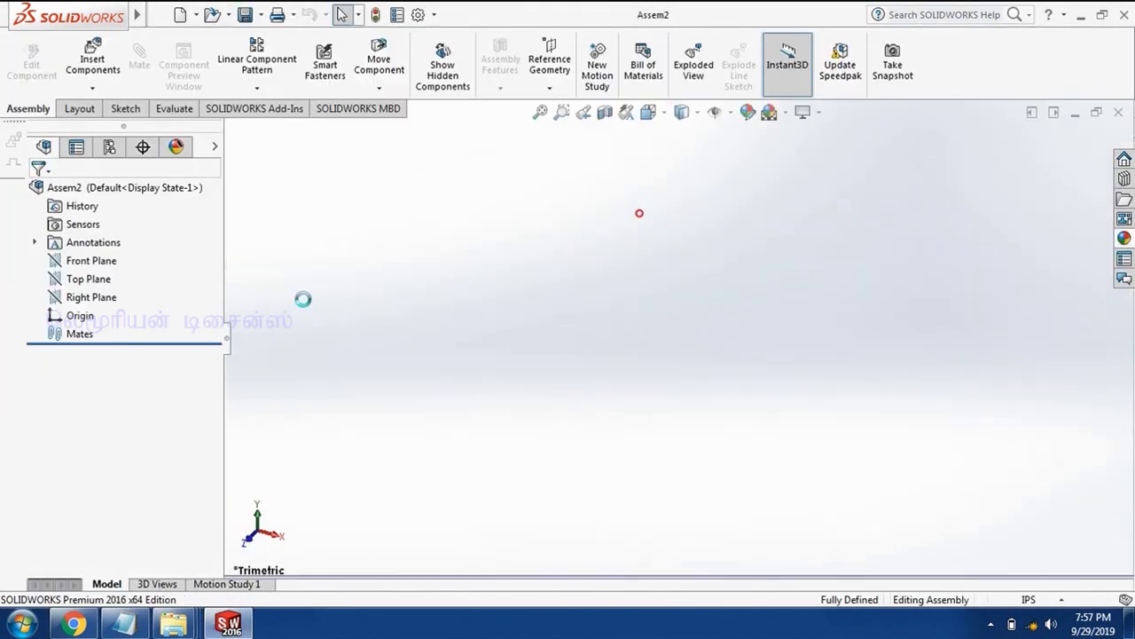
click(142, 490)
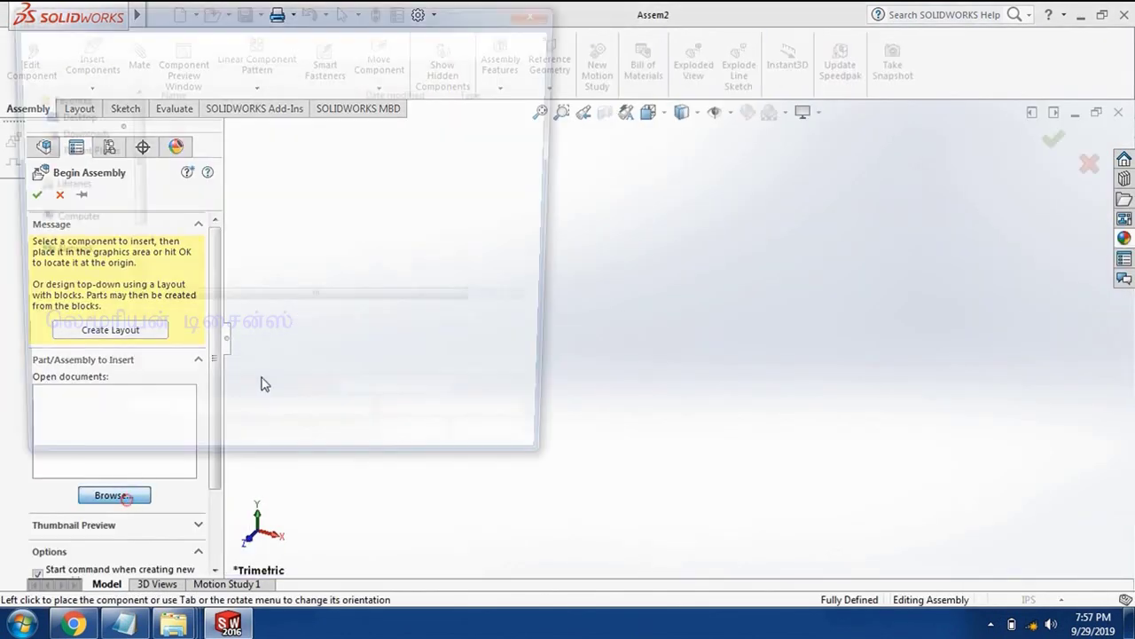
drag(238, 249, 170, 106)
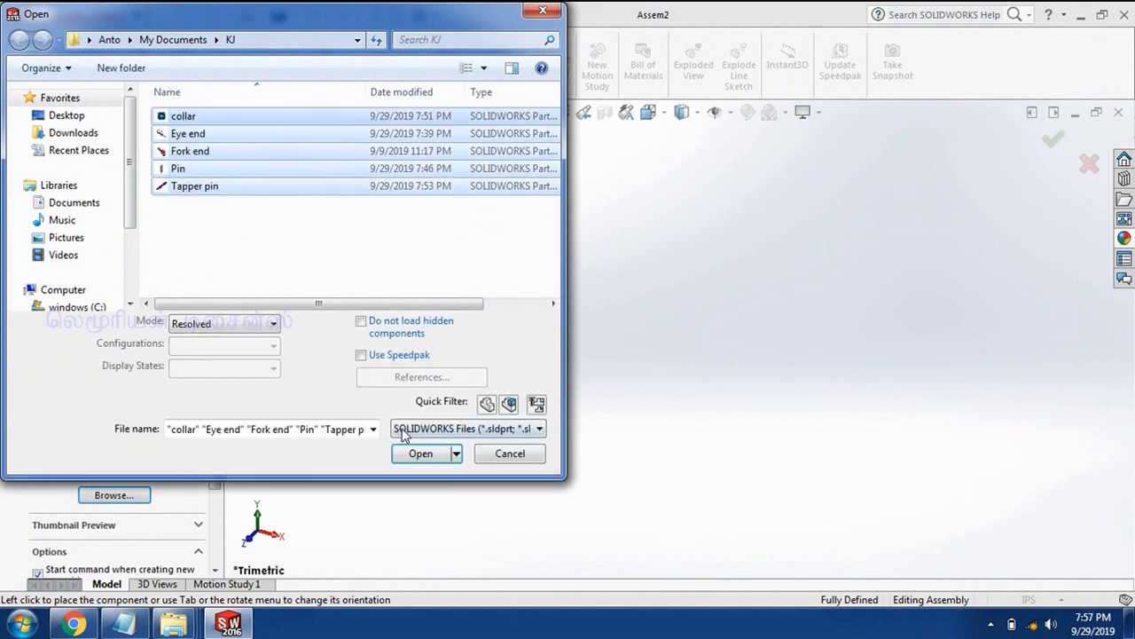
click(422, 454)
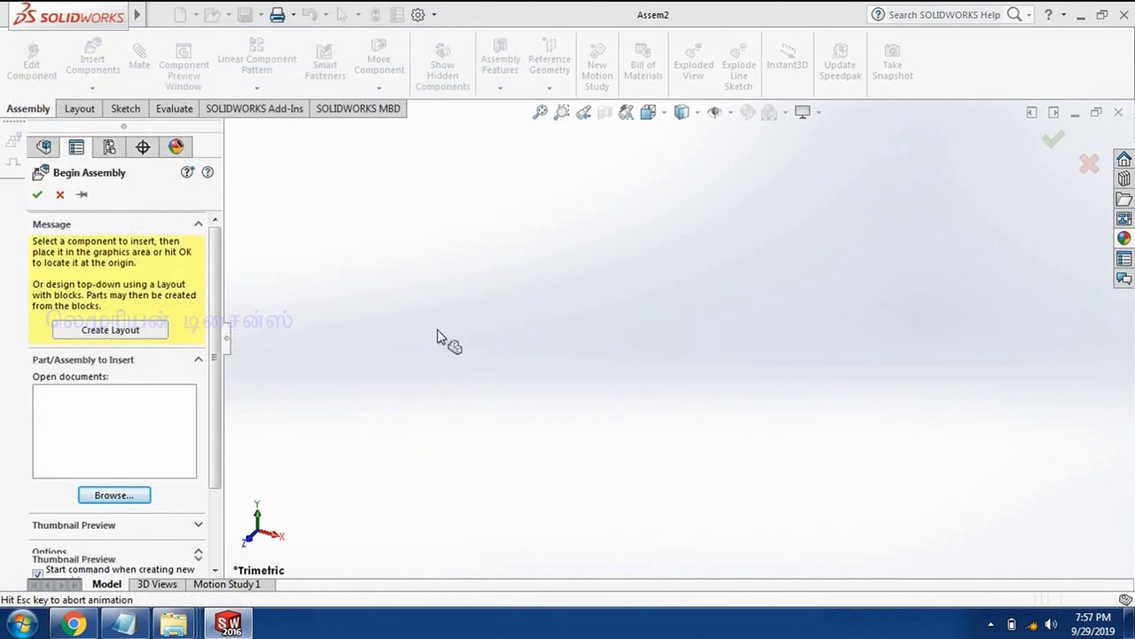
Step: Place the collar, Eye end, Fork end, Pin and Tapper pin in the graphics area
click(507, 346)
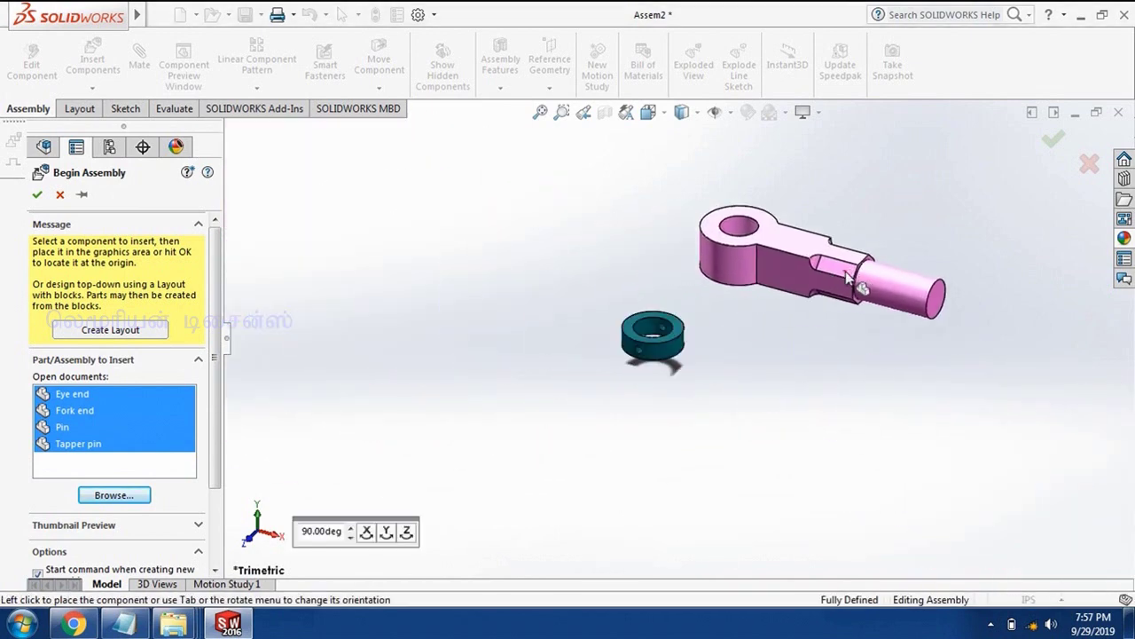
click(619, 266)
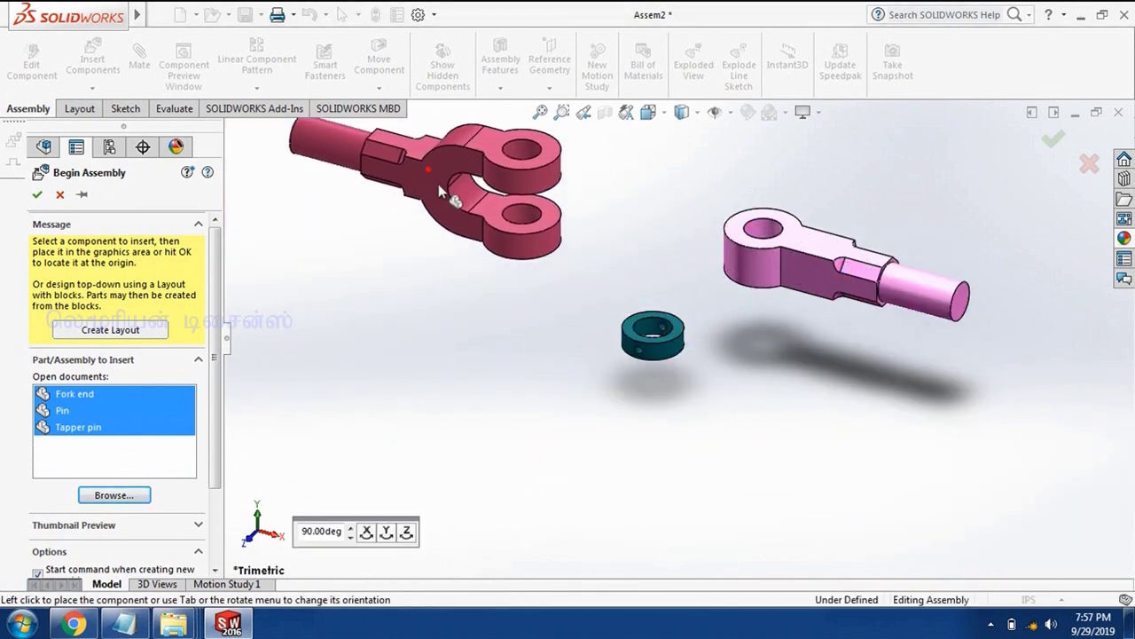
click(461, 201)
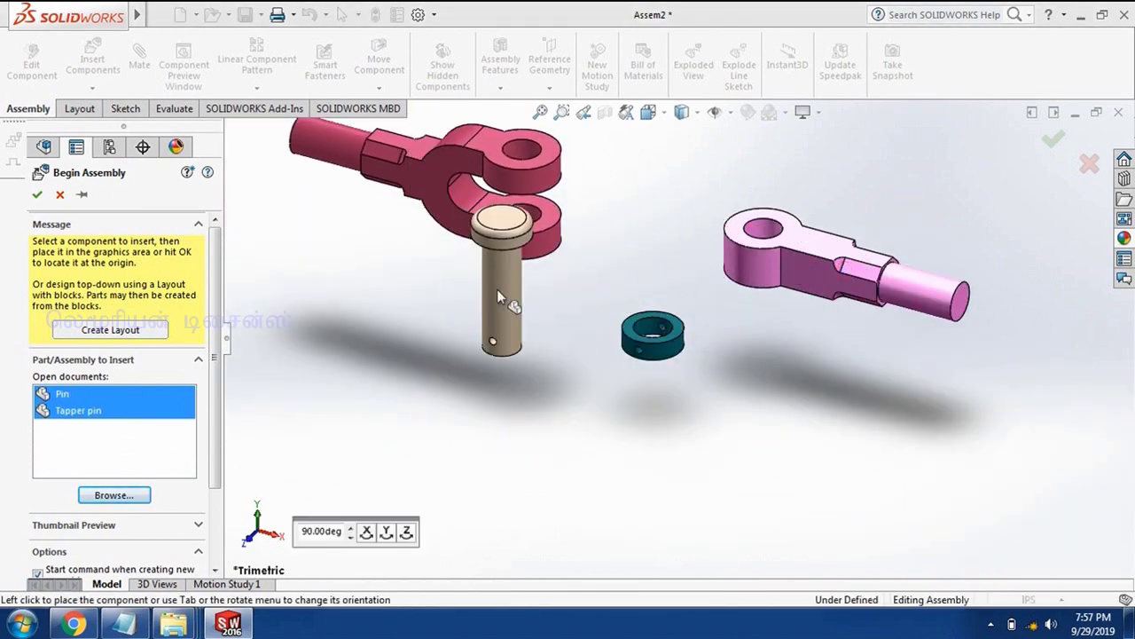
click(476, 331)
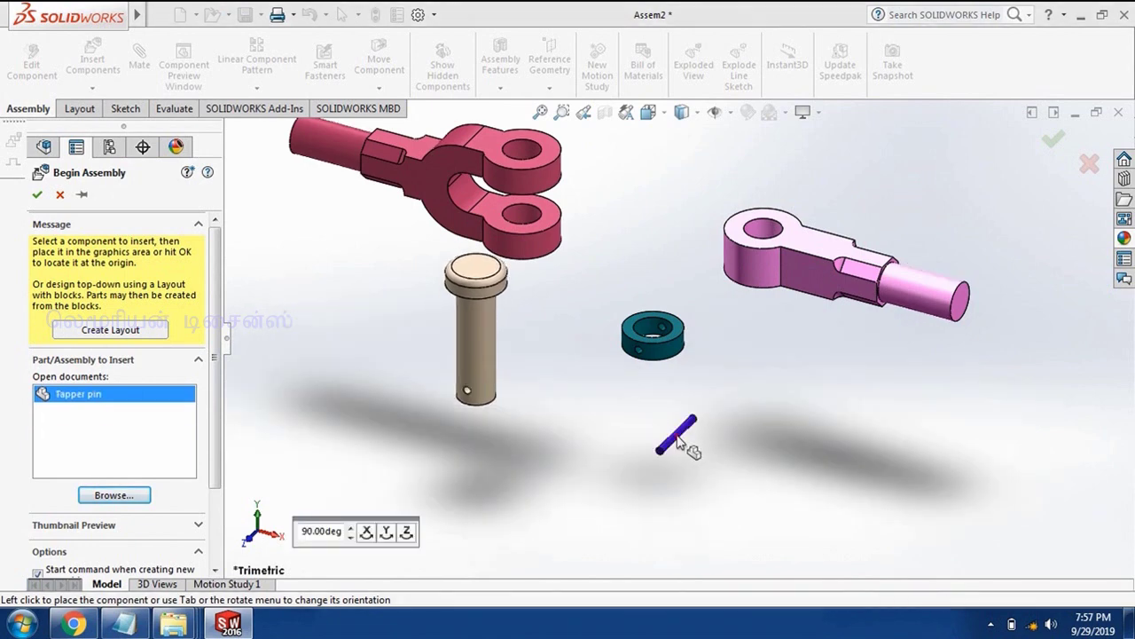
click(677, 376)
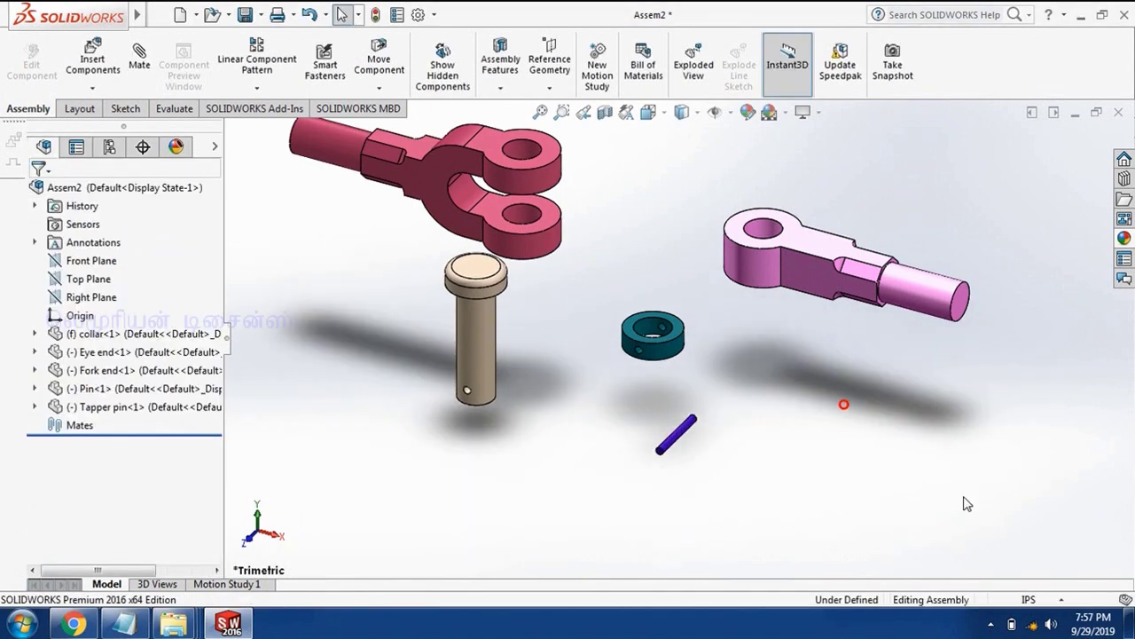
Step: Switch the assembly units to MMGS
click(1053, 600)
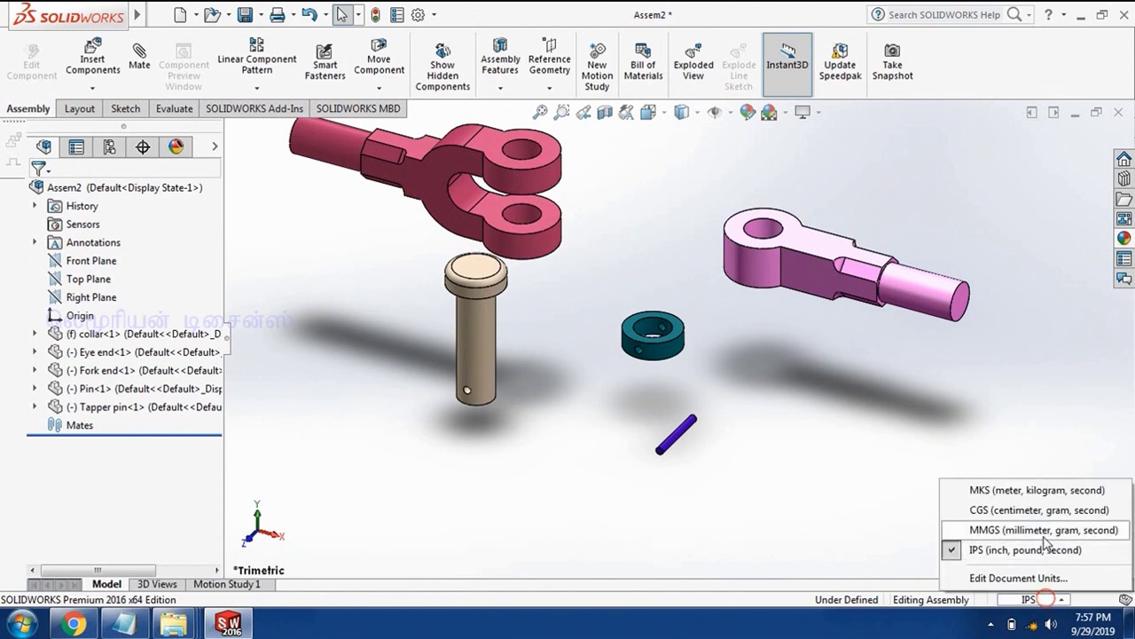
click(1044, 532)
scroll(708, 352, down, 5)
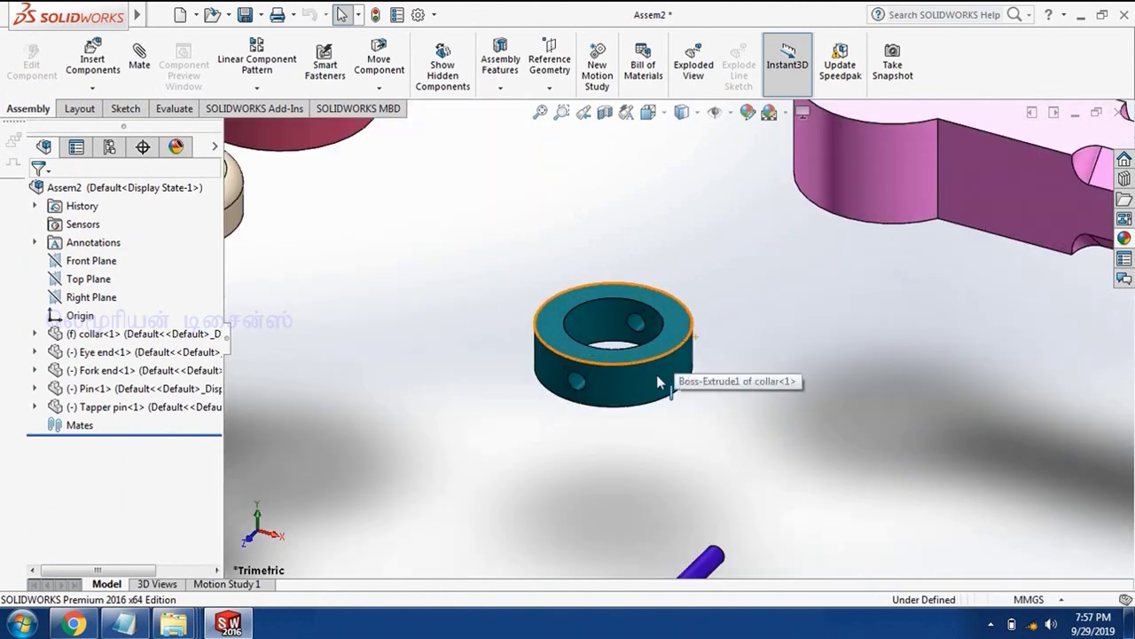
Step: Make the collar float instead of fixed, then zoom to fit
click(657, 378)
right_click(656, 382)
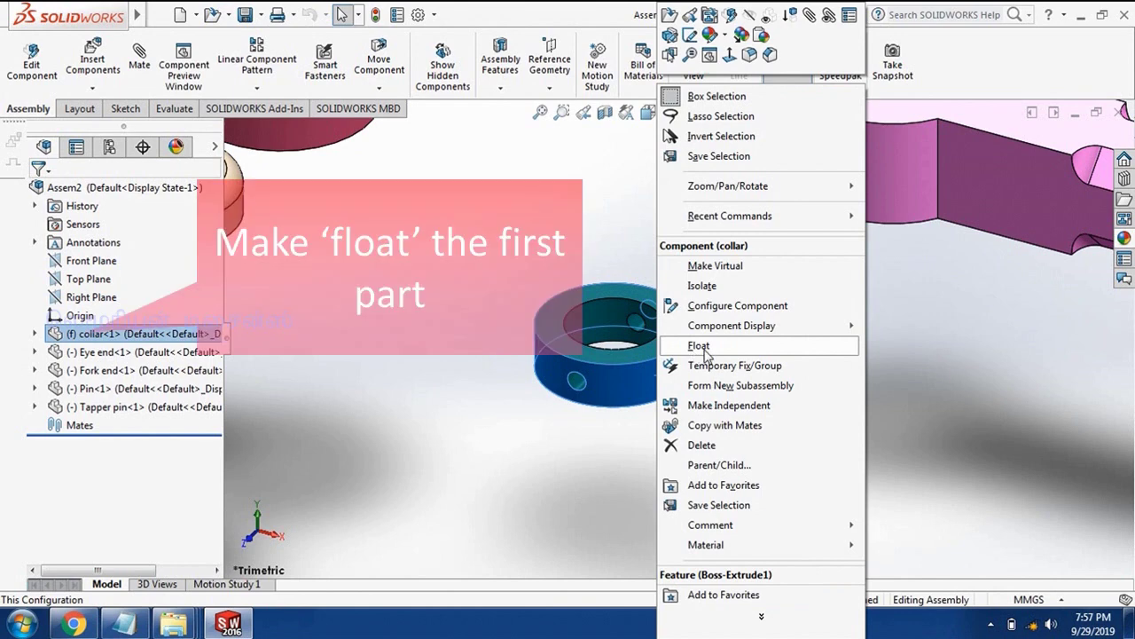
click(704, 349)
key(f)
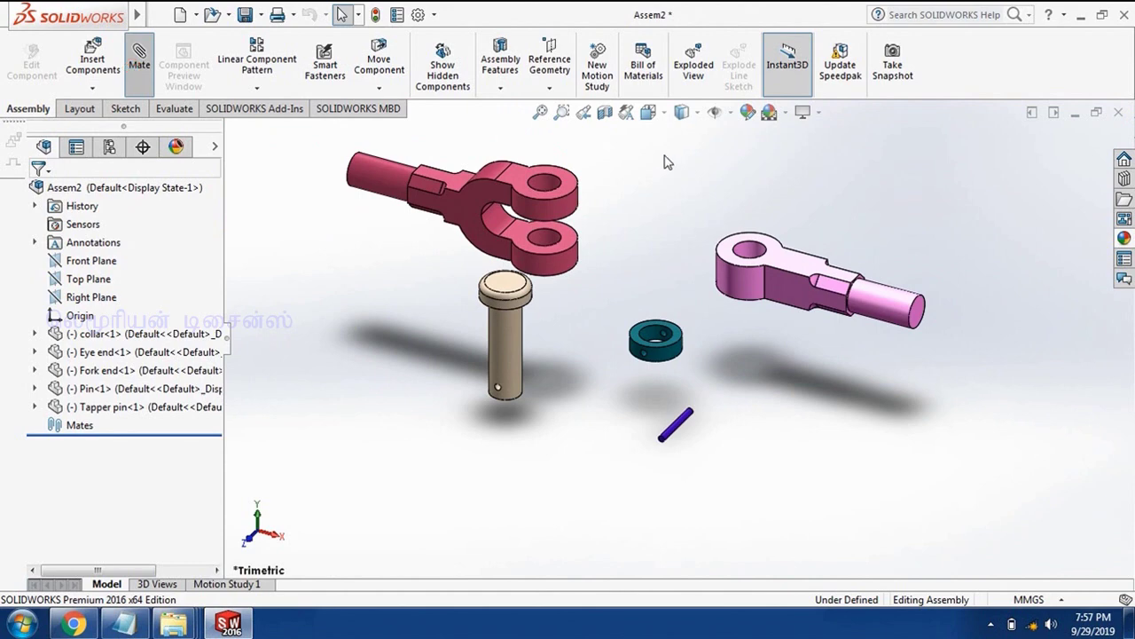
Step: Mate the eye end's hole concentric with the fork end's hole
scroll(600, 225, down, 5)
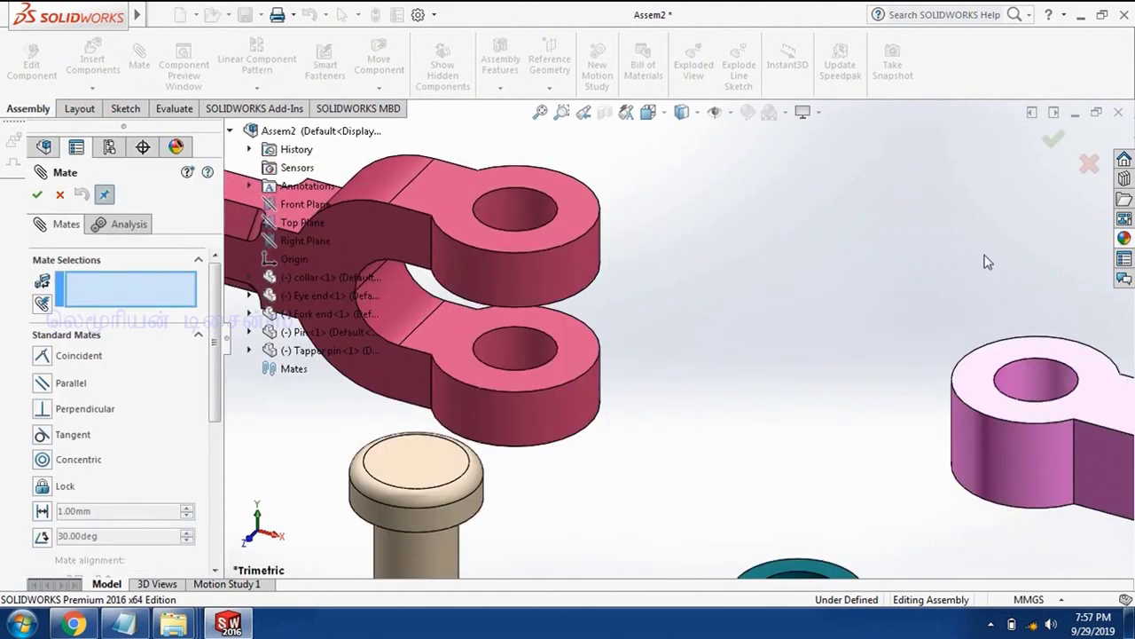
click(1037, 391)
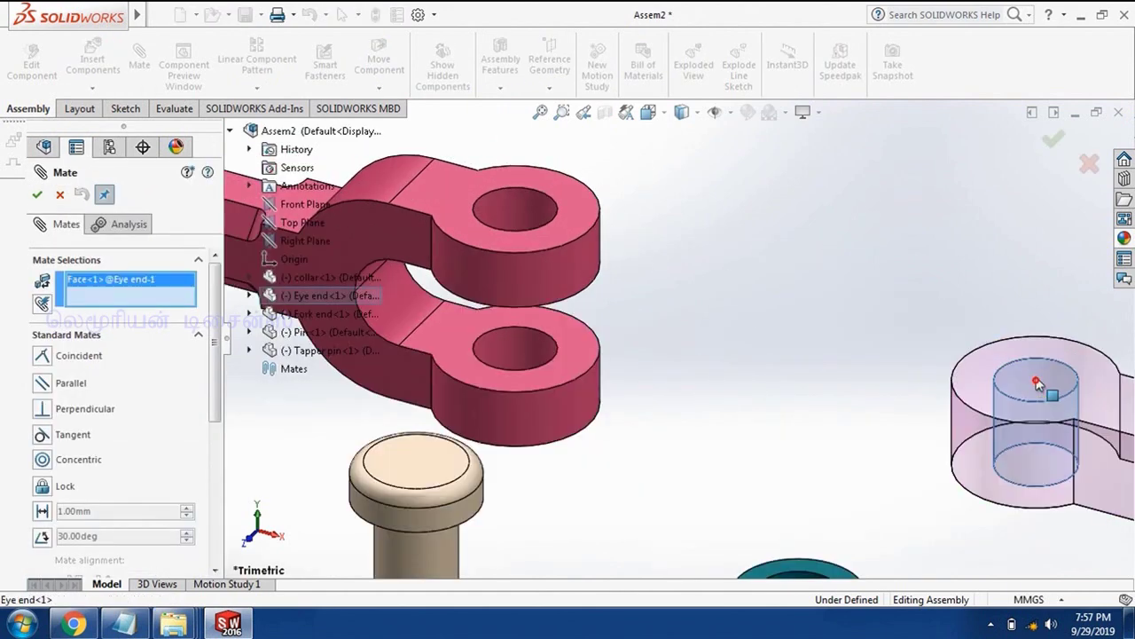
click(515, 220)
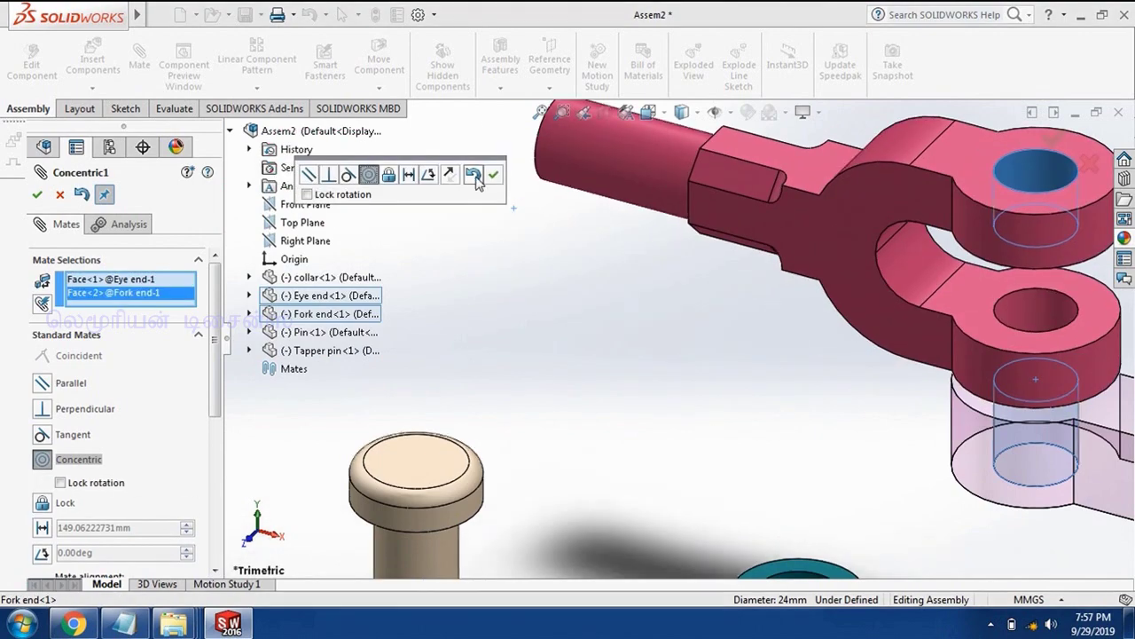
click(493, 175)
scroll(887, 222, up, 3)
scroll(829, 344, down, 3)
scroll(830, 344, down, 2)
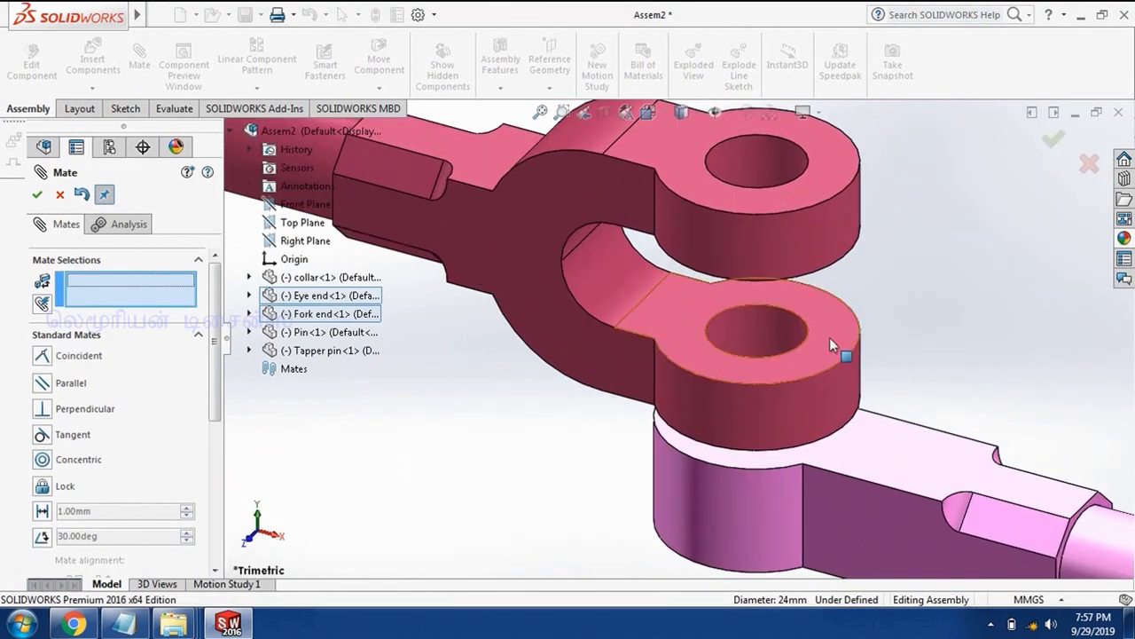
Step: Mate the eye end's face coincident with the fork's inner face
click(829, 344)
scroll(796, 478, up, 3)
scroll(796, 478, up, 2)
mouse_move(795, 497)
middle_down()
mouse_move(762, 285)
mouse_move(772, 470)
middle_up()
scroll(745, 459, down, 2)
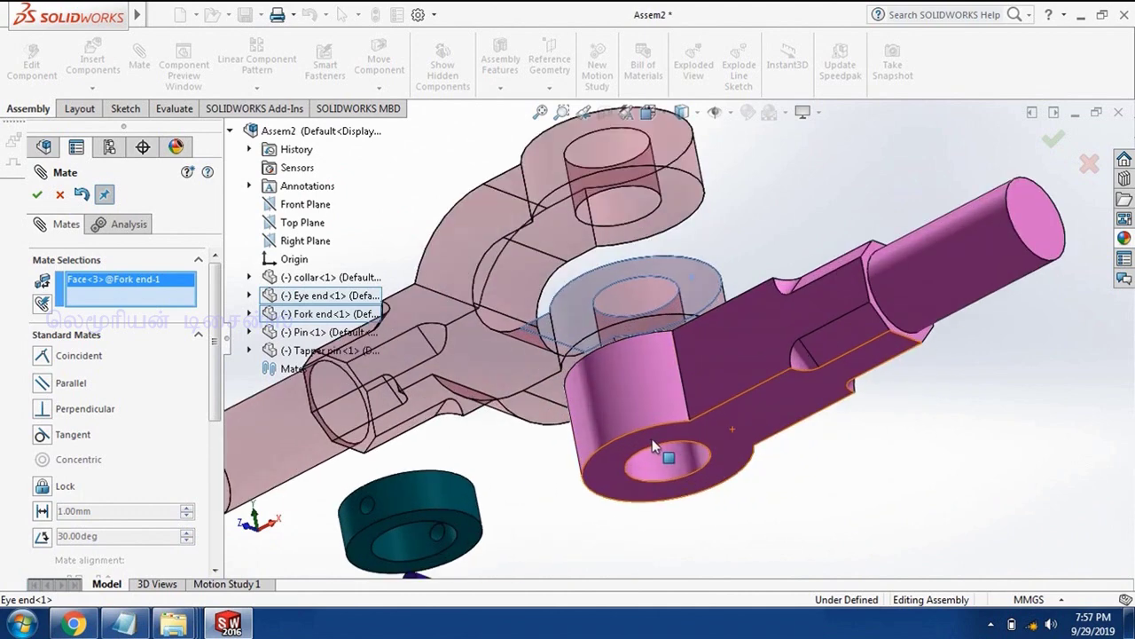
click(653, 444)
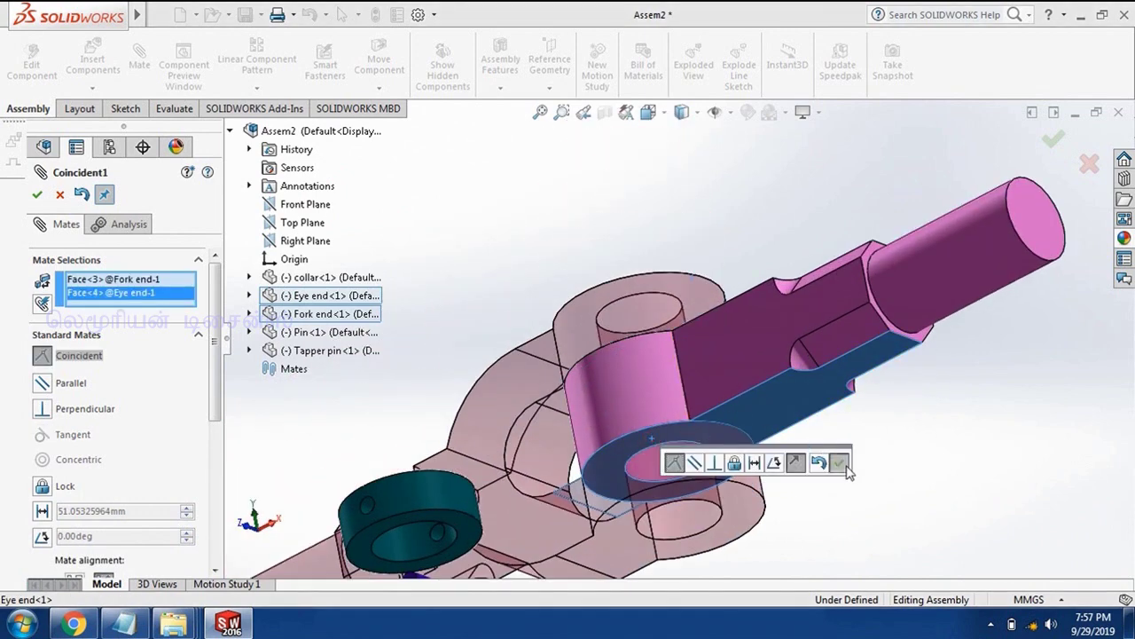
click(848, 472)
scroll(744, 384, up, 3)
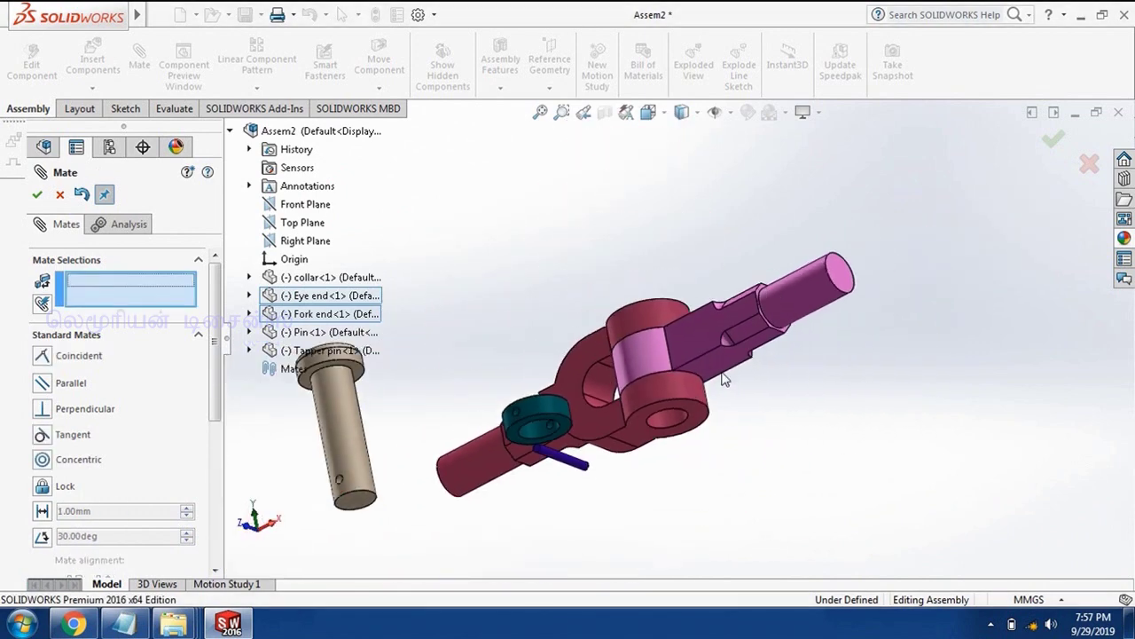
Step: Mate the pin's cylinder concentric with the fork end's hole
click(353, 441)
click(667, 427)
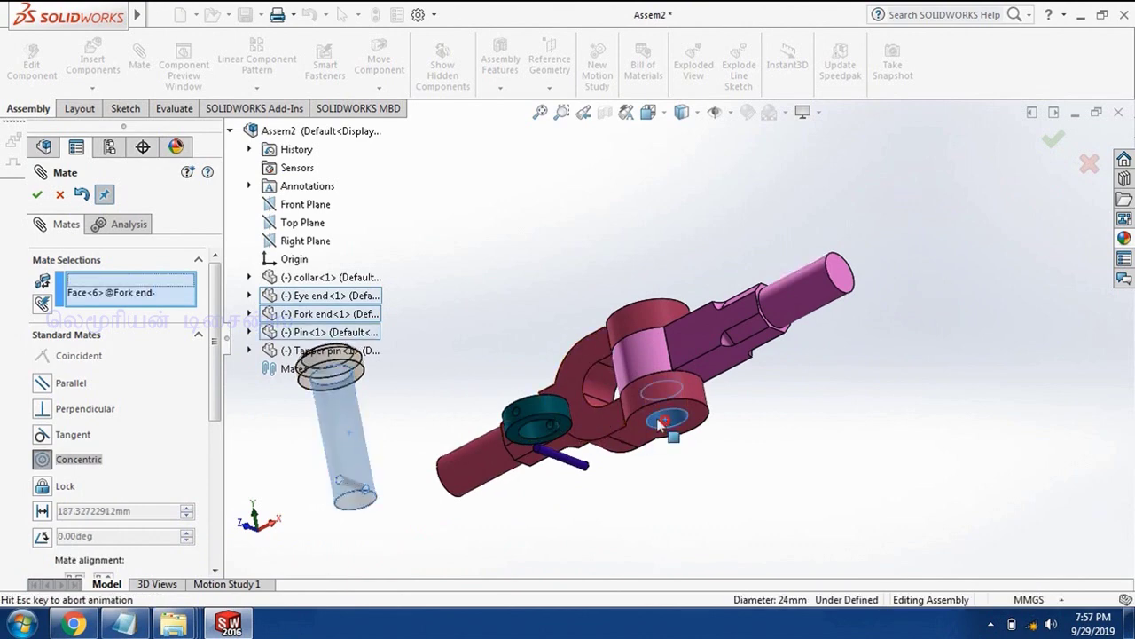
click(863, 441)
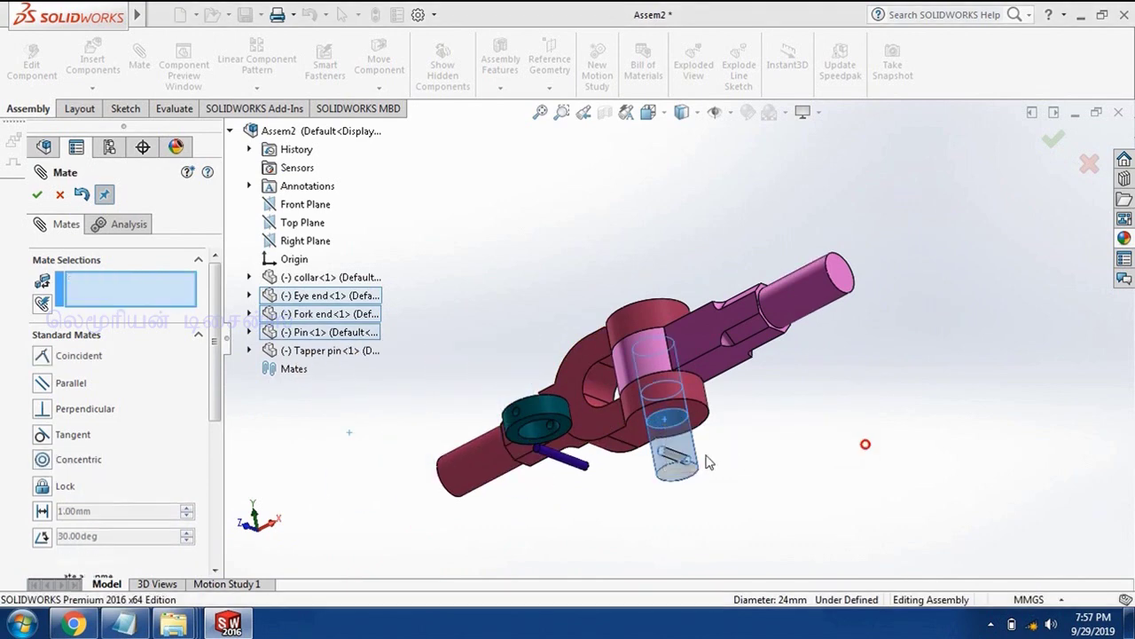
drag(687, 457, 664, 338)
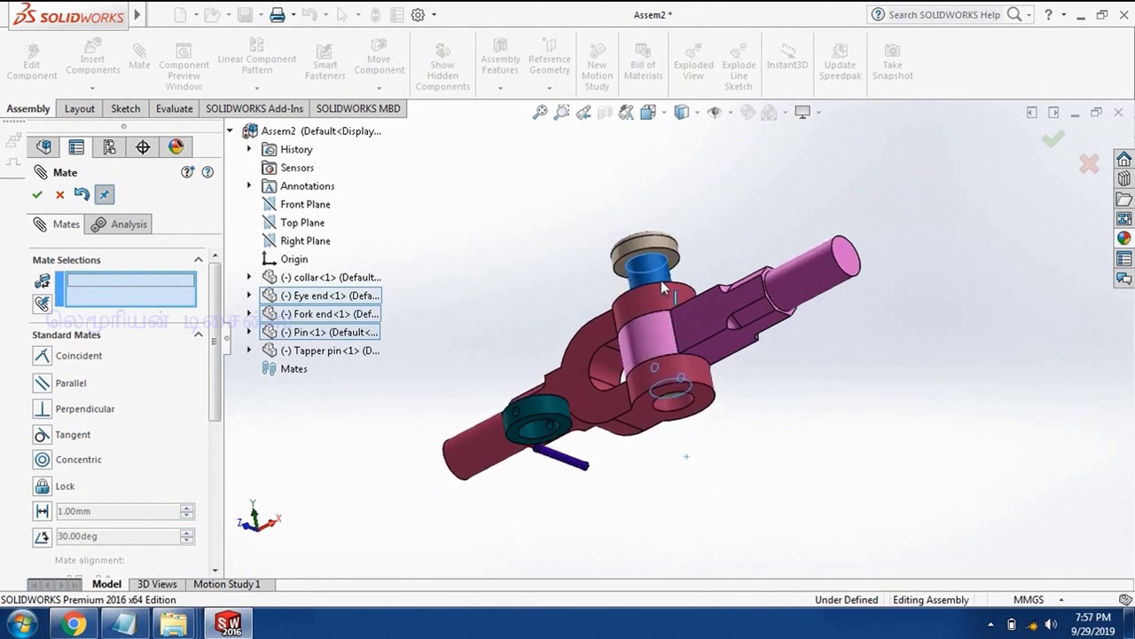
Step: Mate the pin head's underside coincident with the fork's top face
click(661, 280)
scroll(678, 273, down, 5)
scroll(691, 268, up, 3)
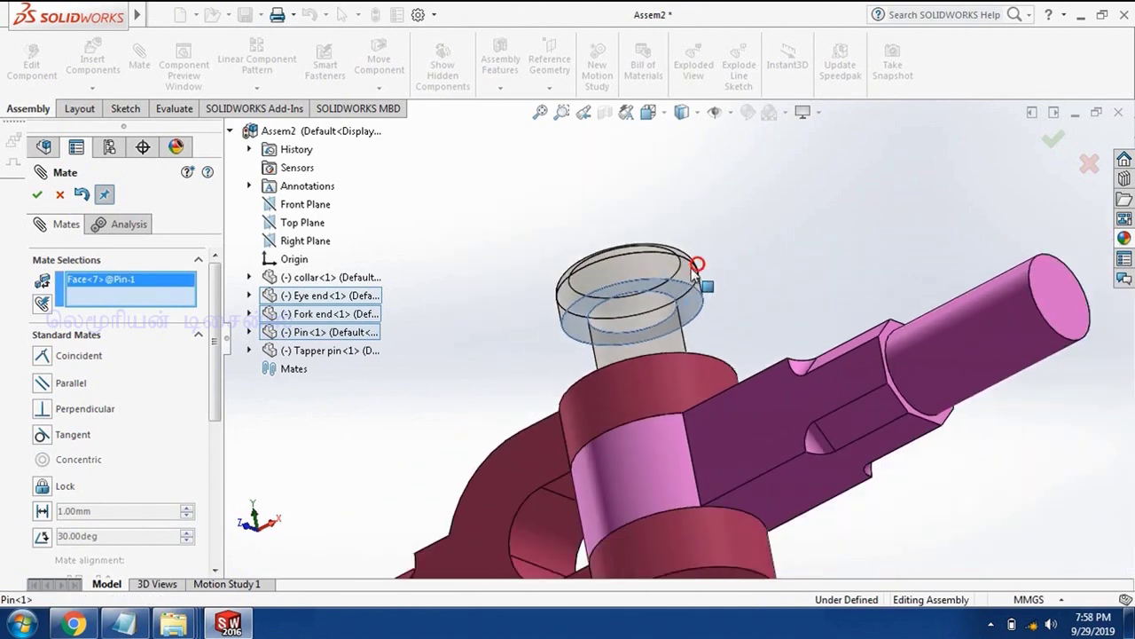
scroll(696, 320, up, 2)
scroll(701, 366, up, 2)
click(696, 348)
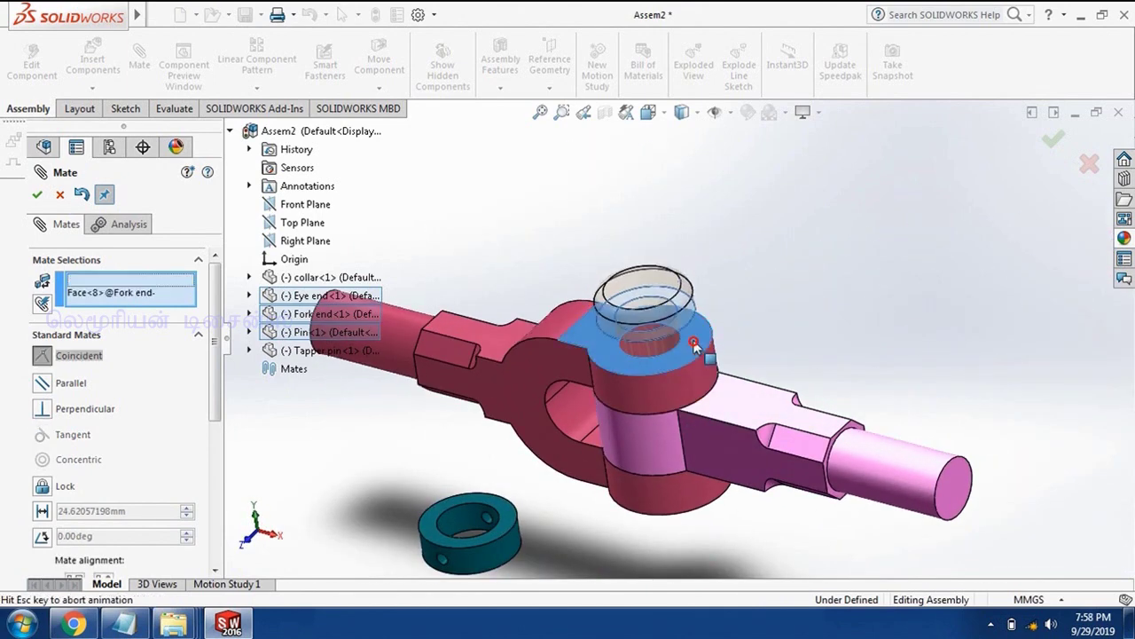
key(Return)
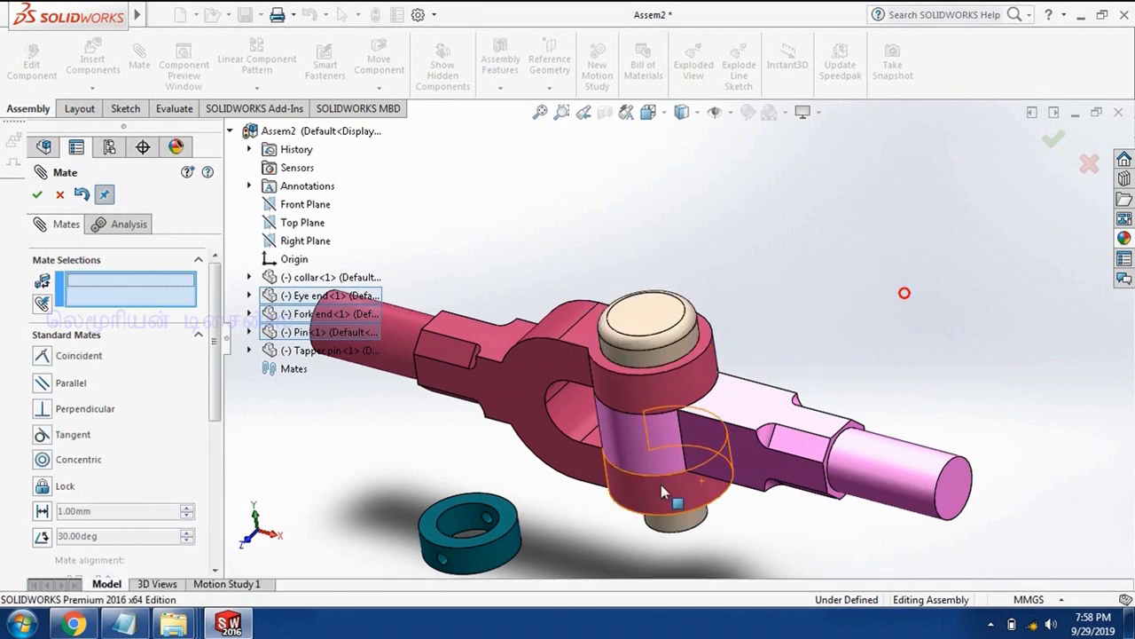
middle_drag(683, 417, 667, 401)
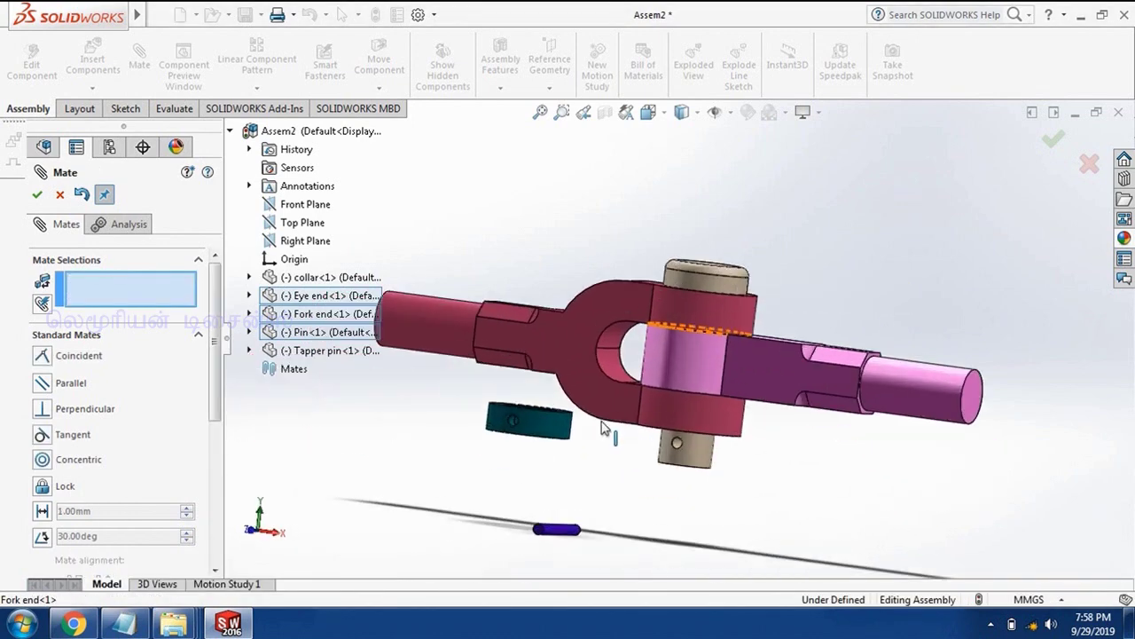
scroll(612, 413, down, 4)
Step: Mate the collar's top face coincident with the fork's bottom face
scroll(586, 410, down, 2)
scroll(550, 364, down, 2)
click(537, 354)
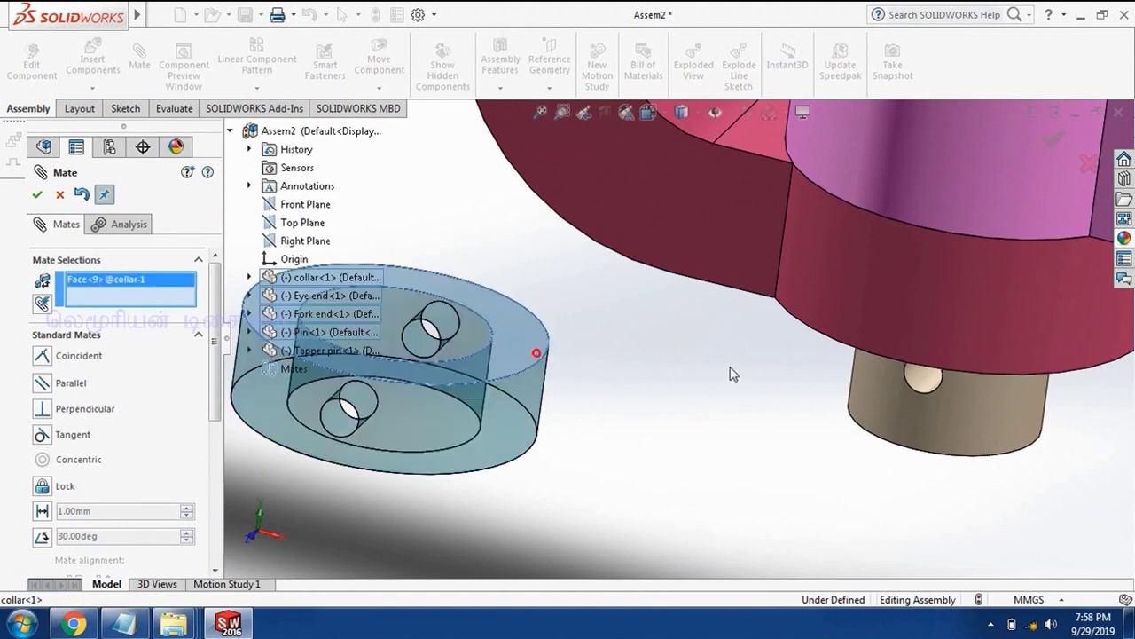
mouse_move(537, 354)
middle_down()
mouse_move(730, 314)
mouse_move(689, 257)
mouse_move(725, 259)
middle_up()
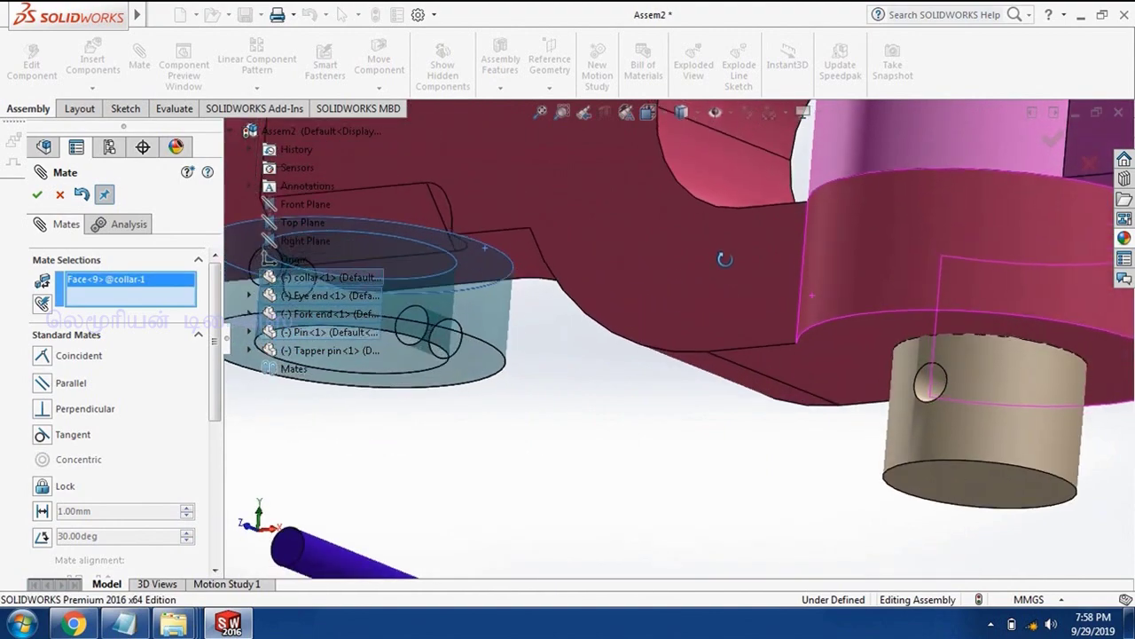
click(872, 340)
click(1057, 370)
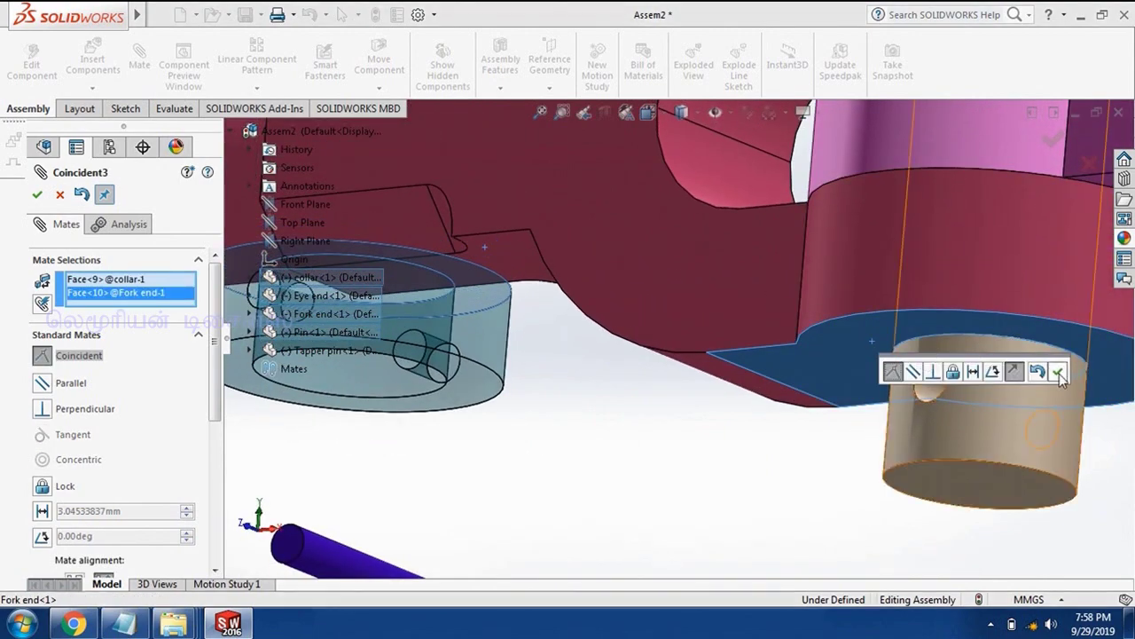
Step: Mate the collar's cross hole concentric with the pin's cross hole
mouse_move(952, 373)
middle_down()
mouse_move(644, 372)
mouse_move(568, 355)
middle_up()
scroll(501, 335, down, 2)
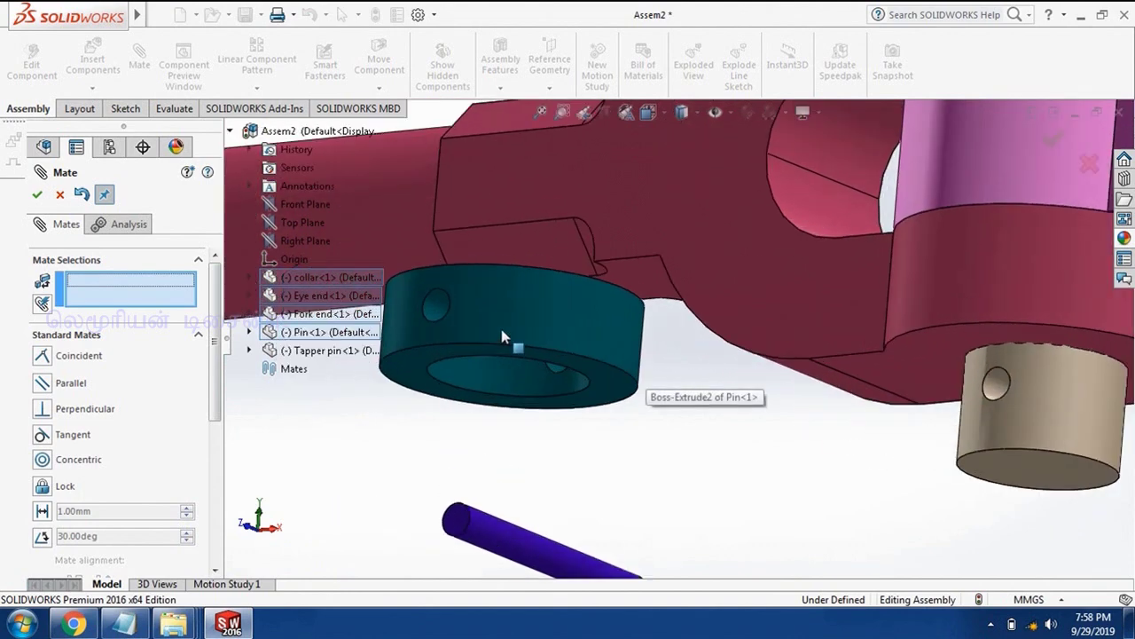
click(432, 315)
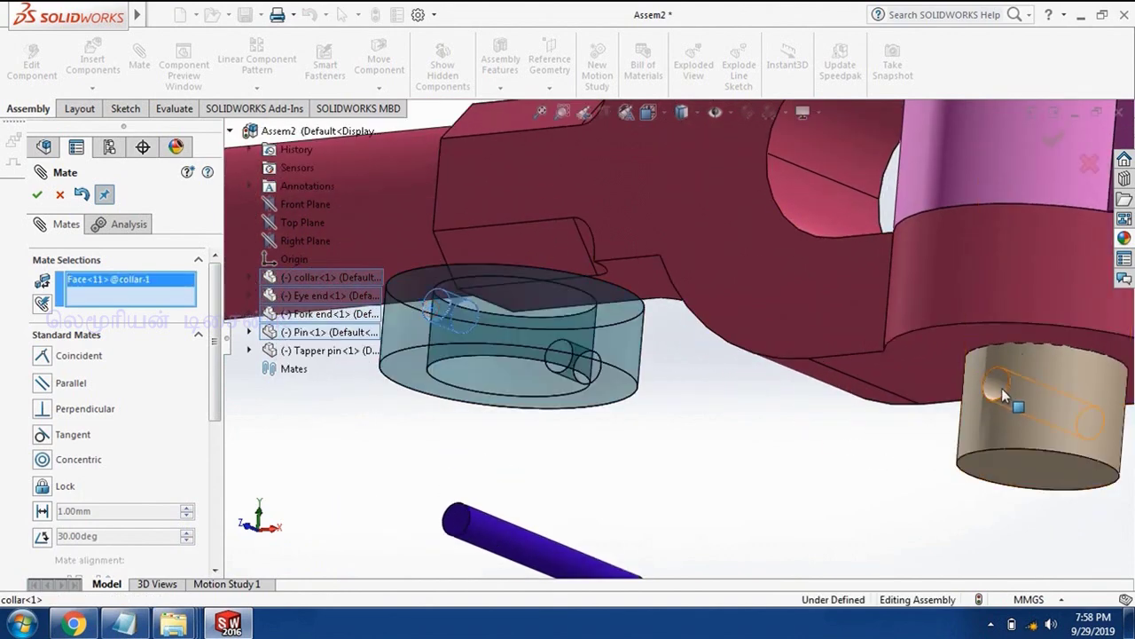
click(990, 388)
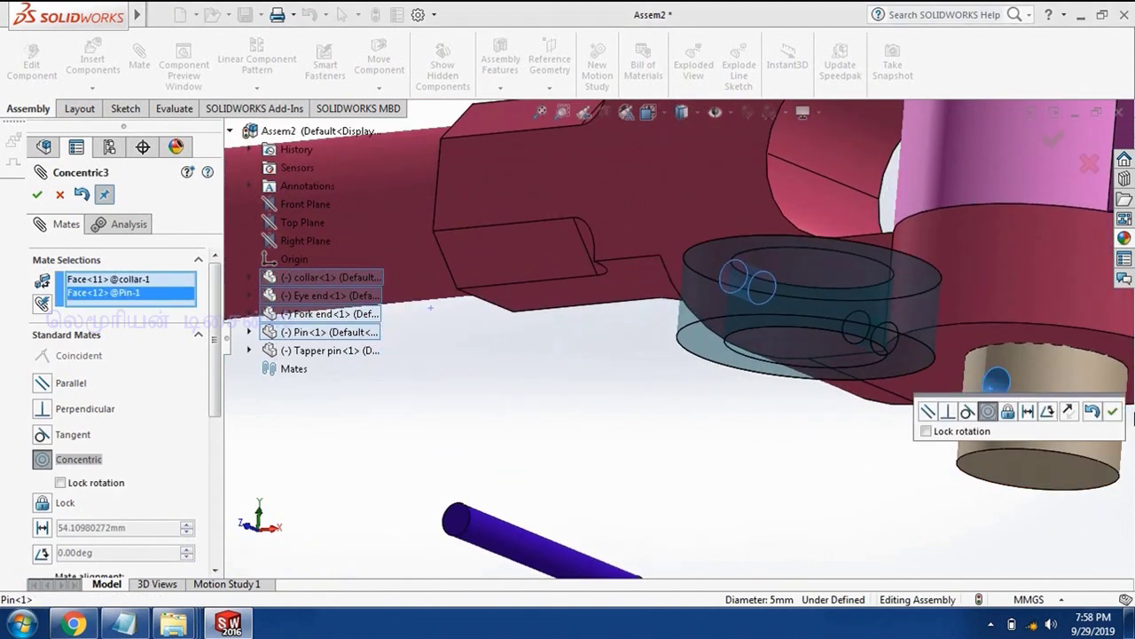
click(1114, 417)
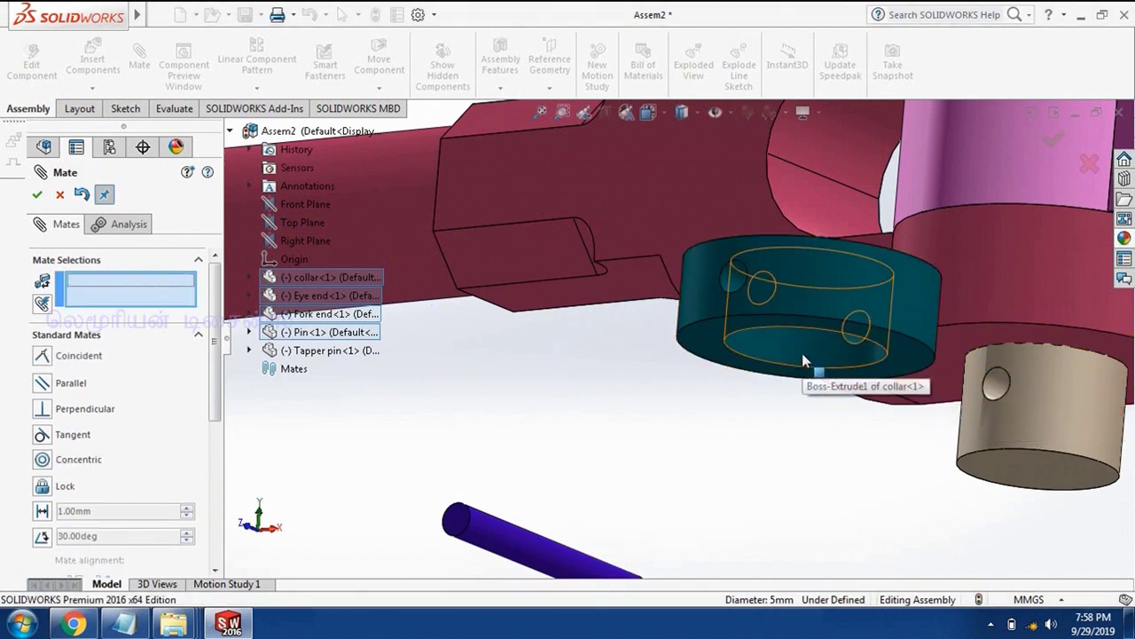
Step: Mate the collar's bore concentric with the pin's shaft
click(802, 353)
click(1089, 380)
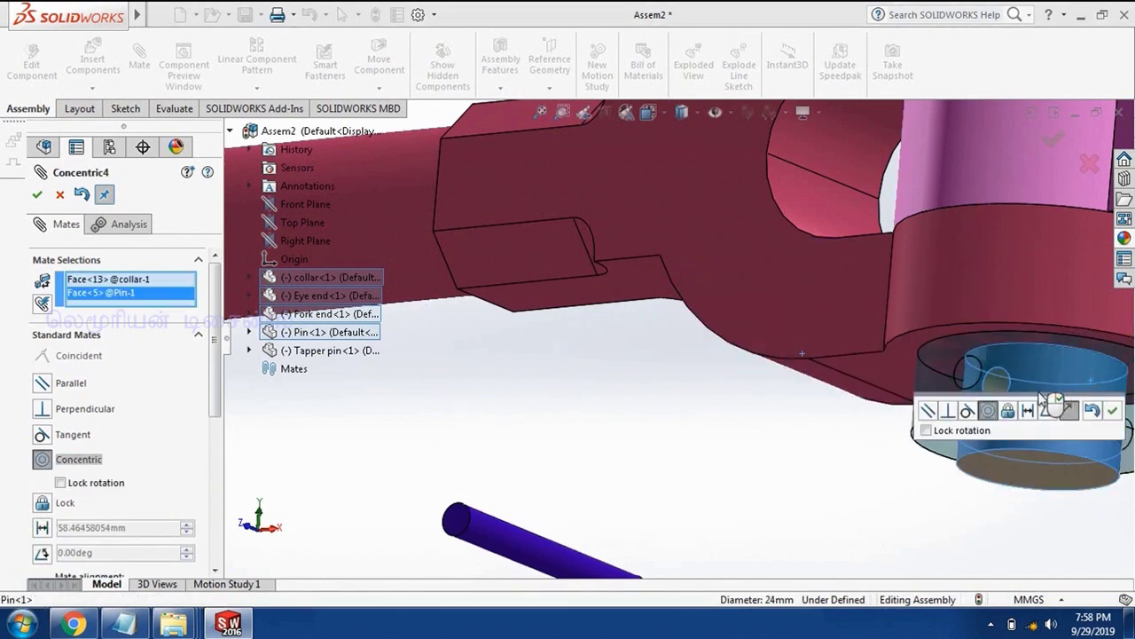
click(1114, 415)
scroll(976, 417, up, 3)
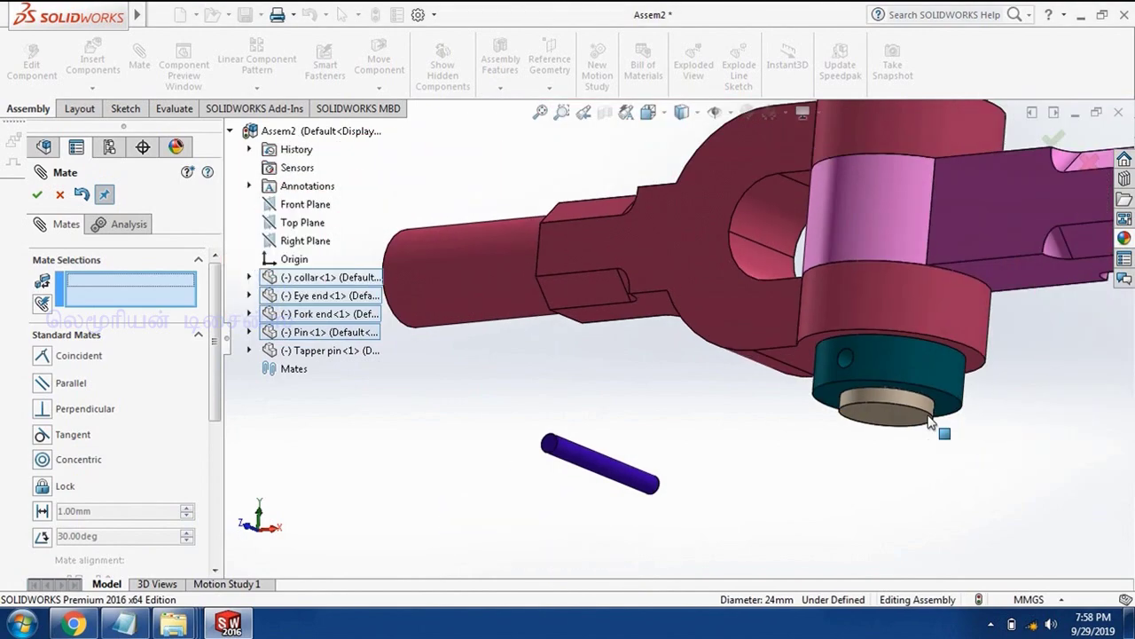
scroll(938, 418, up, 2)
scroll(796, 372, down, 3)
middle_drag(708, 386, 718, 413)
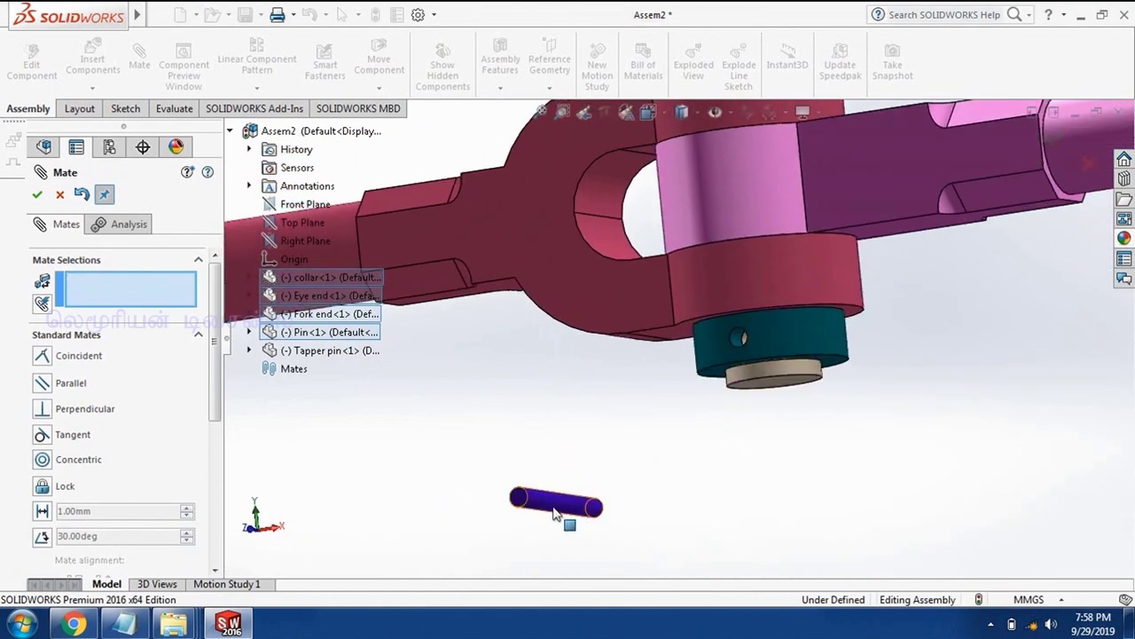
Step: Mate the taper pin's end edge to the collar's cross hole to align them
scroll(544, 486, down, 2)
click(538, 474)
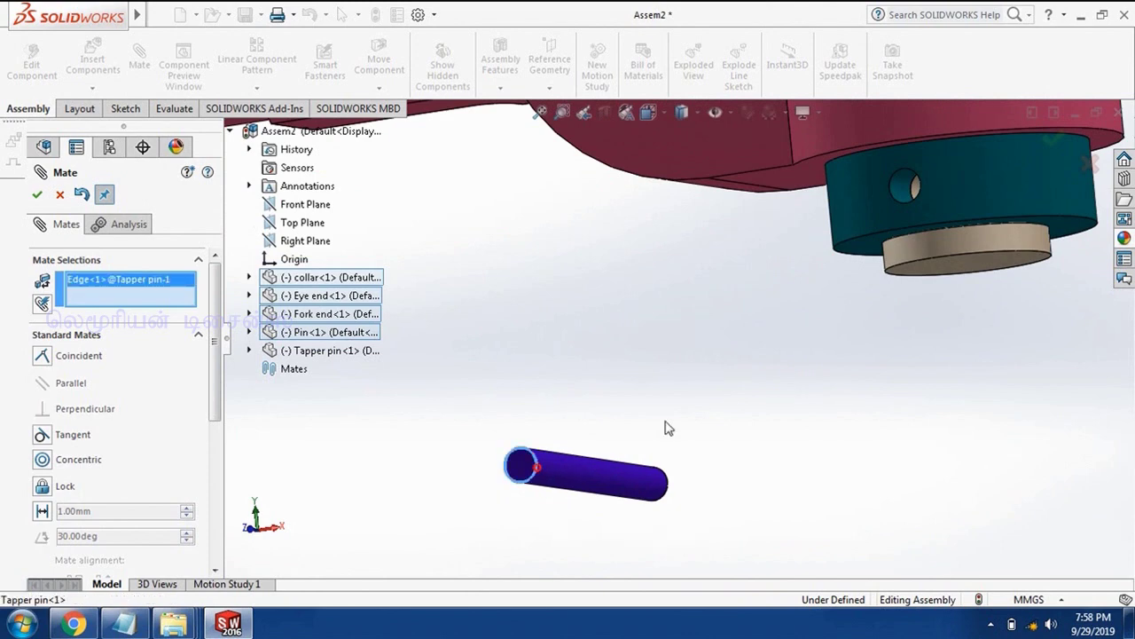
click(902, 195)
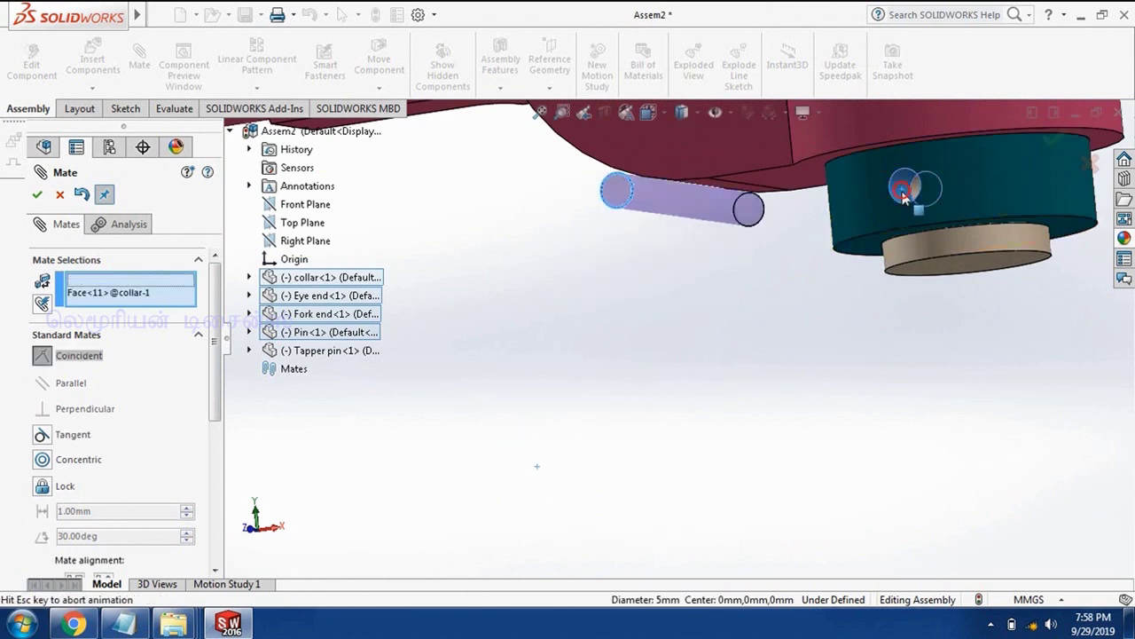
click(1050, 157)
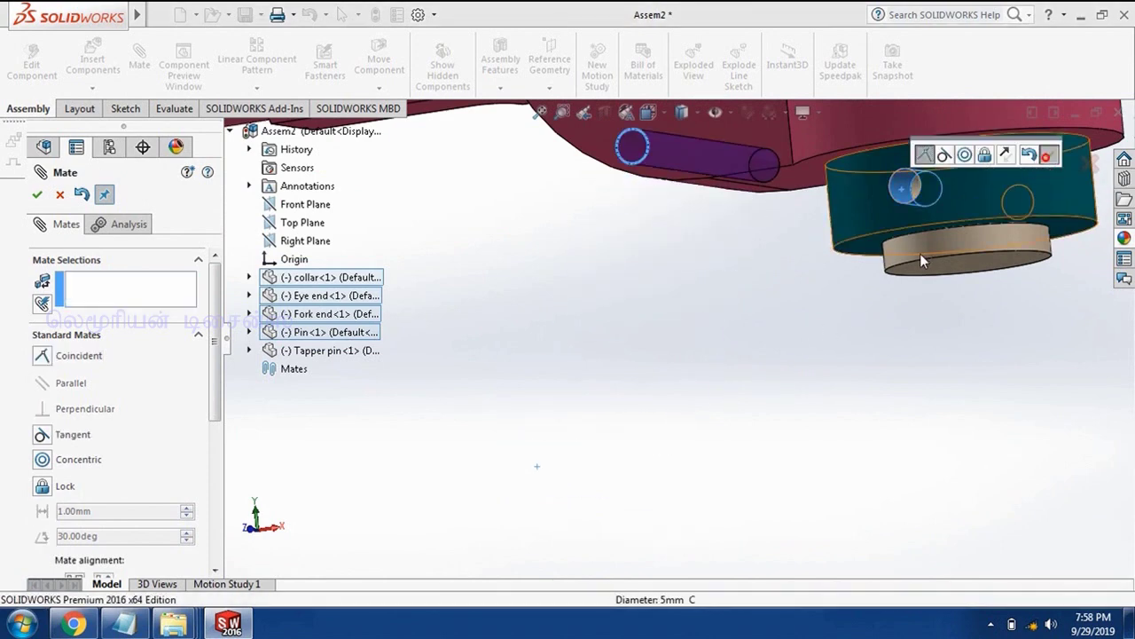
mouse_move(918, 252)
middle_down()
mouse_move(863, 326)
mouse_move(875, 304)
middle_up()
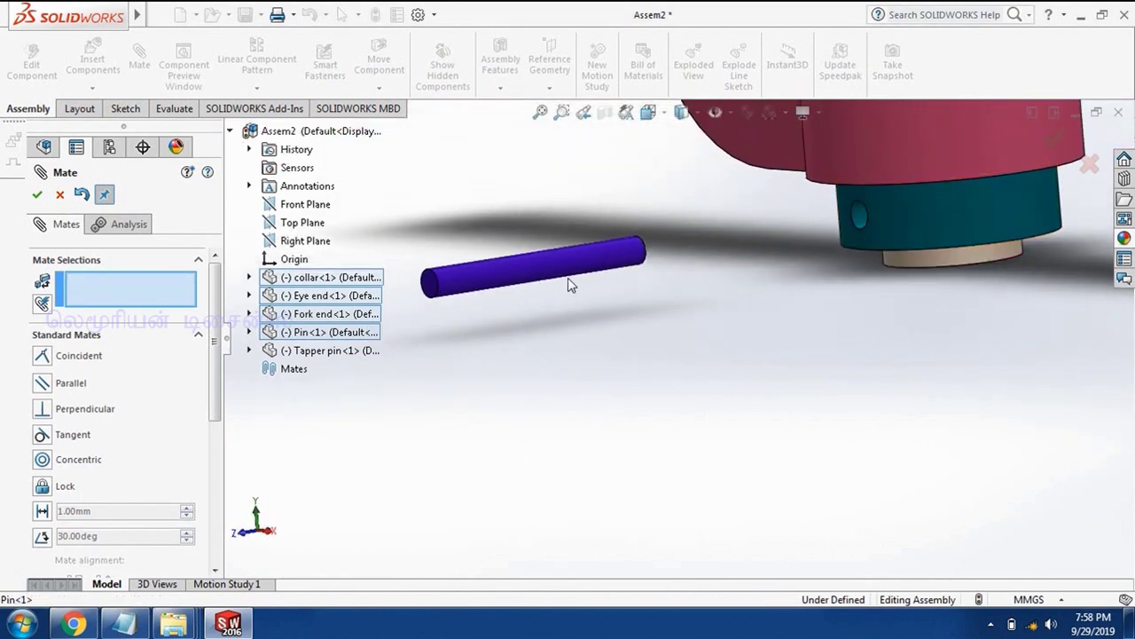
Step: Add a 22 mm Distance mate from the taper pin's end face to the Pin's Front Plane
scroll(572, 283, down, 2)
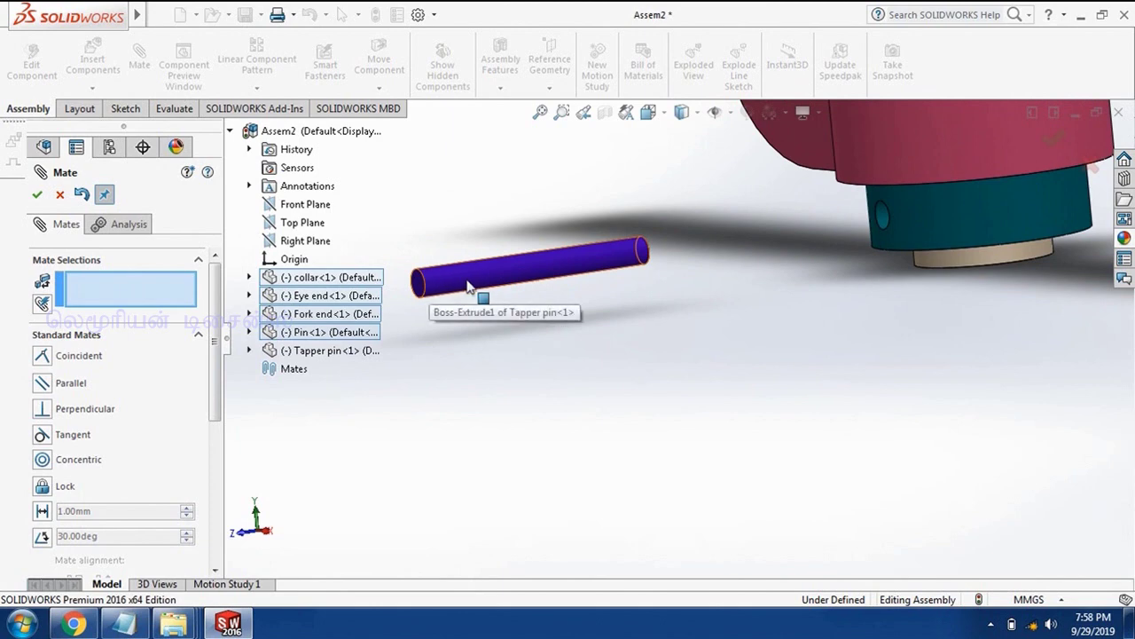
scroll(469, 284, down, 1)
scroll(463, 289, down, 1)
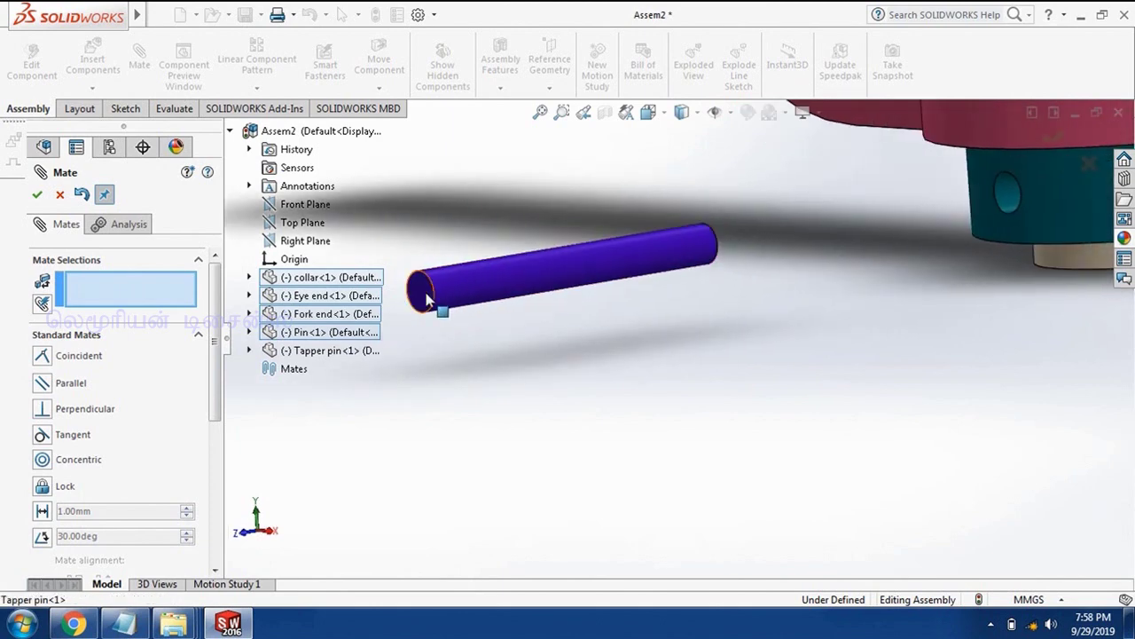
click(426, 300)
mouse_move(666, 317)
middle_down()
mouse_move(679, 316)
mouse_move(672, 283)
mouse_move(647, 261)
middle_up()
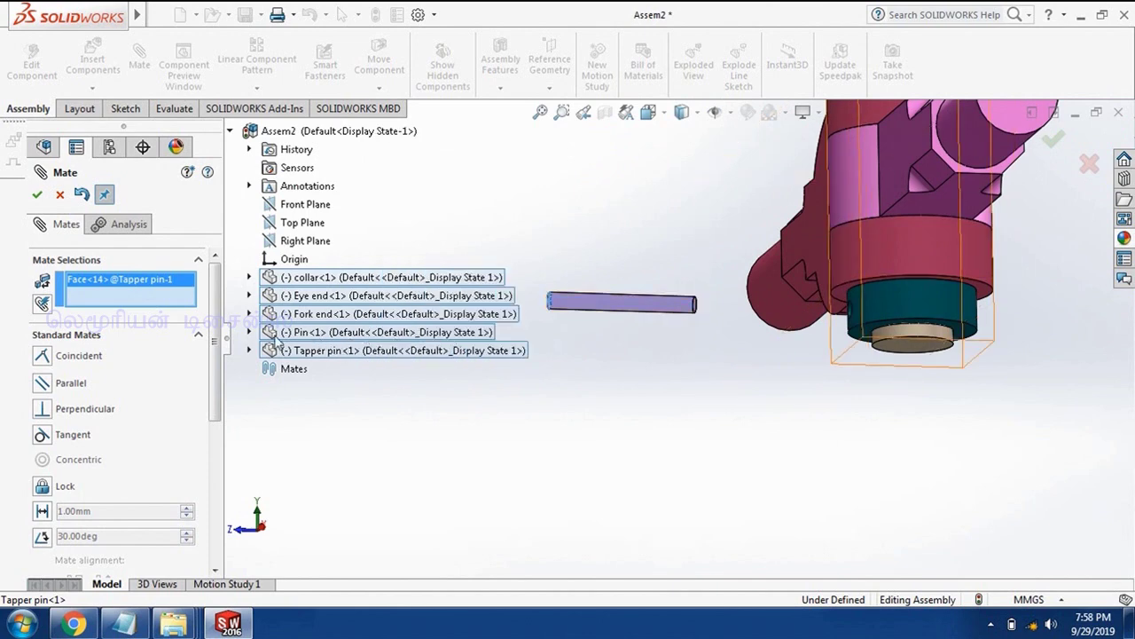
click(251, 331)
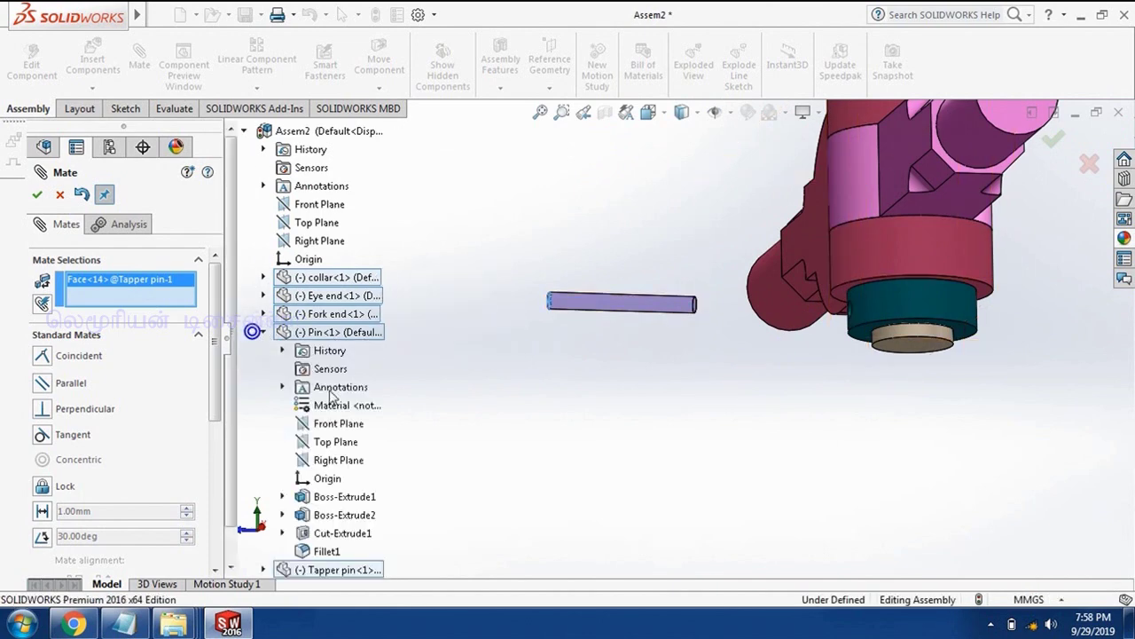
click(342, 426)
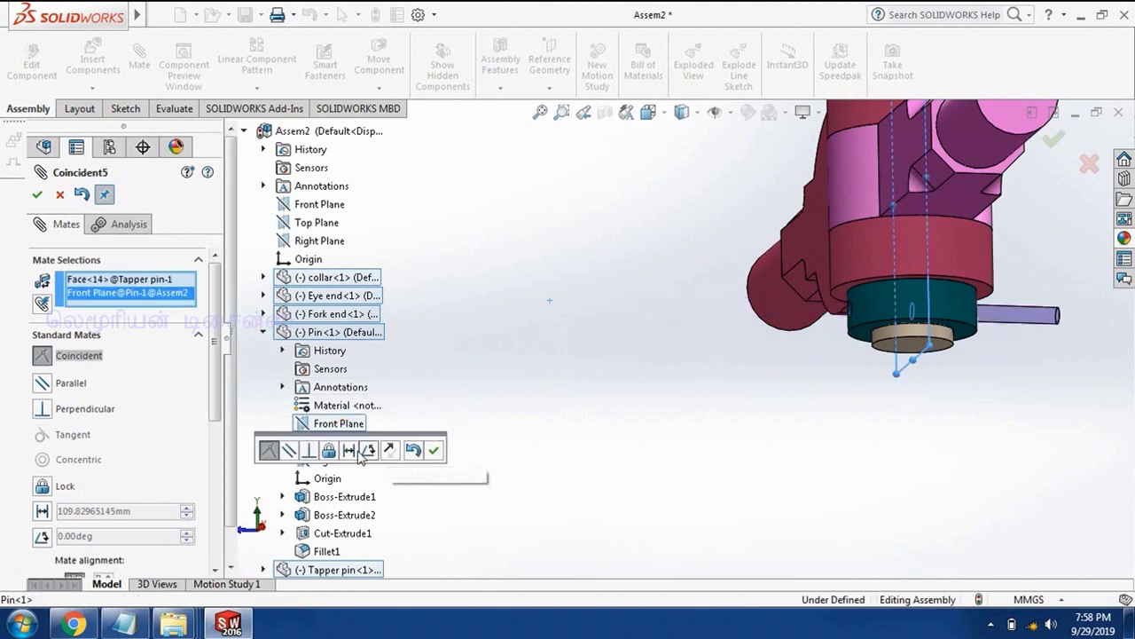
click(349, 451)
text(22)
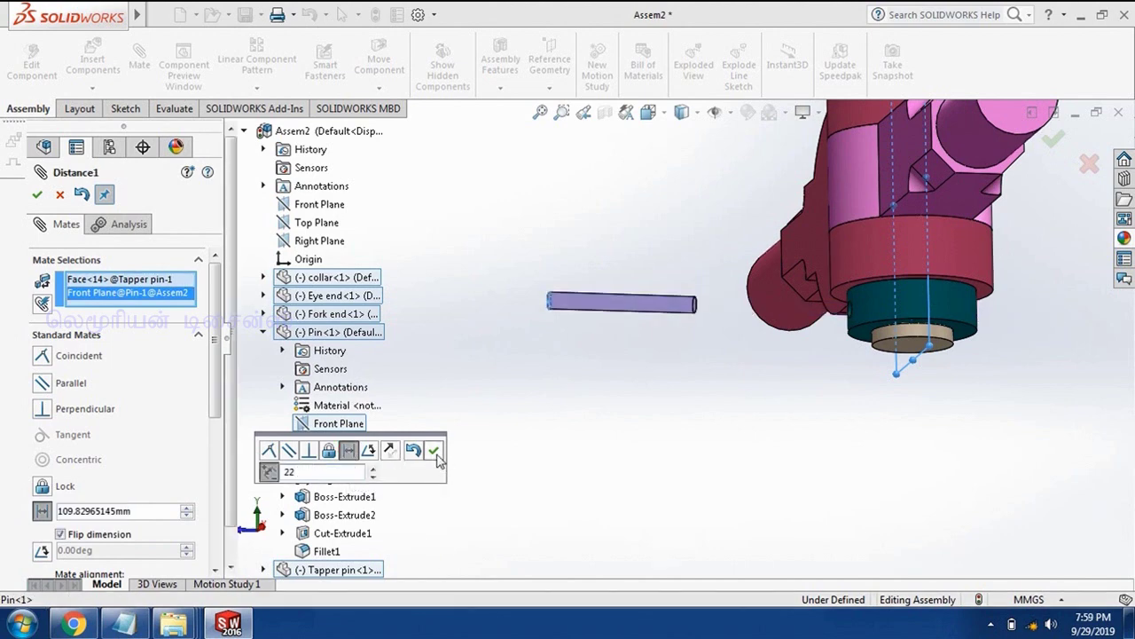
key(Return)
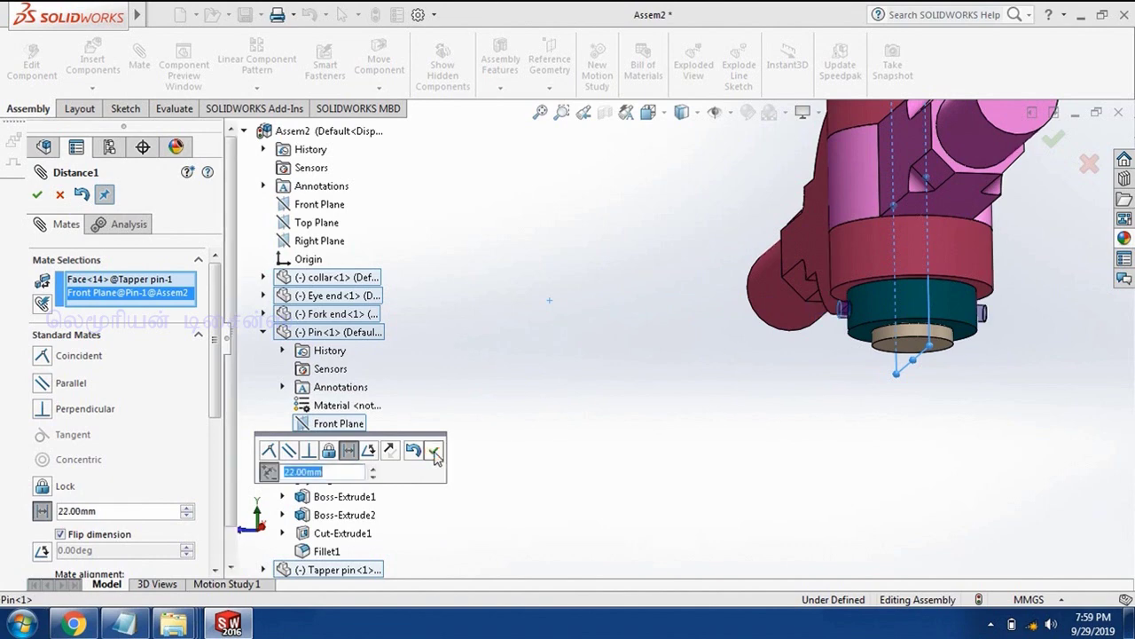
click(434, 452)
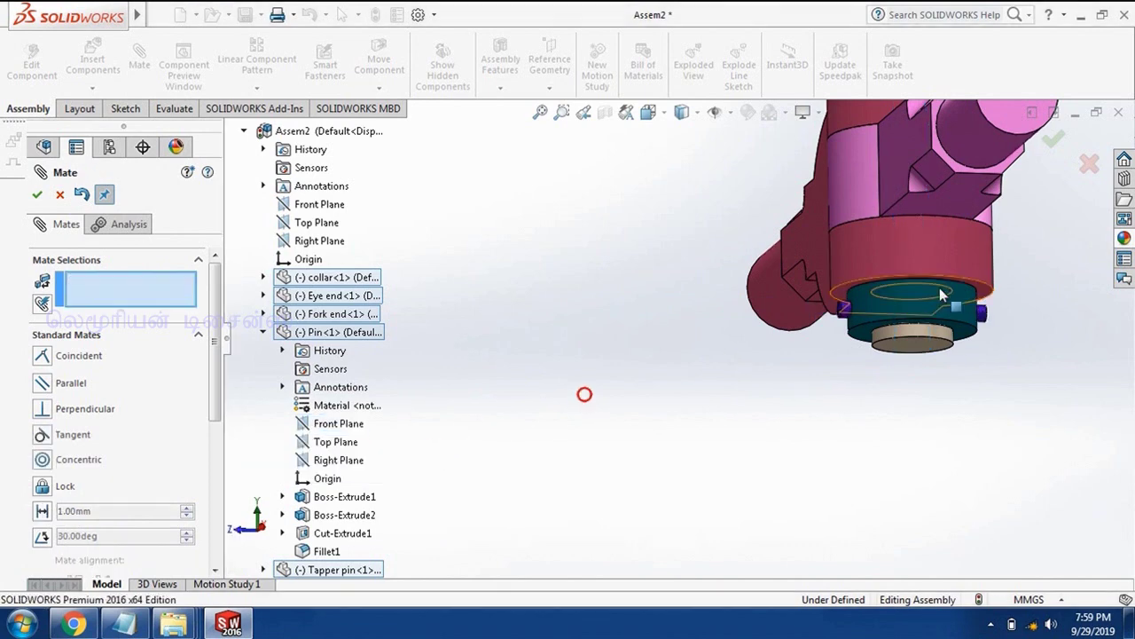
key(ctrl+7)
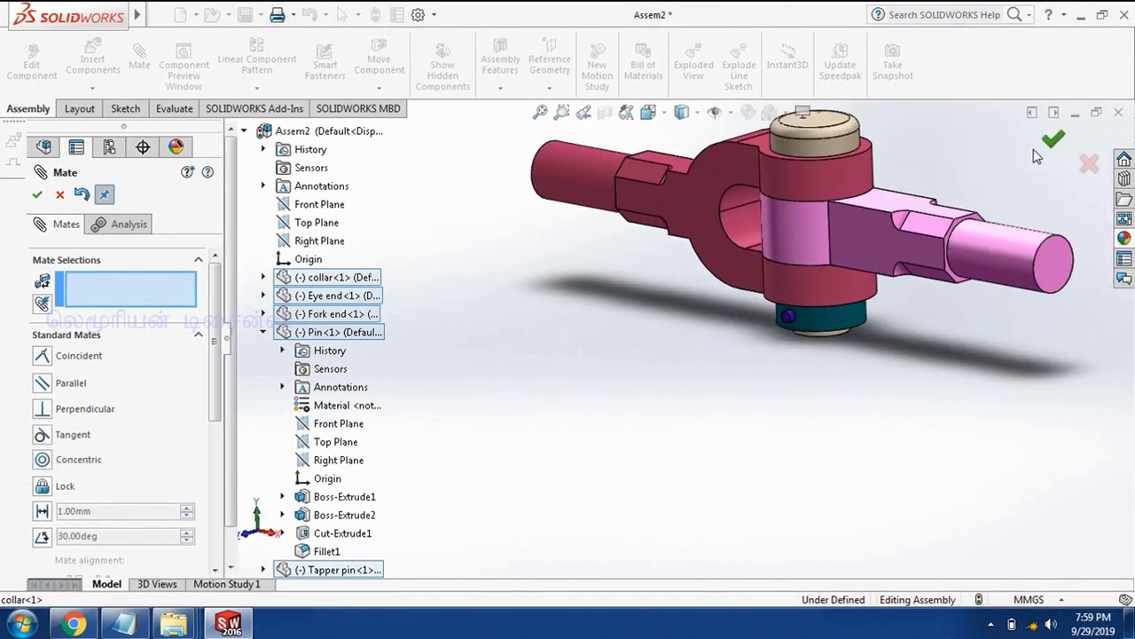
Step: Close the Mate PropertyManager and orbit the assembly to inspect the mated parts
click(1051, 140)
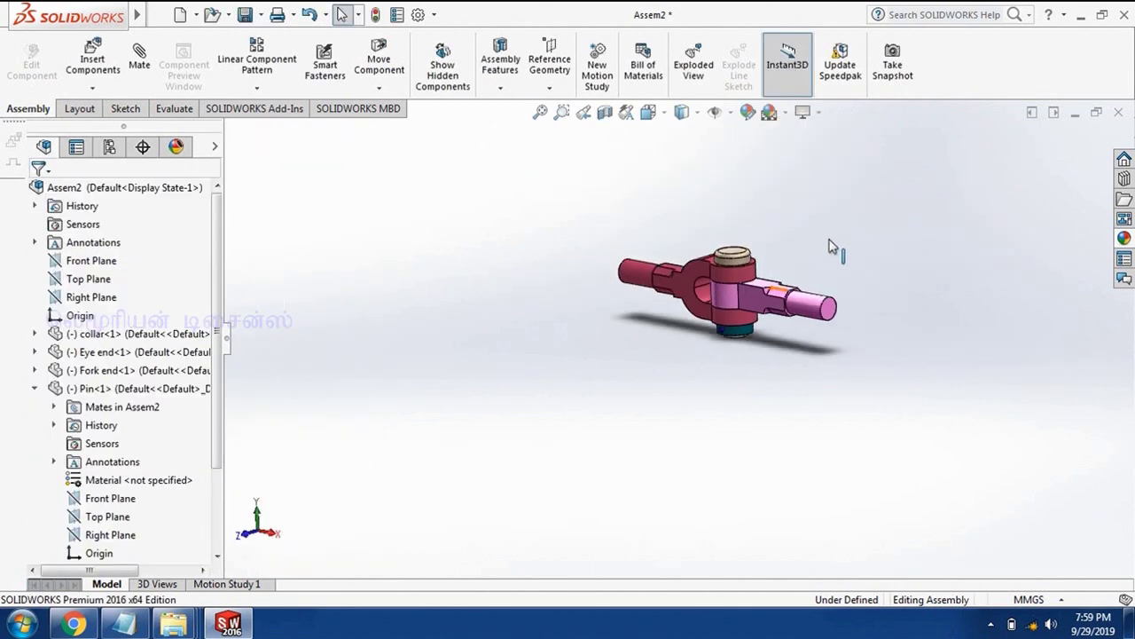
scroll(832, 246, down, 5)
mouse_move(754, 275)
middle_down()
mouse_move(759, 177)
mouse_move(735, 329)
middle_up()
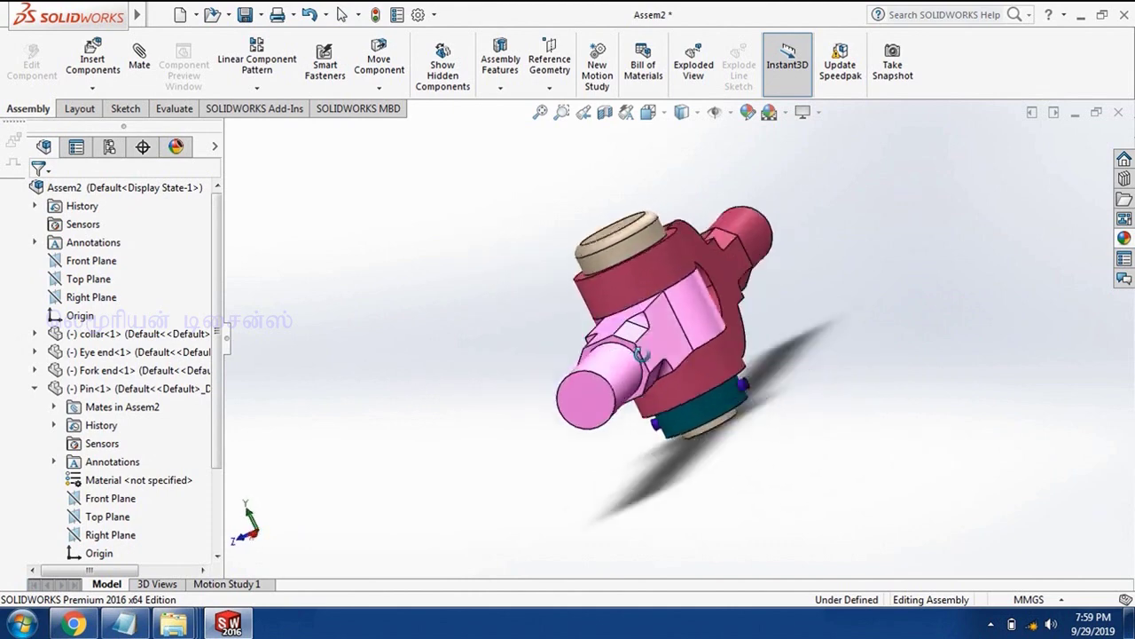
middle_drag(666, 338, 753, 338)
click(856, 363)
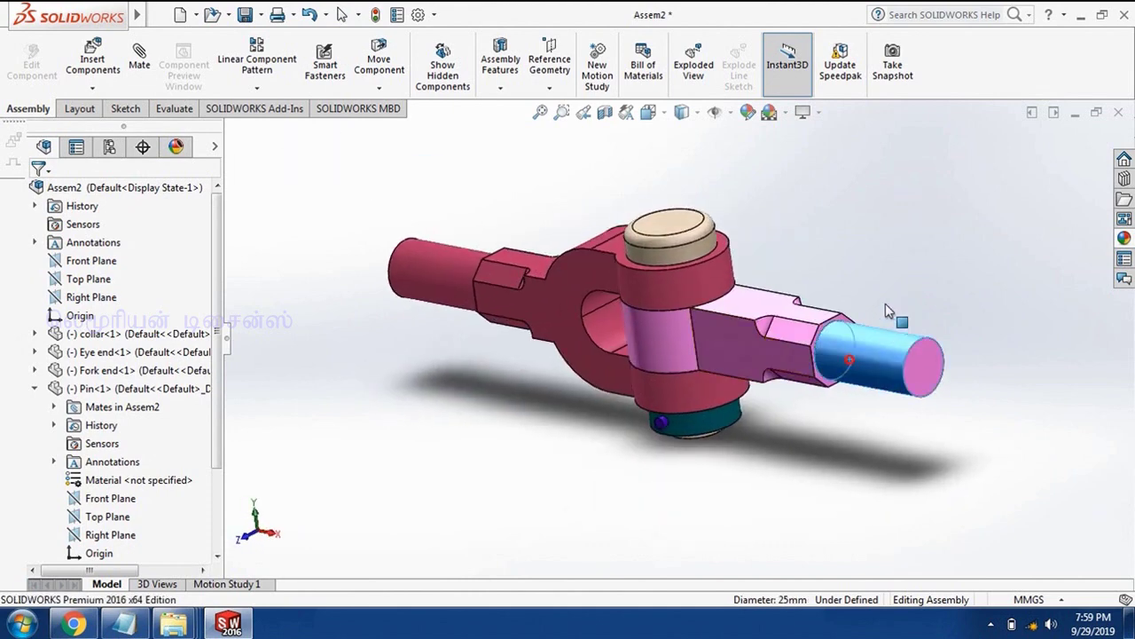
mouse_move(885, 304)
middle_down()
mouse_move(906, 286)
mouse_move(896, 254)
mouse_move(896, 275)
middle_up()
click(849, 382)
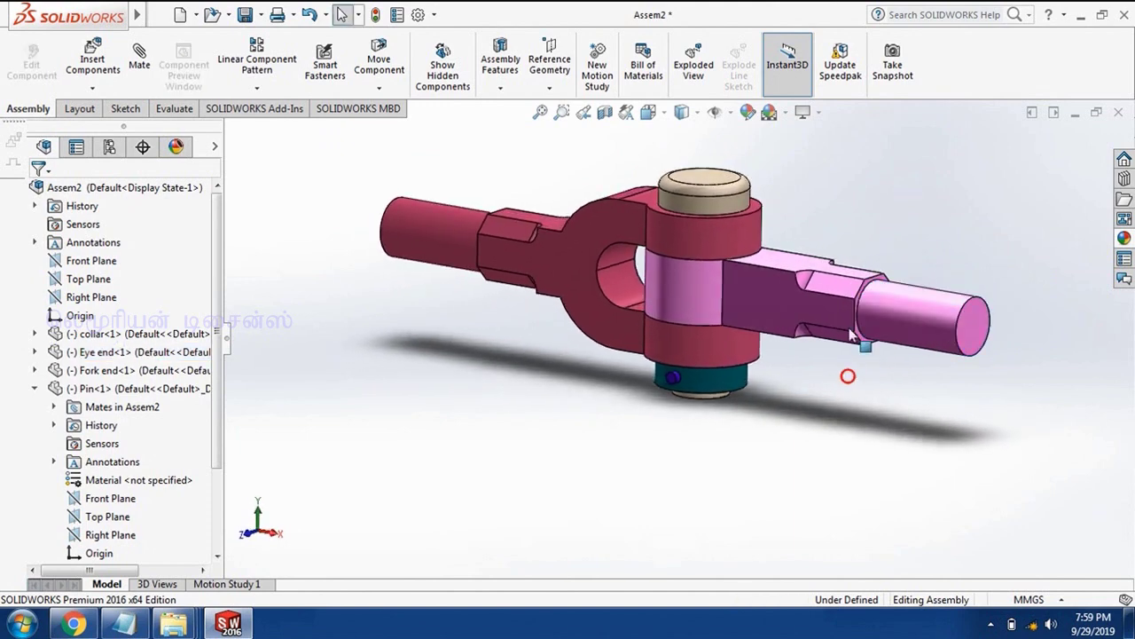
Step: Fix the Fork end and swing the Eye end level about the pin
right_click(517, 266)
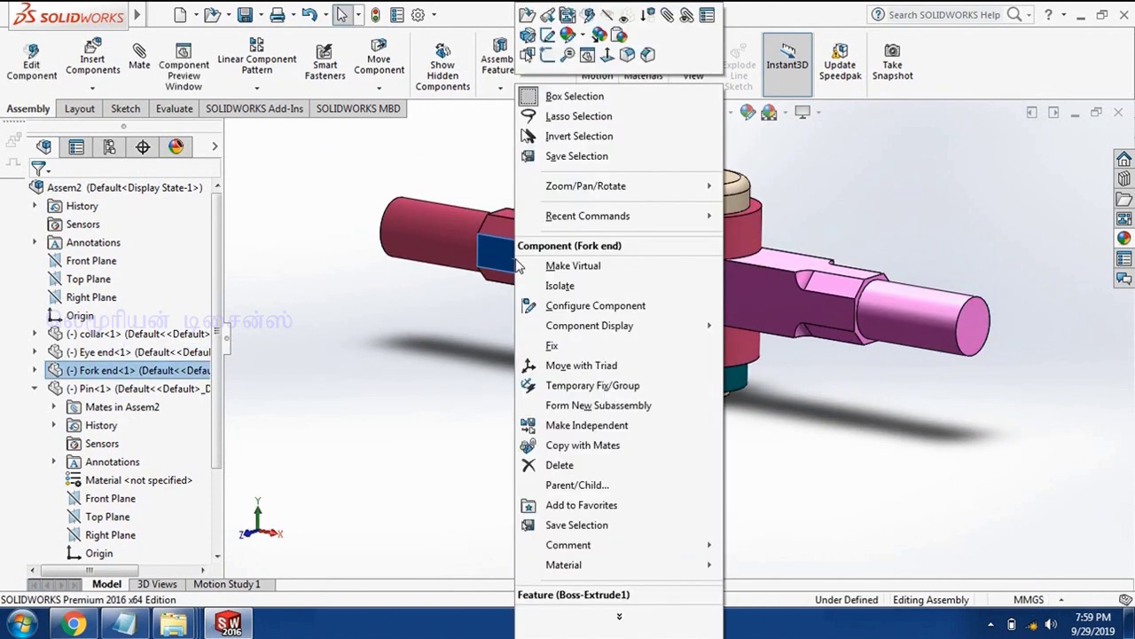
click(579, 348)
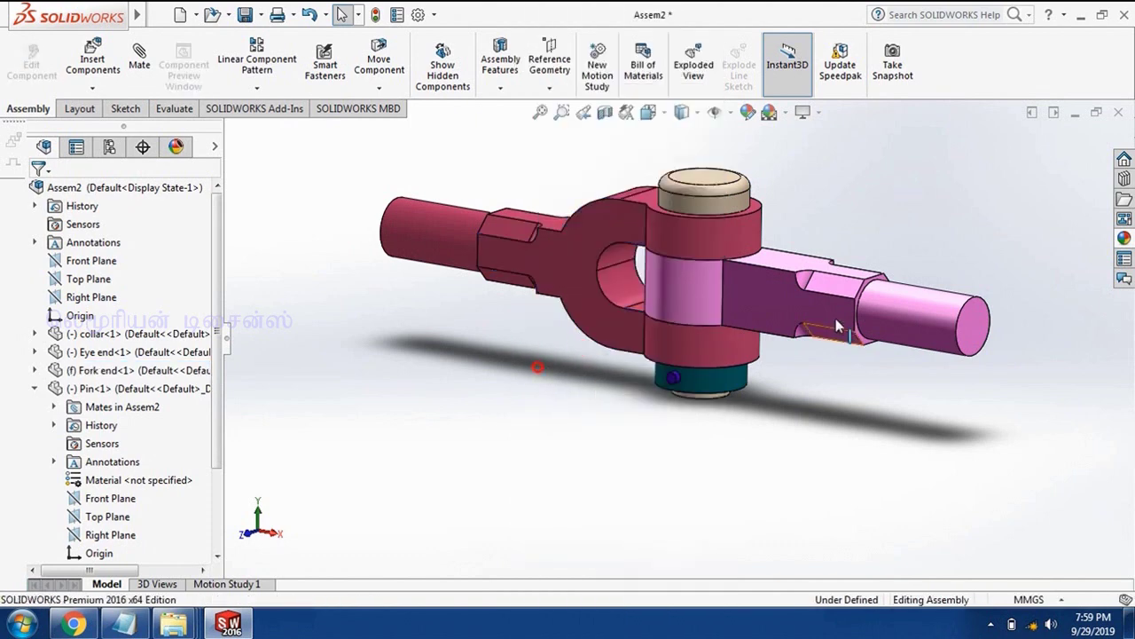
mouse_move(822, 361)
mouse_down()
mouse_move(956, 239)
mouse_move(800, 408)
mouse_up()
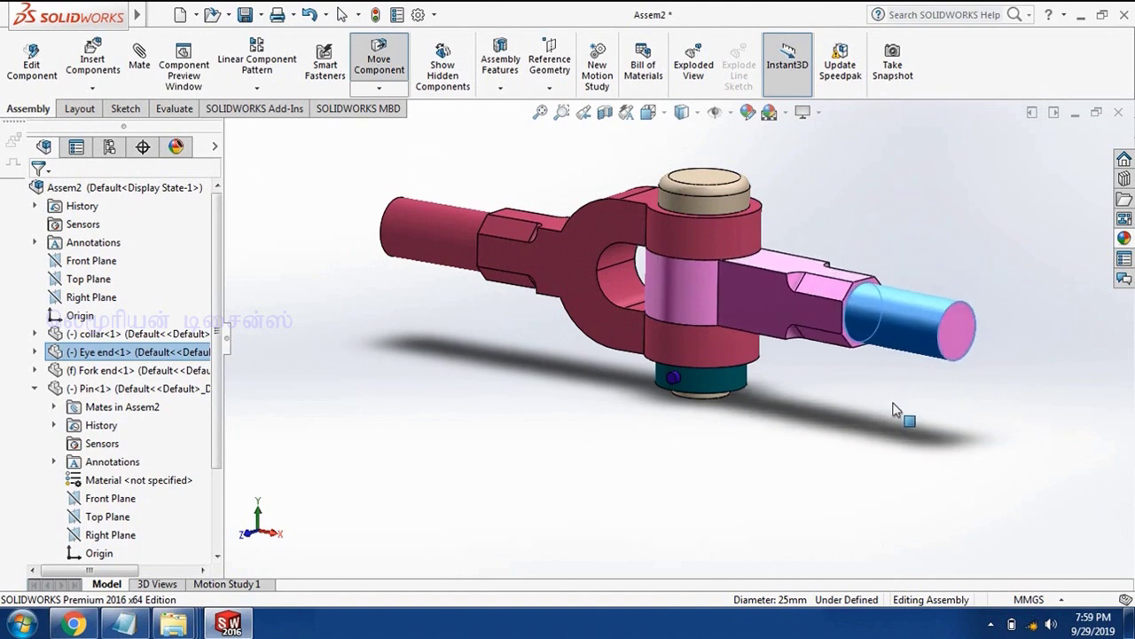
Step: Fit the assembly in isometric view, then rebuild and save it
key(f)
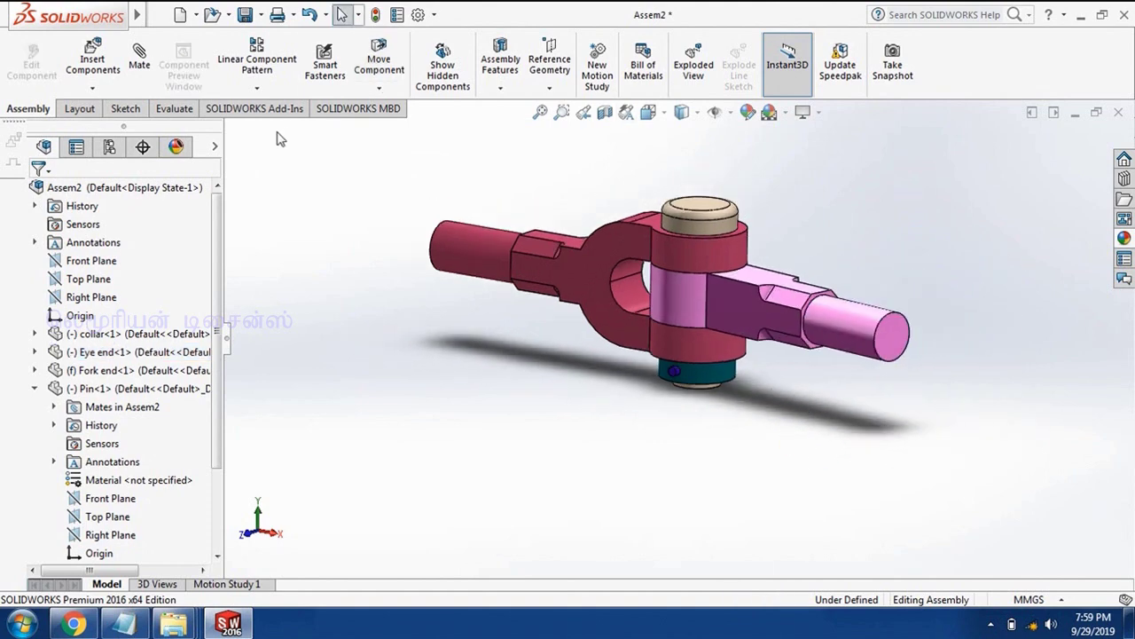
key(ctrl+7)
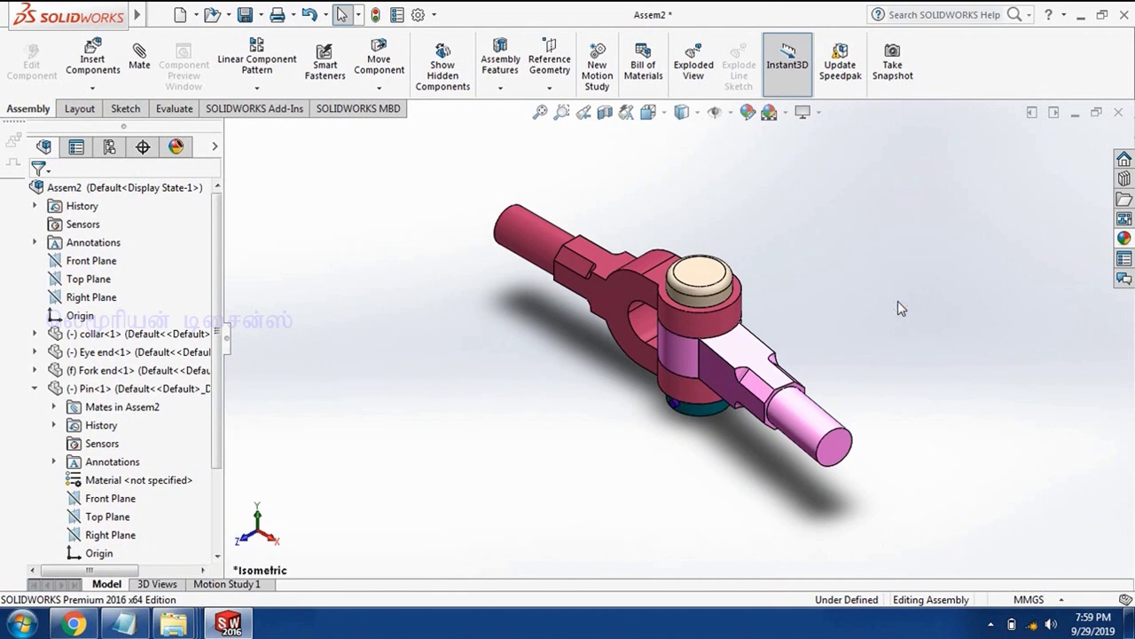
key(ctrl+s)
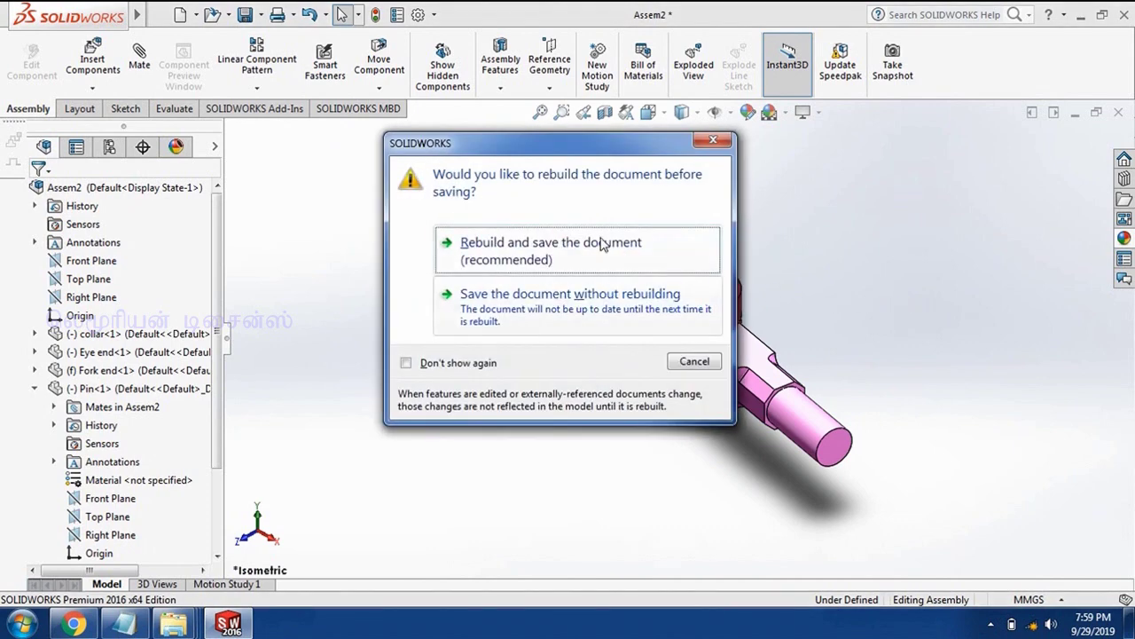
click(601, 244)
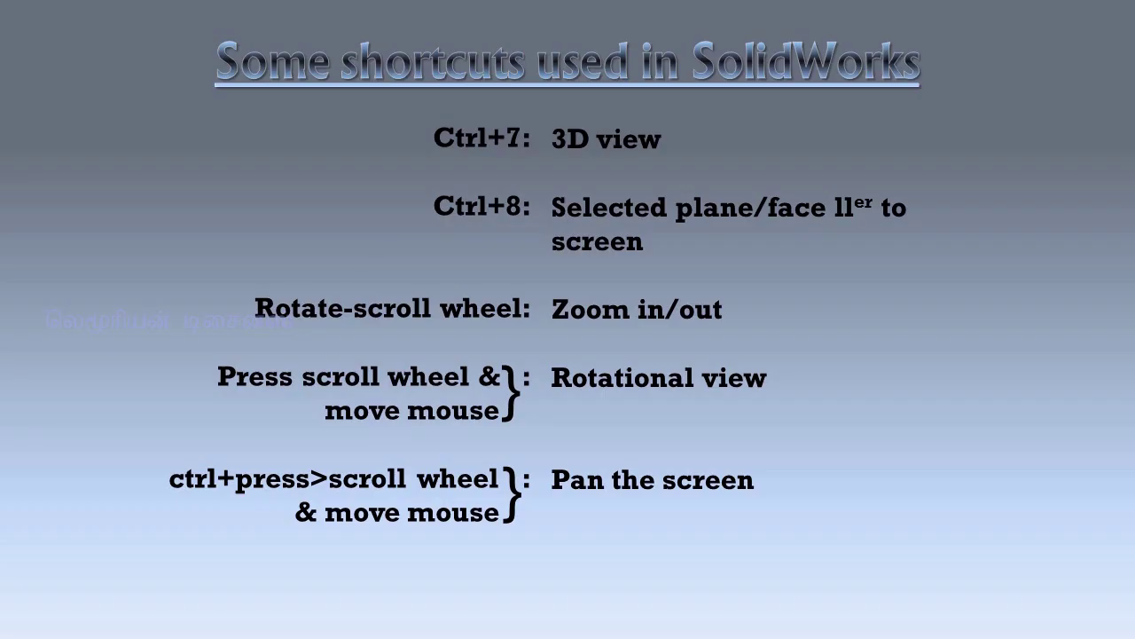